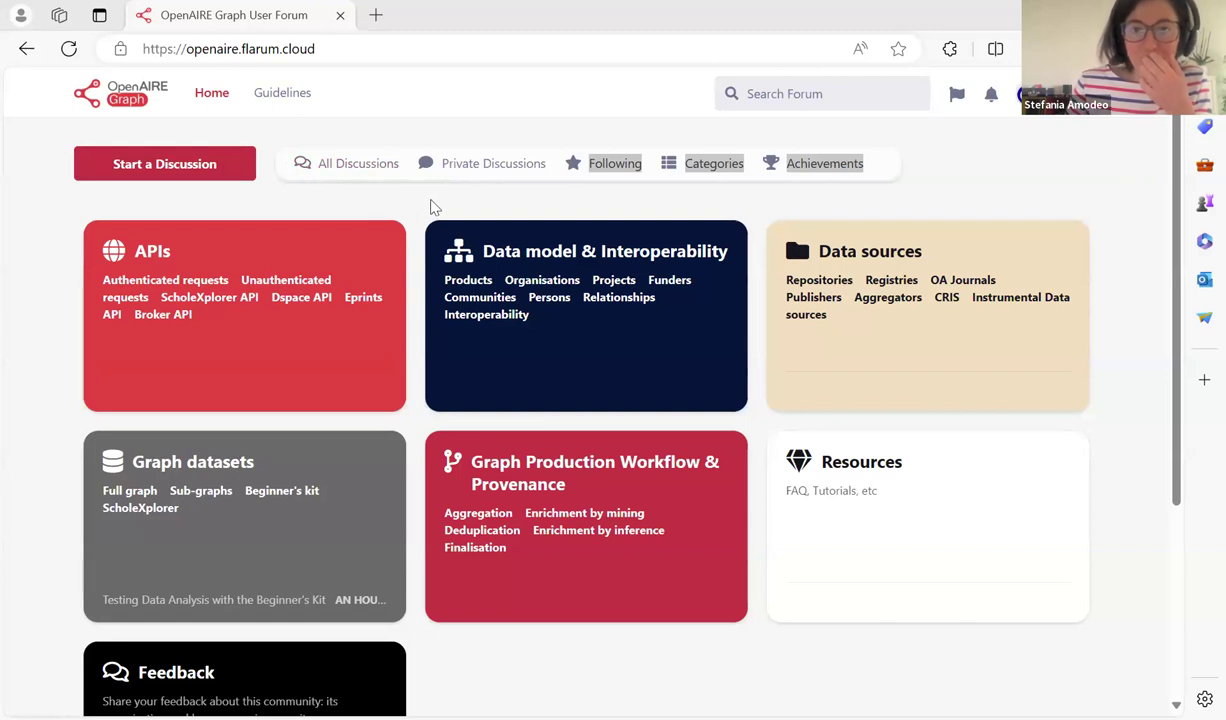
pyautogui.click(210, 91)
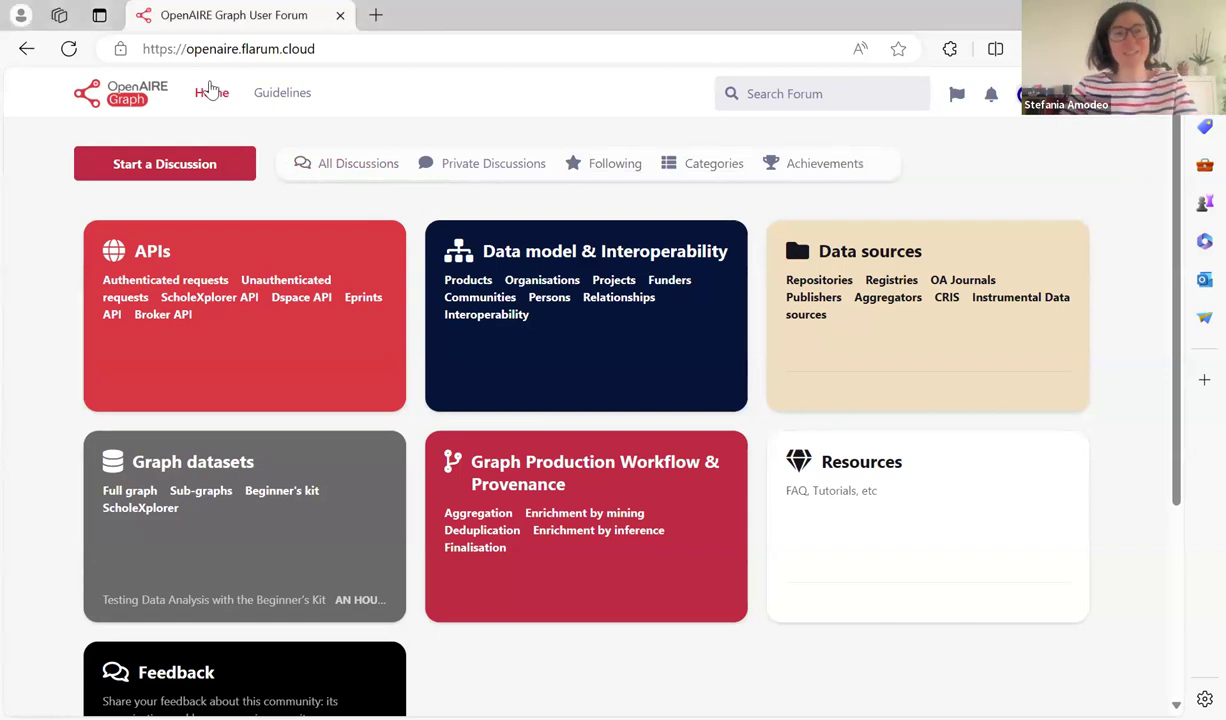
pyautogui.hotkey('ctrl', 'l')
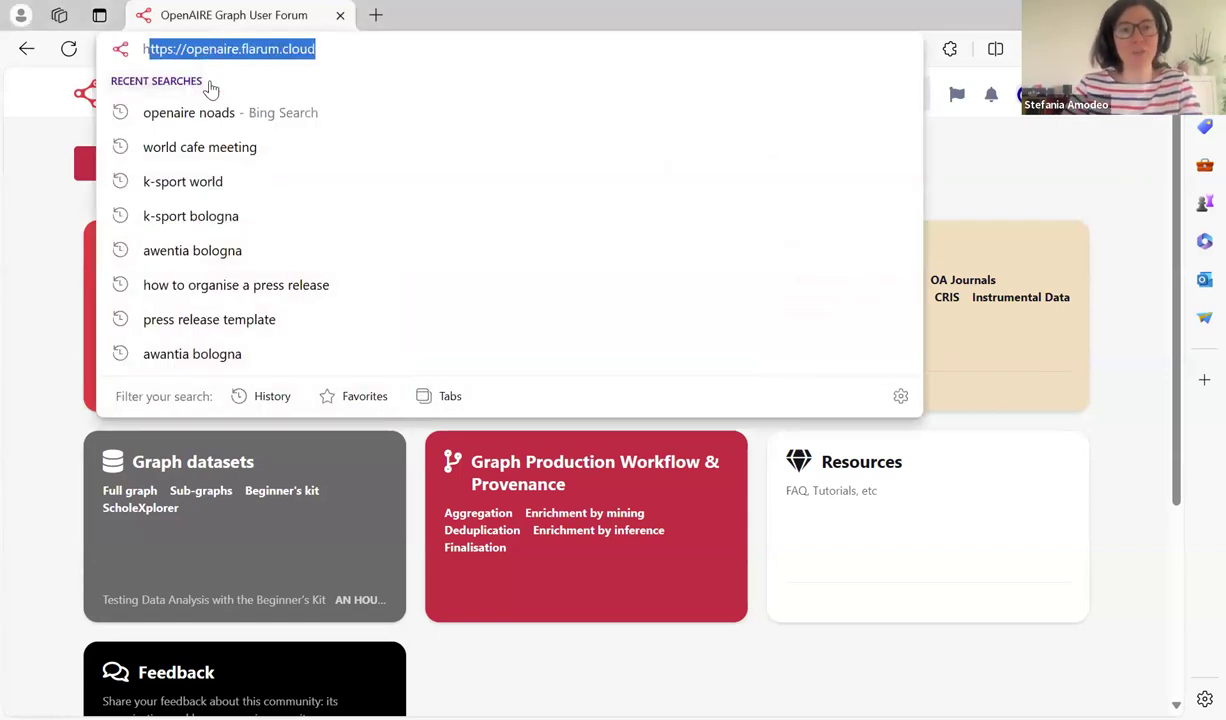
pyautogui.click(41, 230)
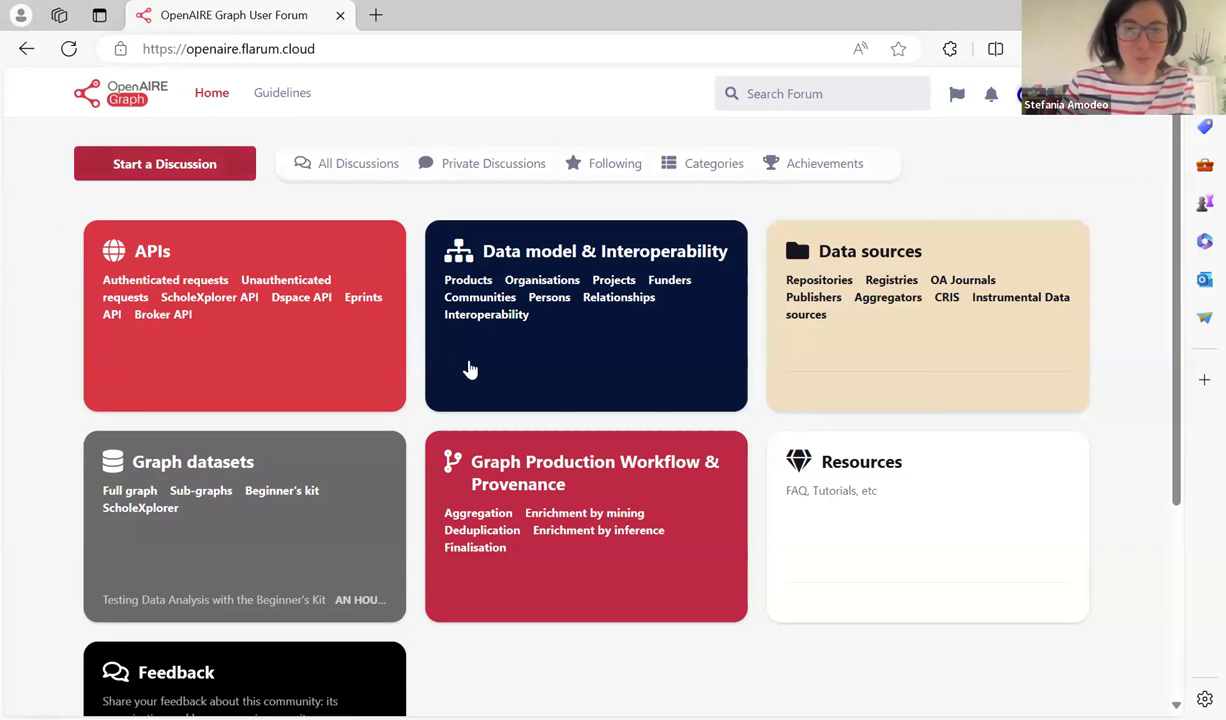
# - Open the discussion "Testing Data Analysis with the Beginner's Kit" from the Beginner's kit subcategory of Graph datasets
pyautogui.scroll(-1, 465, 367)
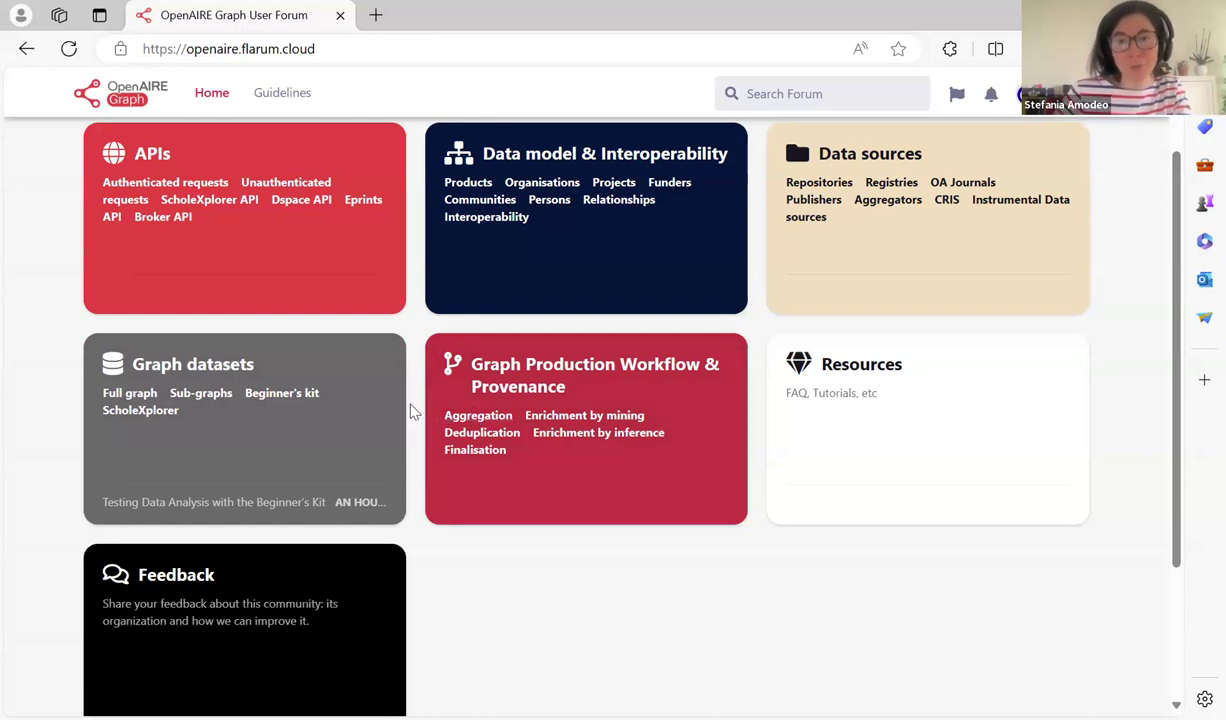
pyautogui.scroll(1, 345, 309)
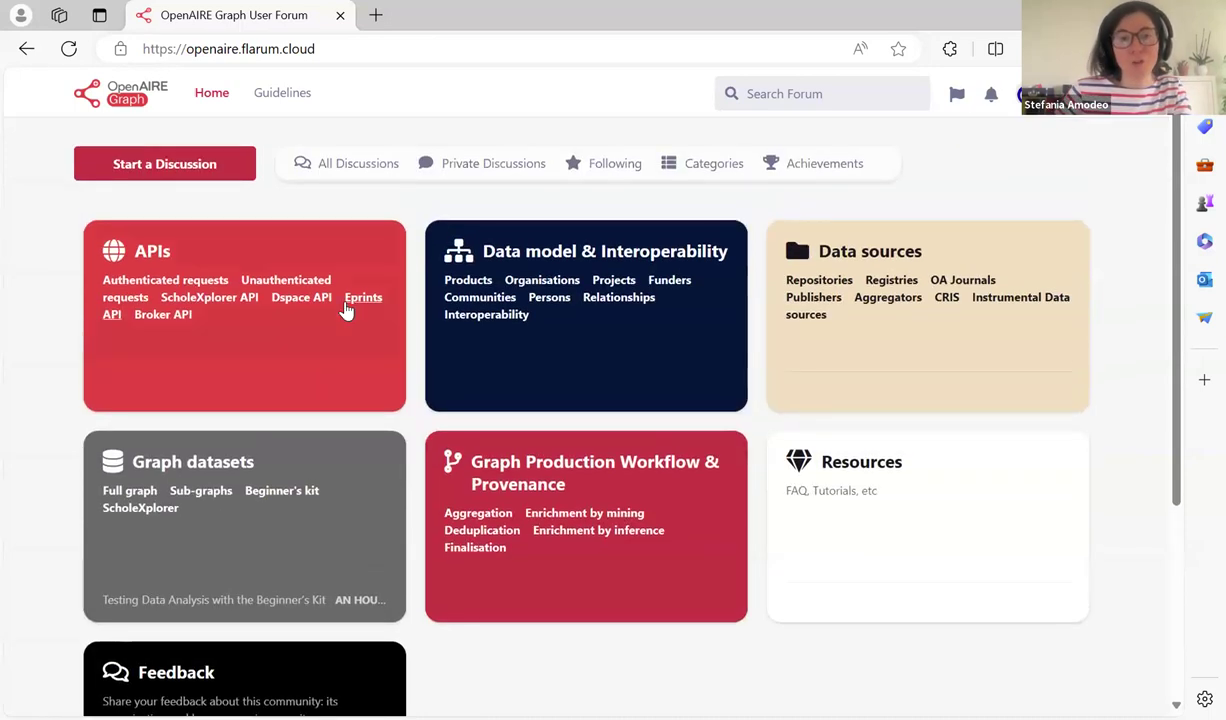
pyautogui.scroll(-1, 345, 309)
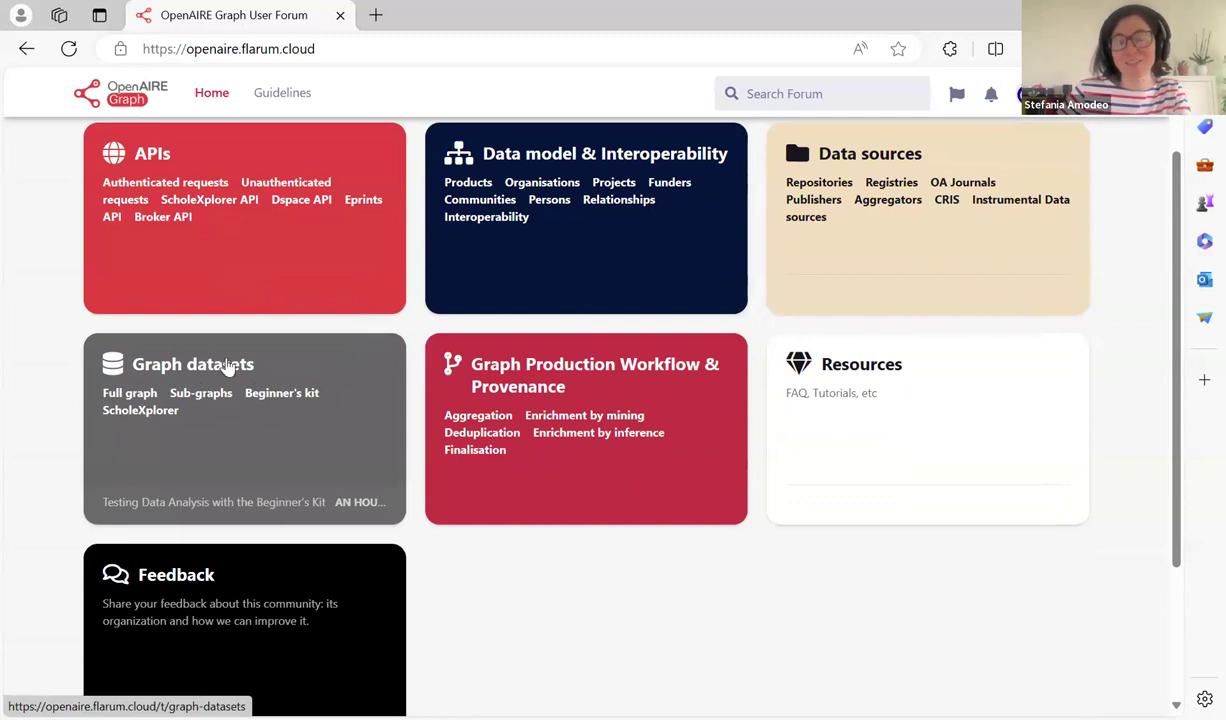
pyautogui.click(287, 397)
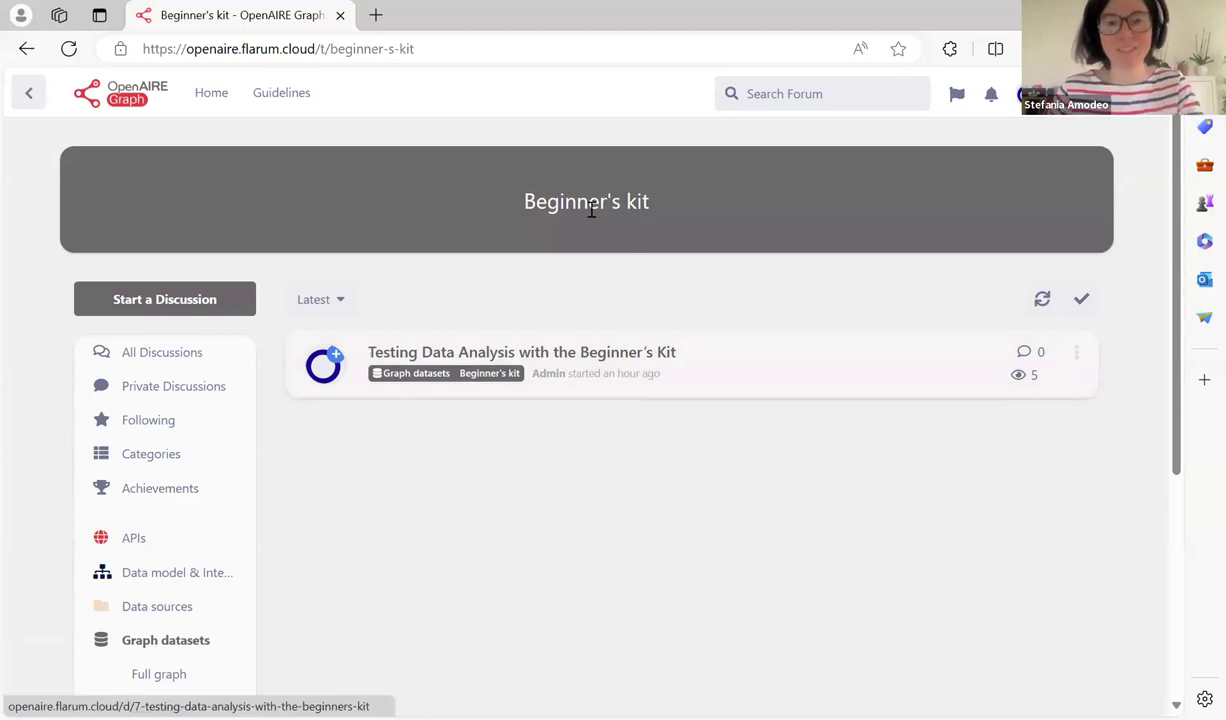
pyautogui.click(589, 365)
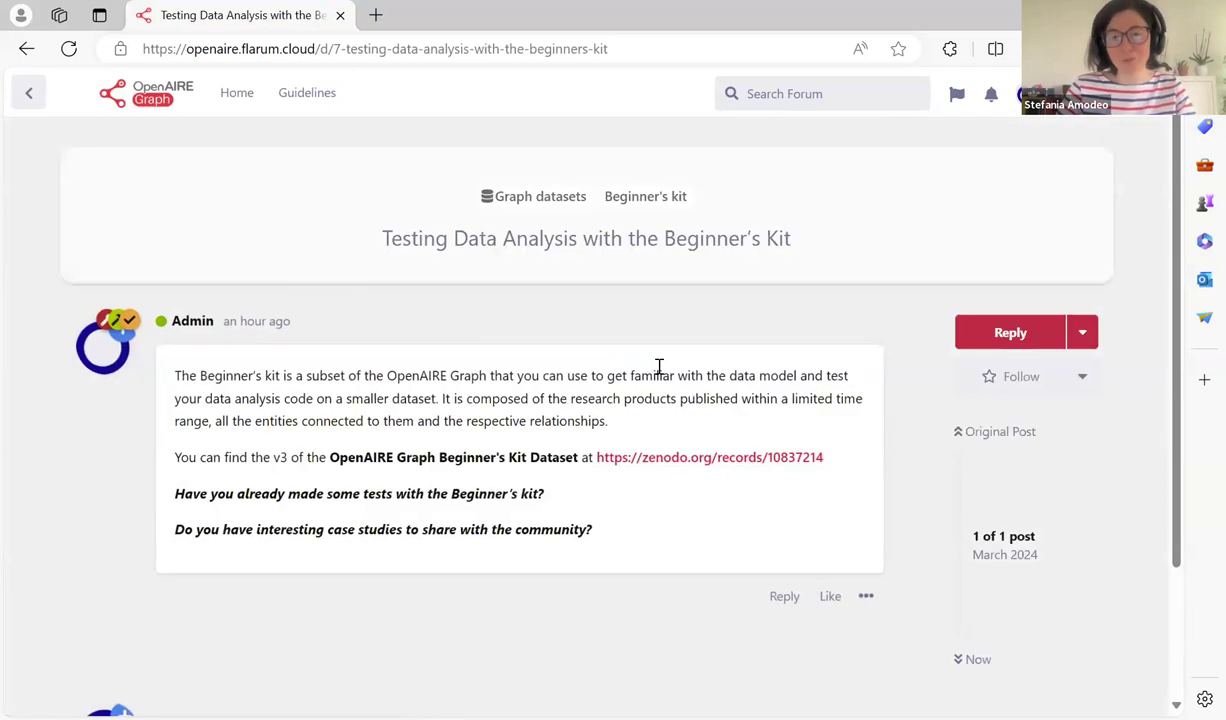
# - Follow the discussion "Testing Data Analysis with the Beginner's Kit"
pyautogui.scroll(-1, 657, 378)
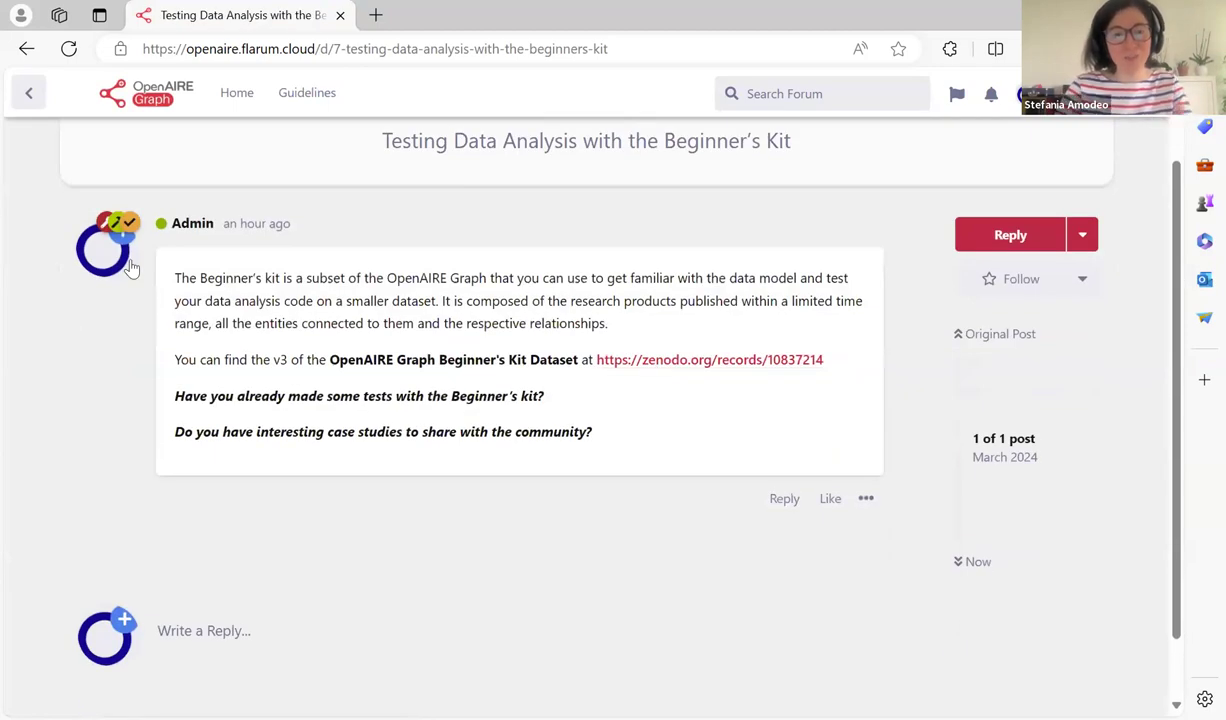
pyautogui.moveTo(130, 267)
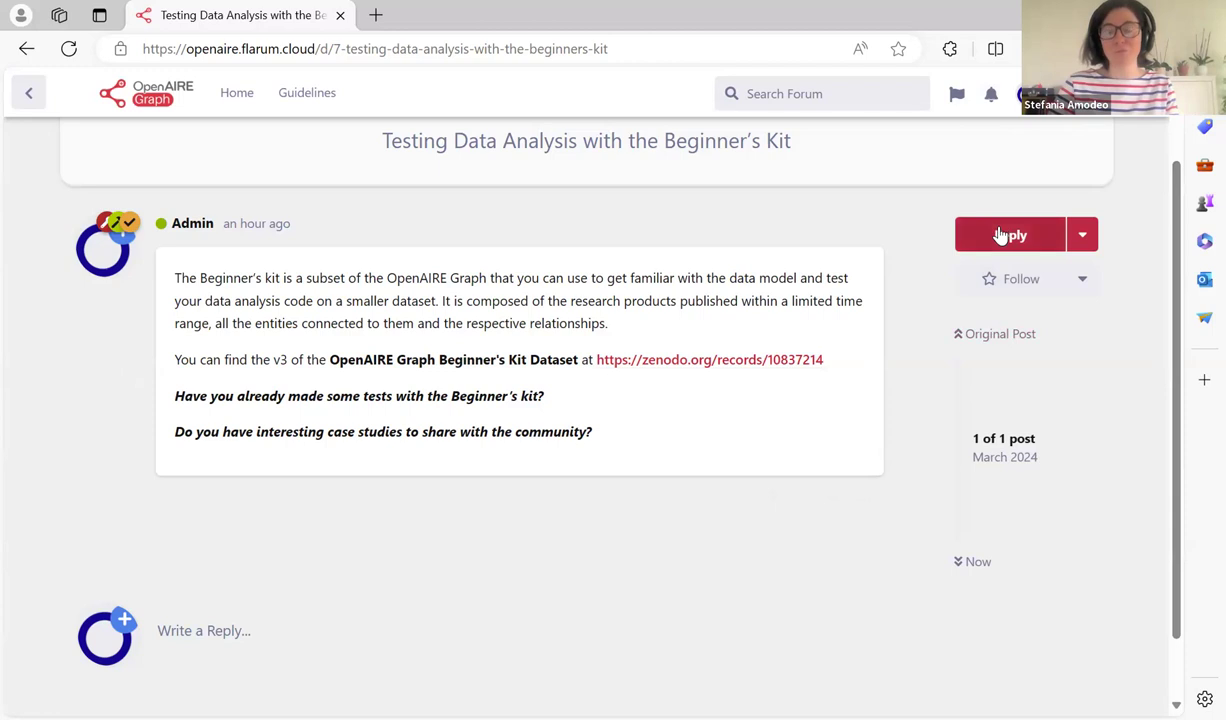
pyautogui.click(1006, 285)
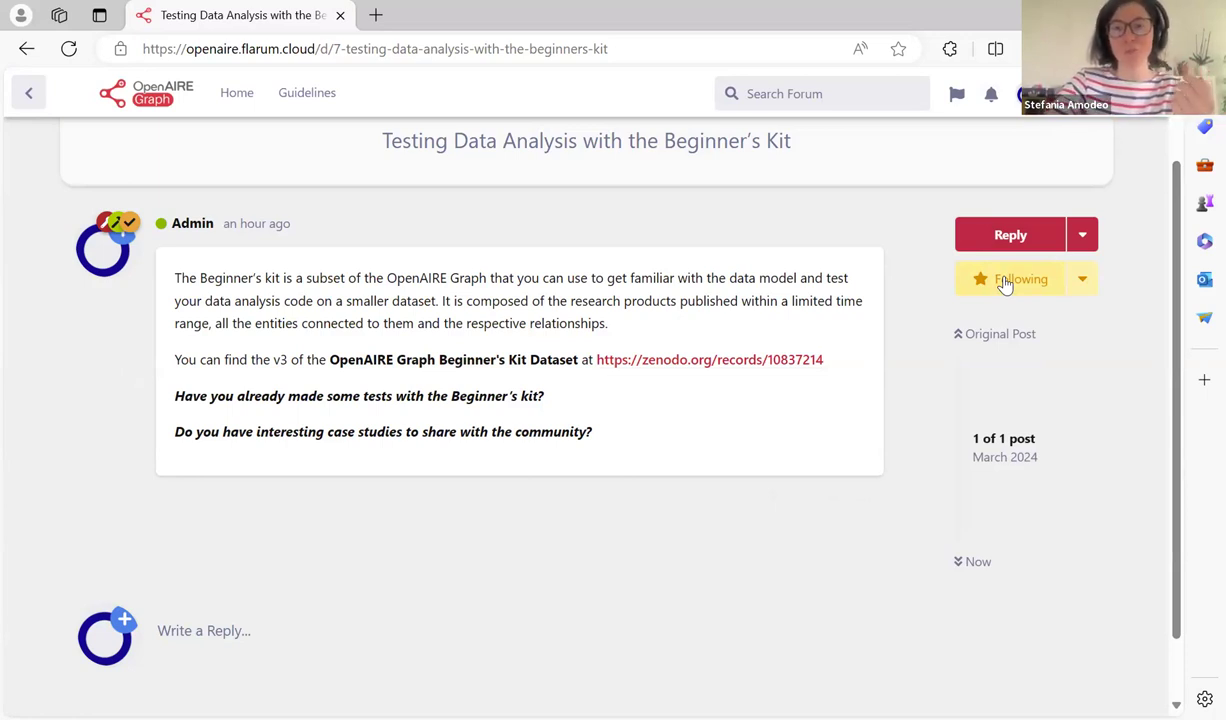
pyautogui.click(1000, 238)
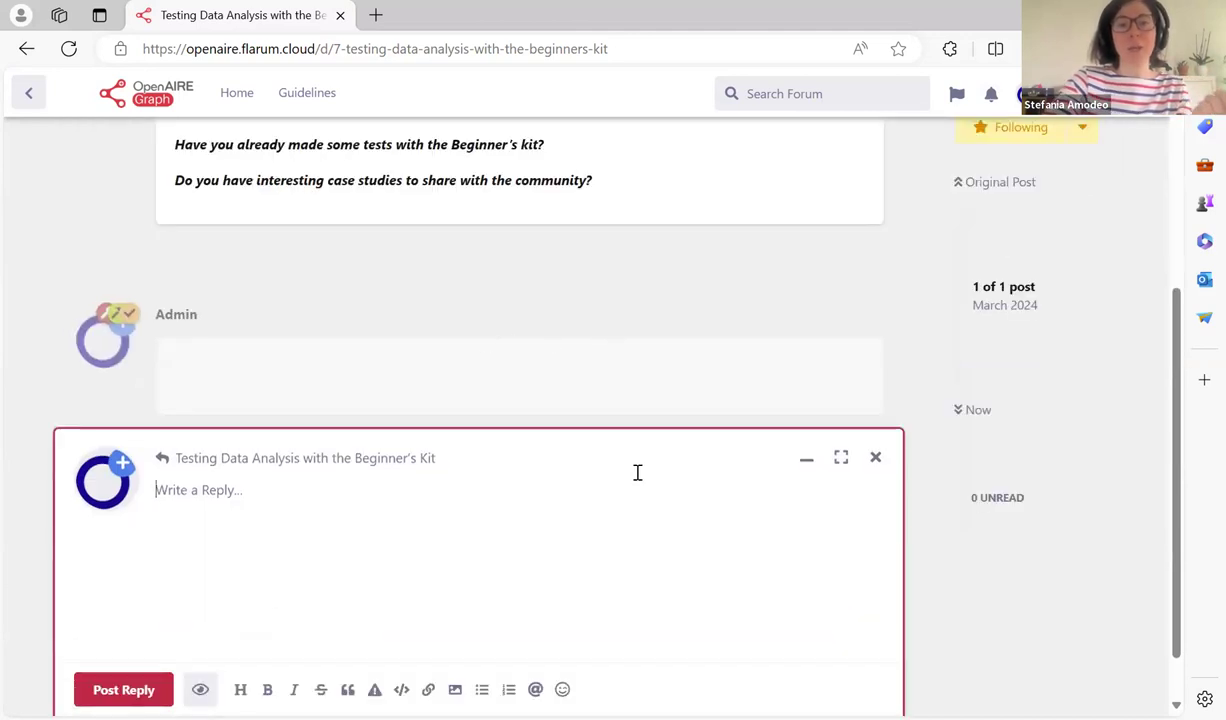
pyautogui.click(876, 460)
pyautogui.scroll(2, 345, 280)
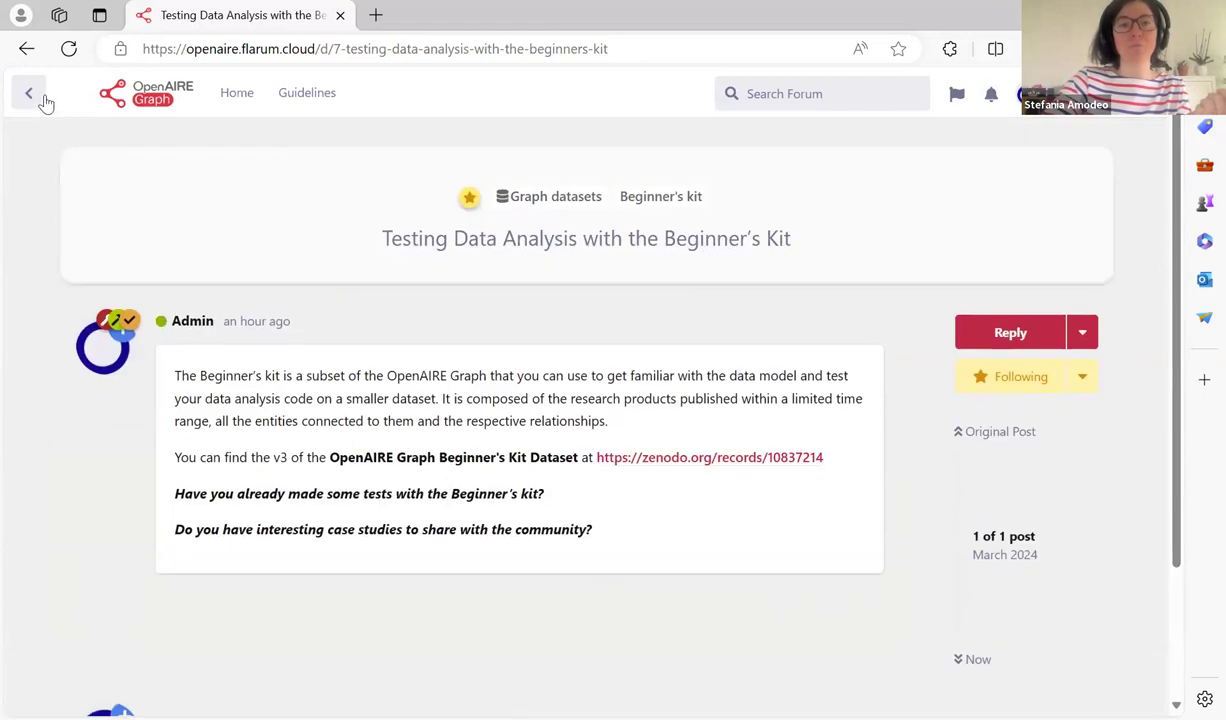
# - Start a discussion draft in the Beginner's kit category, and return to the forum home page, discarding the empty draft
pyautogui.click(31, 101)
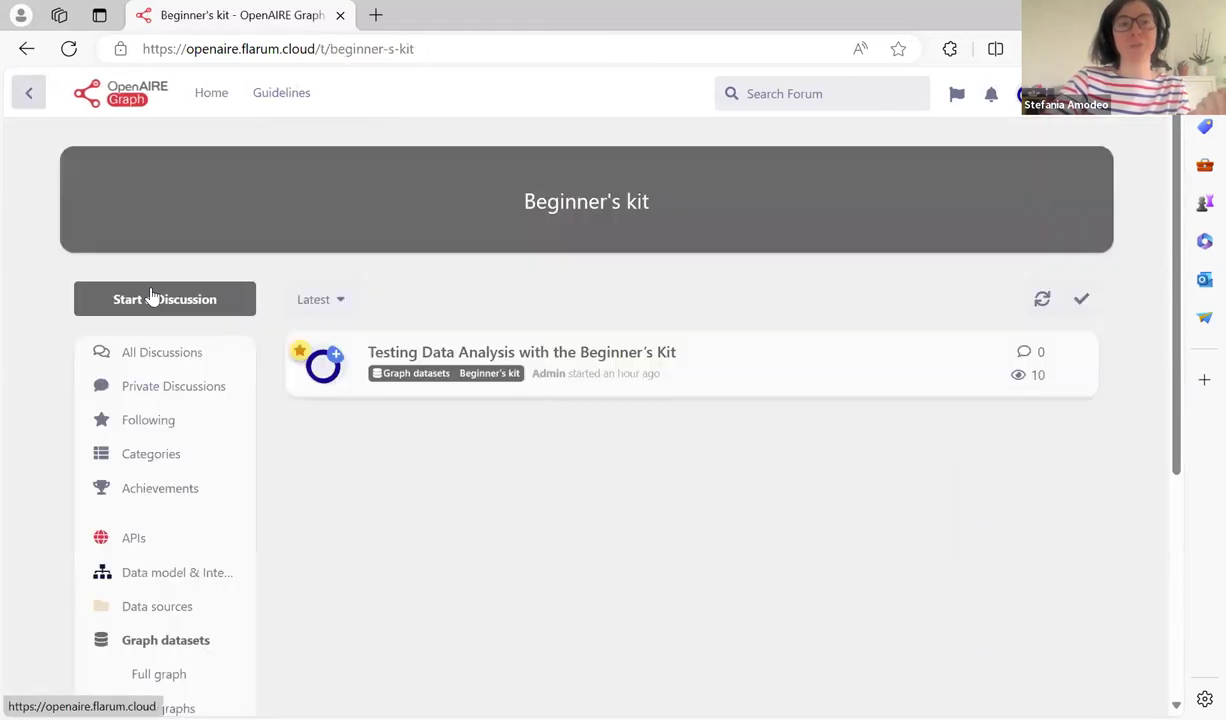
pyautogui.click(157, 302)
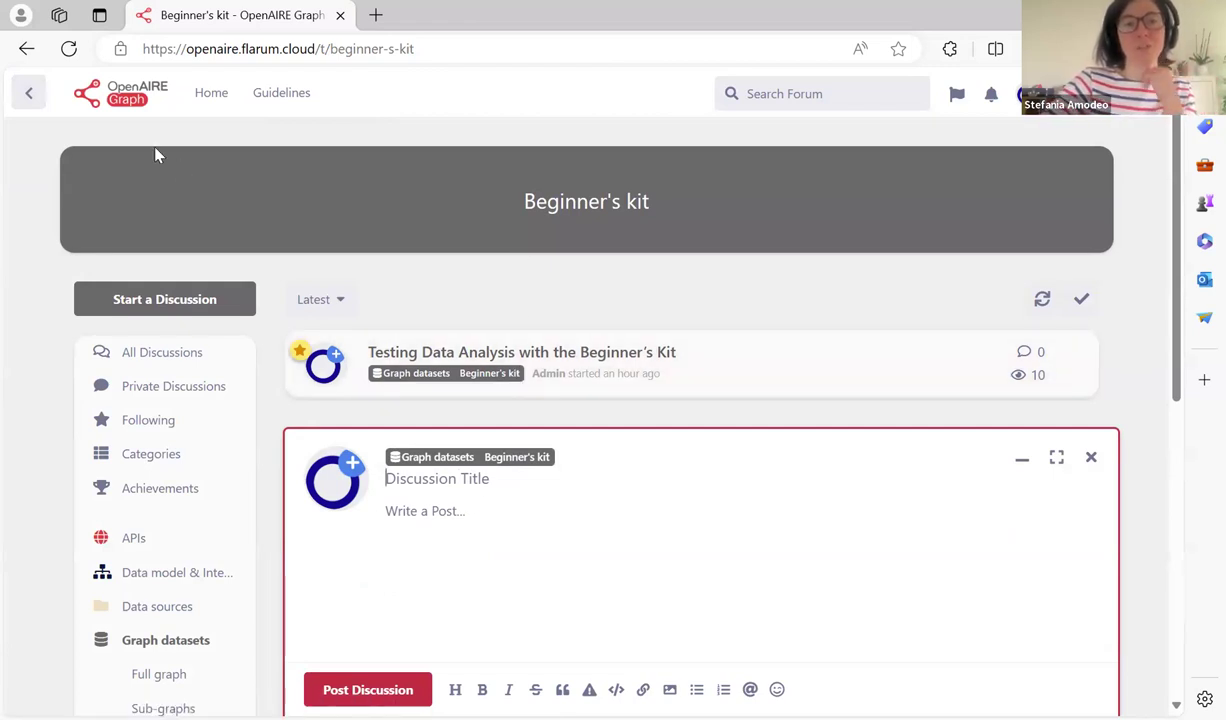
pyautogui.click(117, 91)
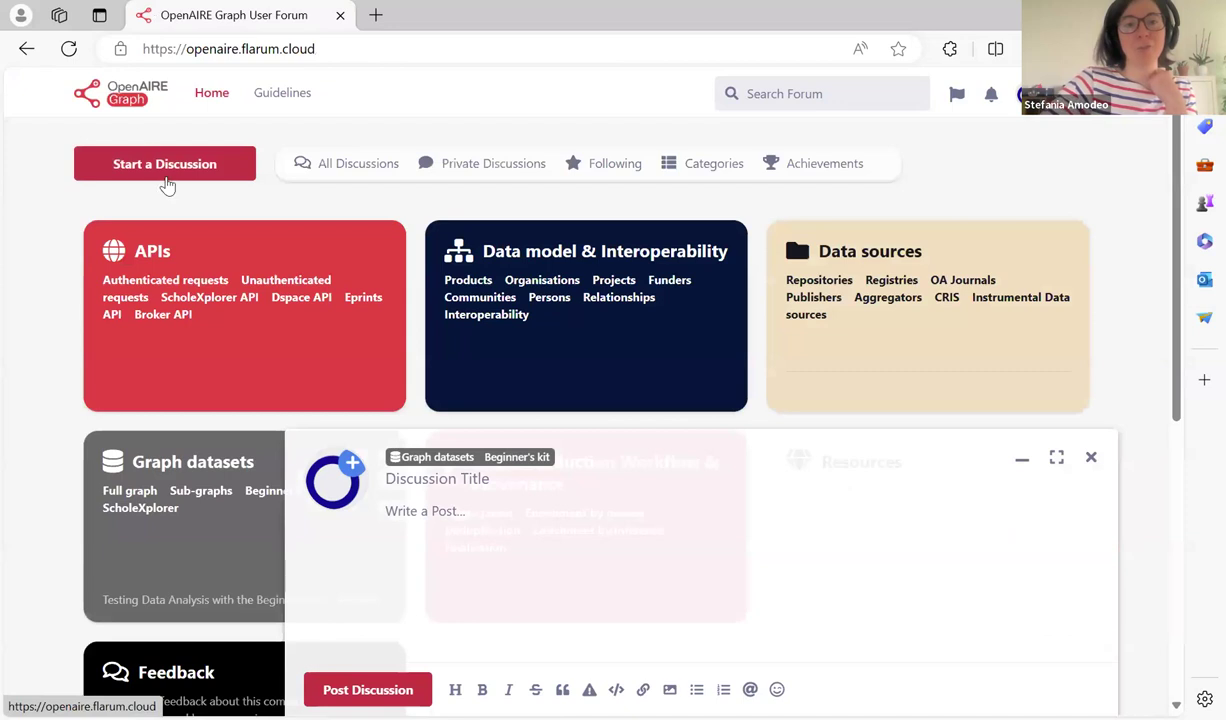
pyautogui.click(1091, 457)
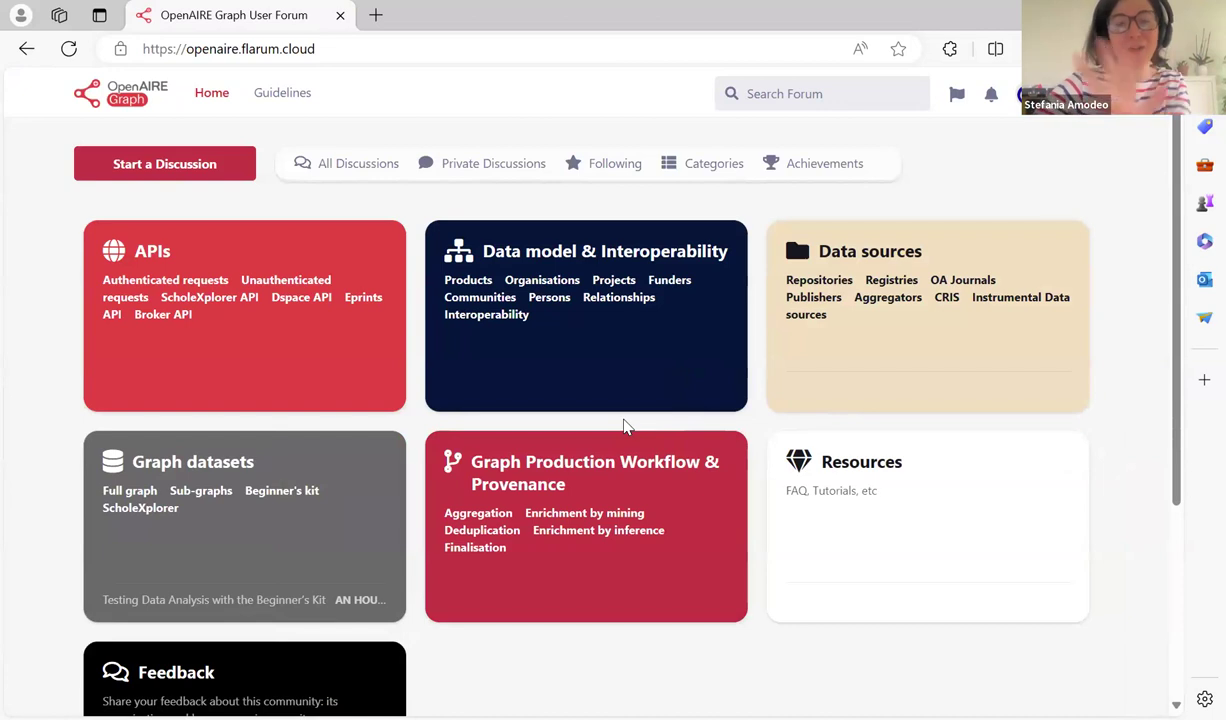
# - Start a new discussion from the forum home page and bypass the tag requirements without choosing any tag
pyautogui.click(216, 168)
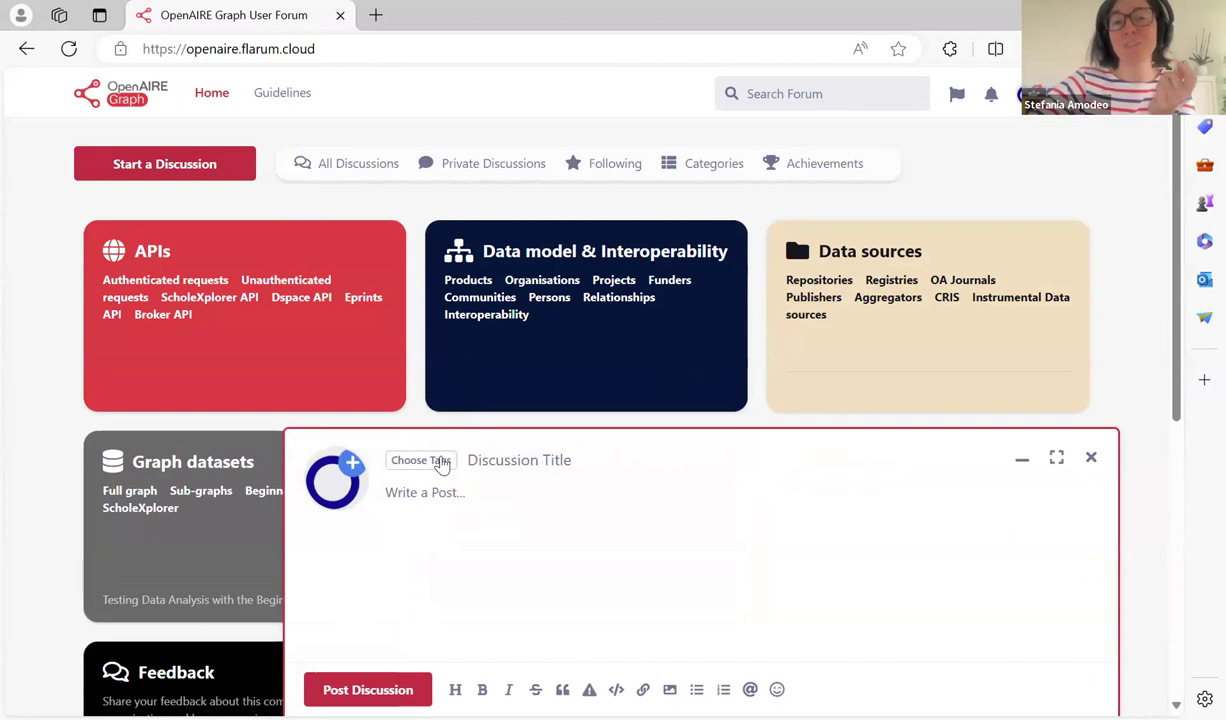
pyautogui.click(421, 461)
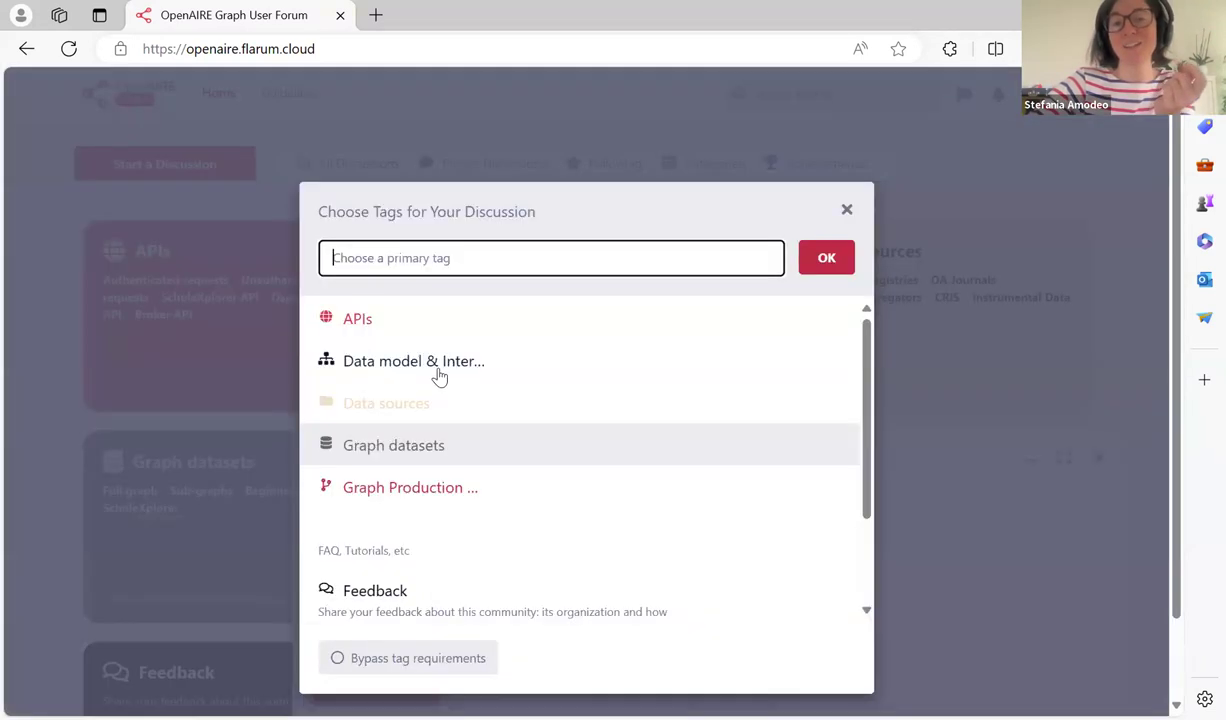
pyautogui.click(443, 664)
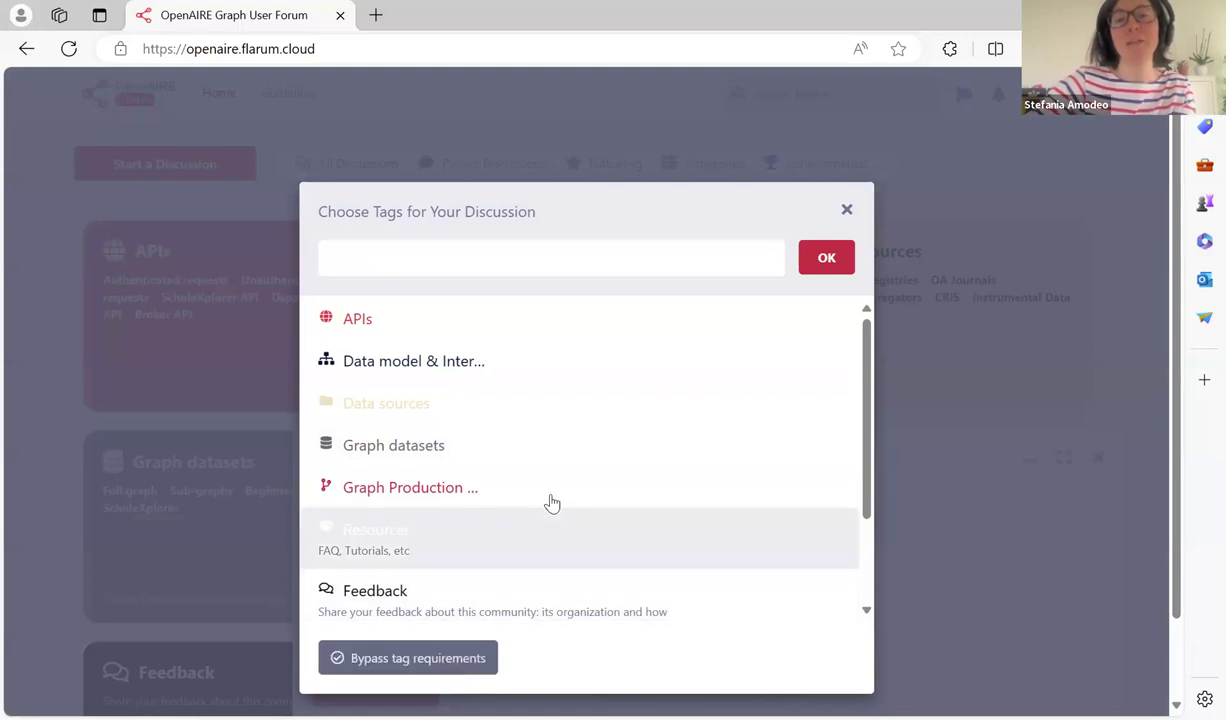
pyautogui.click(828, 258)
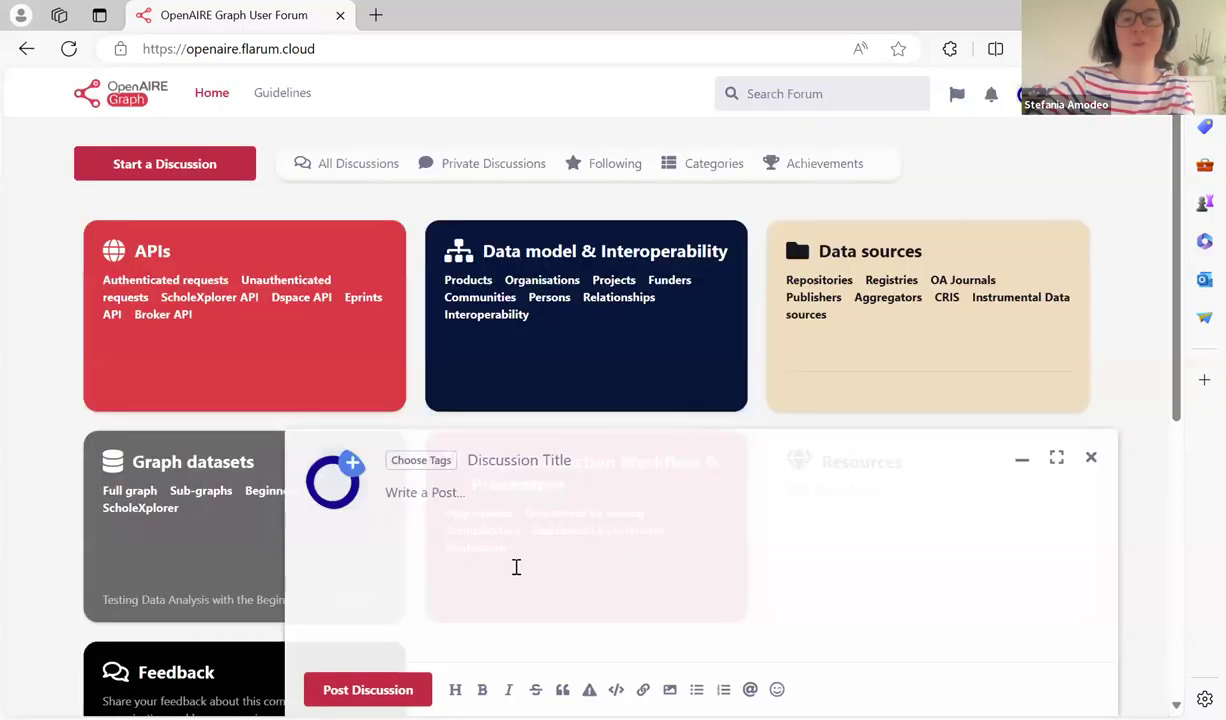
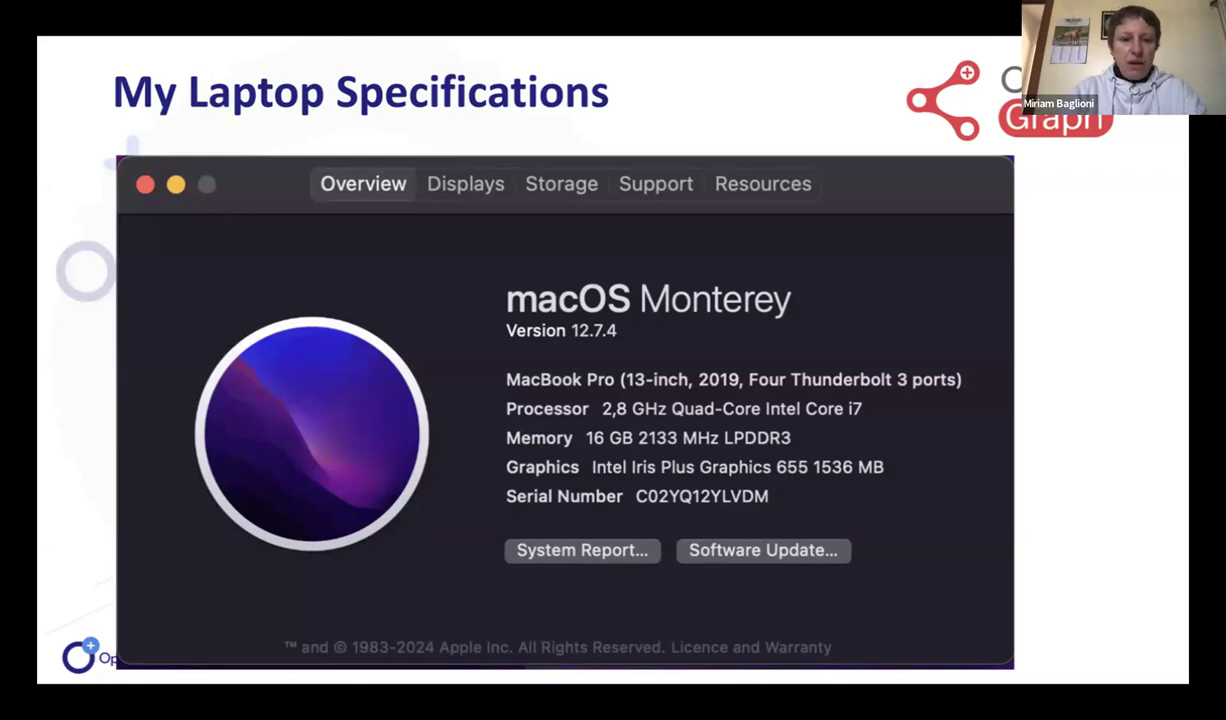
# - Advance the presentation to the slide on getting and running the Beginners Kit and open its gitHub repository link
pyautogui.press('Right')
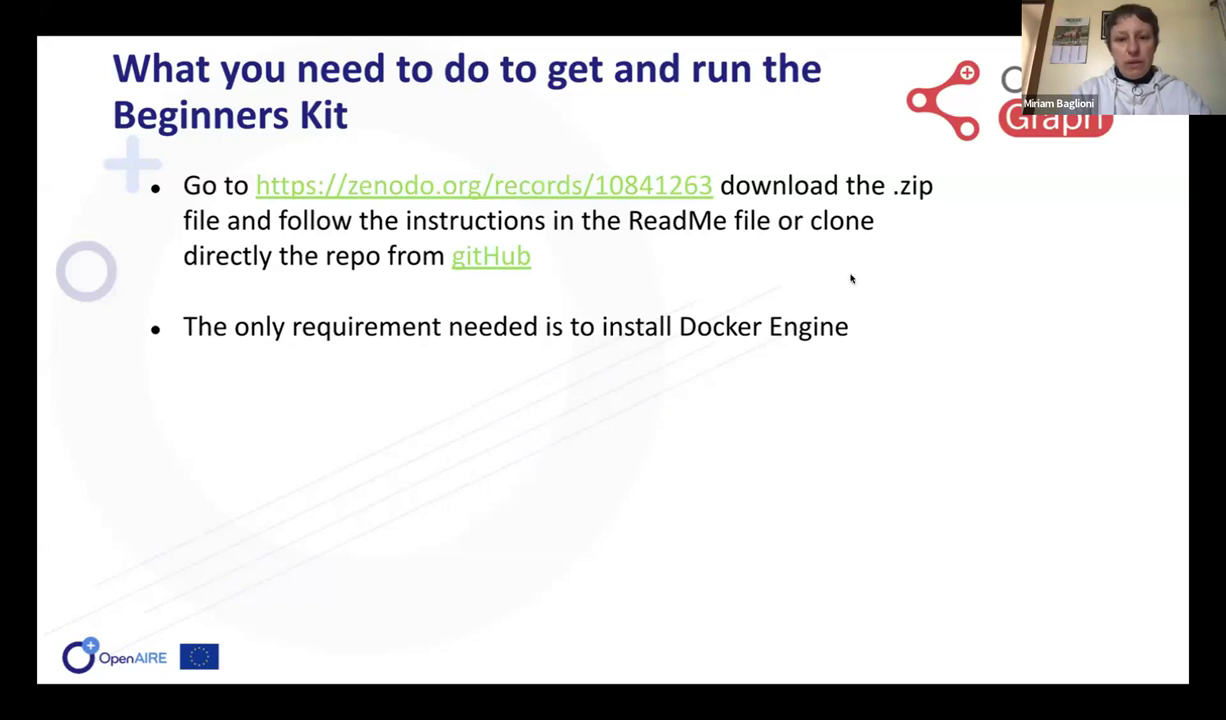
pyautogui.click(485, 259)
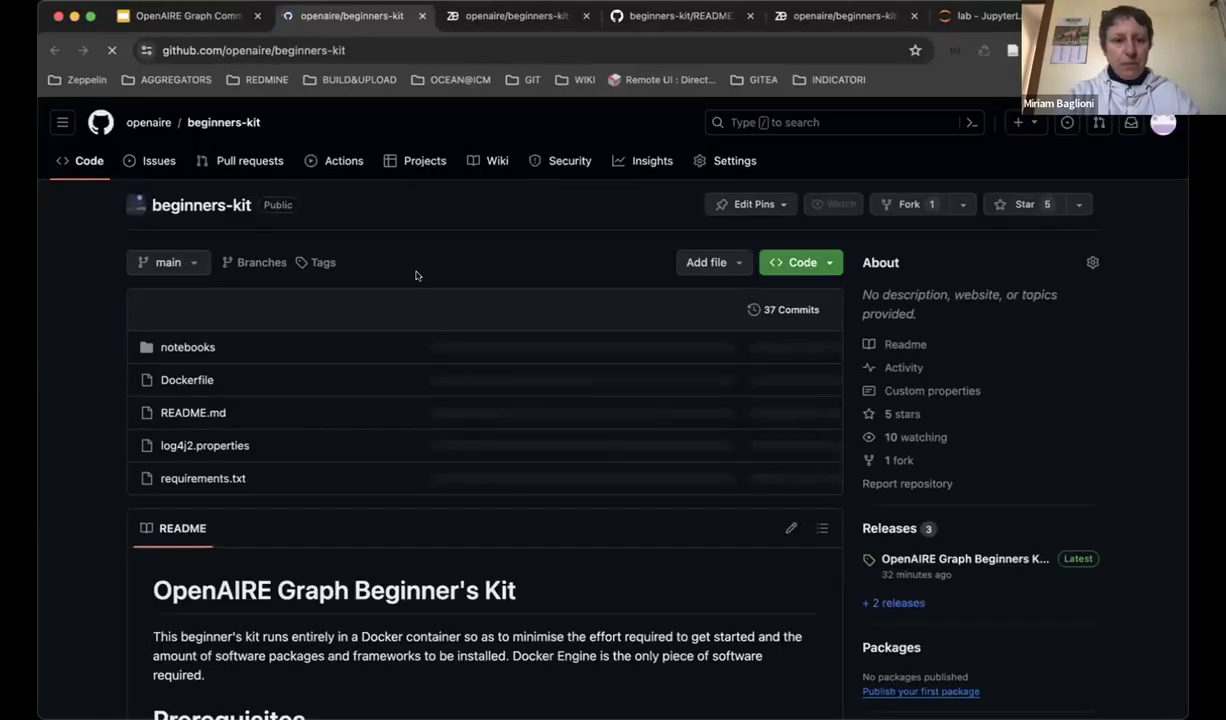
# - Examine the beginners-kit README's sections on prerequisites, building the Docker image, and running or stopping the container
pyautogui.scroll(-4, 82, 486)
pyautogui.scroll(-2, 82, 486)
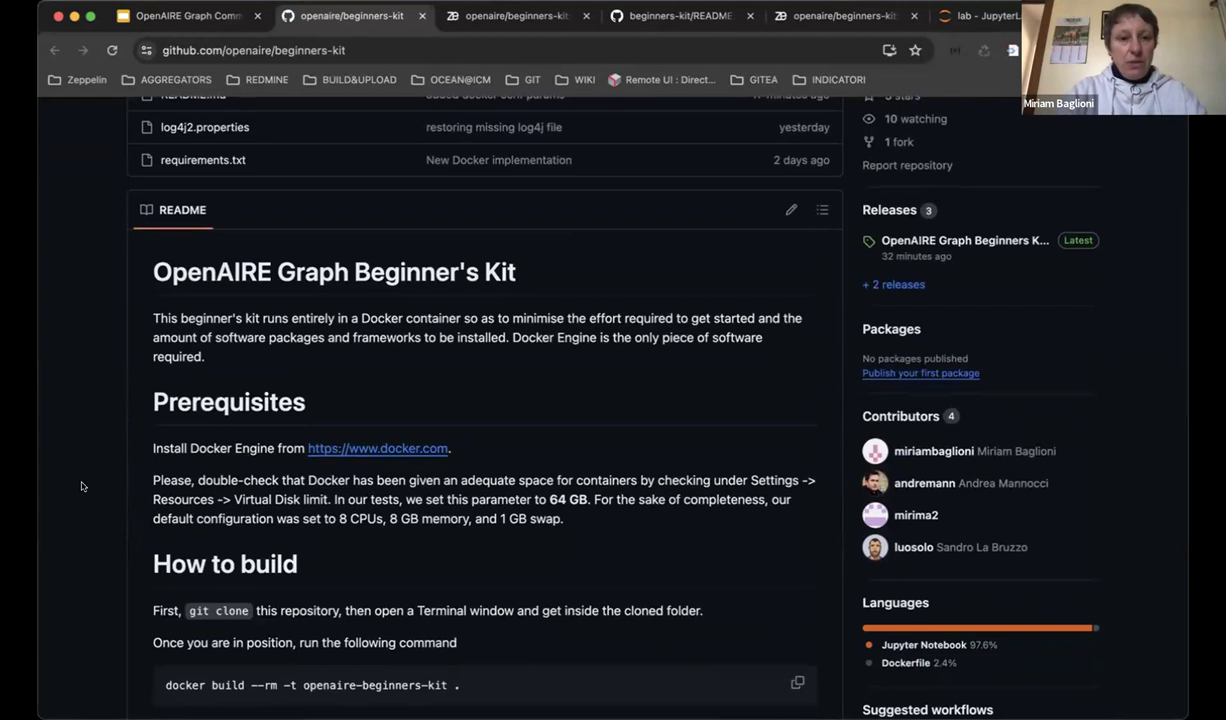
pyautogui.scroll(-2, 82, 486)
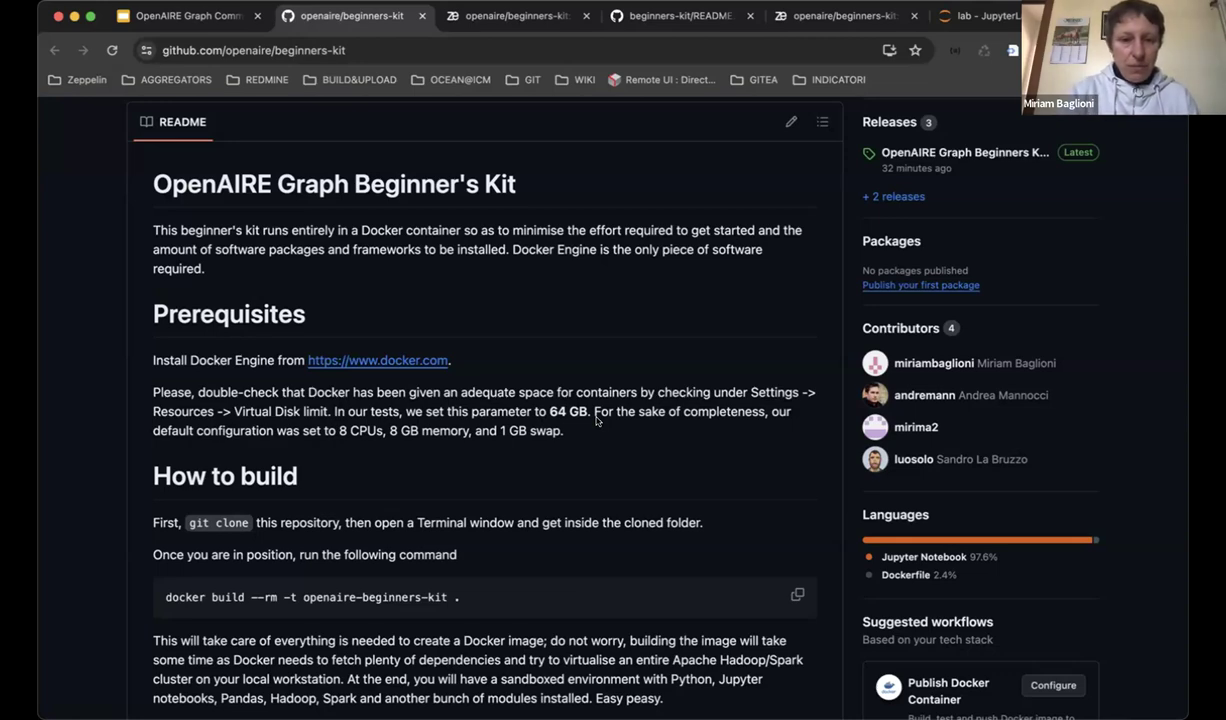
pyautogui.scroll(-4, 596, 421)
pyautogui.scroll(-2, 596, 421)
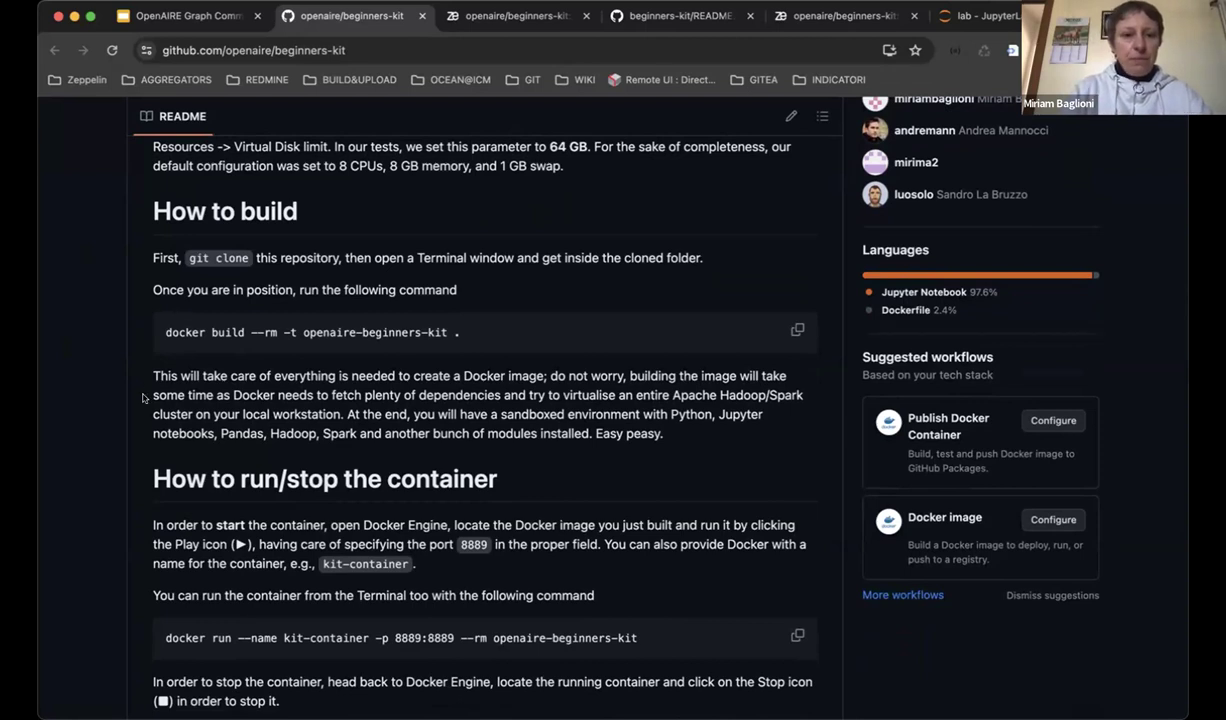
pyautogui.scroll(-1, 140, 385)
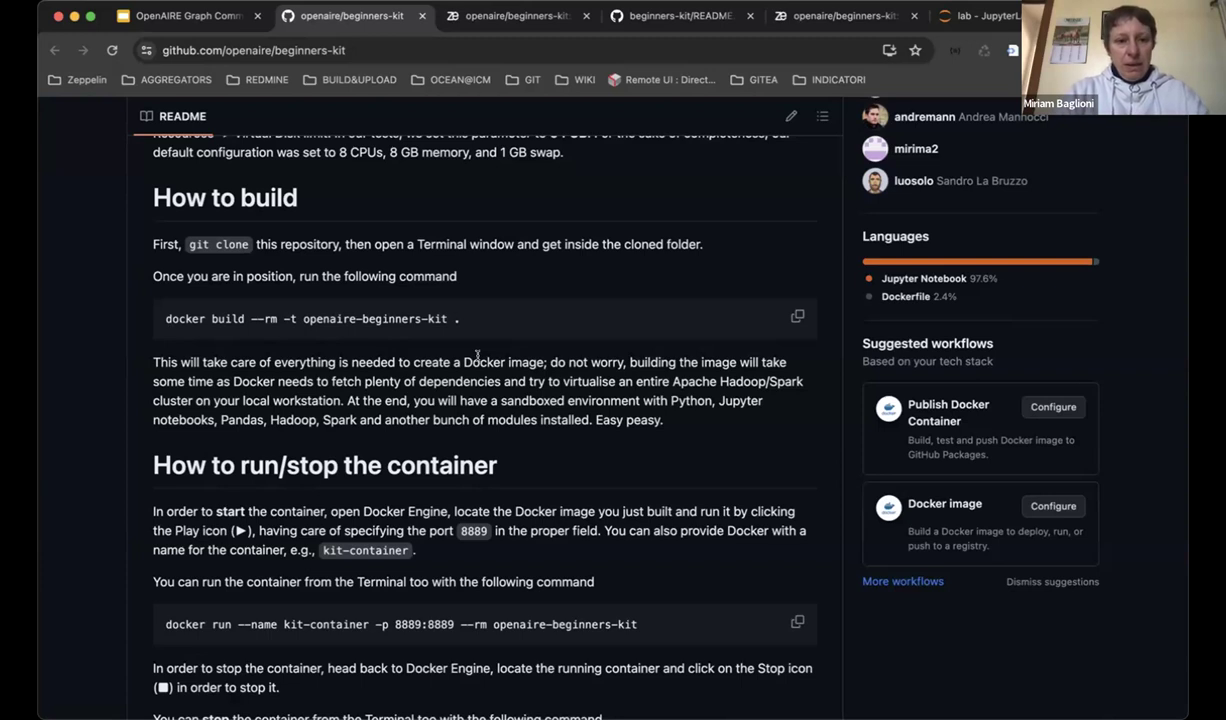
pyautogui.scroll(-1, 477, 355)
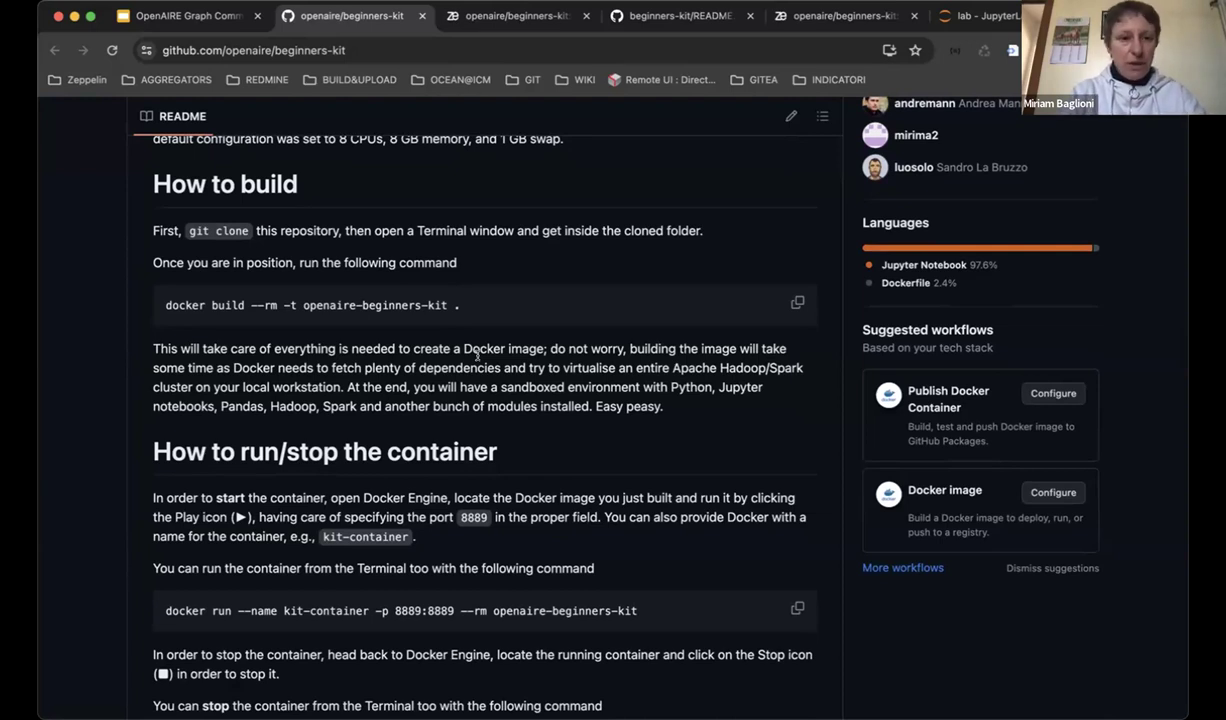
pyautogui.scroll(-3, 477, 355)
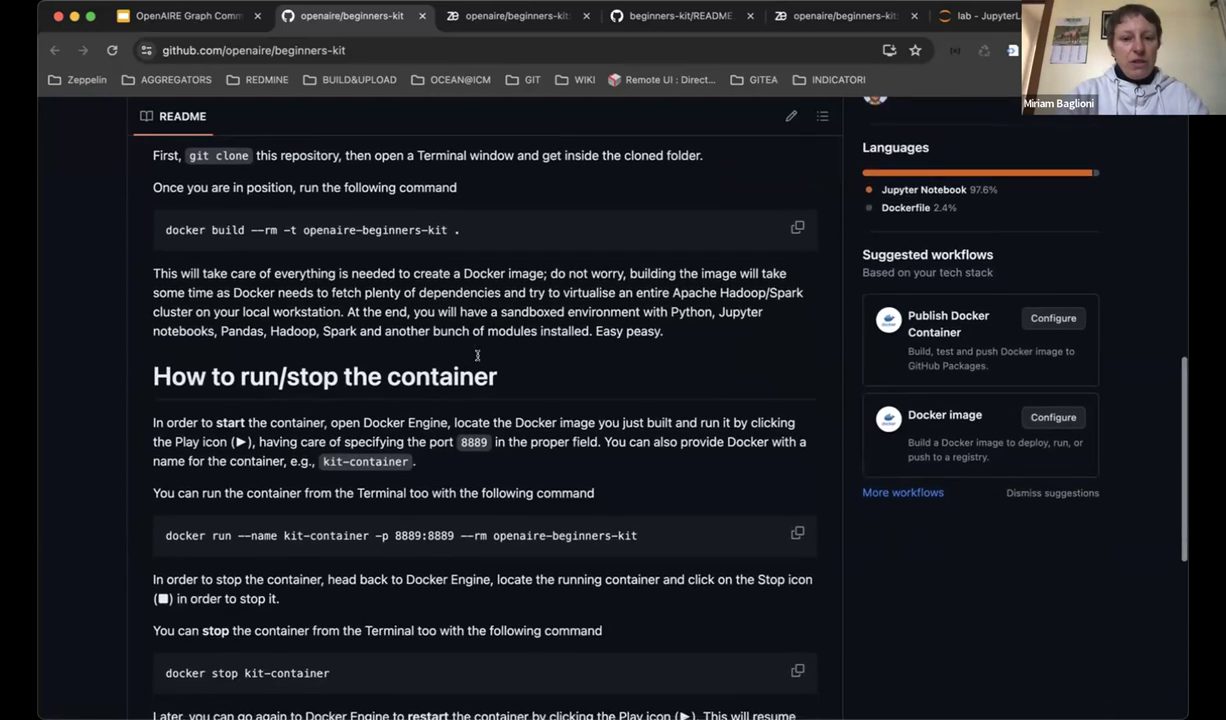
pyautogui.scroll(-1, 477, 355)
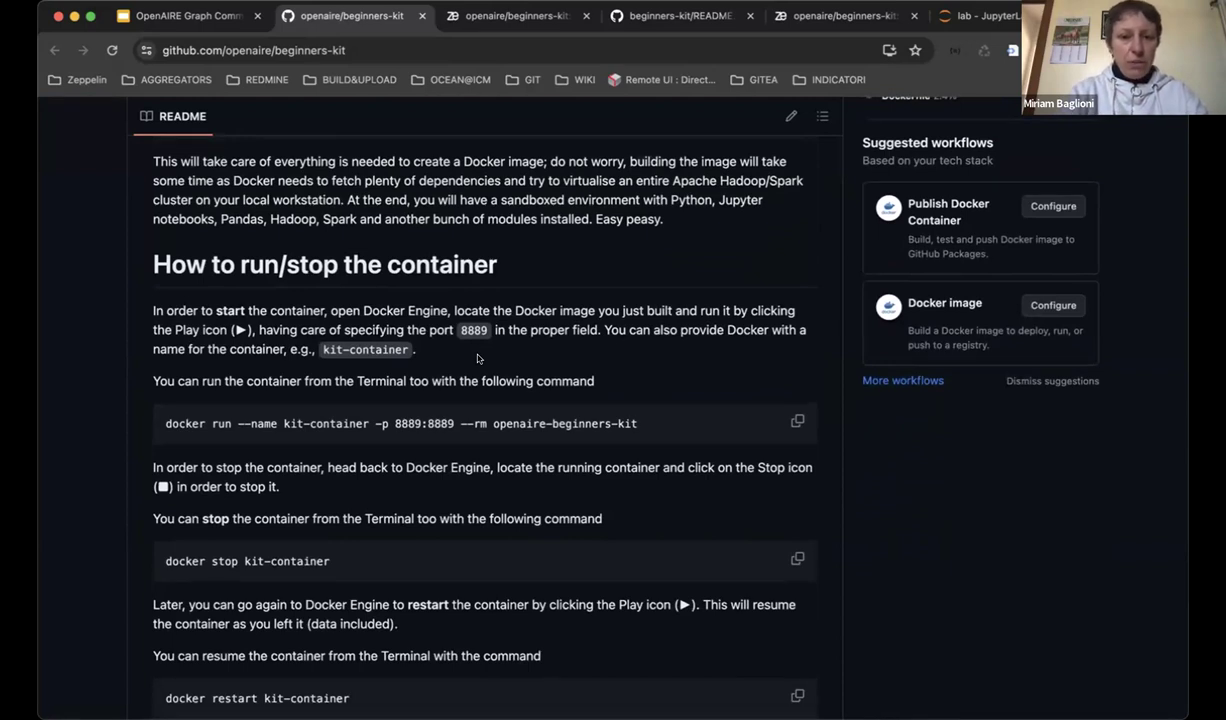
pyautogui.scroll(-1, 477, 358)
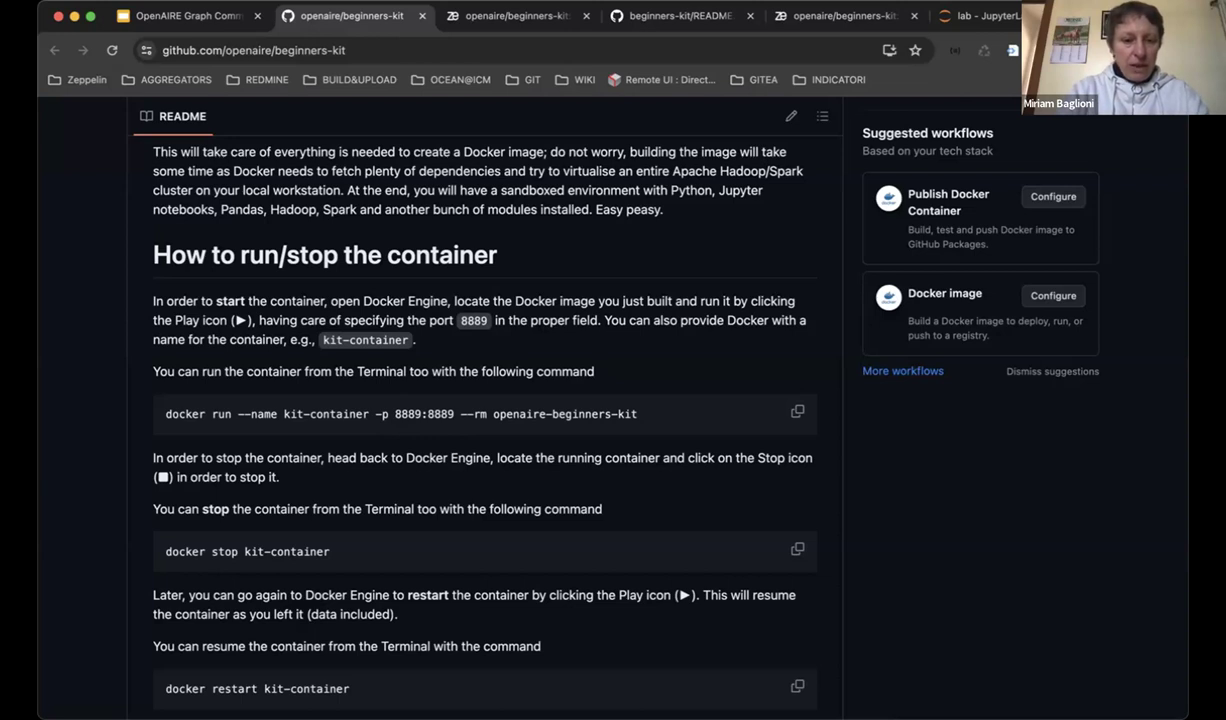
# - Return to the OpenAIRE Graph presentation and advance to the slide with Docker Desktop's settings for running a new container
pyautogui.click(185, 17)
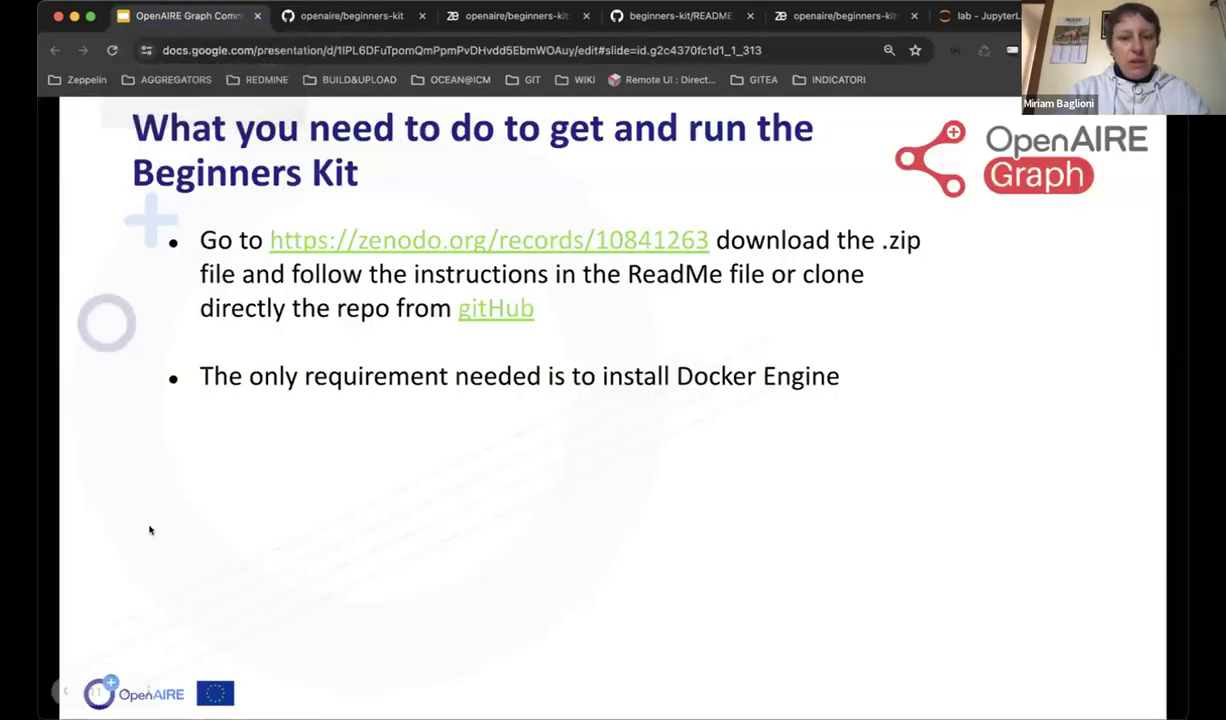
pyautogui.click(214, 585)
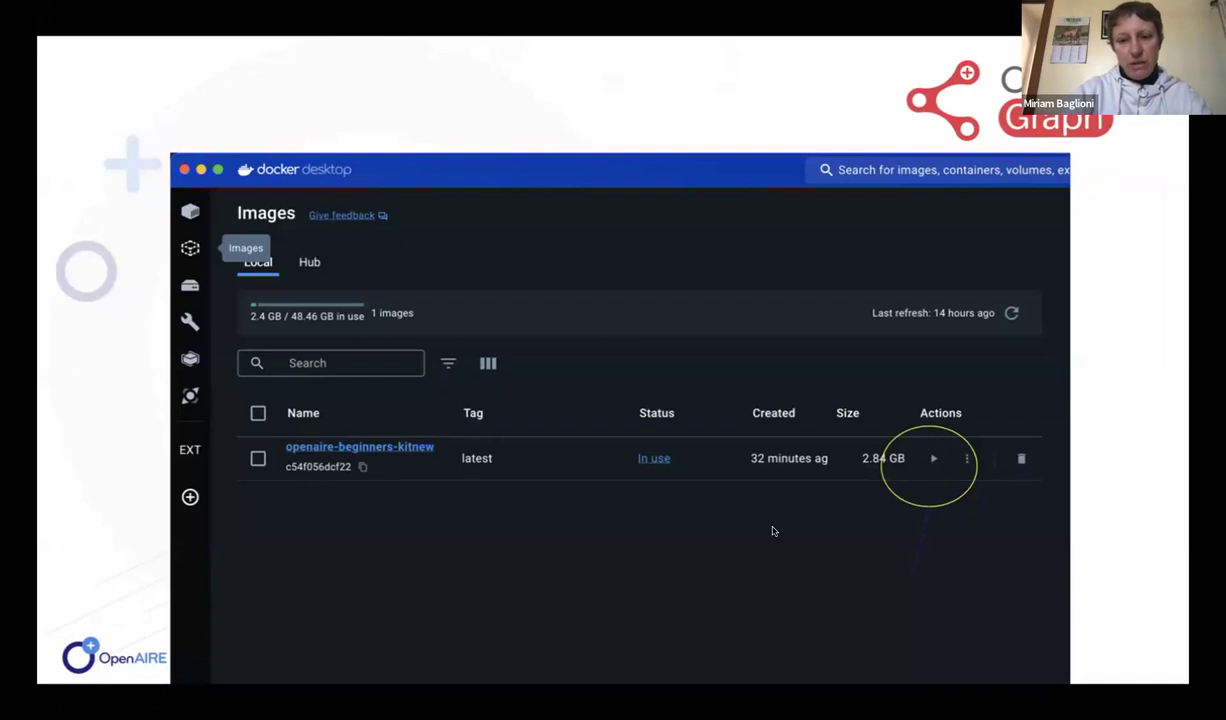
pyautogui.press('Right')
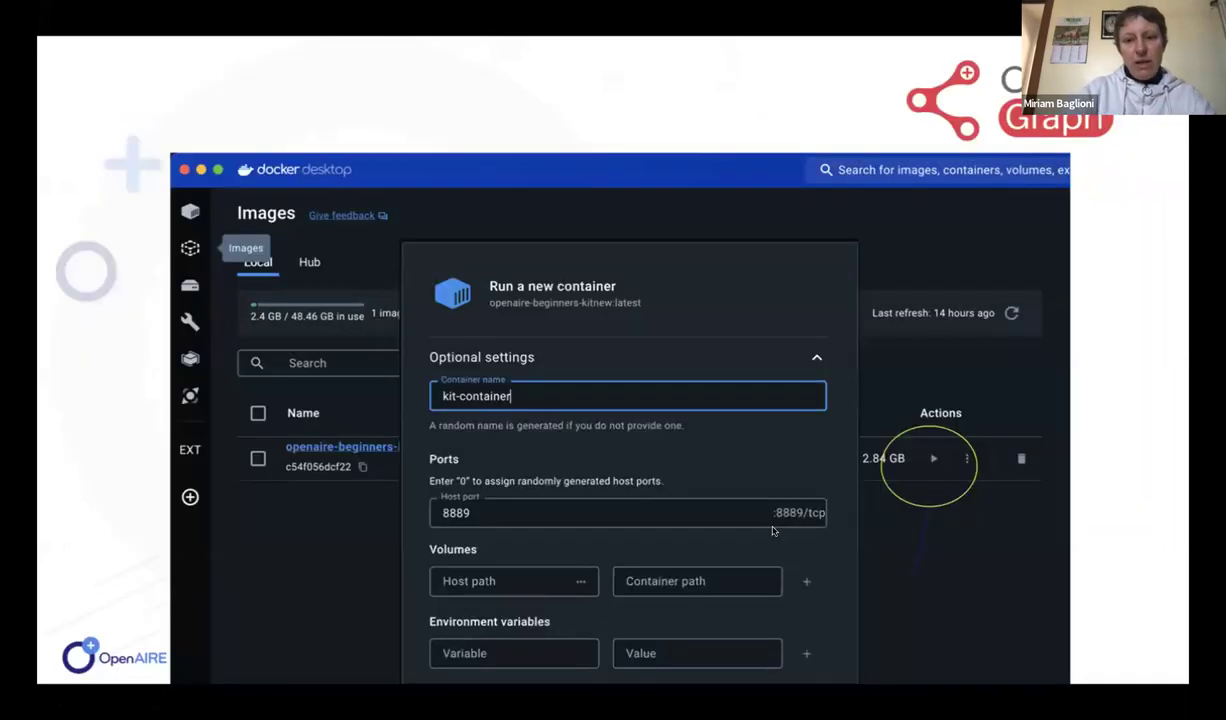
# - Advance the presentation past the Docker Desktop Containers slide to the Hands On slide and restart the slideshow from there
pyautogui.press('Right')
pyautogui.rightClick(289, 569)
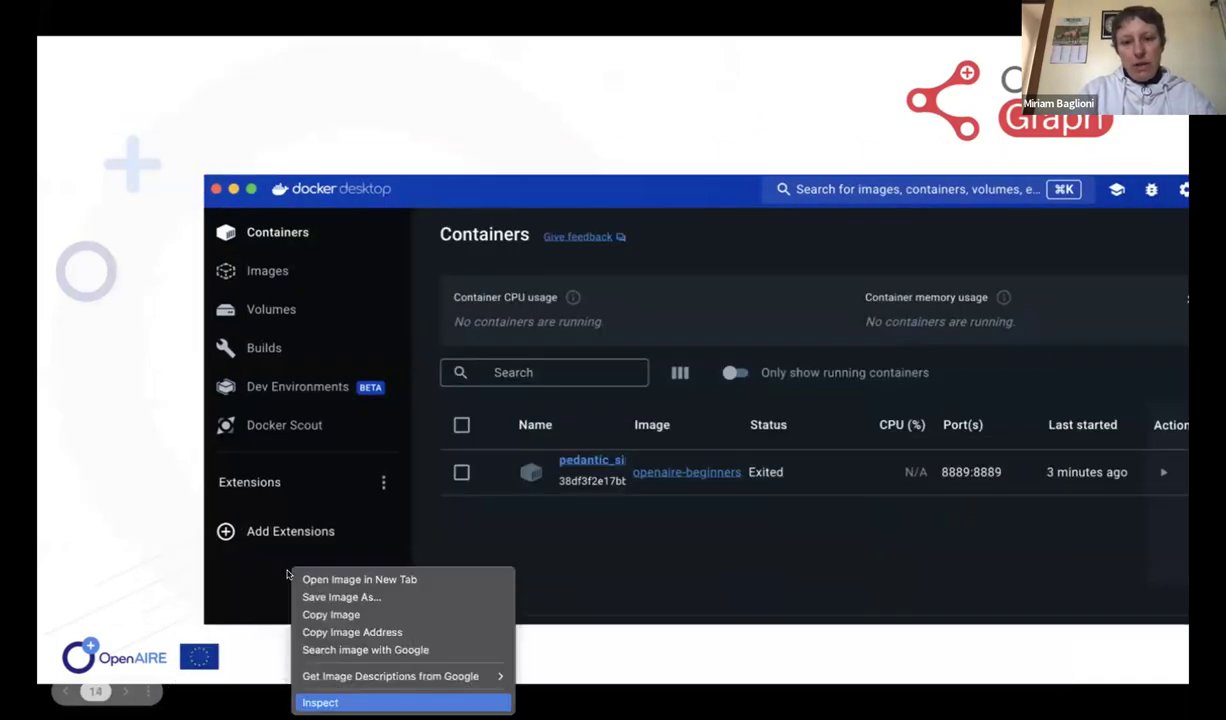
pyautogui.click(556, 546)
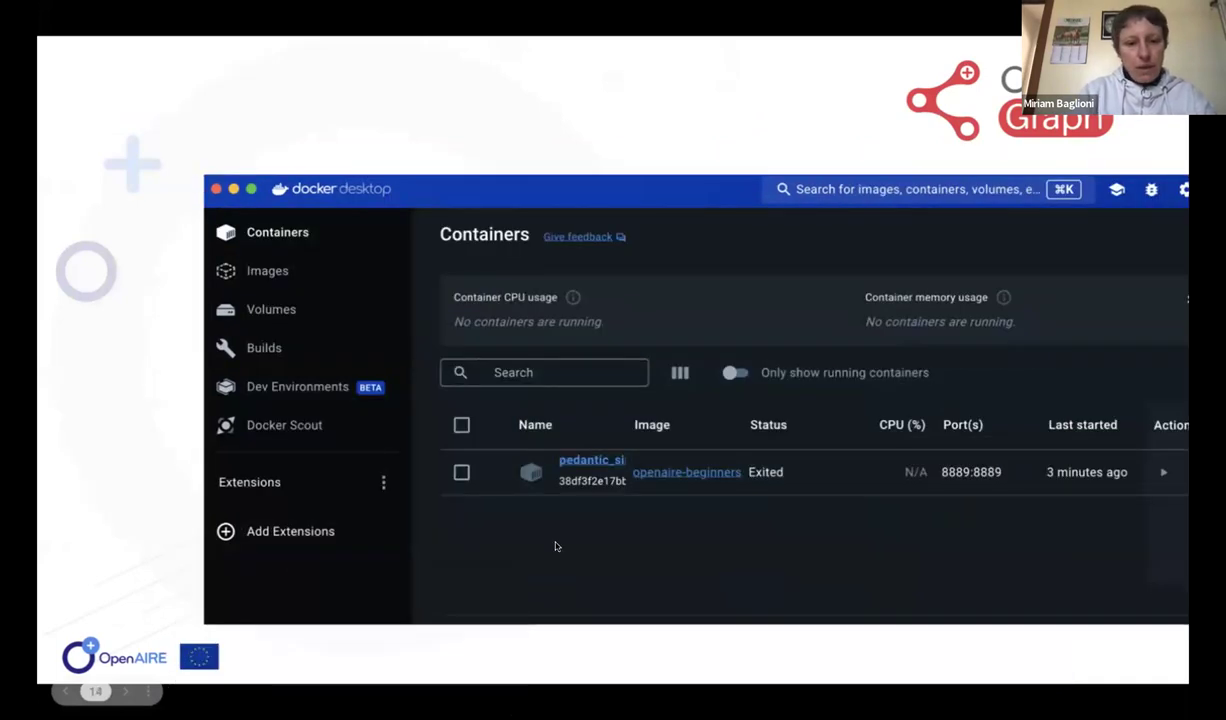
pyautogui.press('Escape')
pyautogui.press('Down')
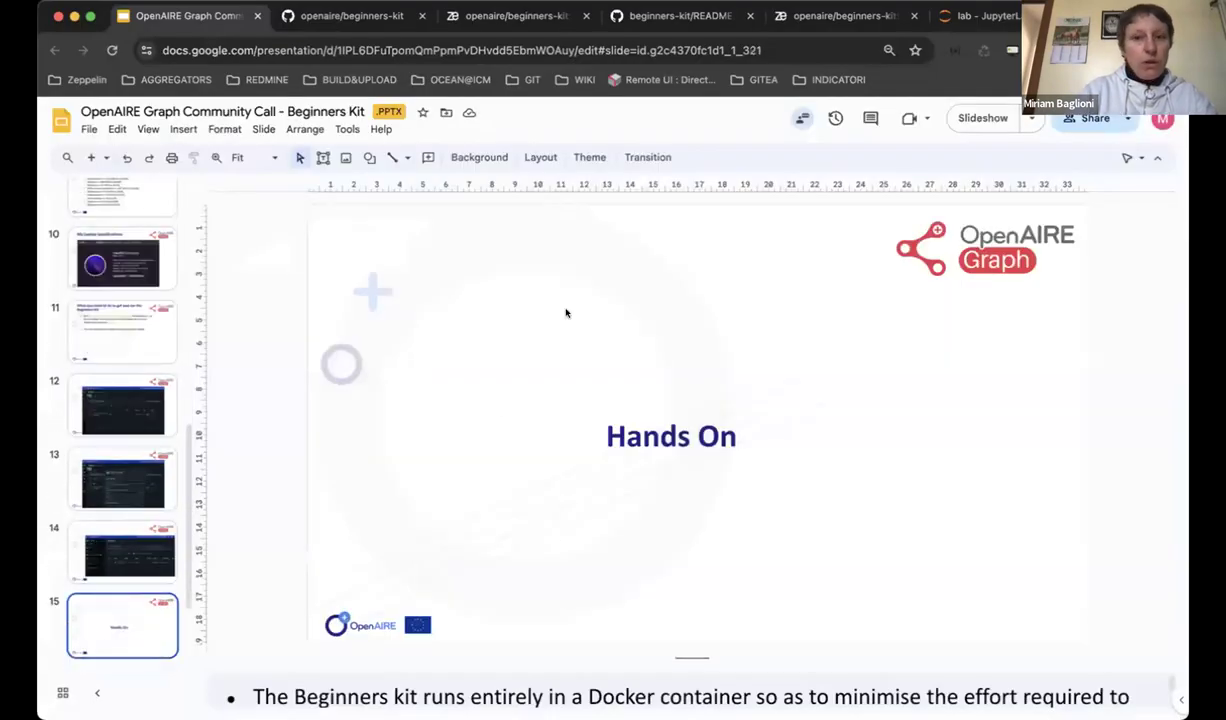
pyautogui.click(983, 118)
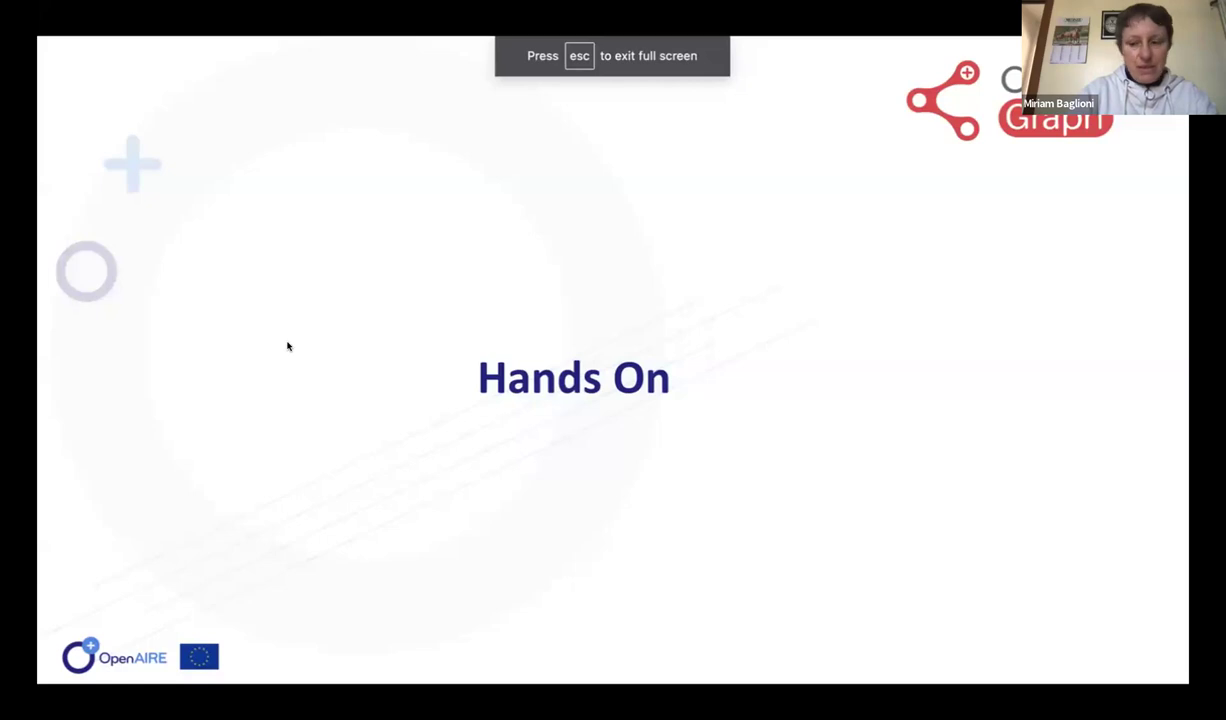
# - Advance the slideshow to the What's next slide on the upcoming beginner's kits and exit the slideshow
pyautogui.click(287, 345)
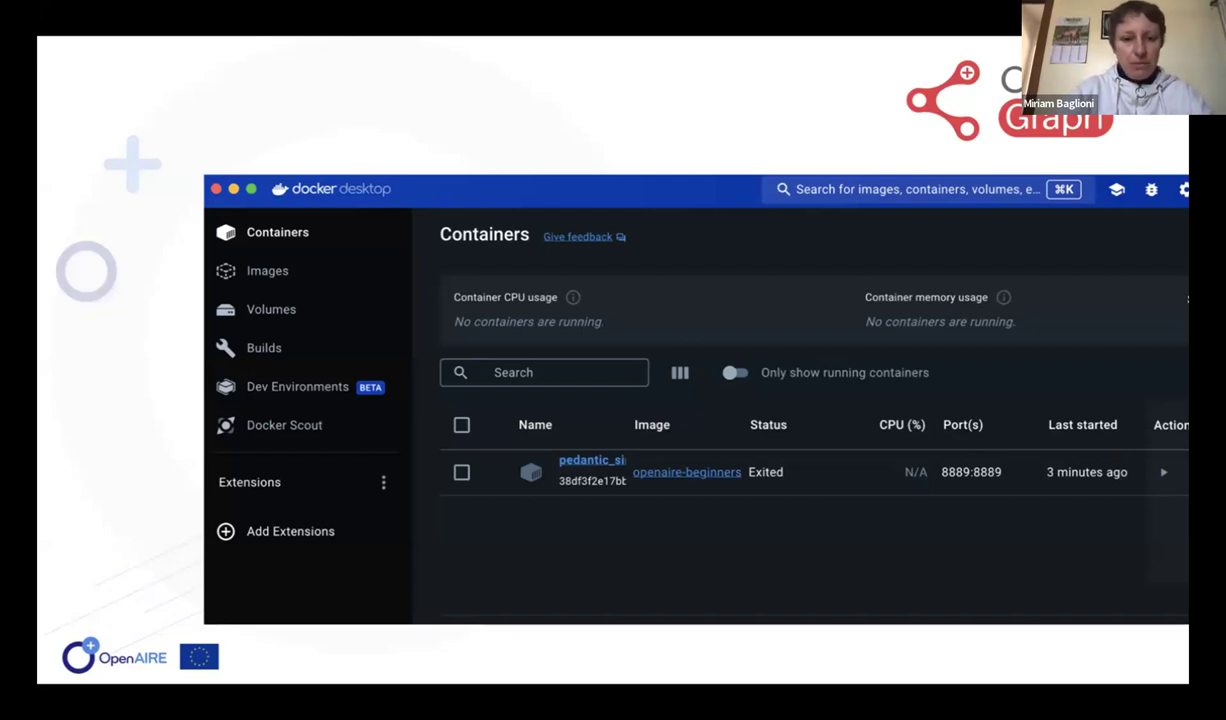
pyautogui.click(788, 630)
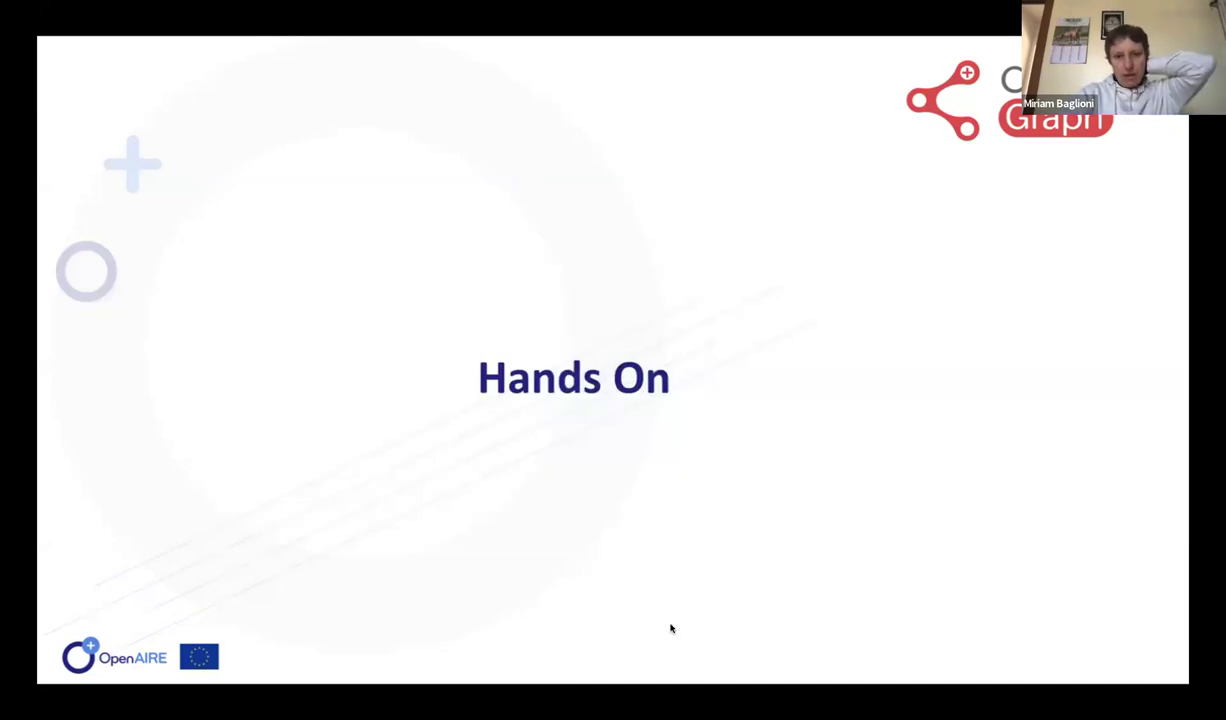
pyautogui.click(598, 576)
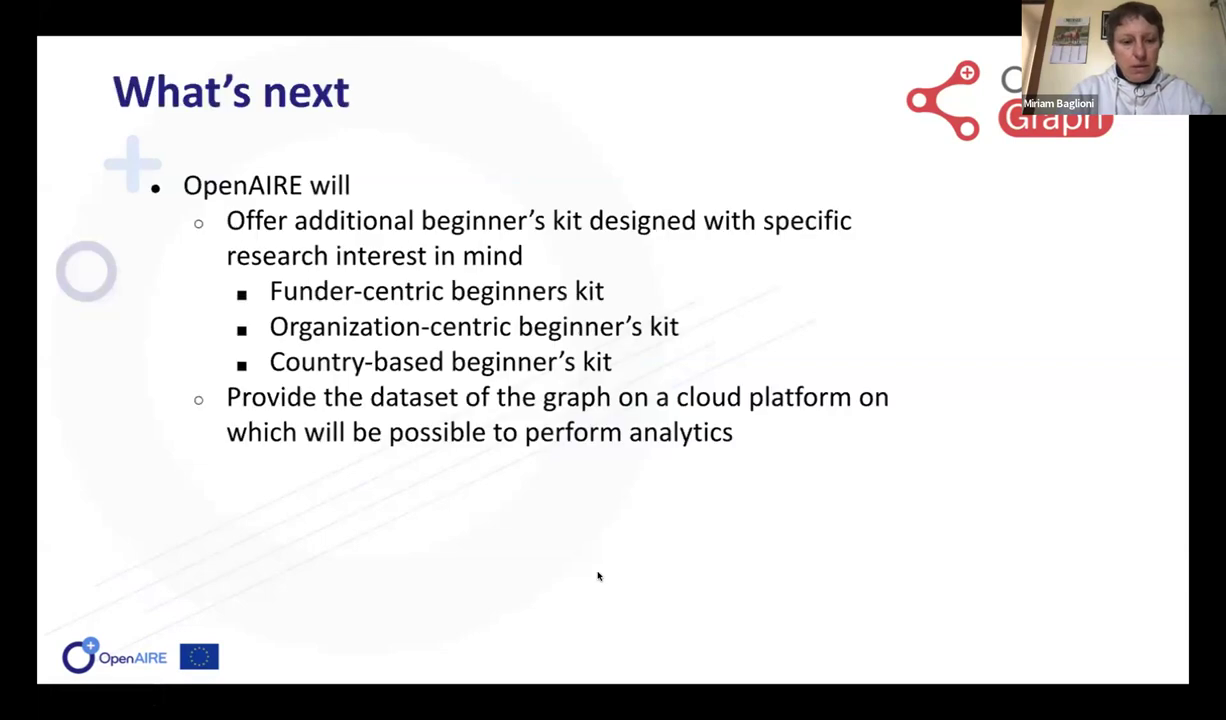
pyautogui.press('Escape')
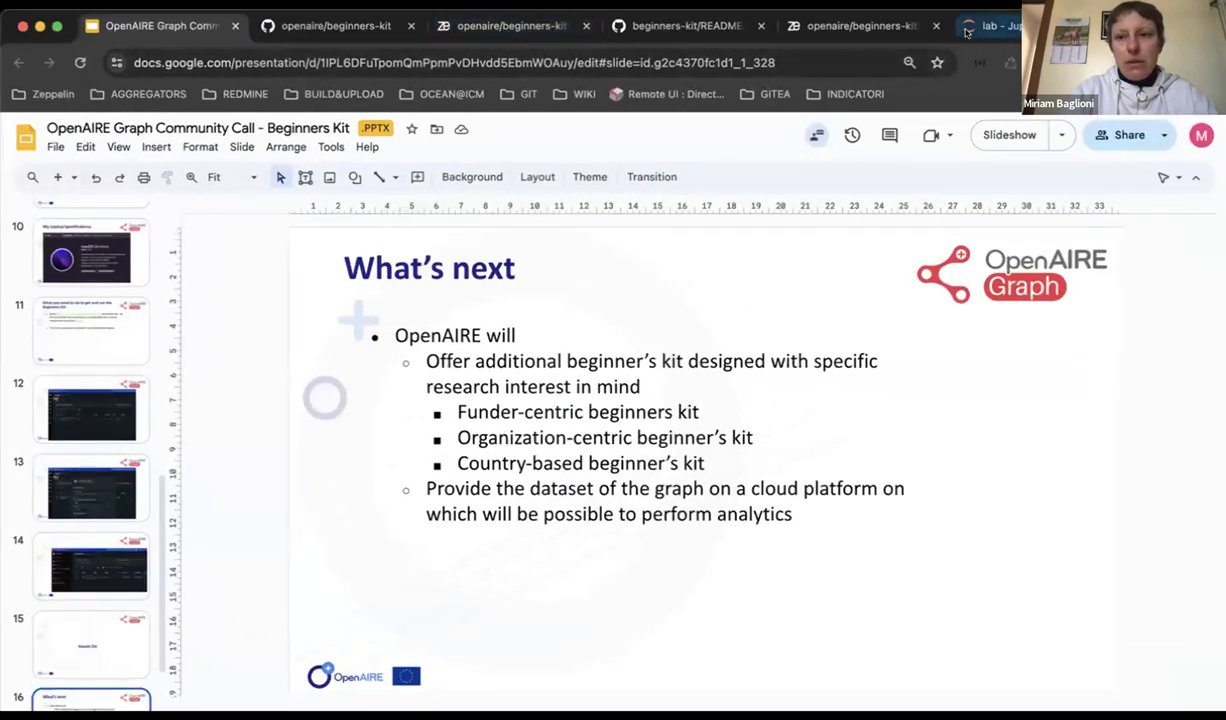
# - Switch to the beginners_kit.ipynb notebook in JupyterLab and review its OpenAIRE Beginners Kit introduction
pyautogui.click(977, 28)
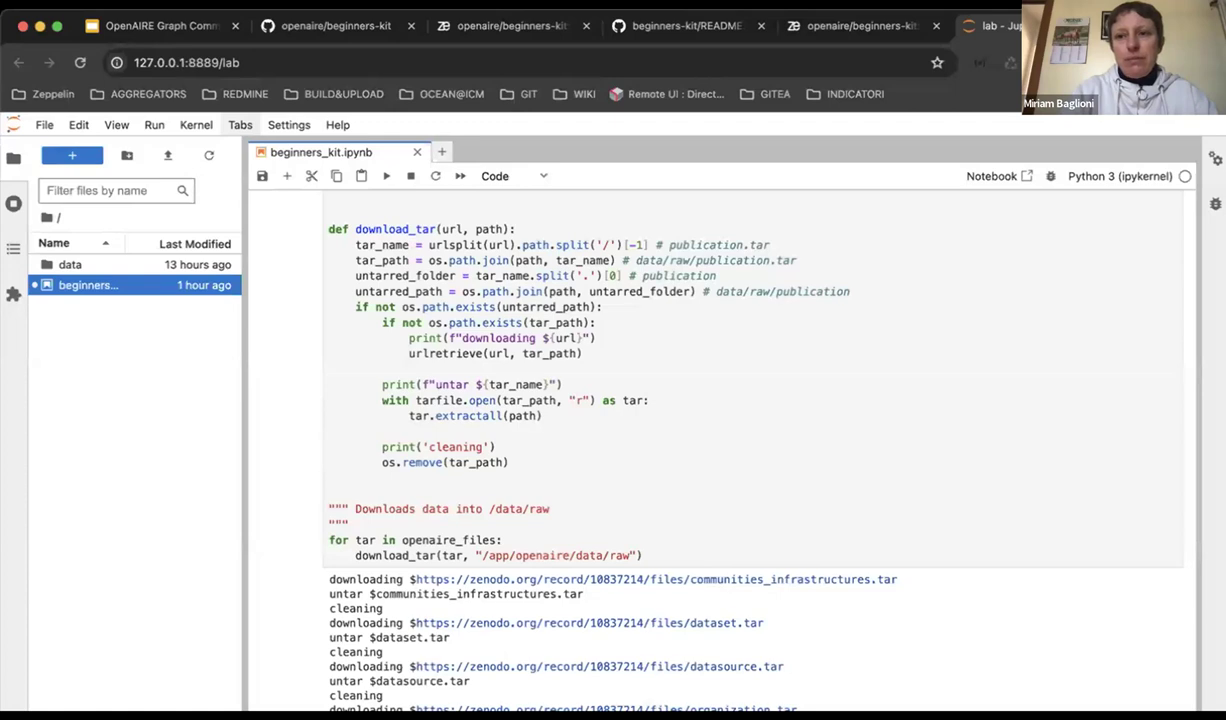
pyautogui.scroll(5, 706, 418)
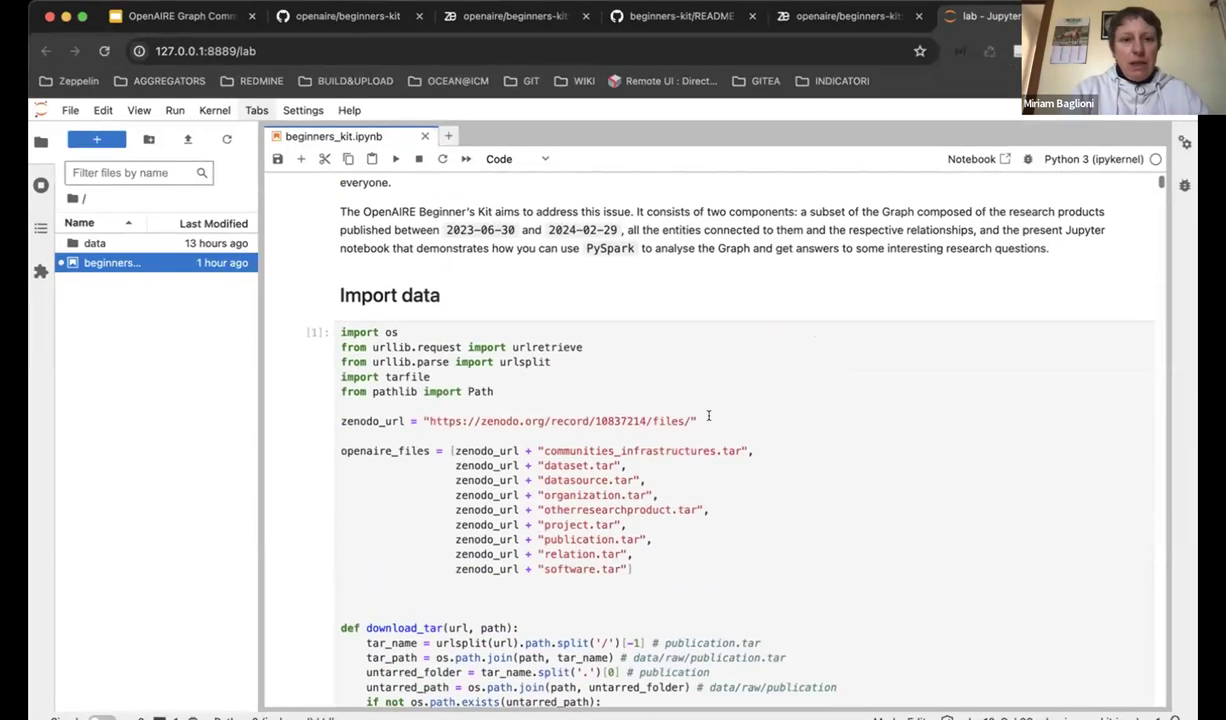
pyautogui.scroll(3, 708, 416)
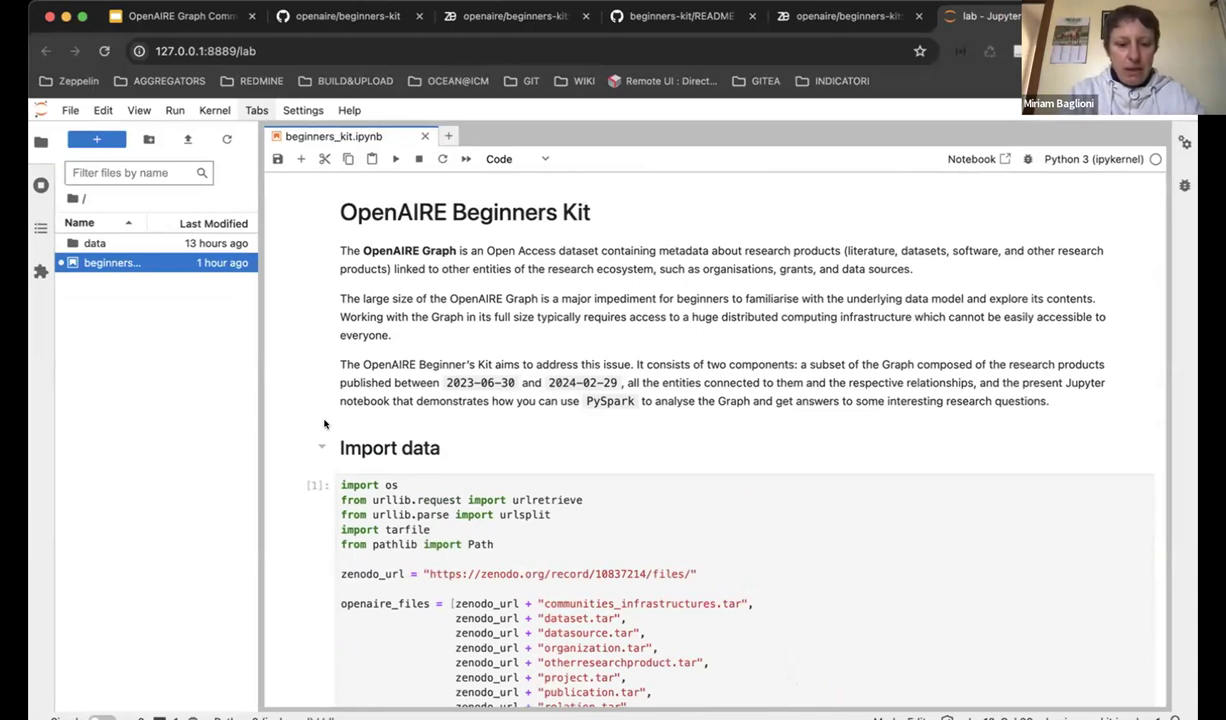
pyautogui.scroll(-1, 324, 424)
pyautogui.scroll(1, 324, 424)
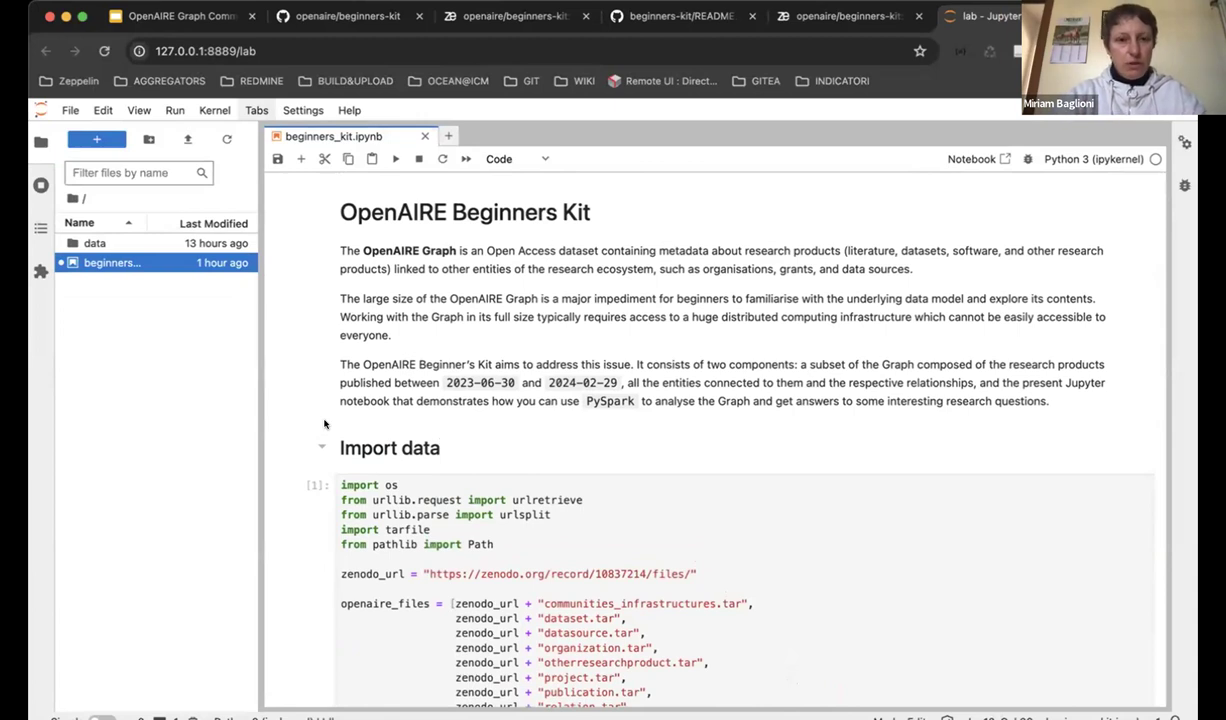
# - Examine the Import data cell's Zenodo record URL and its list of OpenAIRE archive files
pyautogui.scroll(-5, 324, 424)
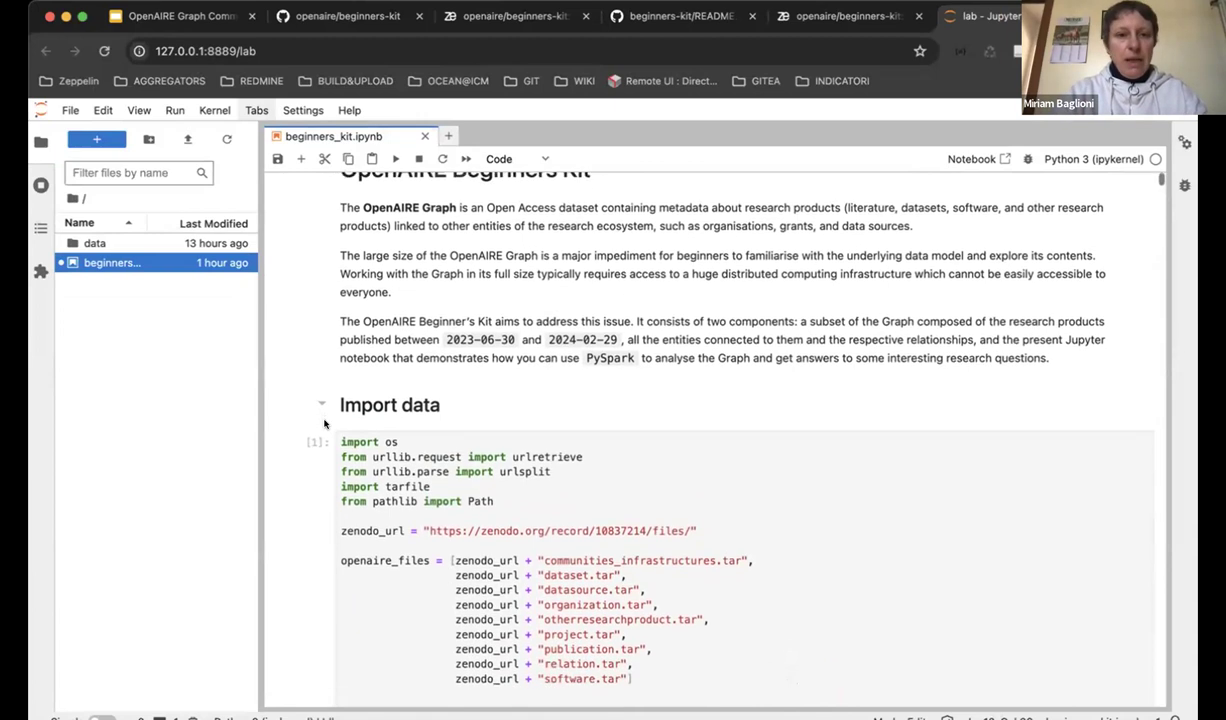
pyautogui.scroll(-5, 325, 417)
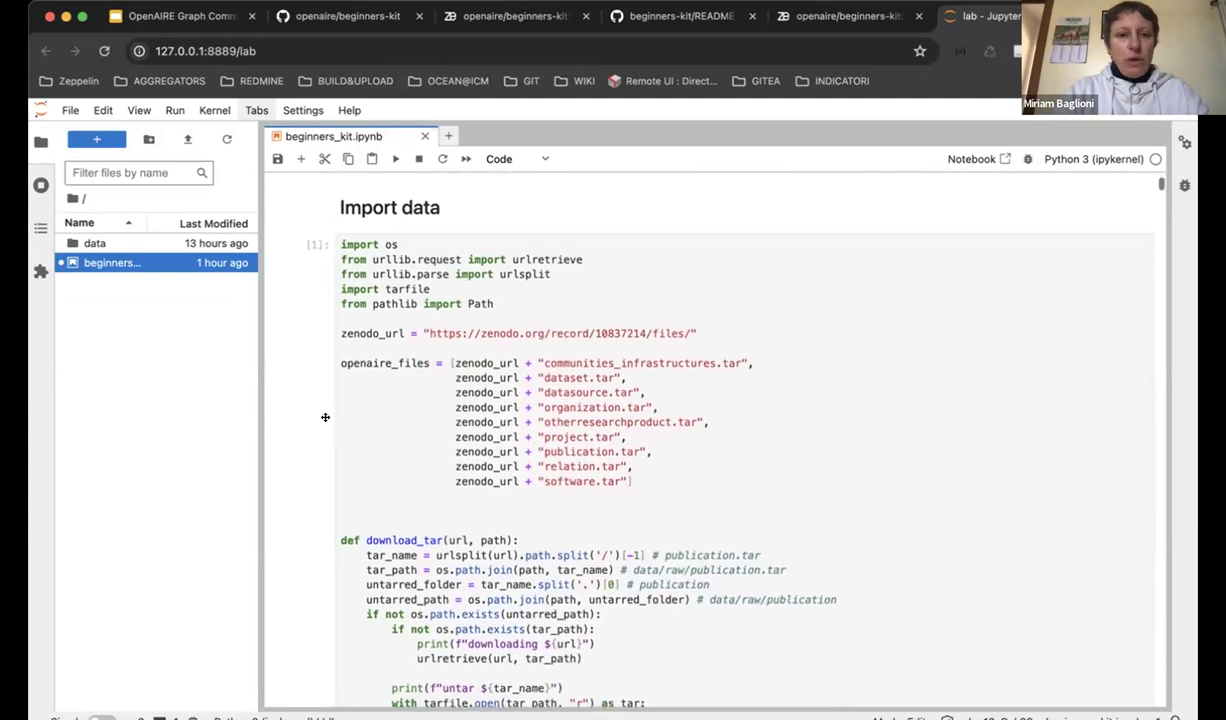
pyautogui.scroll(-1, 325, 417)
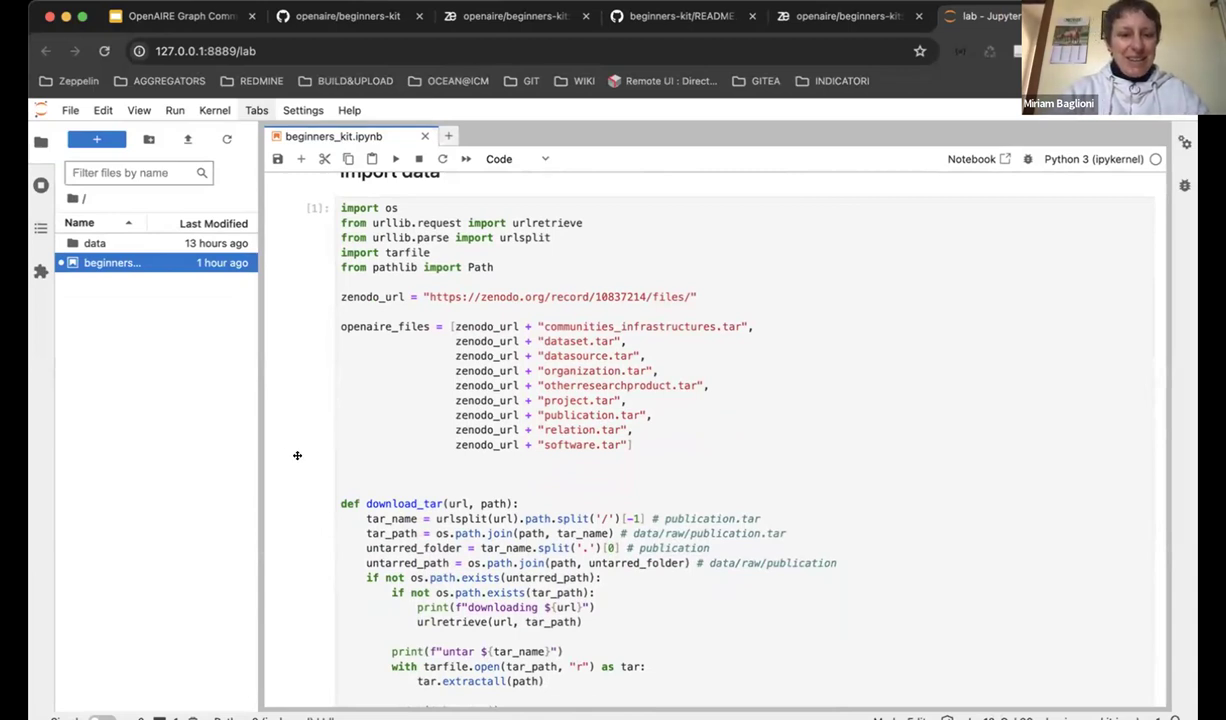
pyautogui.scroll(-1, 297, 455)
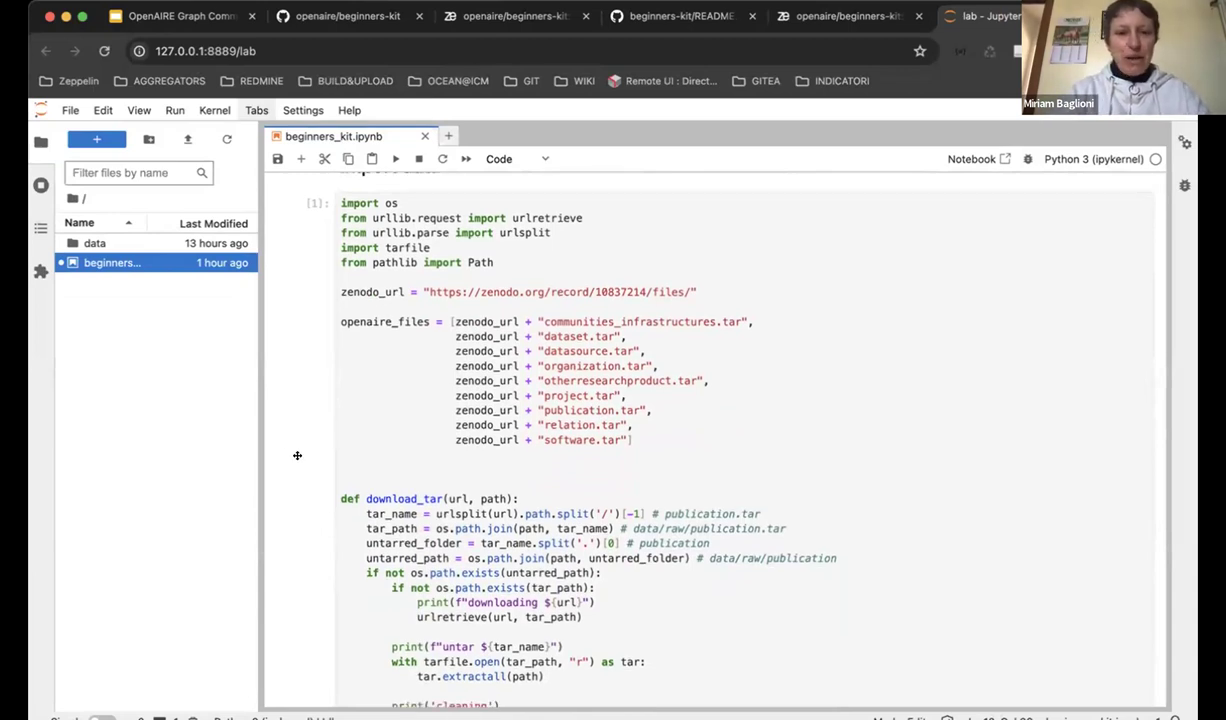
pyautogui.scroll(2, 297, 455)
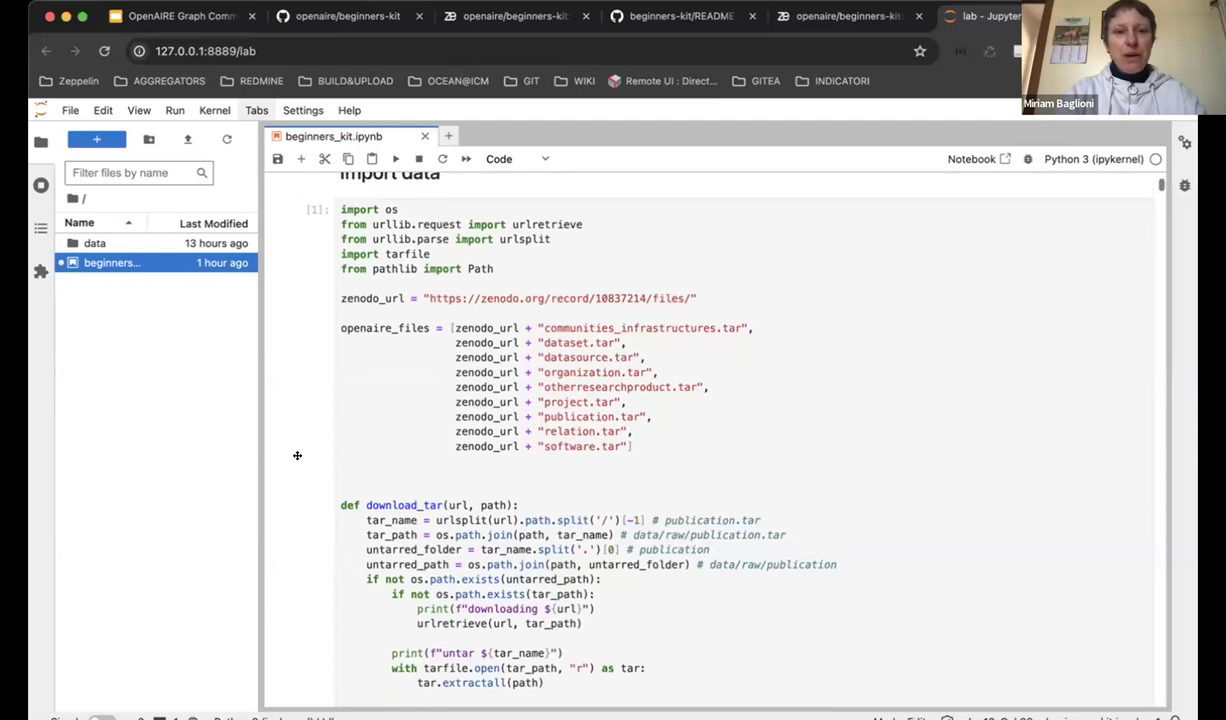
pyautogui.scroll(-1, 297, 455)
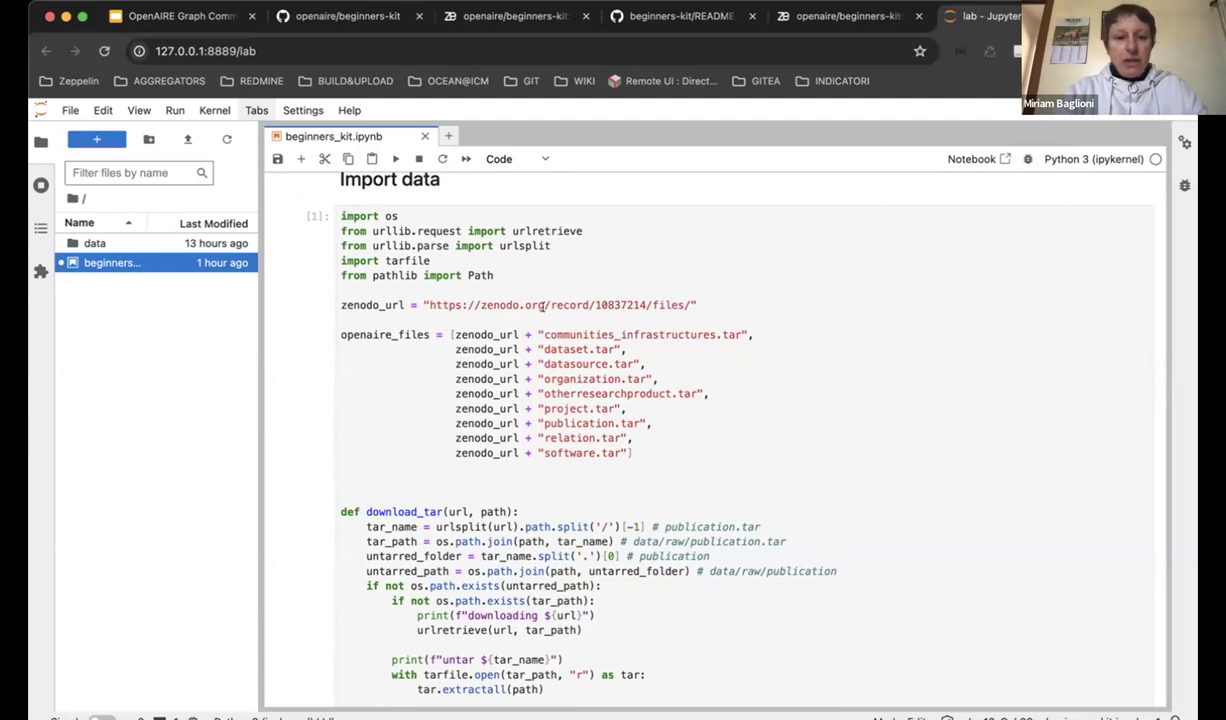
pyautogui.doubleClick(617, 304)
pyautogui.click(415, 378)
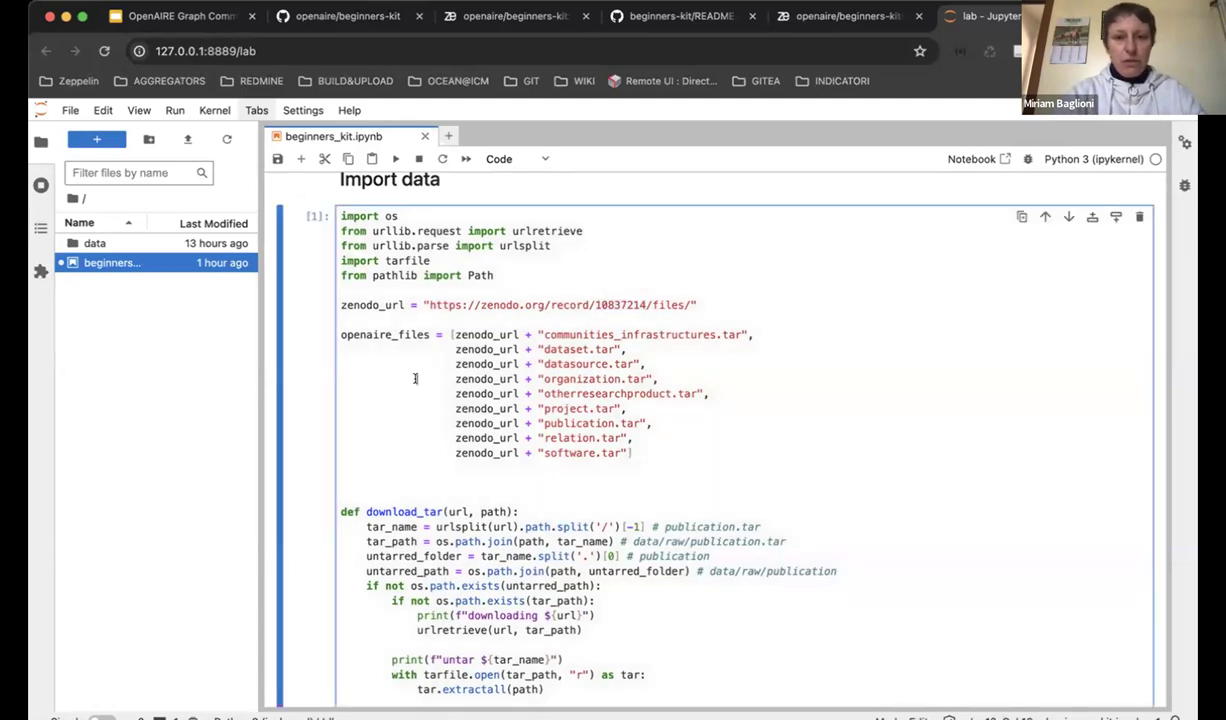
pyautogui.scroll(-1, 415, 378)
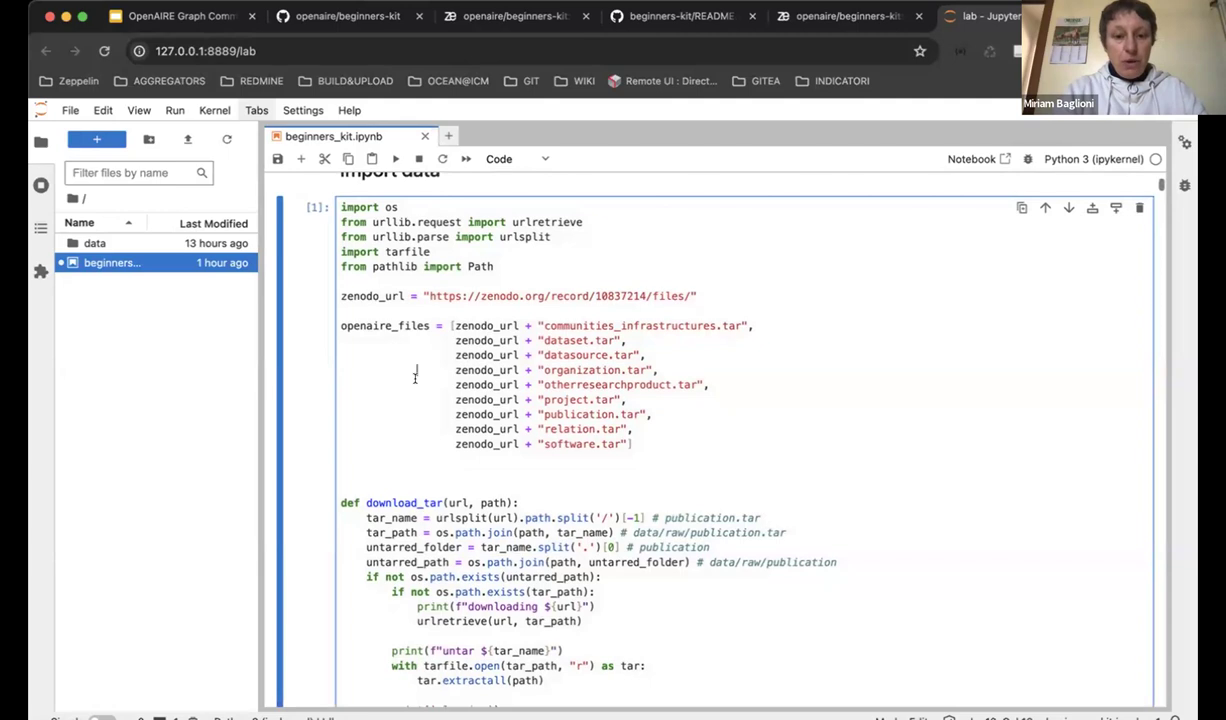
pyautogui.scroll(-1, 415, 378)
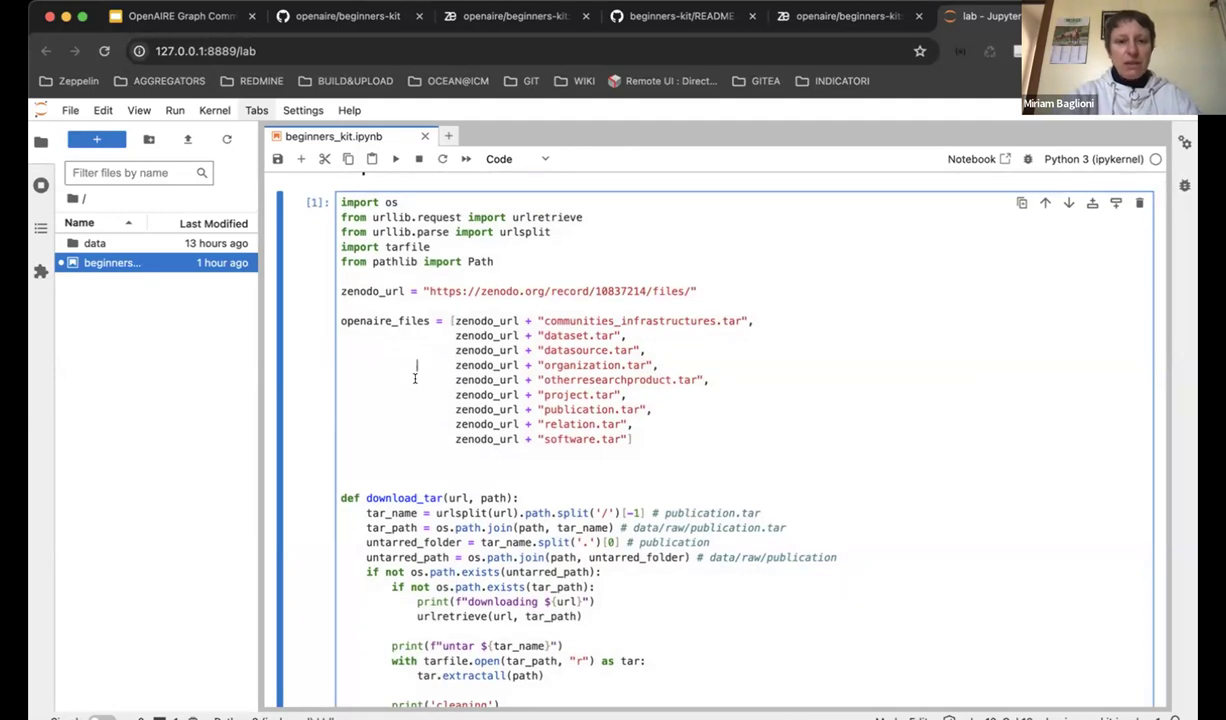
pyautogui.scroll(-1, 413, 376)
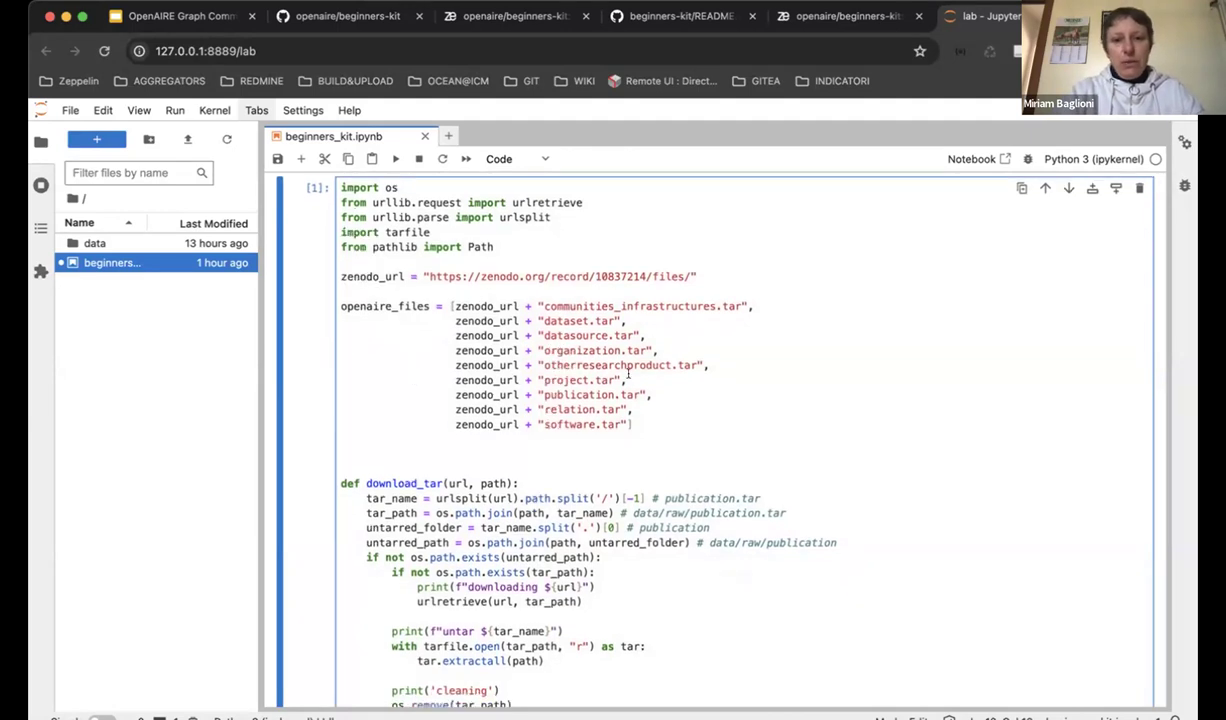
# - Examine the download_tar function and the loop that downloads the archives into the raw data folder
pyautogui.scroll(-2, 423, 390)
pyautogui.scroll(-4, 423, 390)
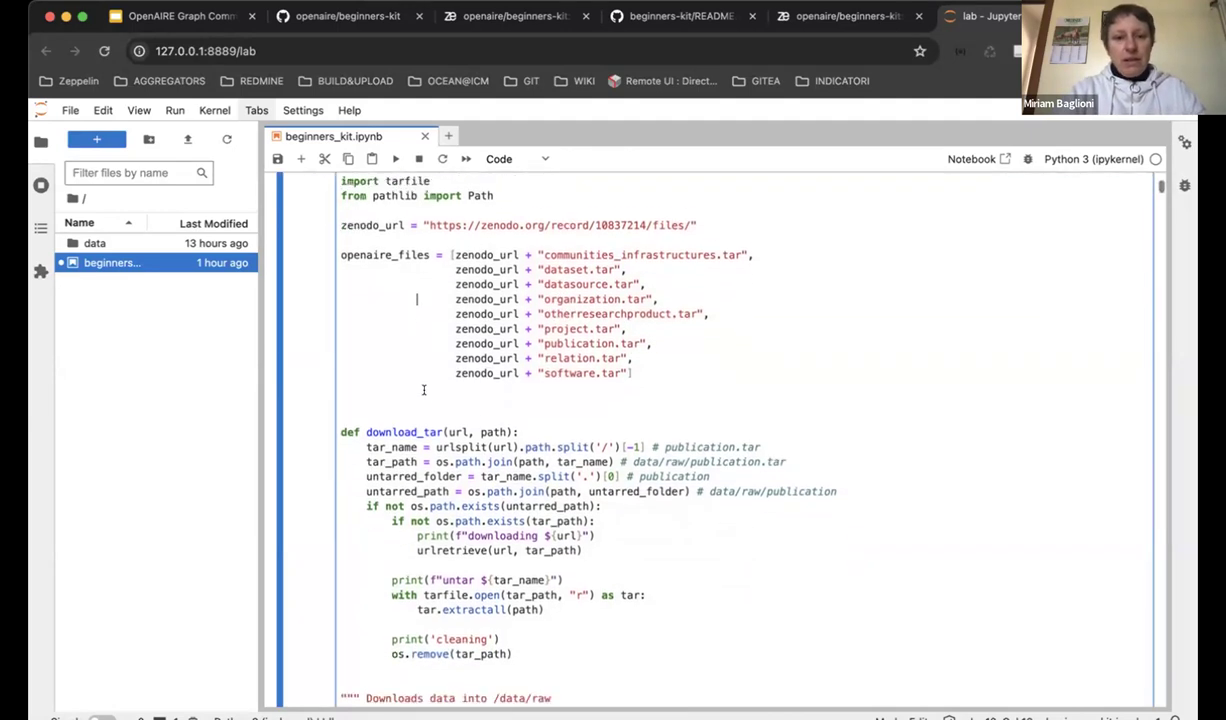
pyautogui.scroll(4, 423, 390)
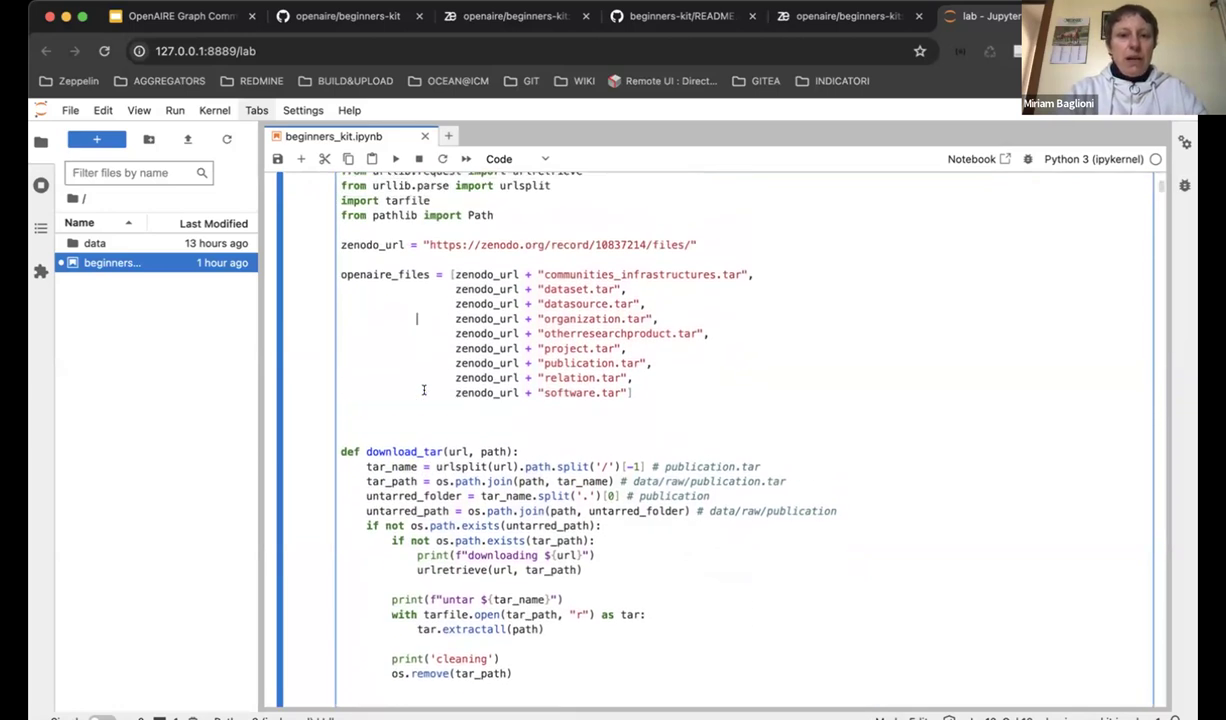
pyautogui.scroll(4, 423, 390)
pyautogui.scroll(-3, 423, 390)
pyautogui.scroll(-3, 423, 390)
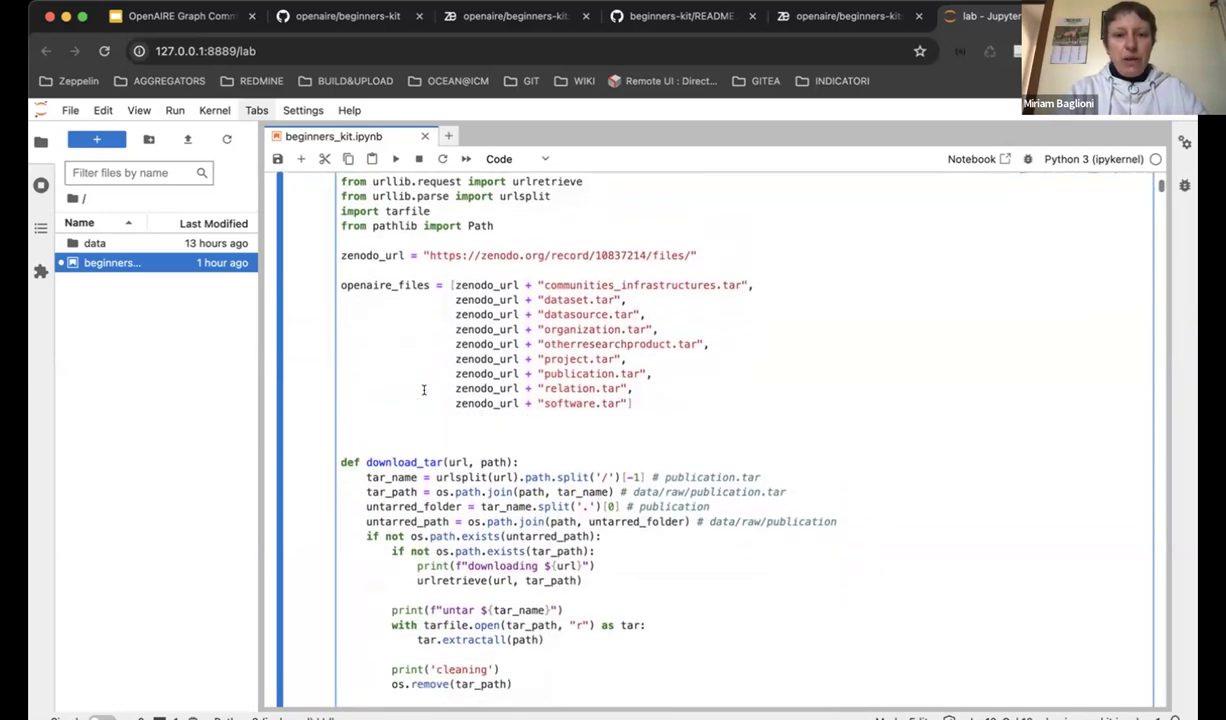
pyautogui.scroll(-3, 784, 346)
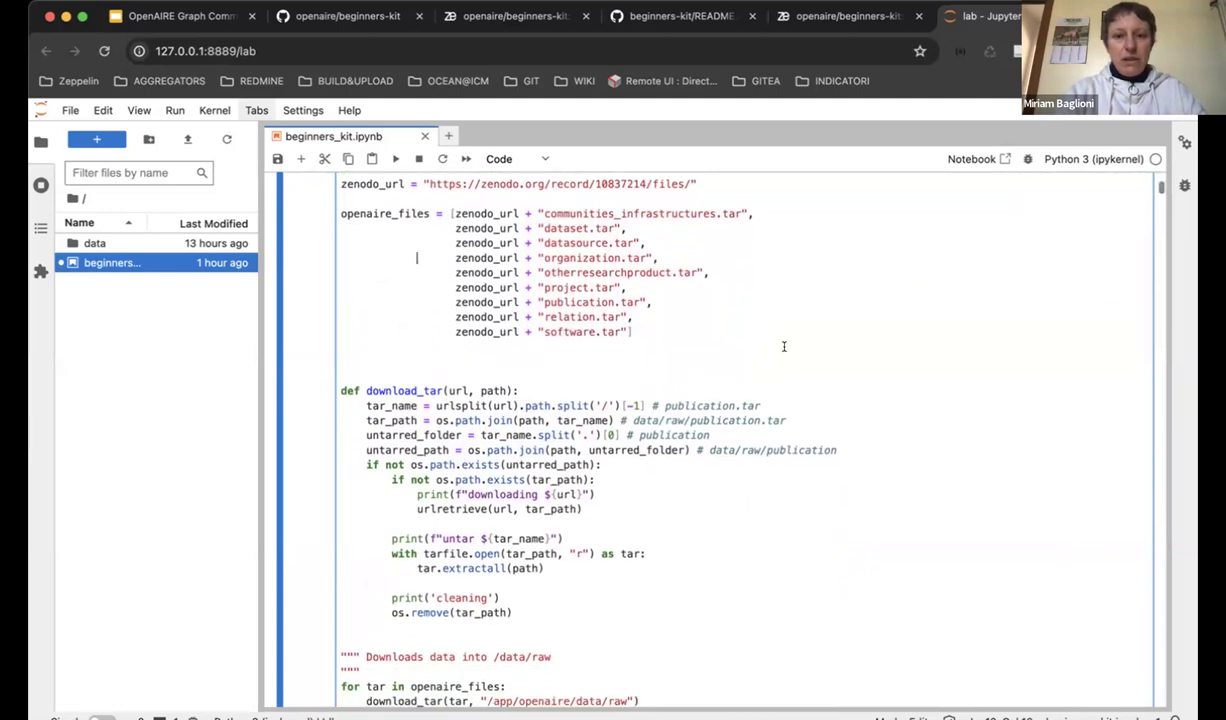
pyautogui.scroll(-2, 784, 346)
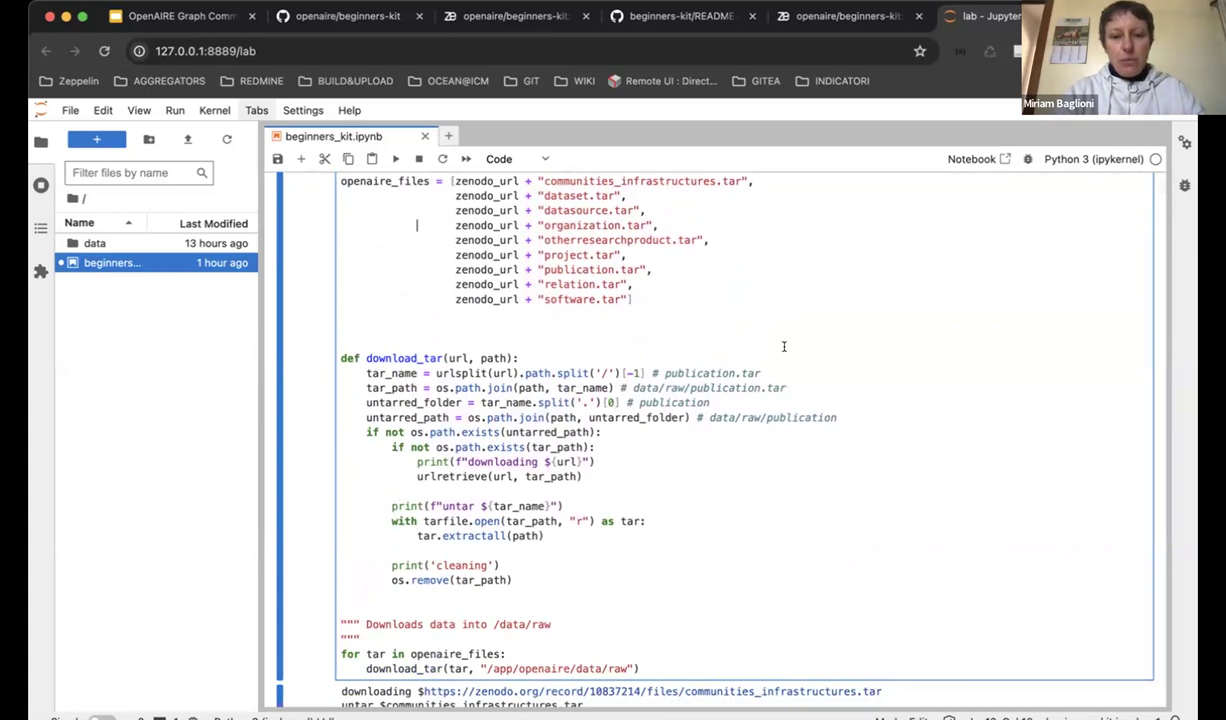
pyautogui.scroll(-2, 784, 346)
pyautogui.scroll(2, 784, 346)
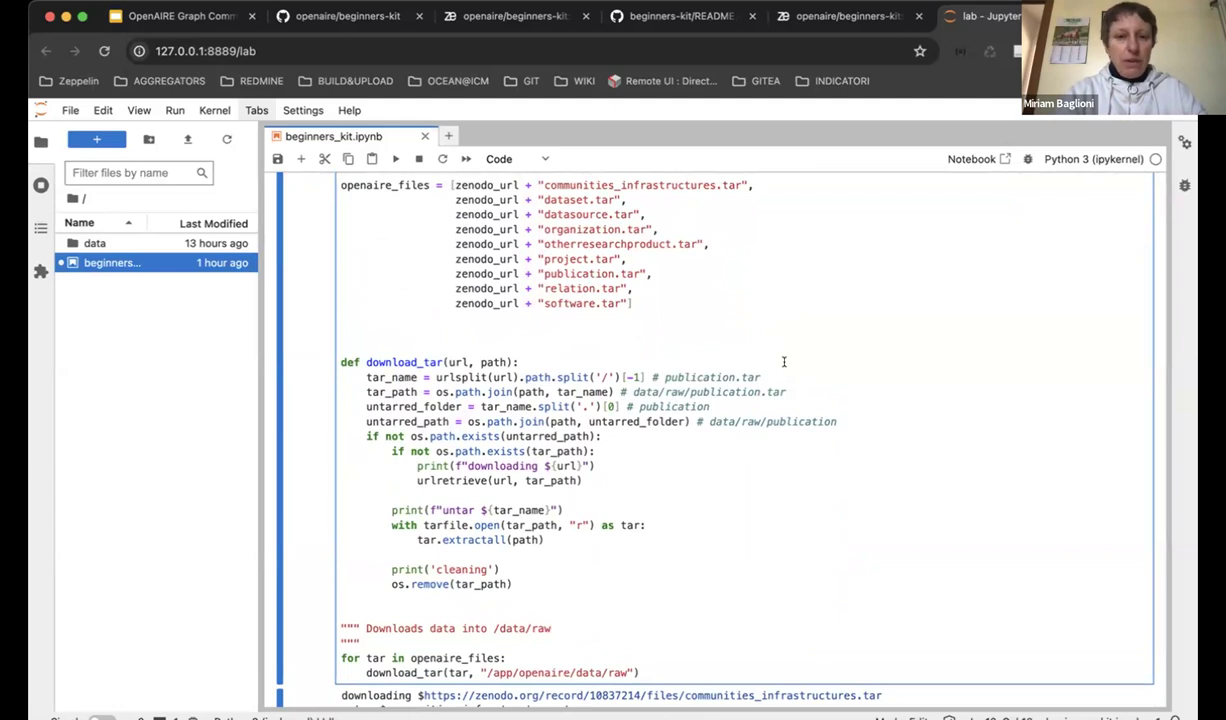
pyautogui.scroll(1, 784, 346)
pyautogui.scroll(-1, 784, 361)
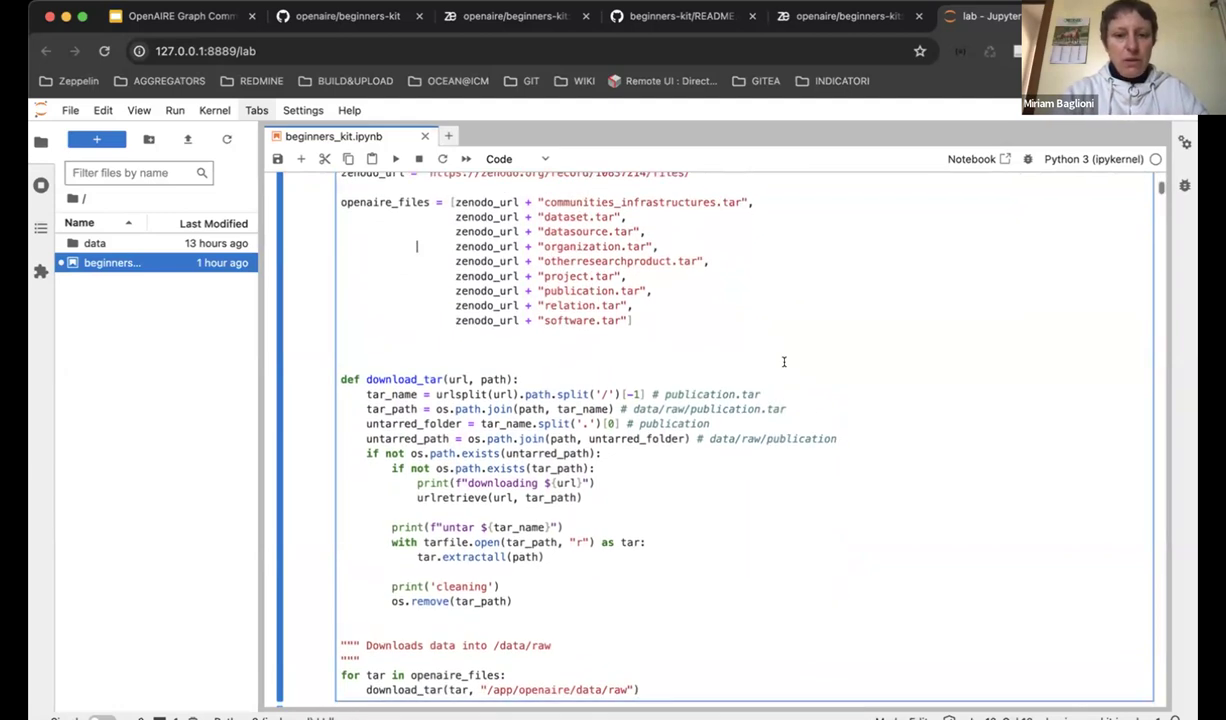
# - Review the Import data cell's output of download, untar and cleaning messages, down to the Import libraries section
pyautogui.hotkey('shift', 'Return')
pyautogui.scroll(-5, 309, 505)
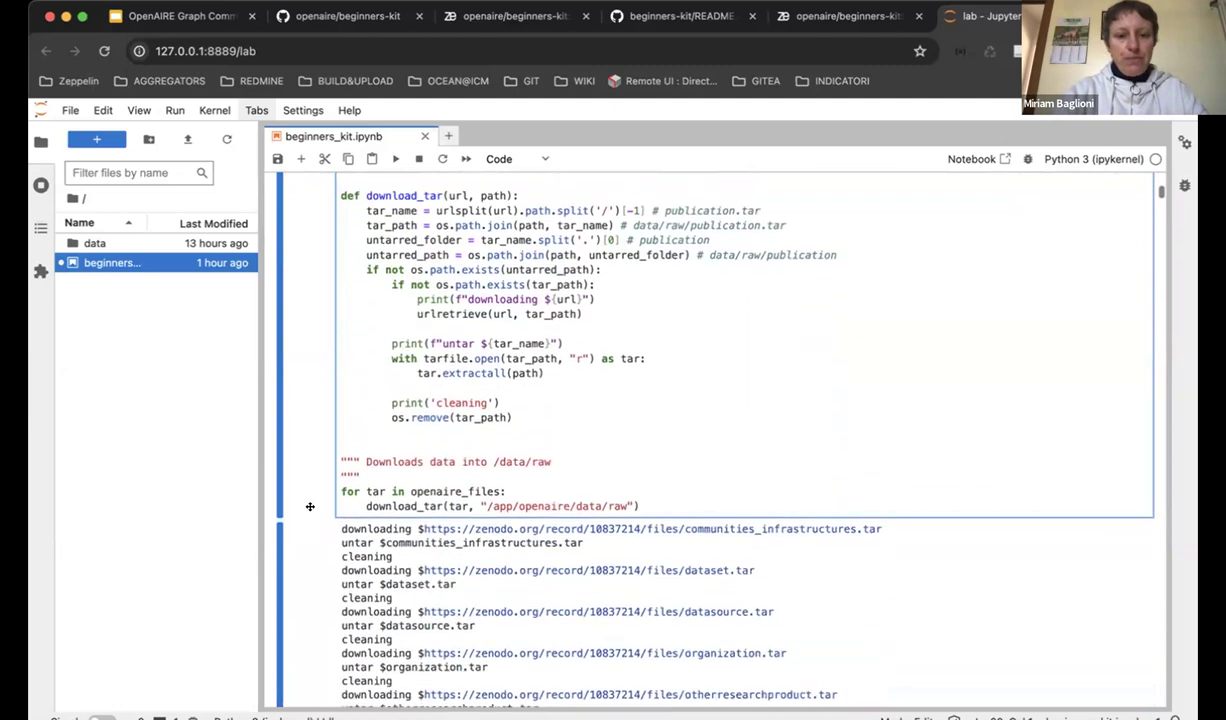
pyautogui.scroll(-1, 309, 512)
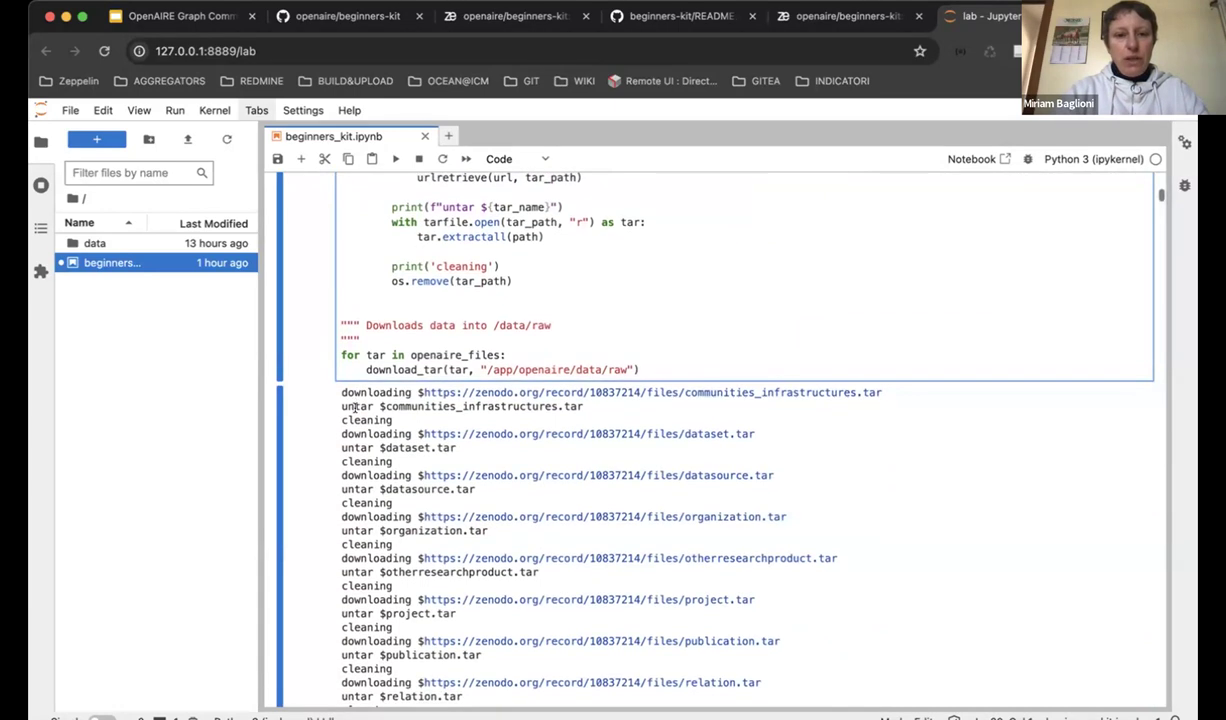
pyautogui.scroll(-2, 907, 388)
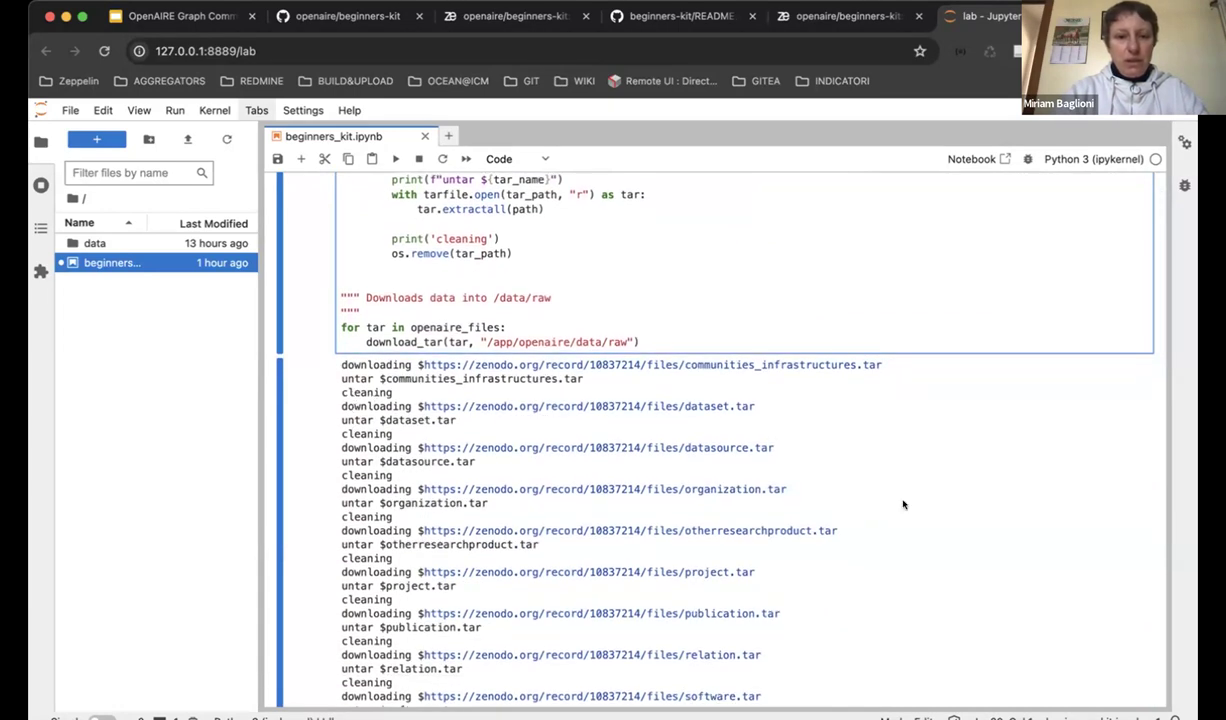
pyautogui.scroll(-5, 903, 504)
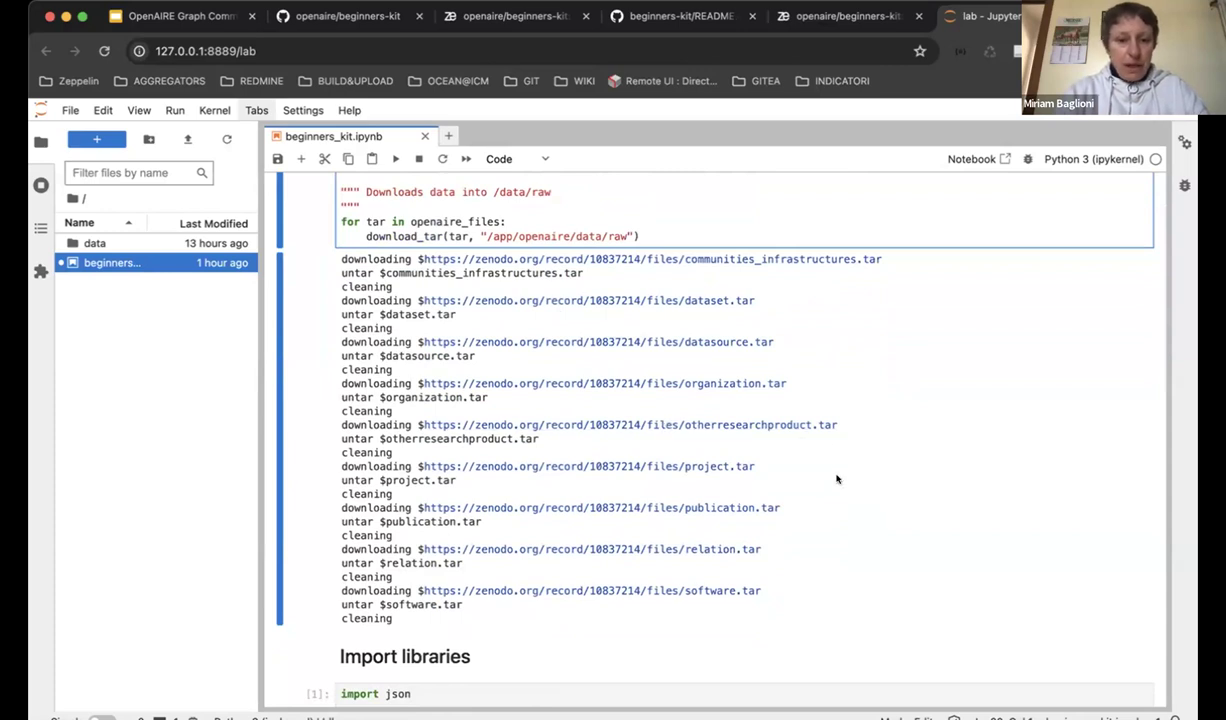
pyautogui.scroll(-4, 837, 479)
pyautogui.scroll(8, 837, 479)
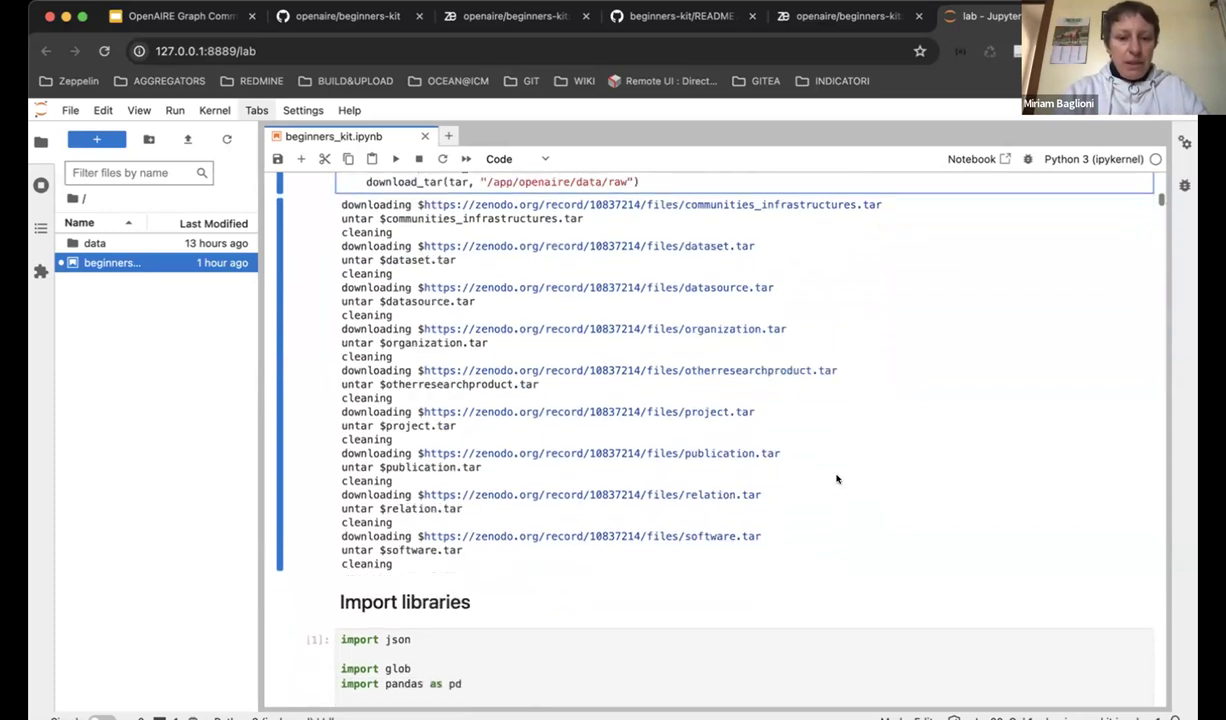
pyautogui.scroll(-15, 837, 479)
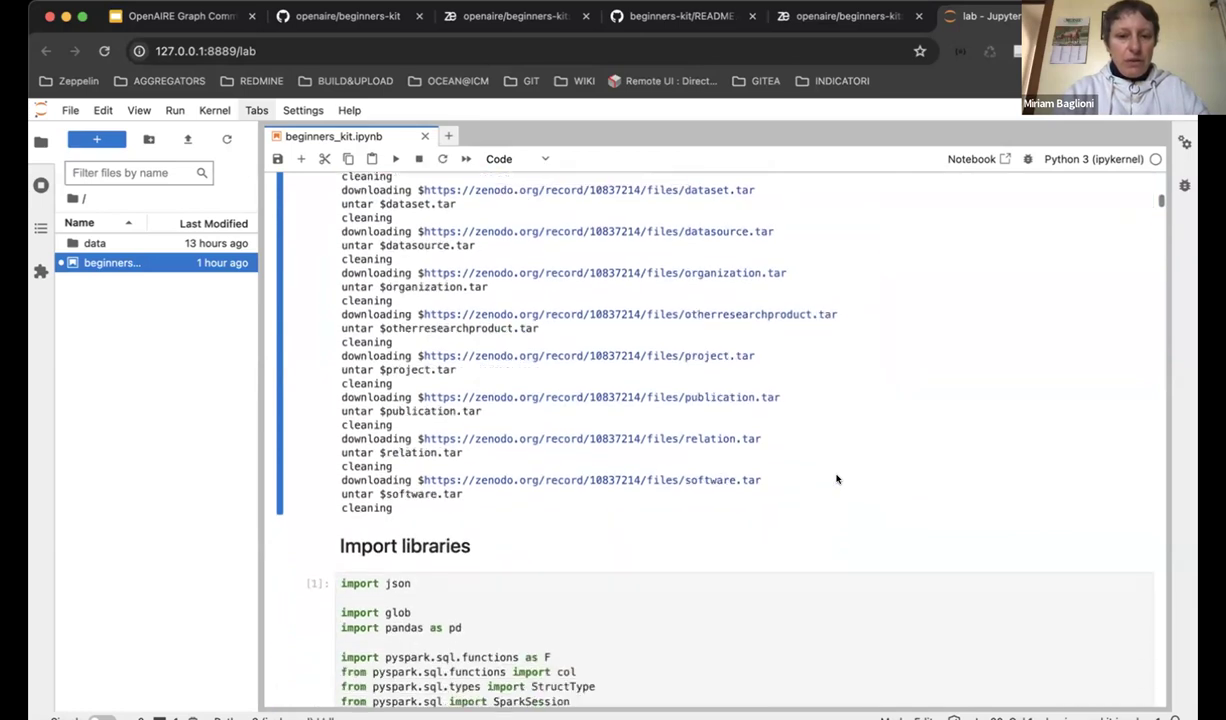
# - Review the Import libraries cell with its pyspark imports and pandas display options, down to the Load the datasets section
pyautogui.scroll(-5, 837, 479)
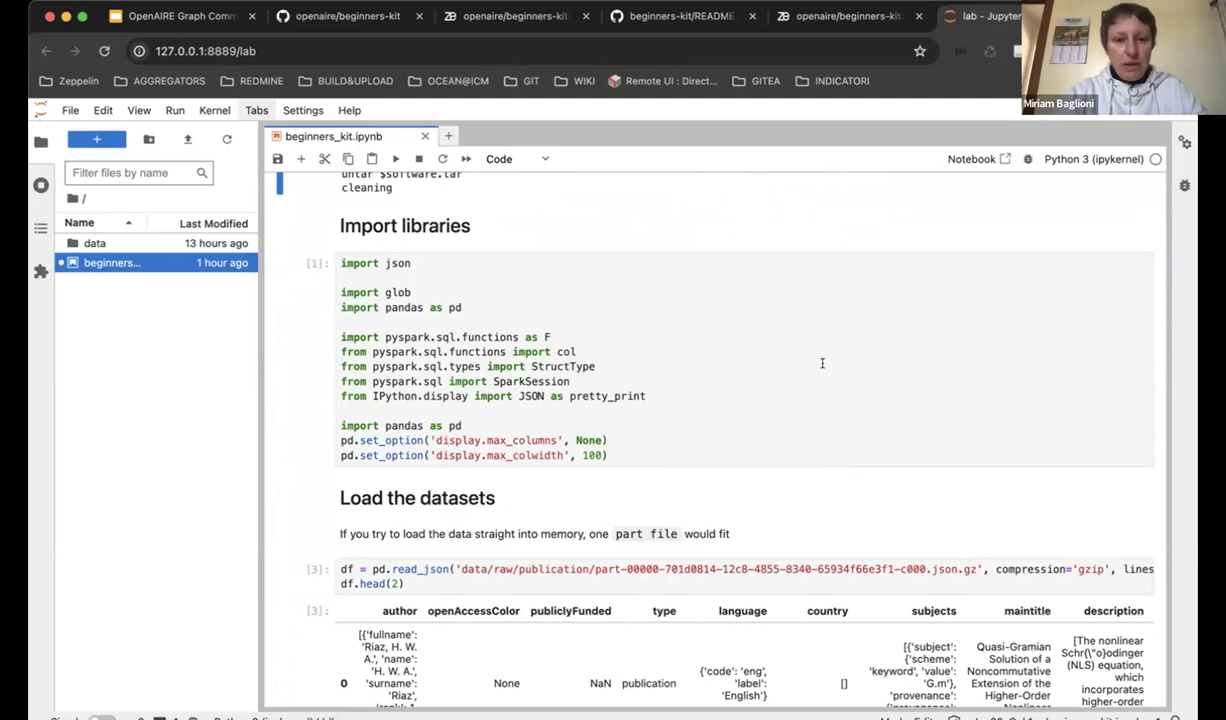
pyautogui.scroll(-4, 822, 363)
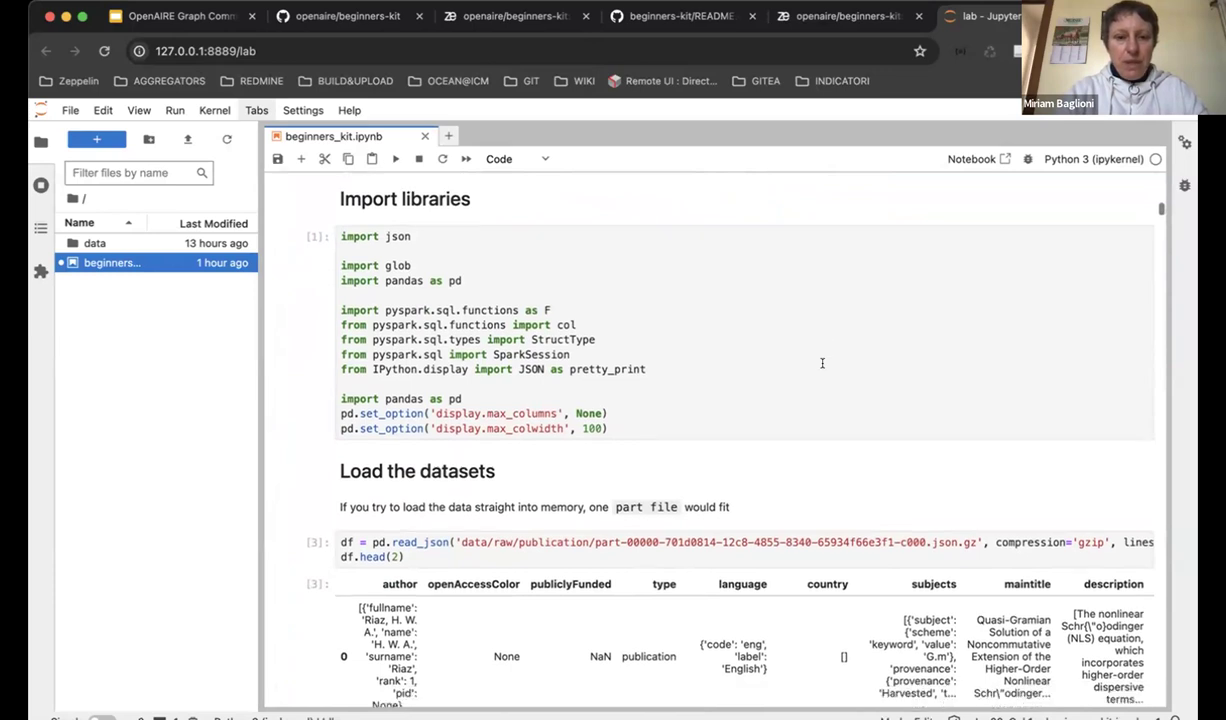
pyautogui.scroll(-1, 822, 363)
pyautogui.scroll(2, 822, 363)
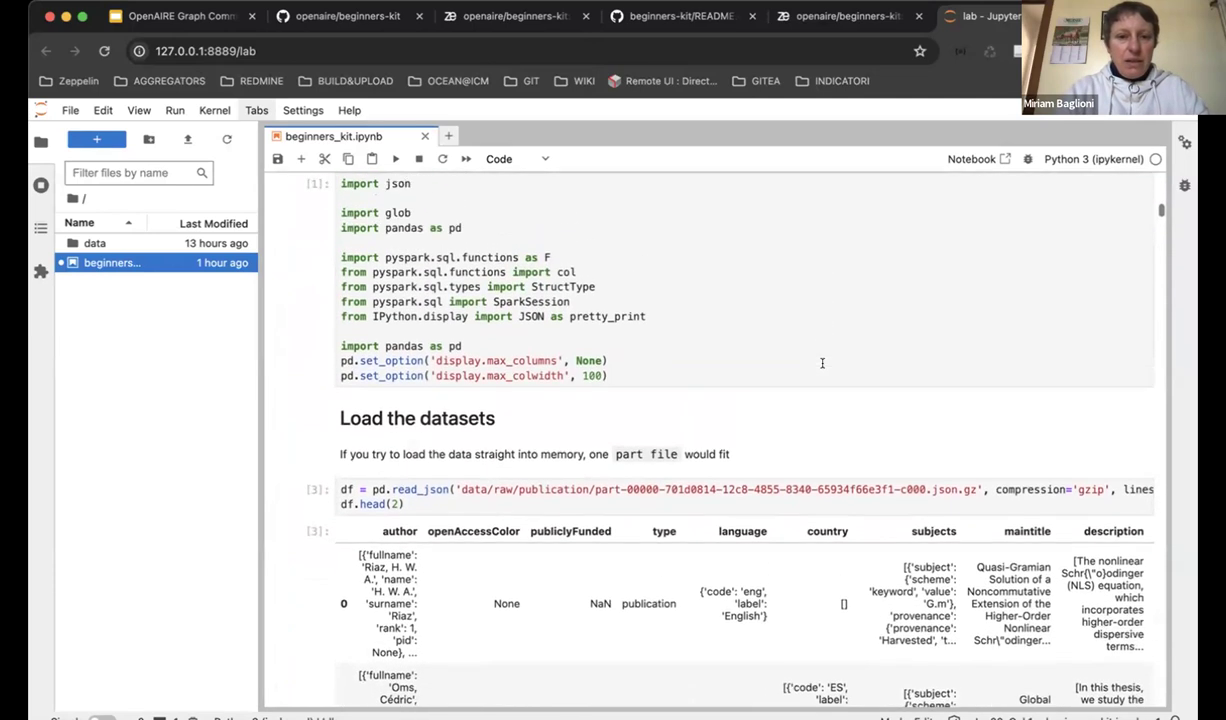
pyautogui.scroll(-3, 822, 363)
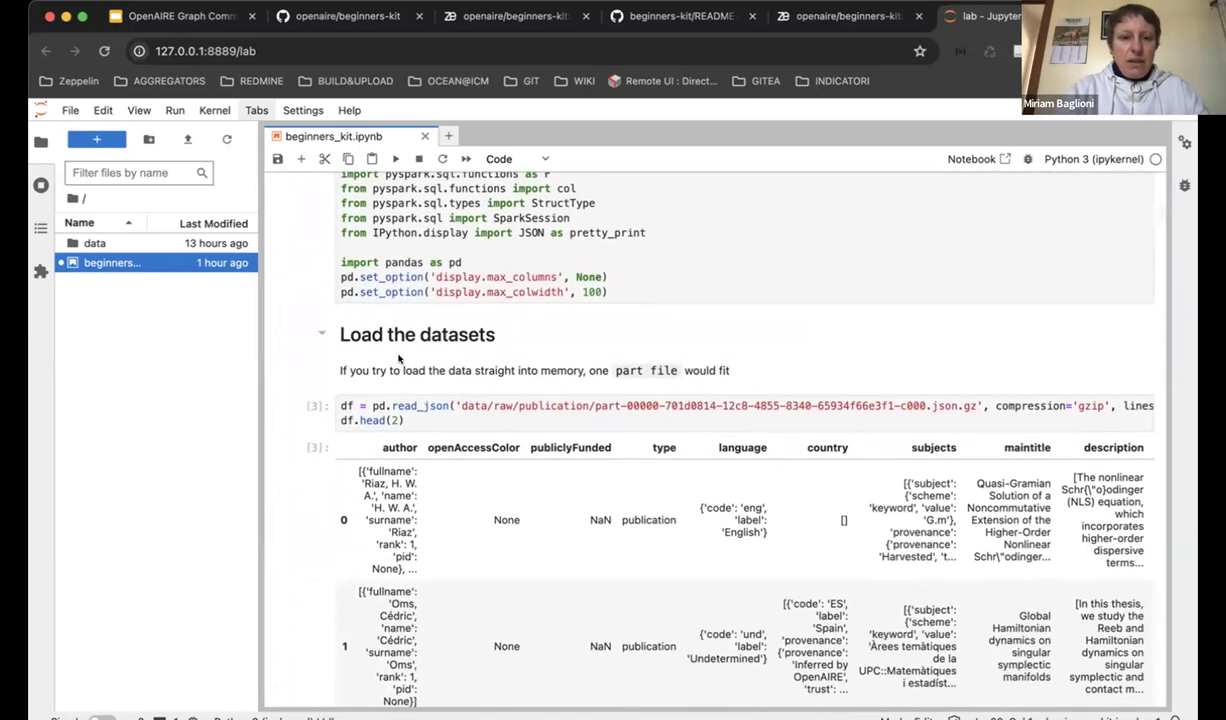
# - Examine the cell that reads one publication part file with pd.read_json, together with its df.head(2) output table
pyautogui.click(455, 413)
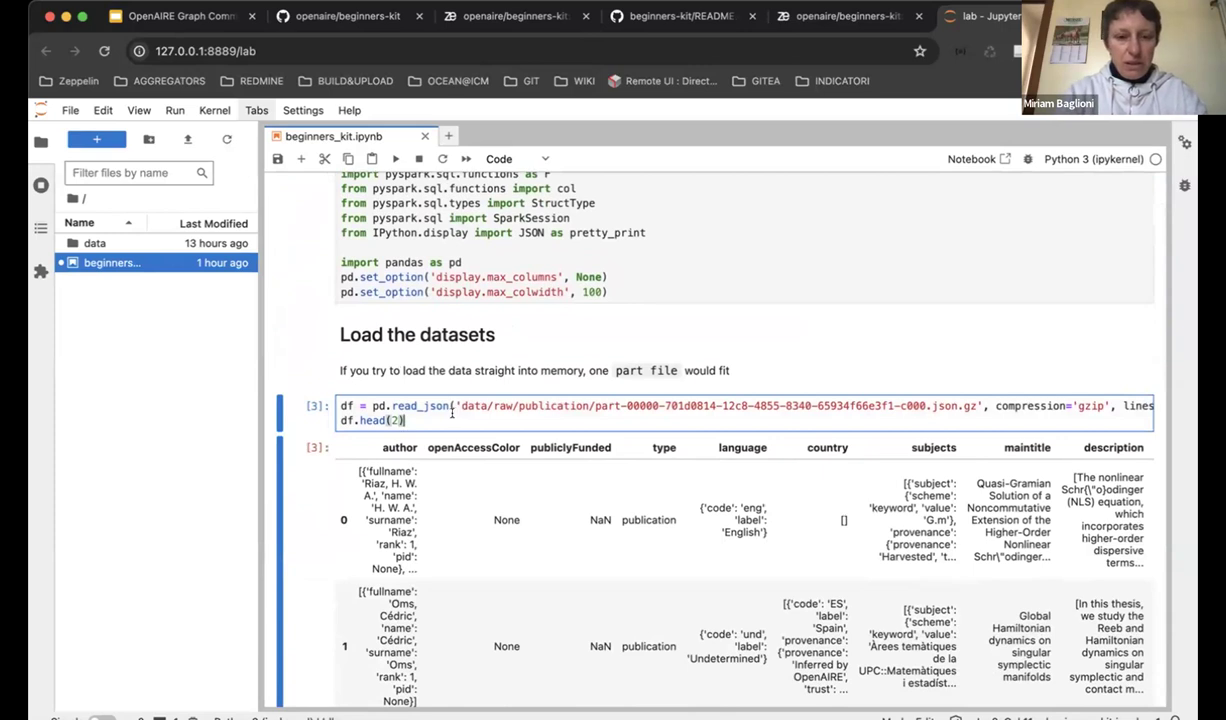
pyautogui.scroll(-1, 297, 287)
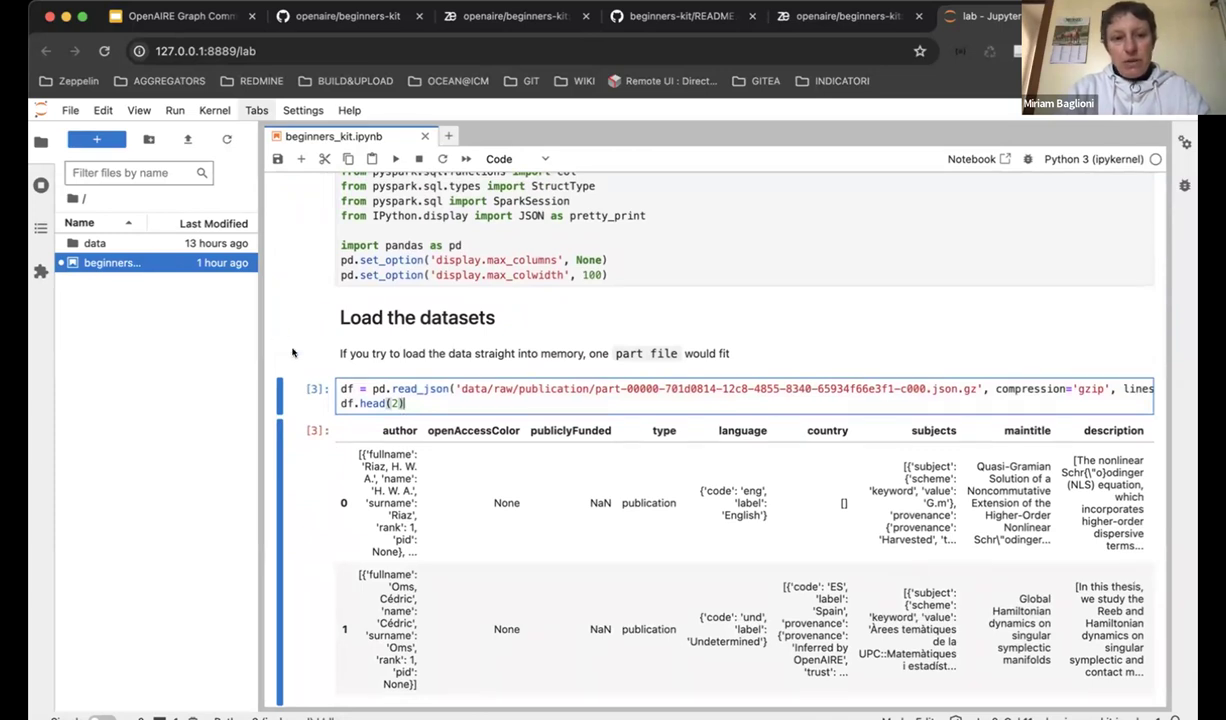
pyautogui.scroll(-3, 285, 345)
pyautogui.scroll(-1, 290, 360)
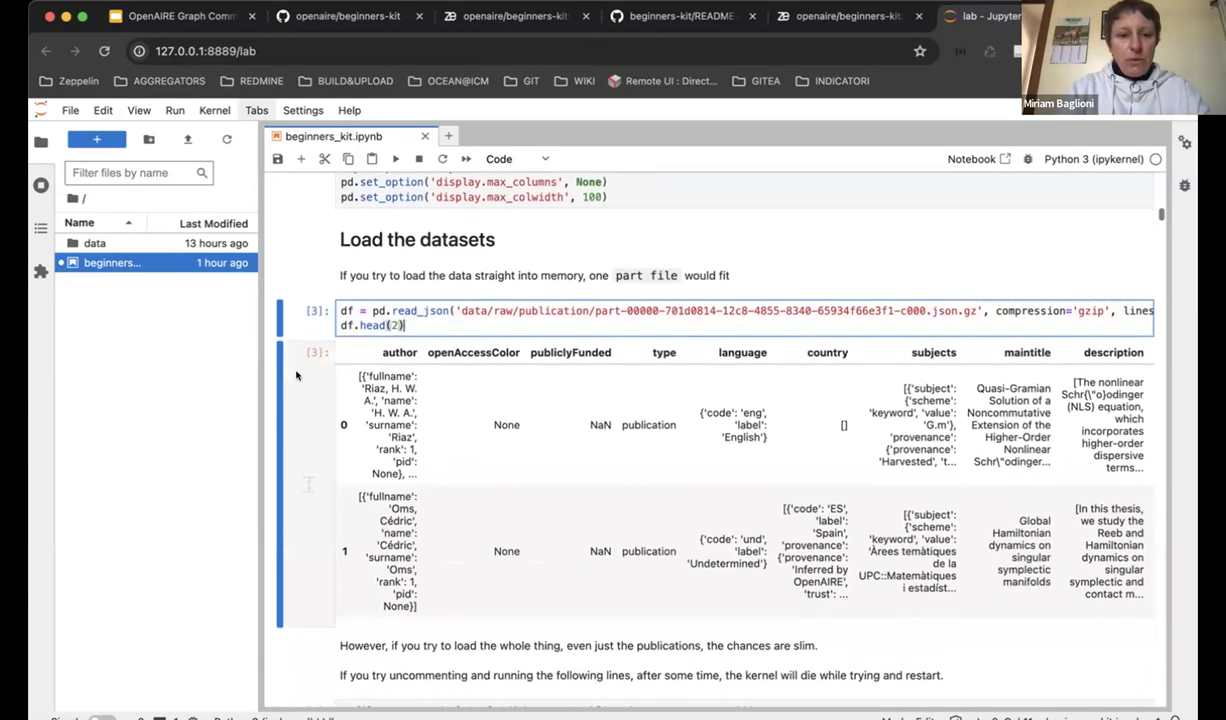
pyautogui.scroll(-3, 269, 647)
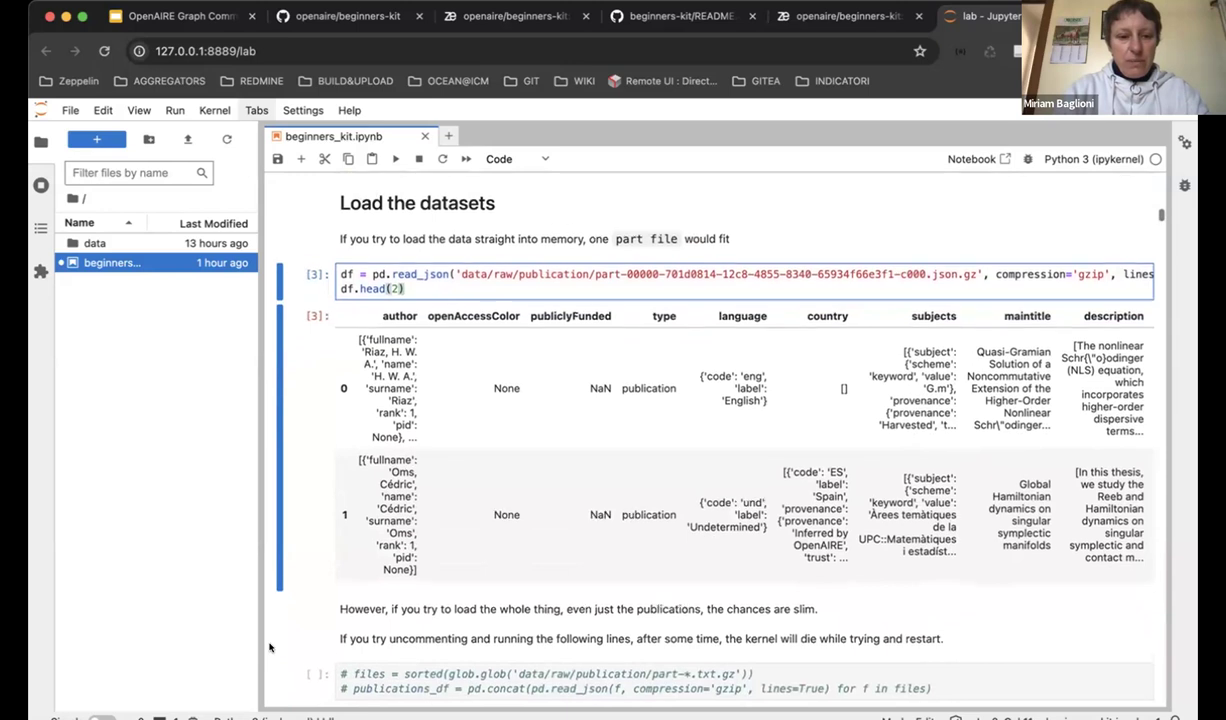
pyautogui.scroll(-1, 269, 647)
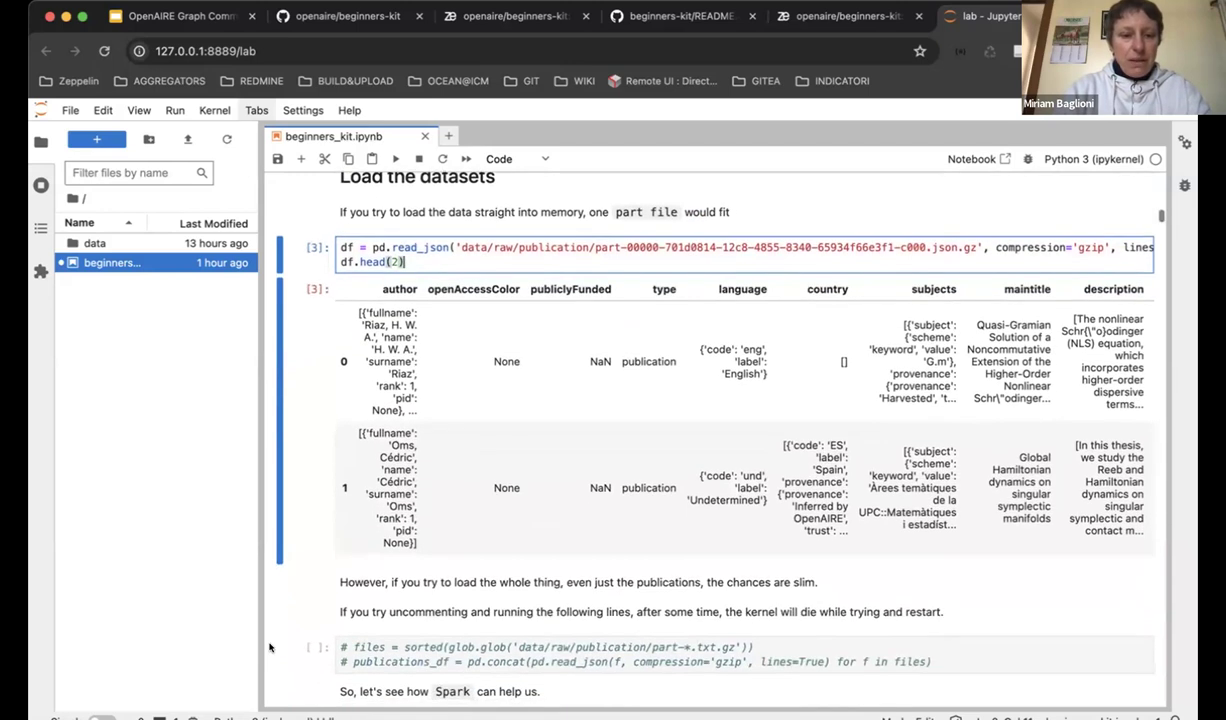
pyautogui.scroll(2, 269, 647)
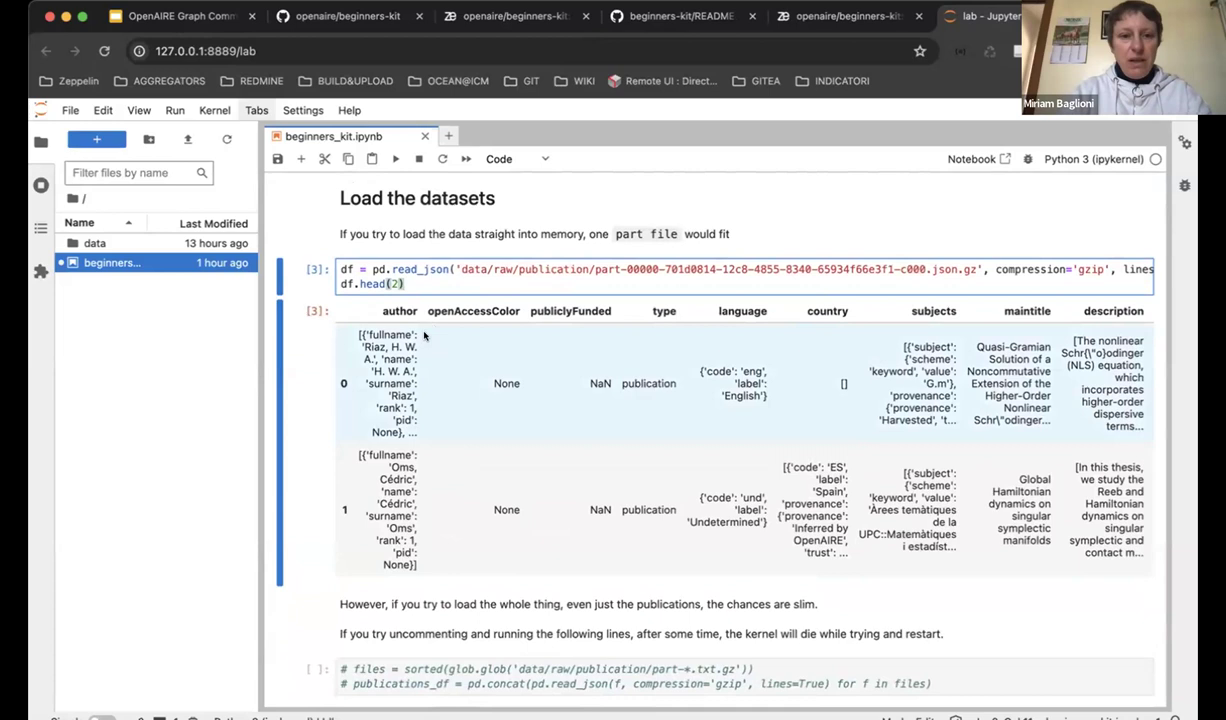
pyautogui.scroll(-2, 372, 423)
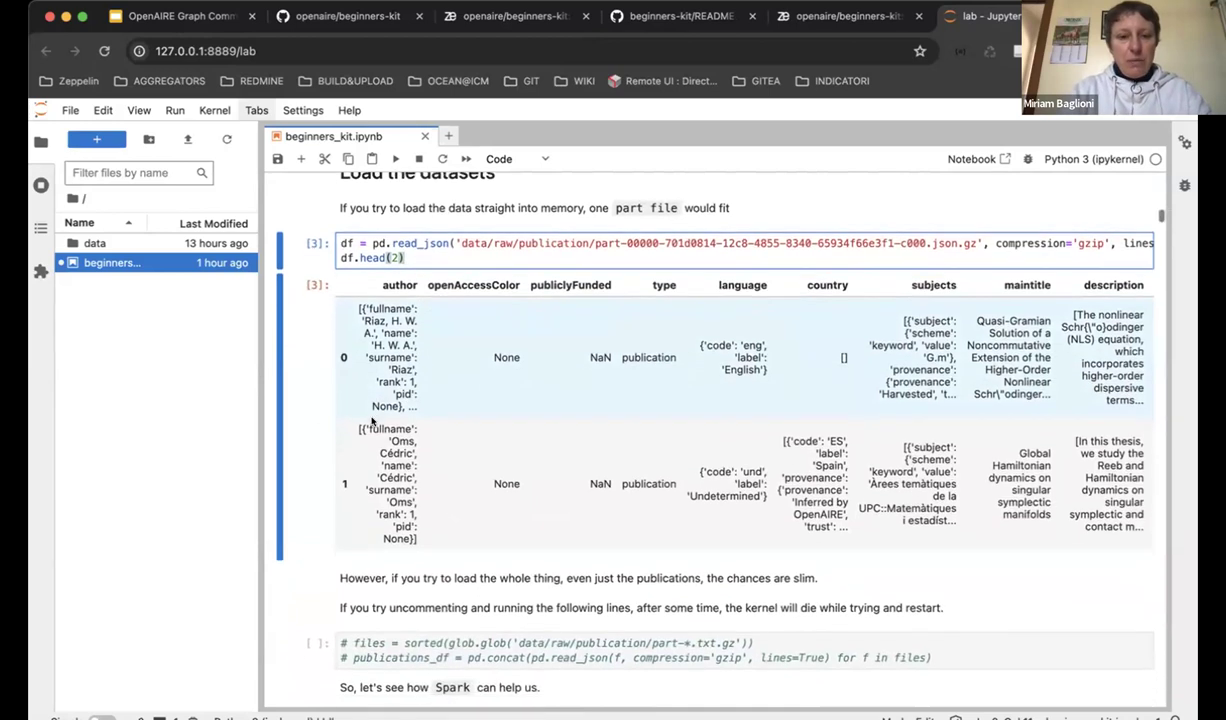
pyautogui.scroll(2, 372, 423)
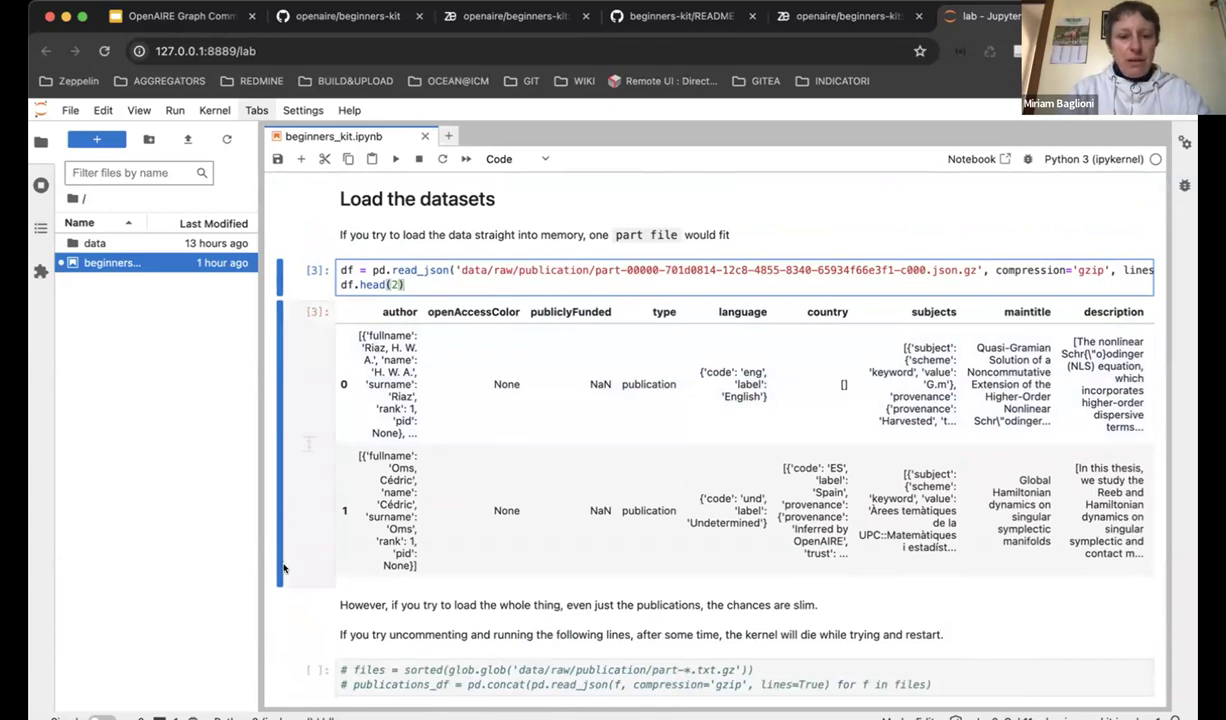
# - Read the note on loading all publications into memory, the commented-out glob and concat lines, and the introduction of Spark
pyautogui.scroll(-2, 274, 560)
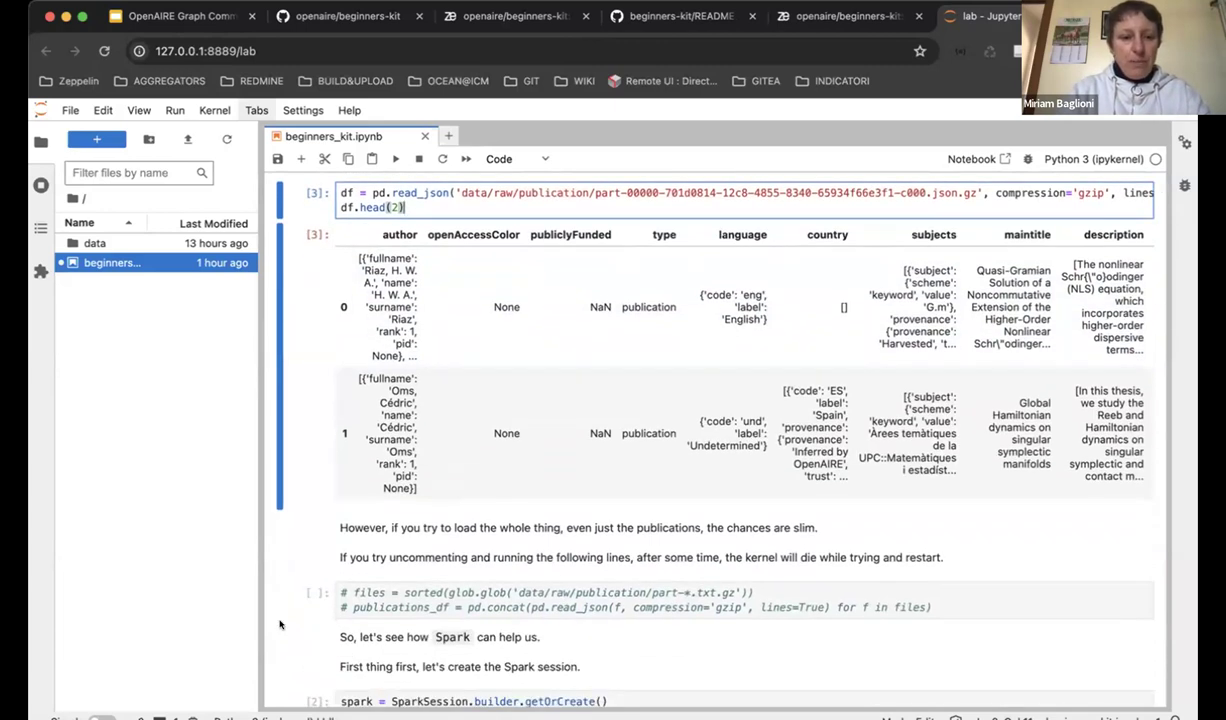
pyautogui.scroll(-1, 280, 624)
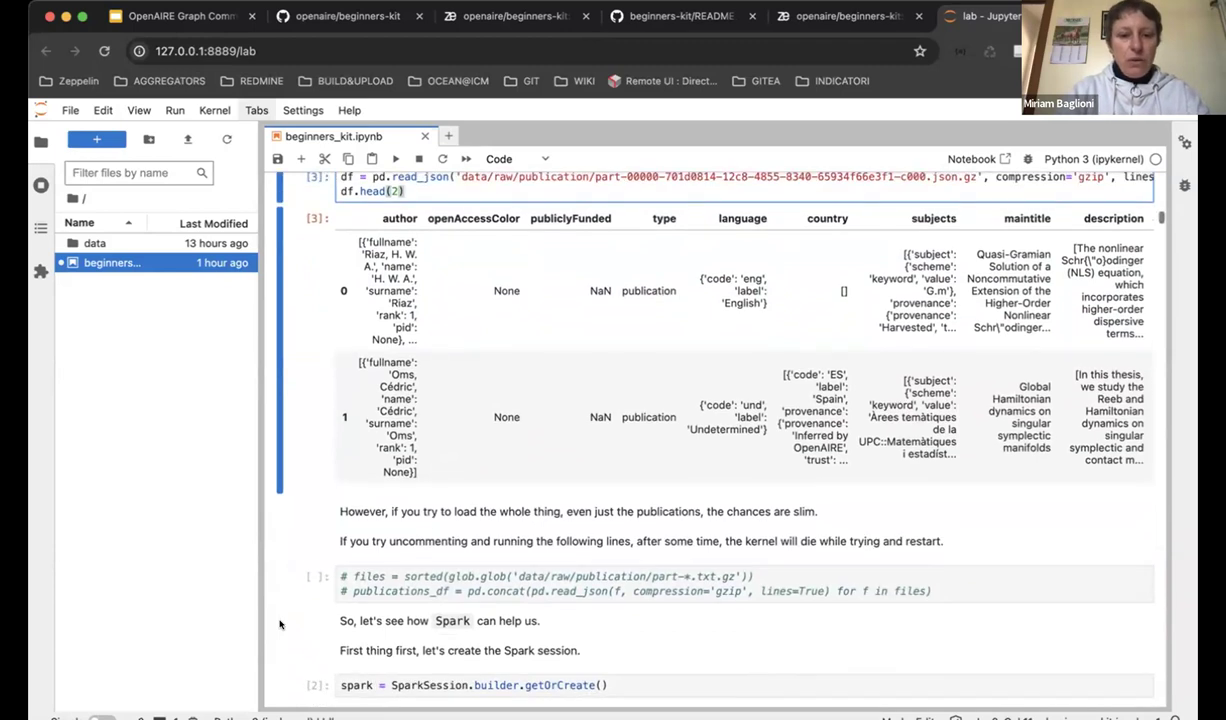
pyautogui.scroll(-1, 280, 621)
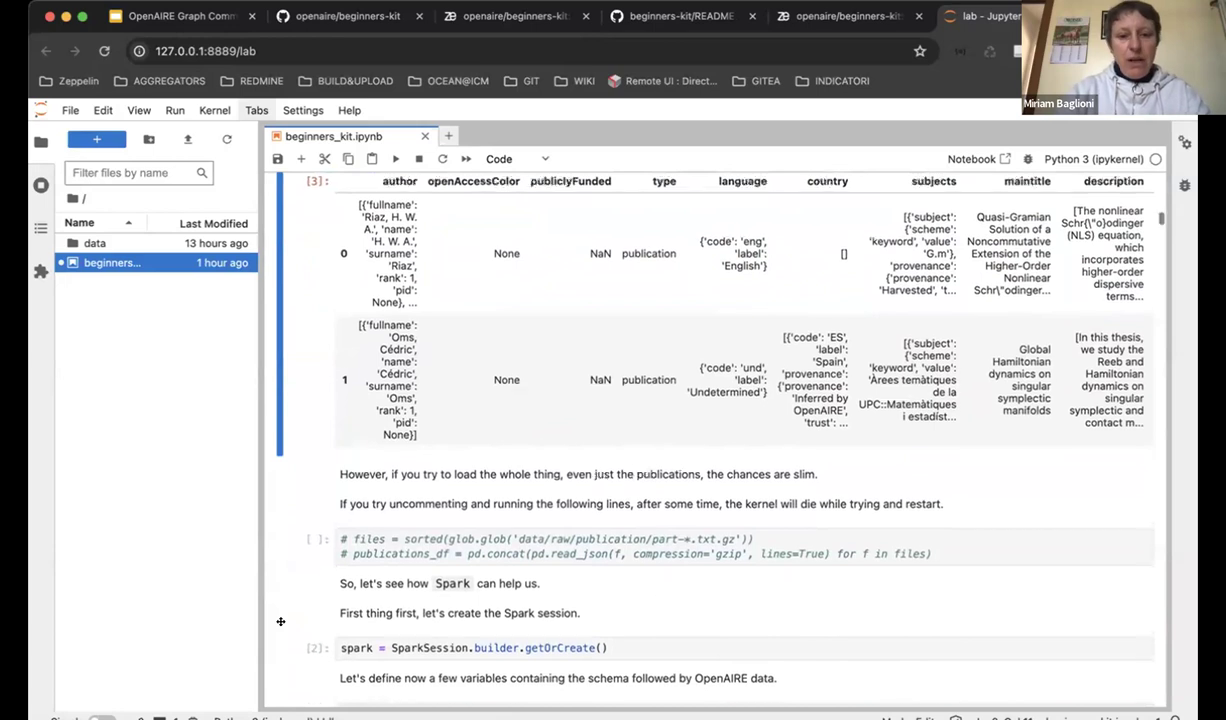
pyautogui.scroll(-1, 280, 622)
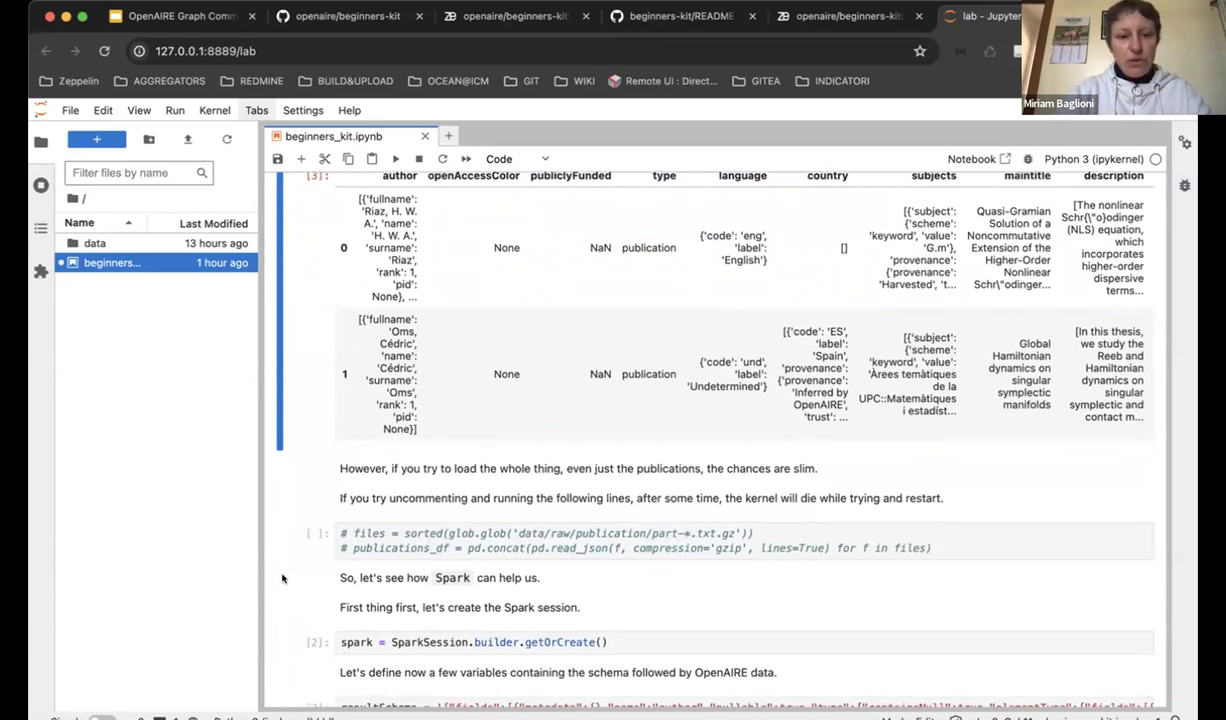
pyautogui.scroll(-2, 282, 576)
pyautogui.scroll(1, 271, 588)
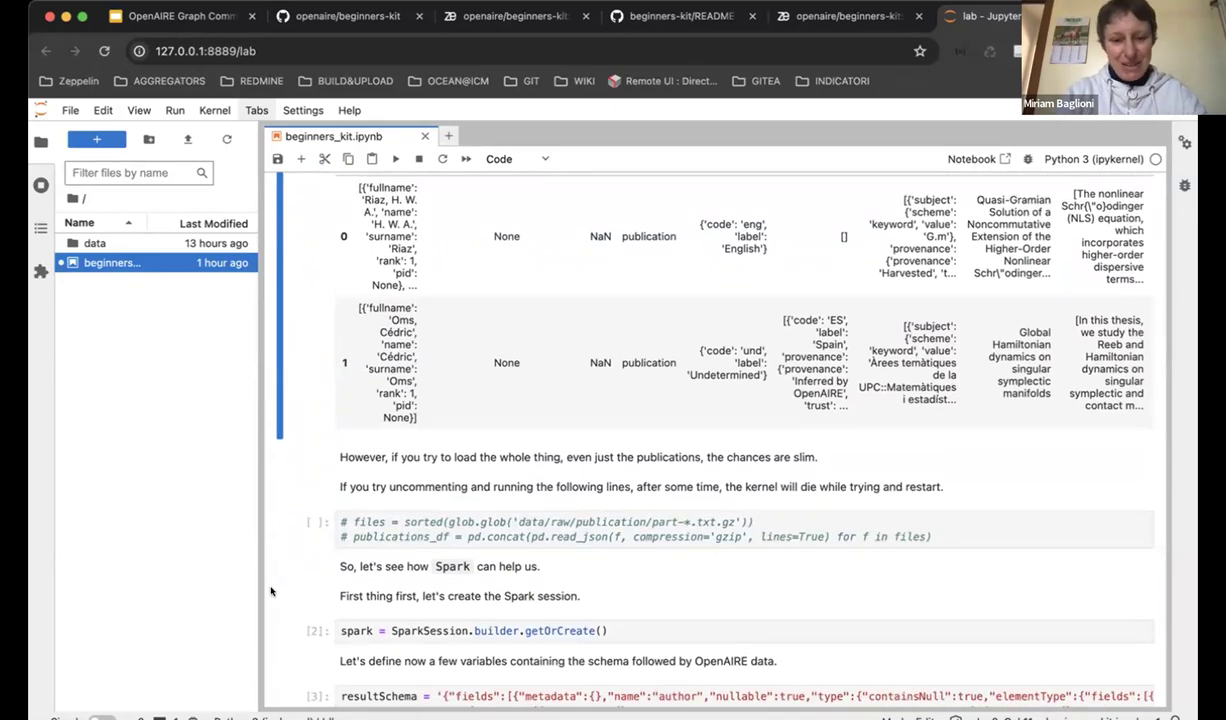
pyautogui.scroll(-5, 270, 591)
pyautogui.scroll(2, 270, 591)
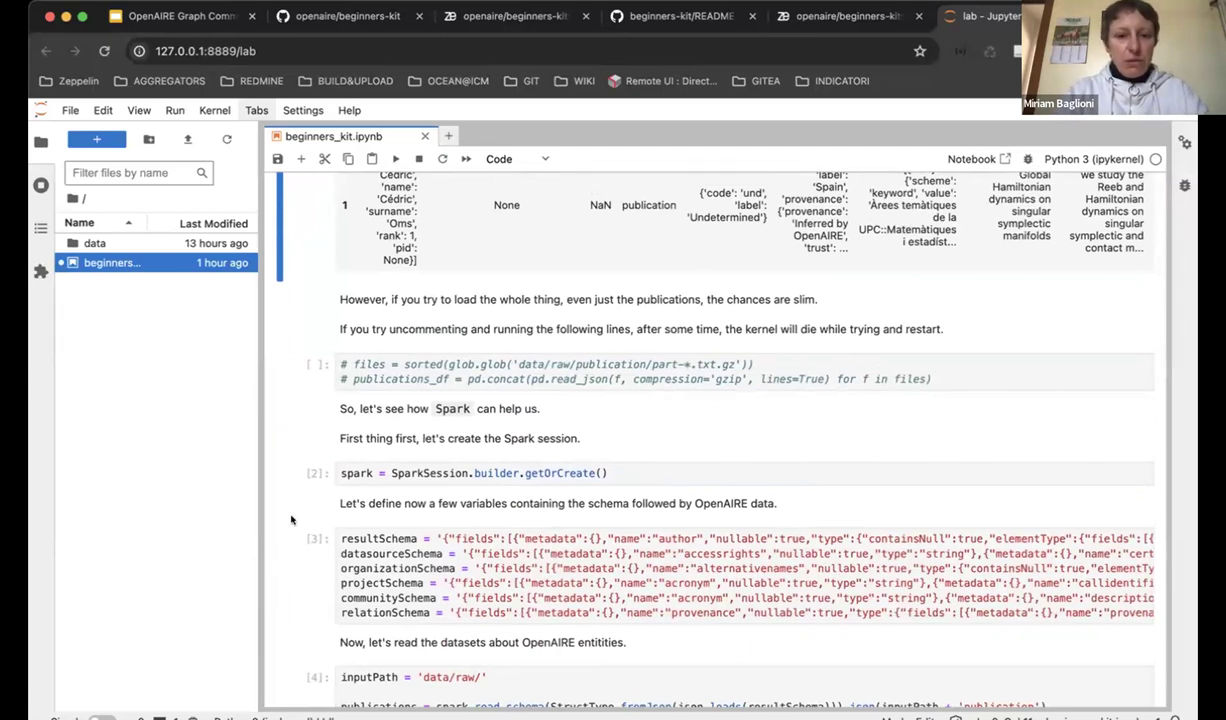
# - Examine the SparkSession creation cell and the cell defining the OpenAIRE schema variables, from resultSchema to relationSchema
pyautogui.click(650, 476)
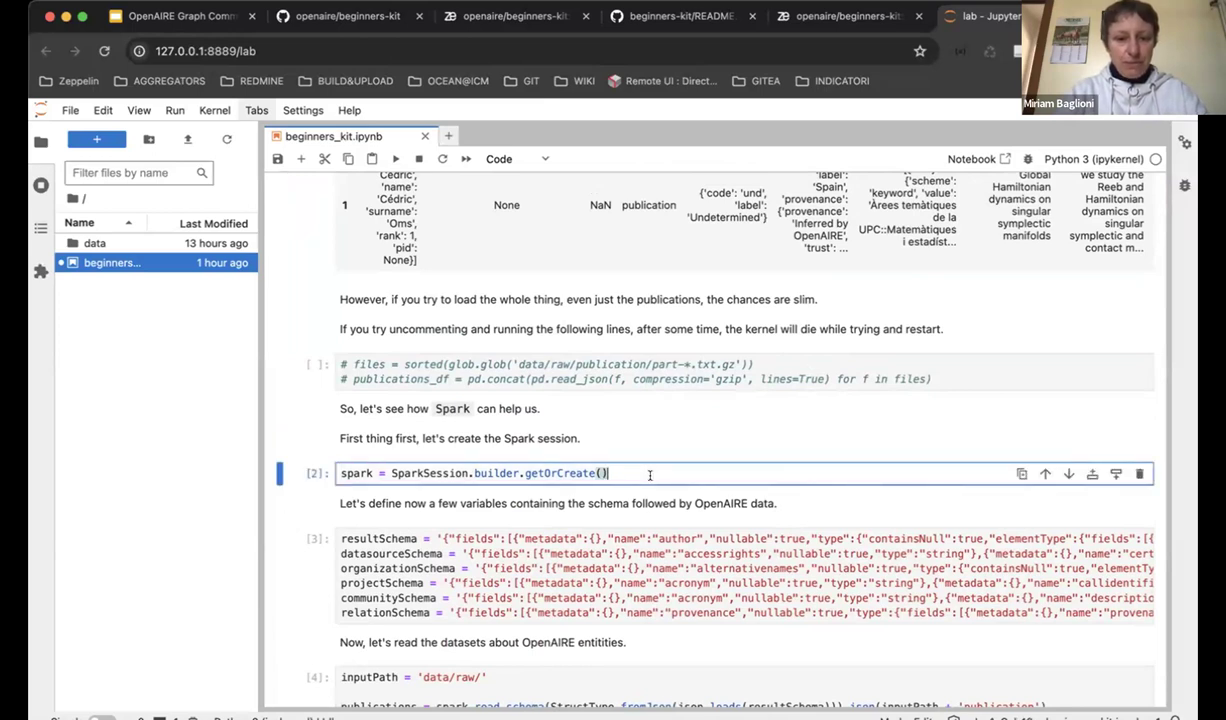
pyautogui.scroll(-2, 299, 592)
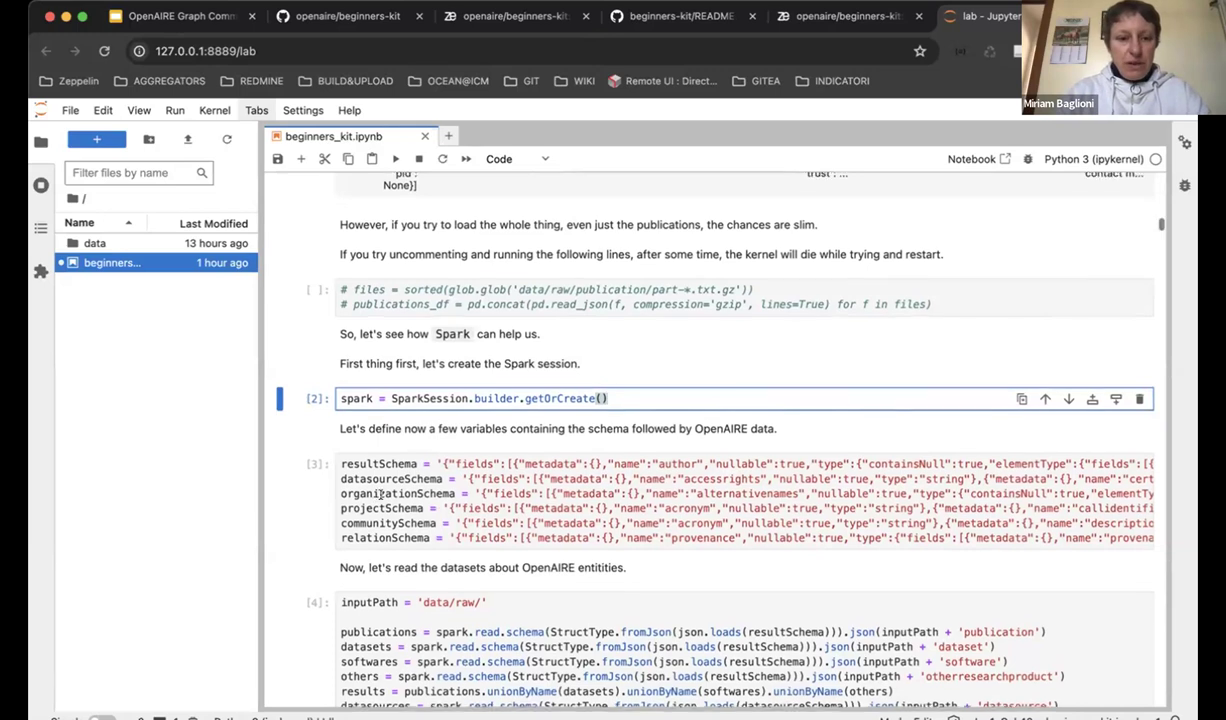
pyautogui.scroll(-2, 365, 475)
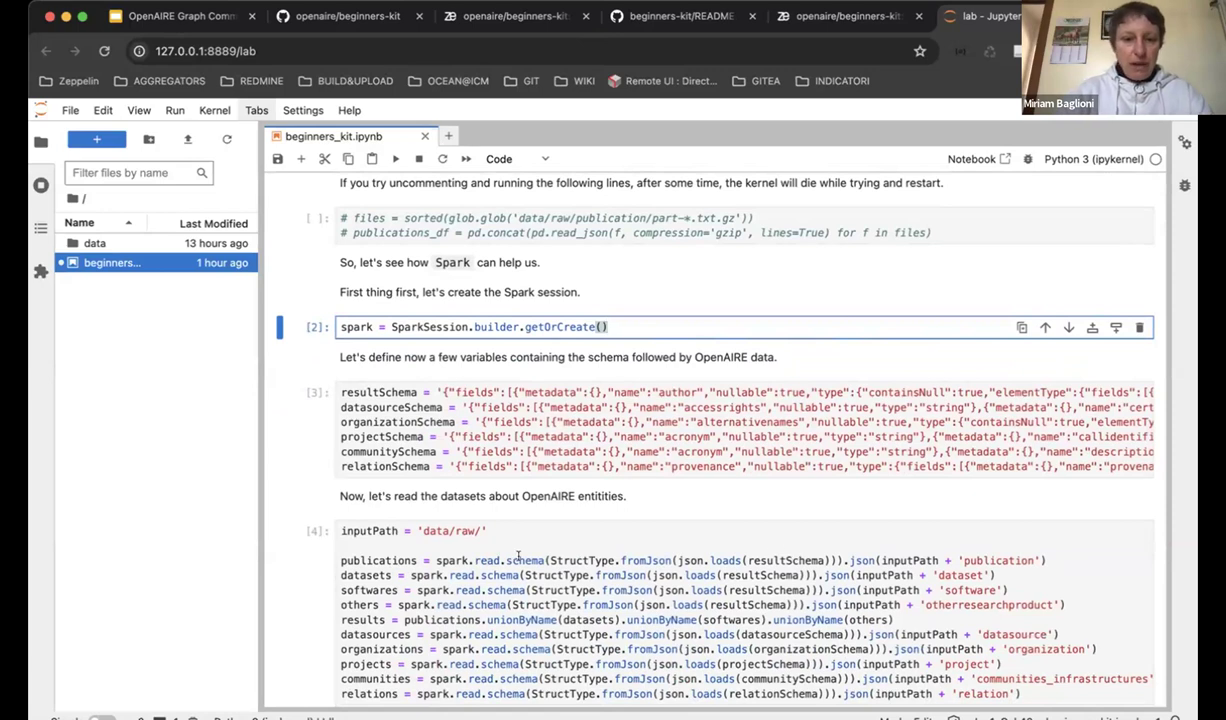
pyautogui.scroll(-1, 509, 556)
pyautogui.scroll(1, 511, 556)
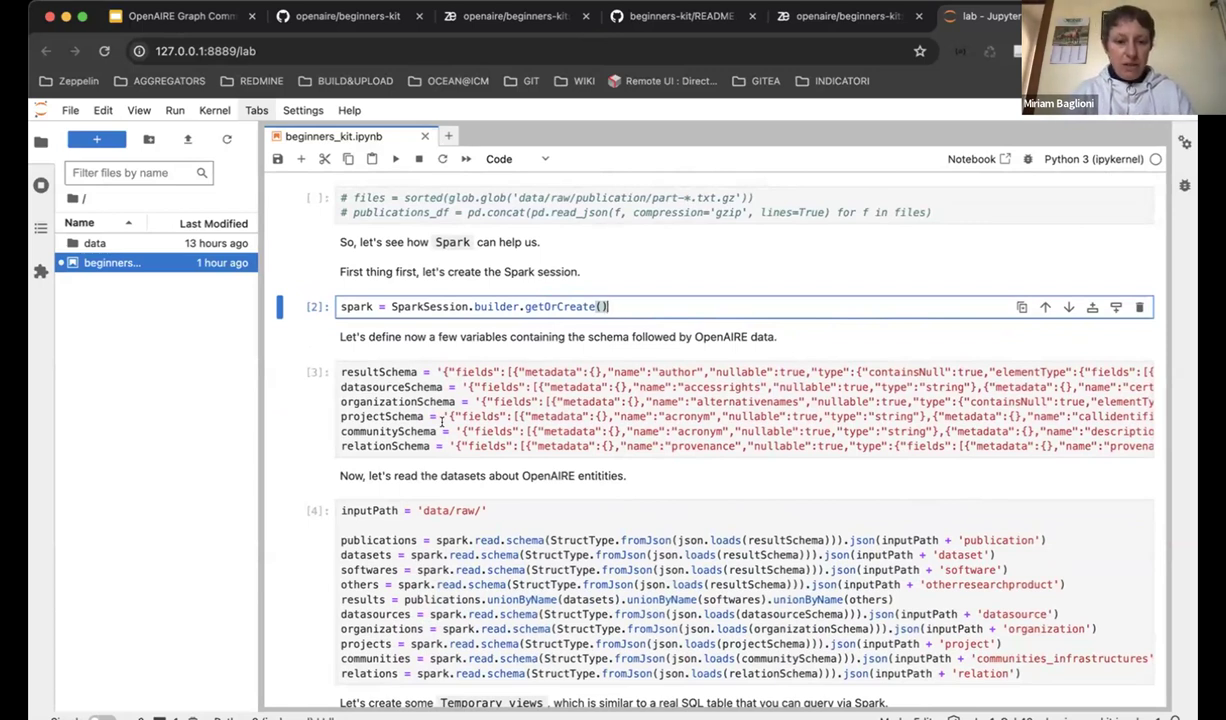
# - Examine the cell that reads the OpenAIRE entity datasets from data/raw/ with spark.read.schema
pyautogui.scroll(-3, 295, 450)
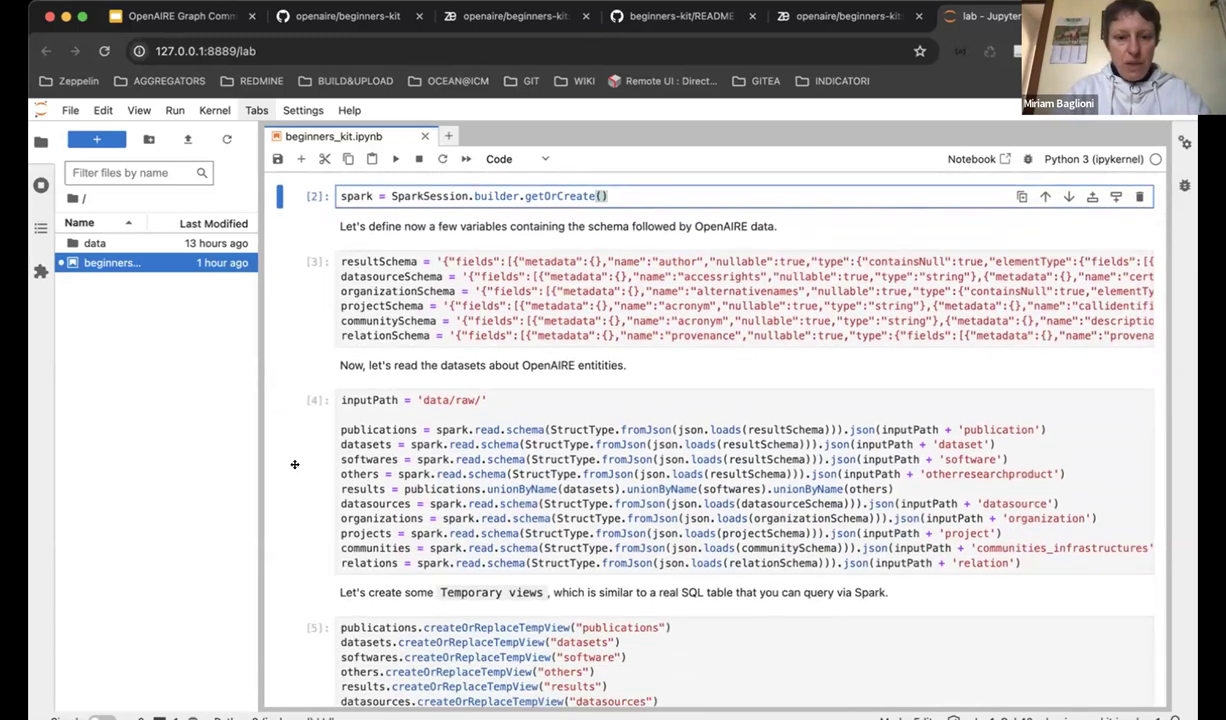
pyautogui.scroll(-1, 295, 464)
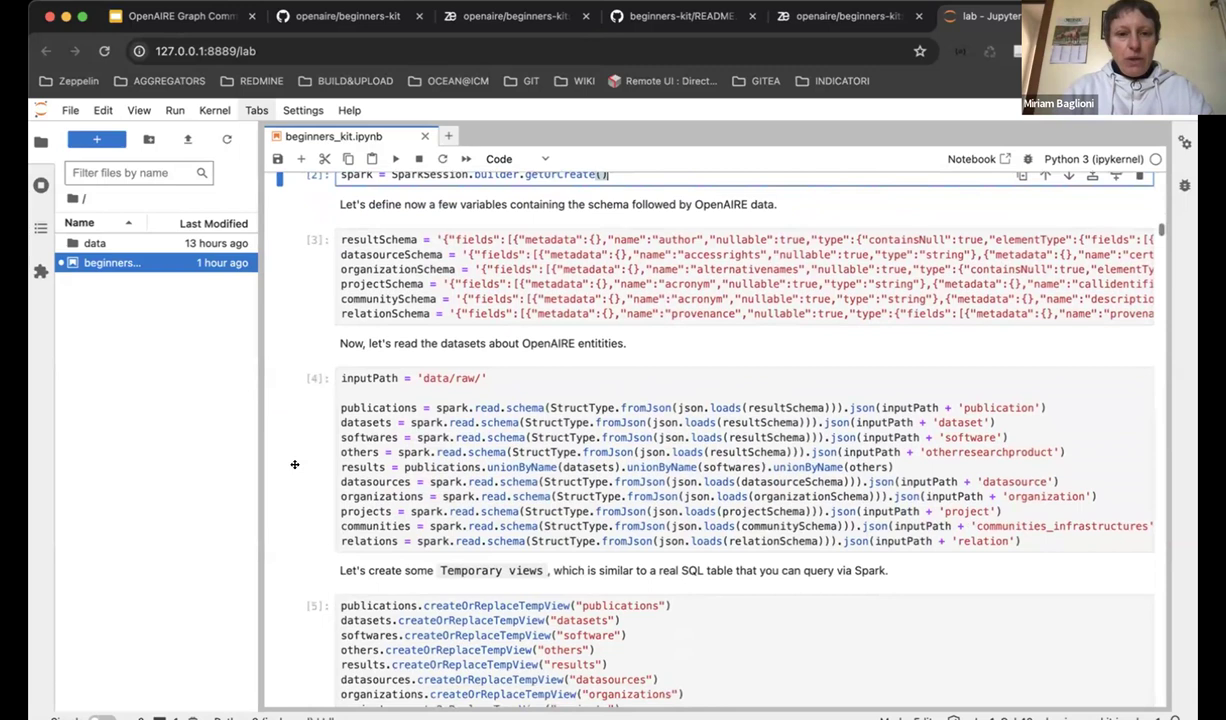
pyautogui.scroll(-4, 295, 464)
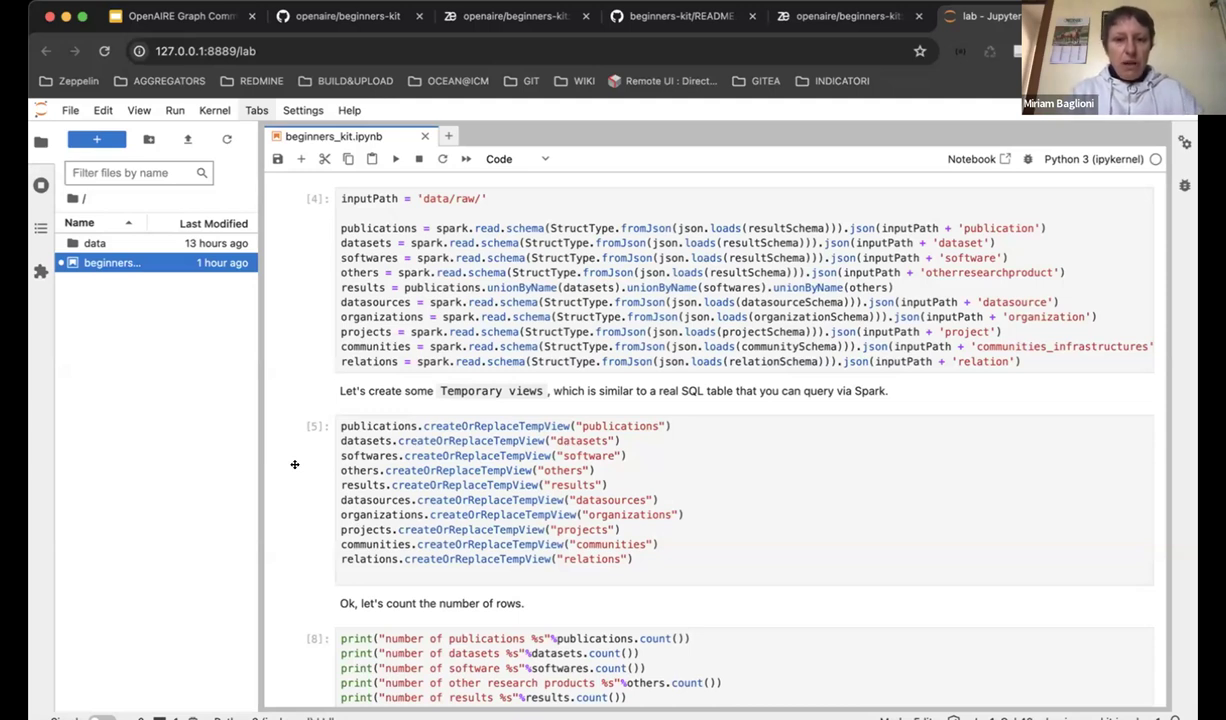
# - Examine the Temporary views cell and highlight the "publications" view name in its first createOrReplaceTempView call
pyautogui.scroll(-1, 294, 464)
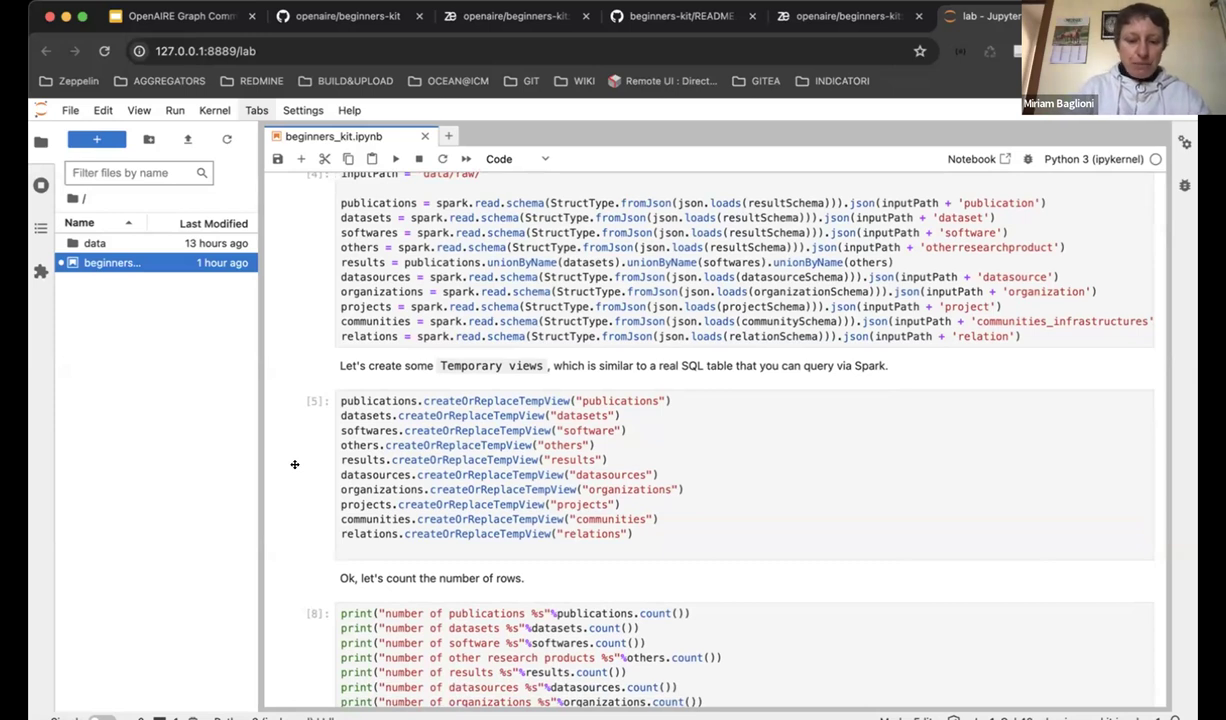
pyautogui.scroll(-1, 294, 464)
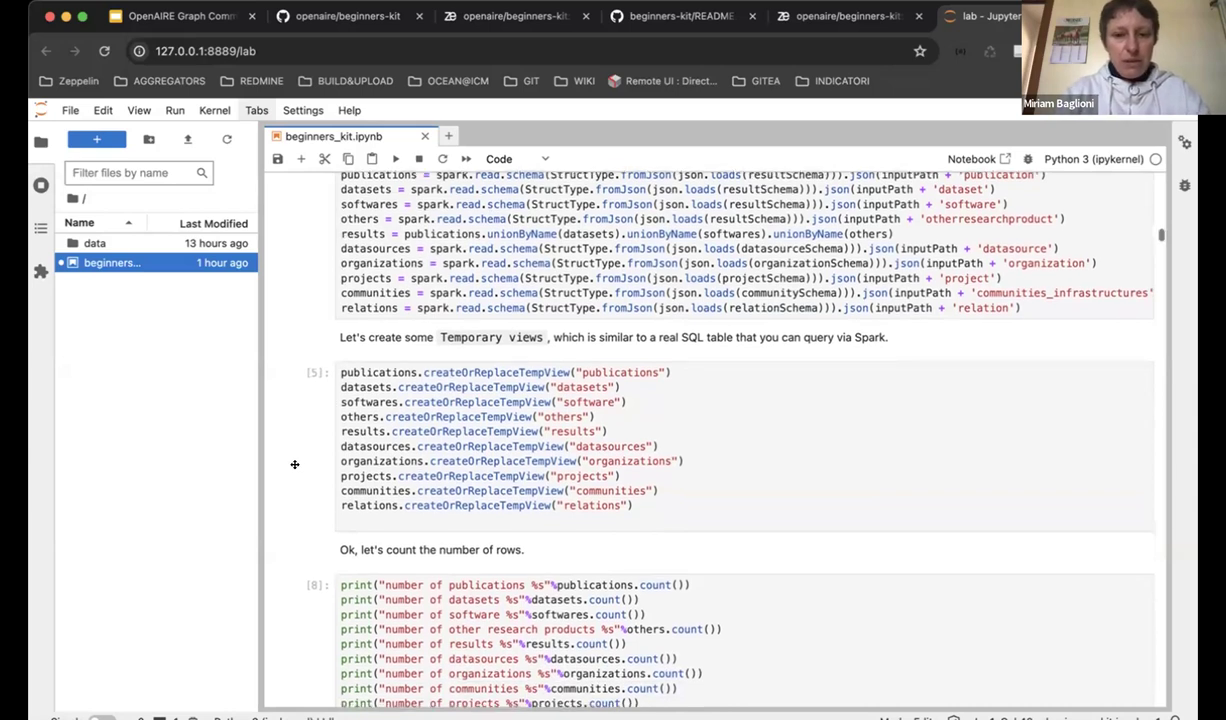
pyautogui.scroll(-4, 294, 464)
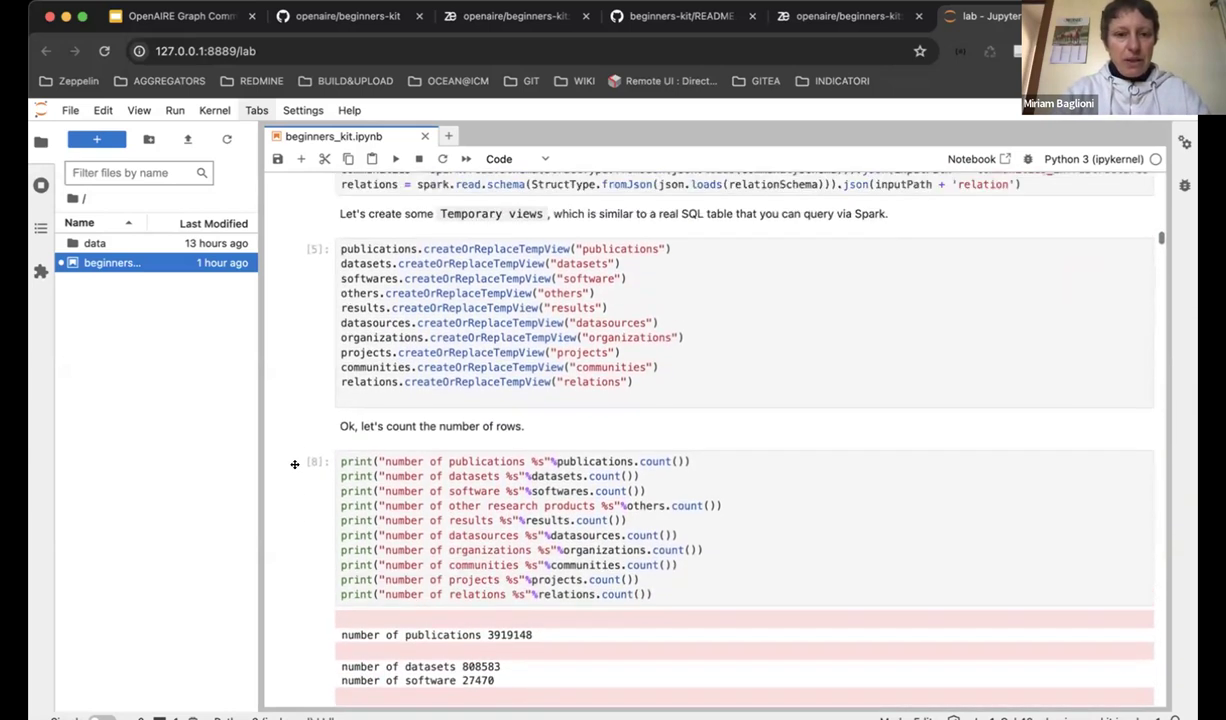
pyautogui.scroll(3, 294, 464)
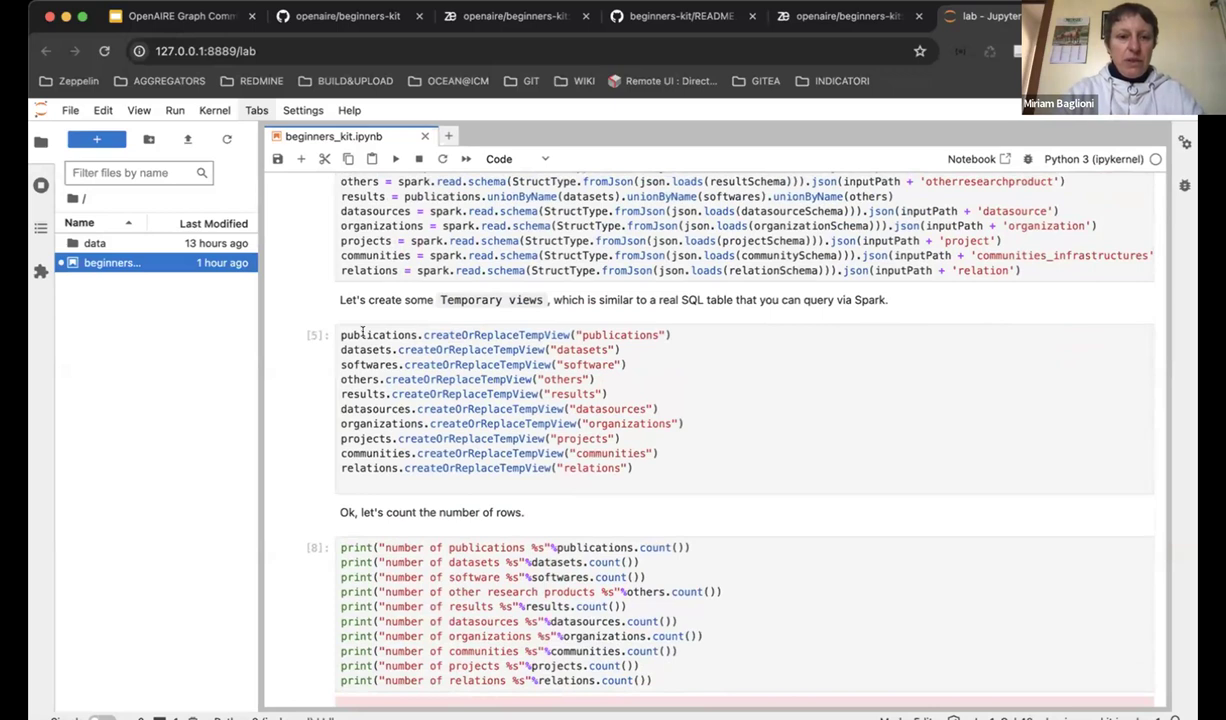
pyautogui.scroll(1, 362, 333)
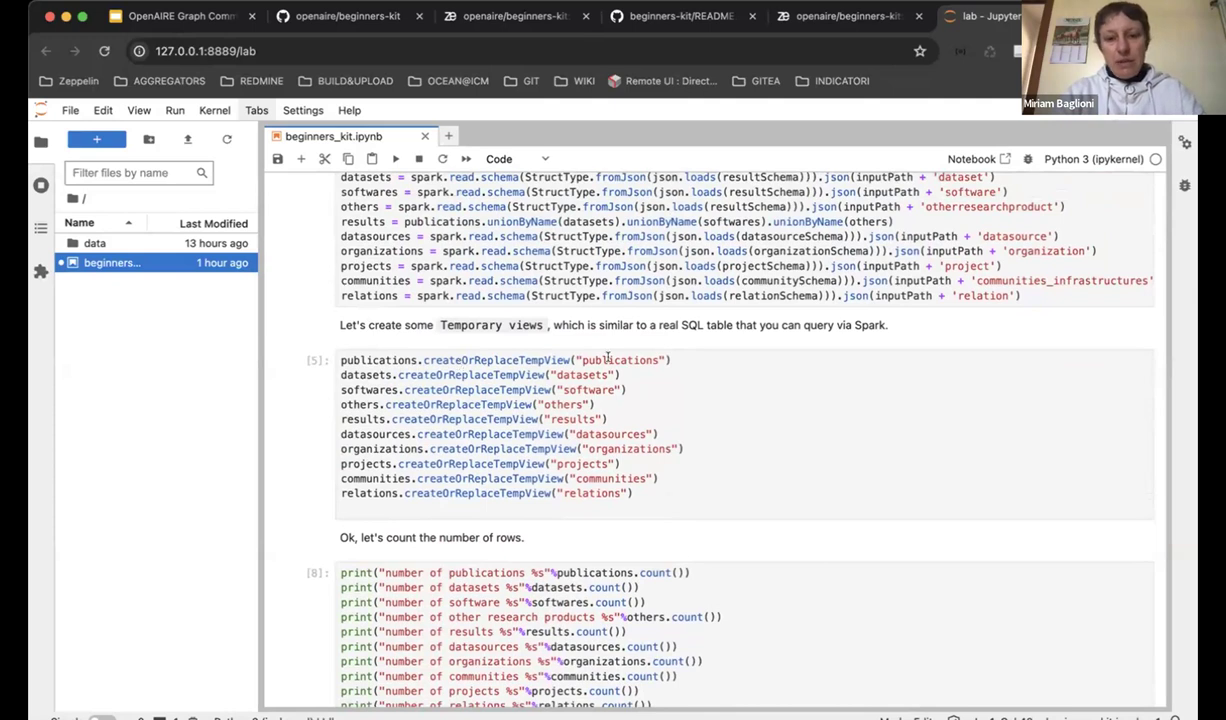
pyautogui.doubleClick(630, 356)
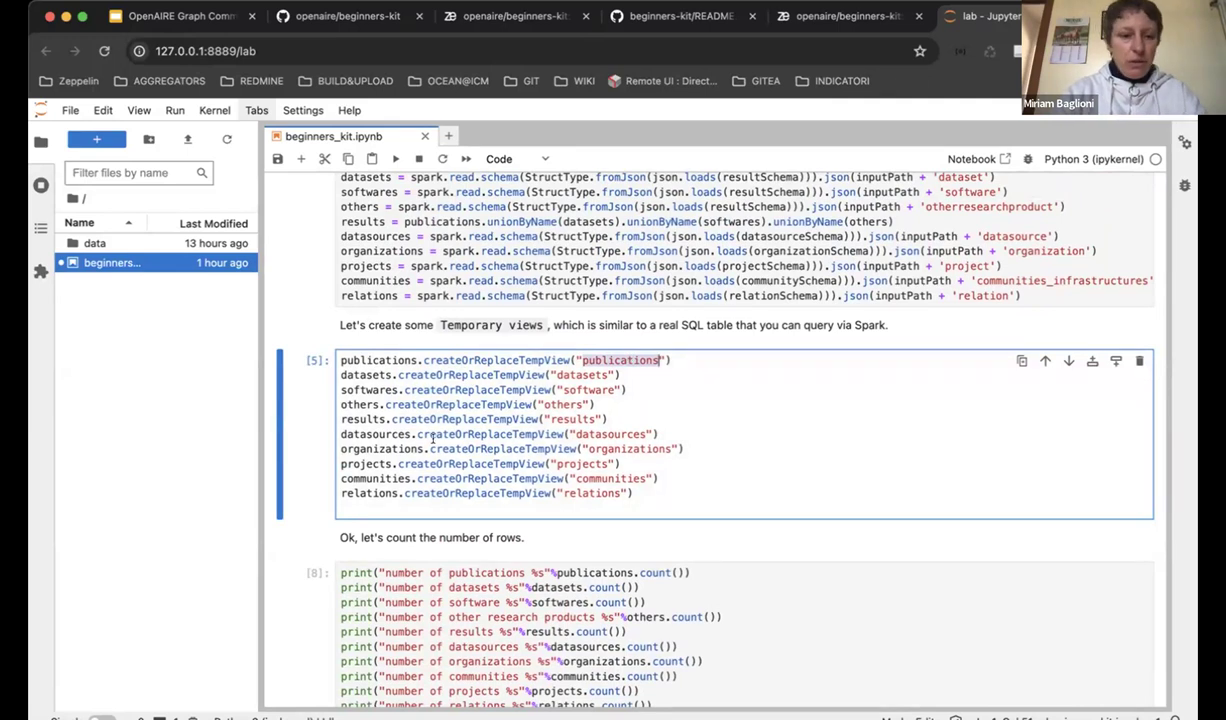
# - Review the row-counting cell and its output for each entity type, down to the equivalent Spark SQL count query
pyautogui.scroll(-3, 282, 632)
pyautogui.scroll(-5, 282, 632)
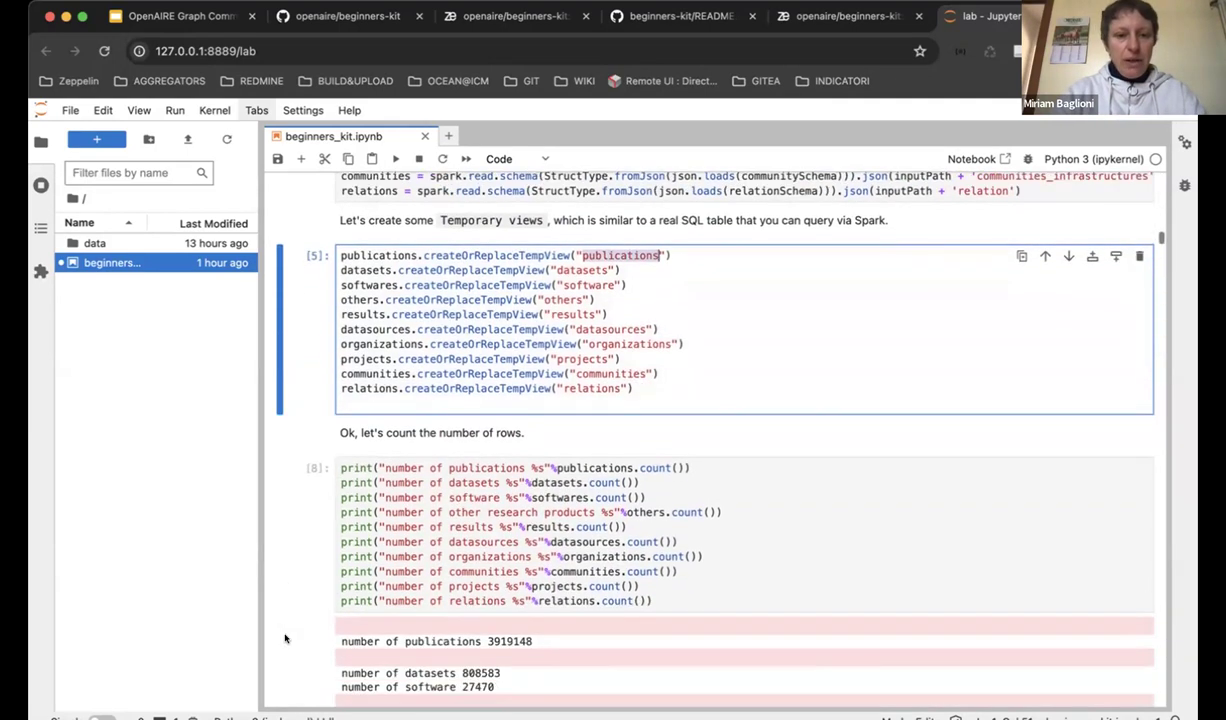
pyautogui.scroll(-1, 284, 638)
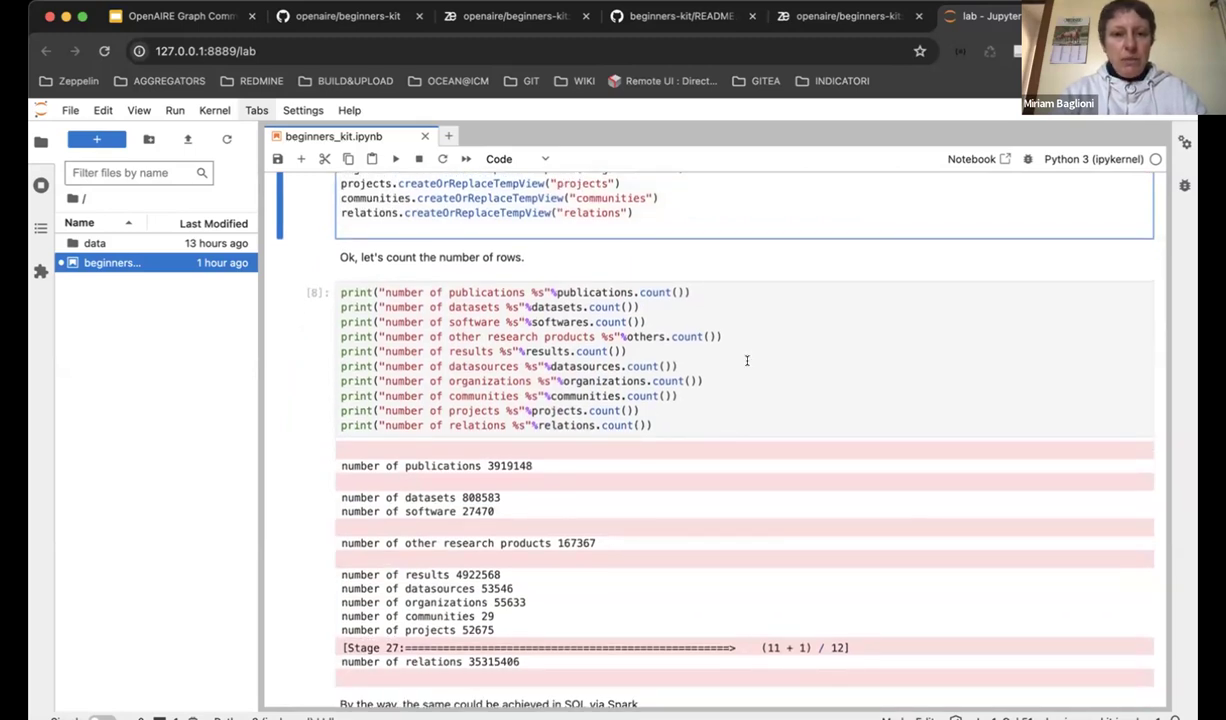
pyautogui.scroll(-1, 746, 360)
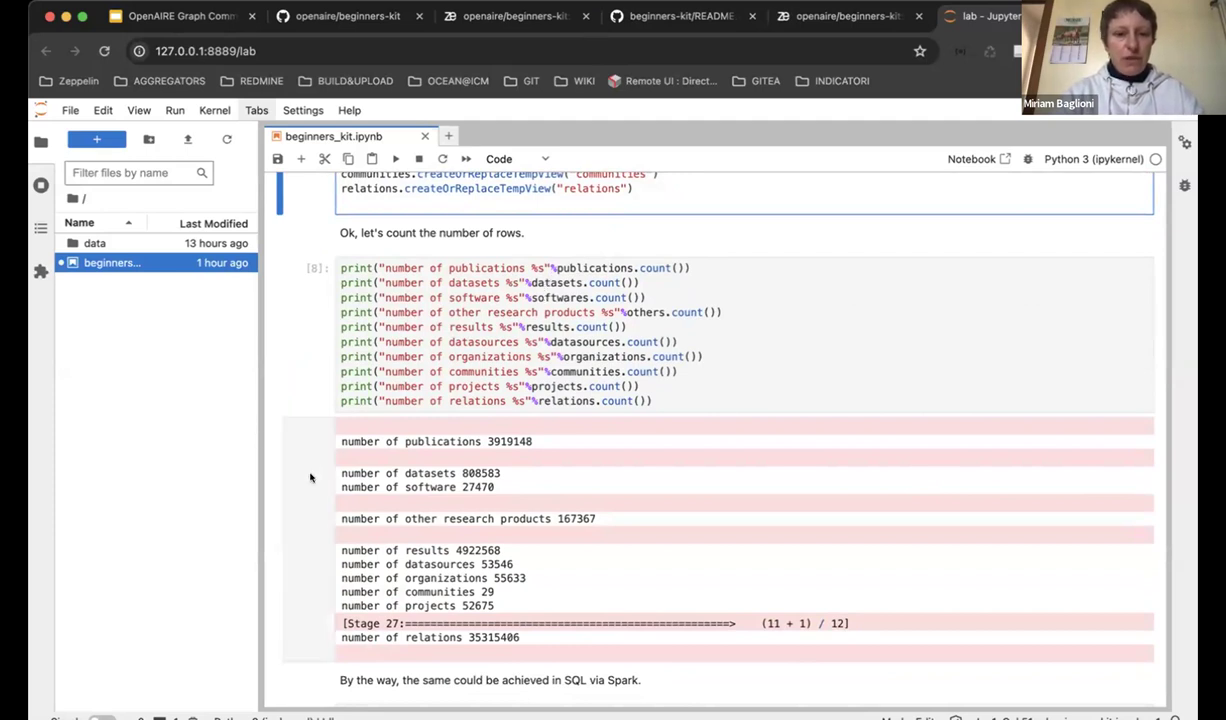
pyautogui.scroll(-1, 293, 487)
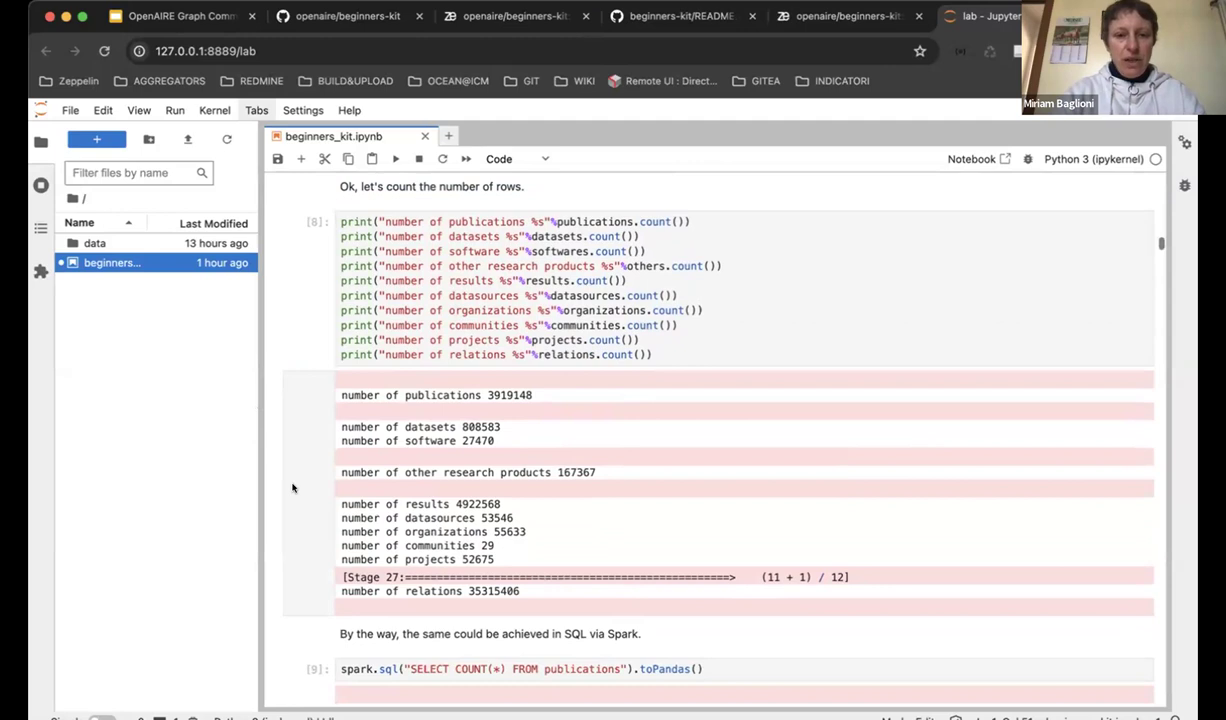
# - Review the Spark SQL query counting the rows of publications and compare its output with the print-based counts
pyautogui.scroll(-1, 293, 487)
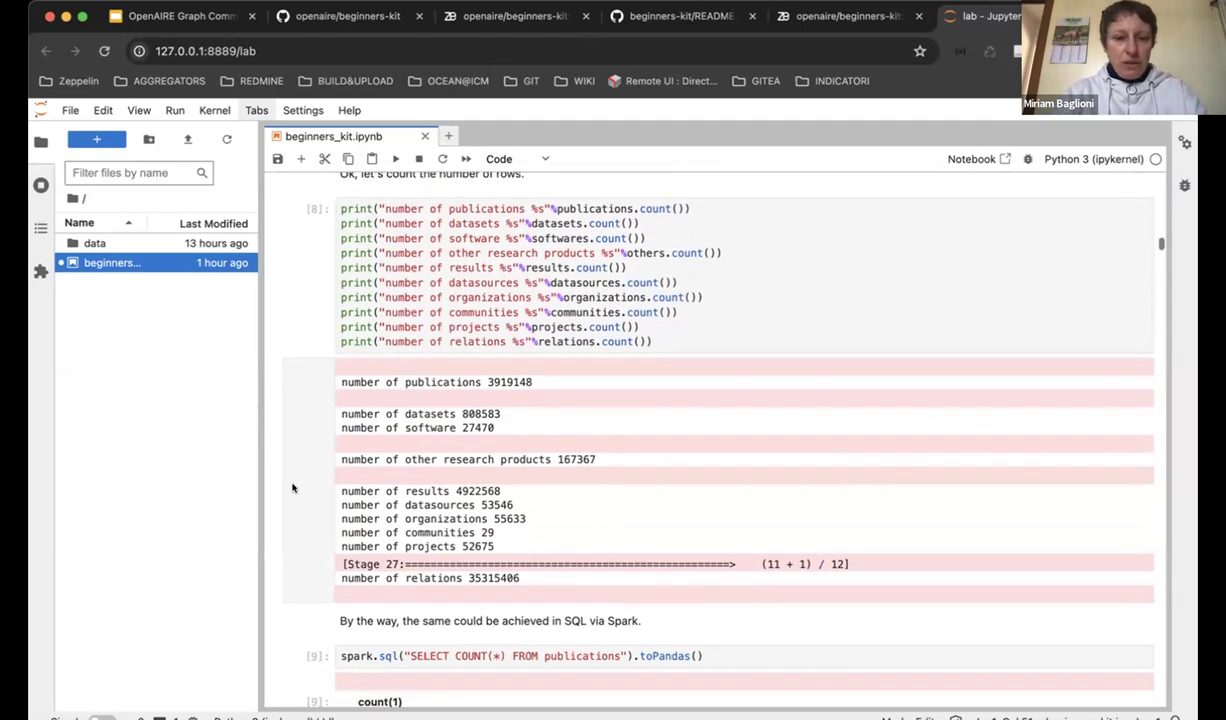
pyautogui.scroll(-2, 293, 487)
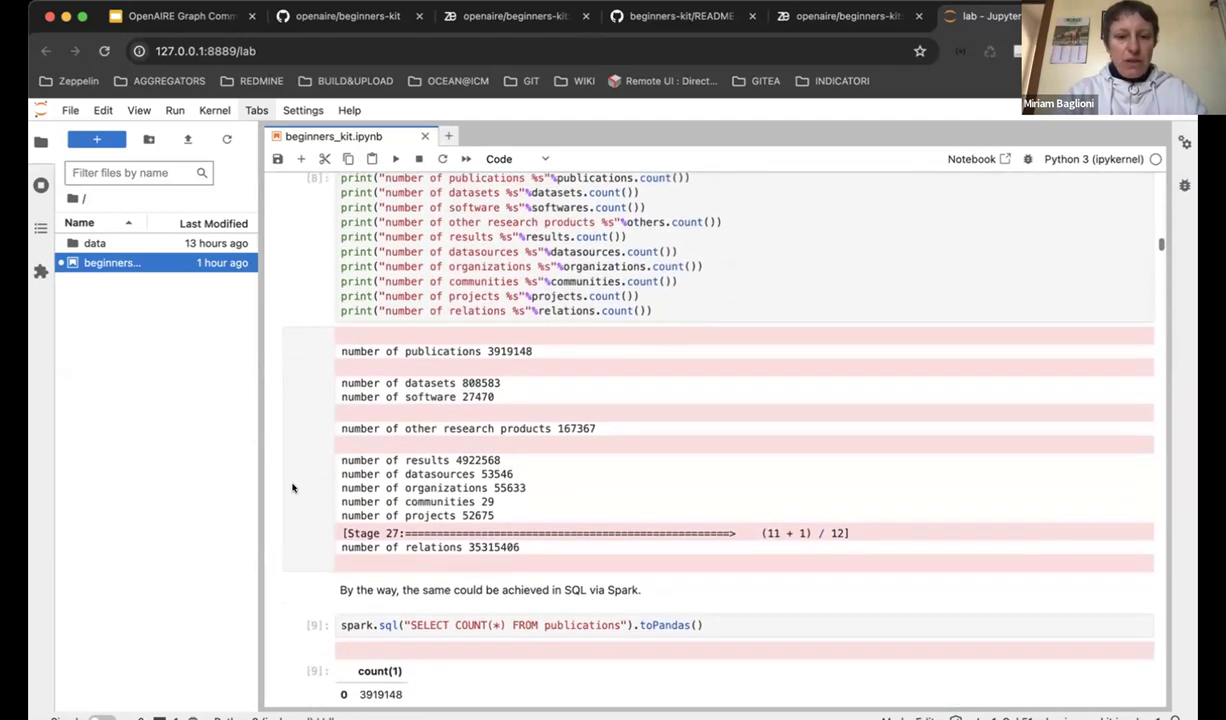
pyautogui.scroll(-3, 293, 487)
pyautogui.scroll(3, 293, 487)
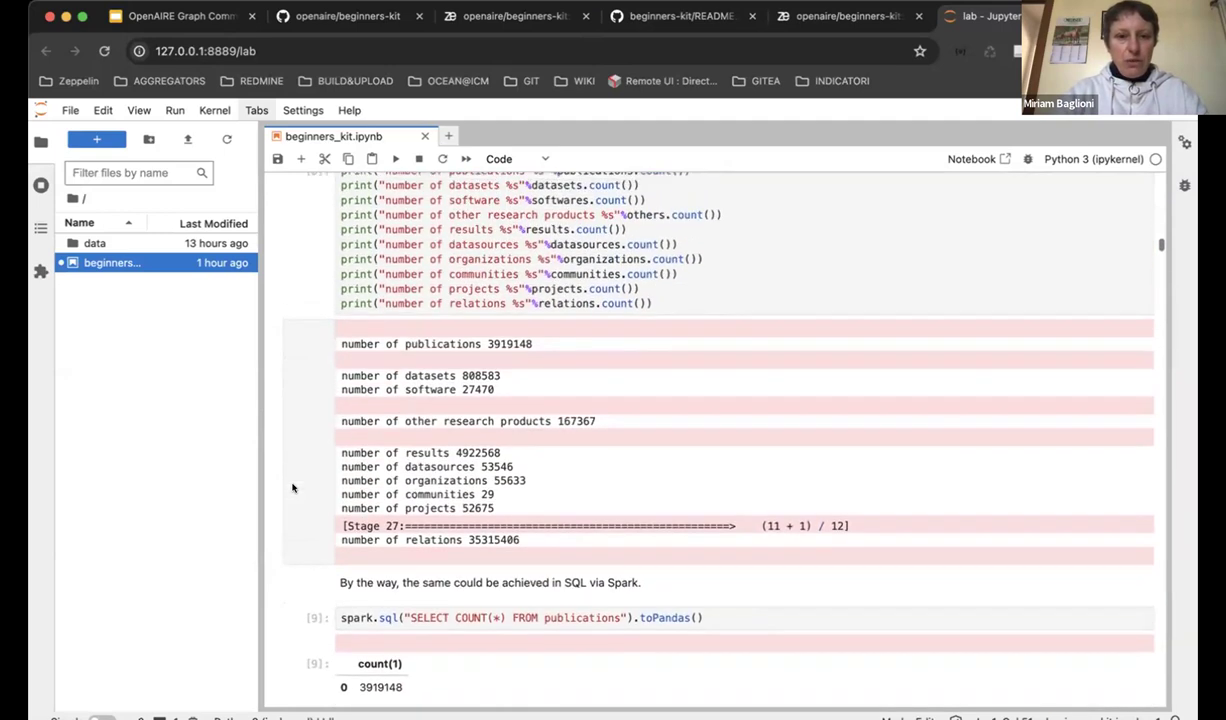
pyautogui.scroll(2, 293, 487)
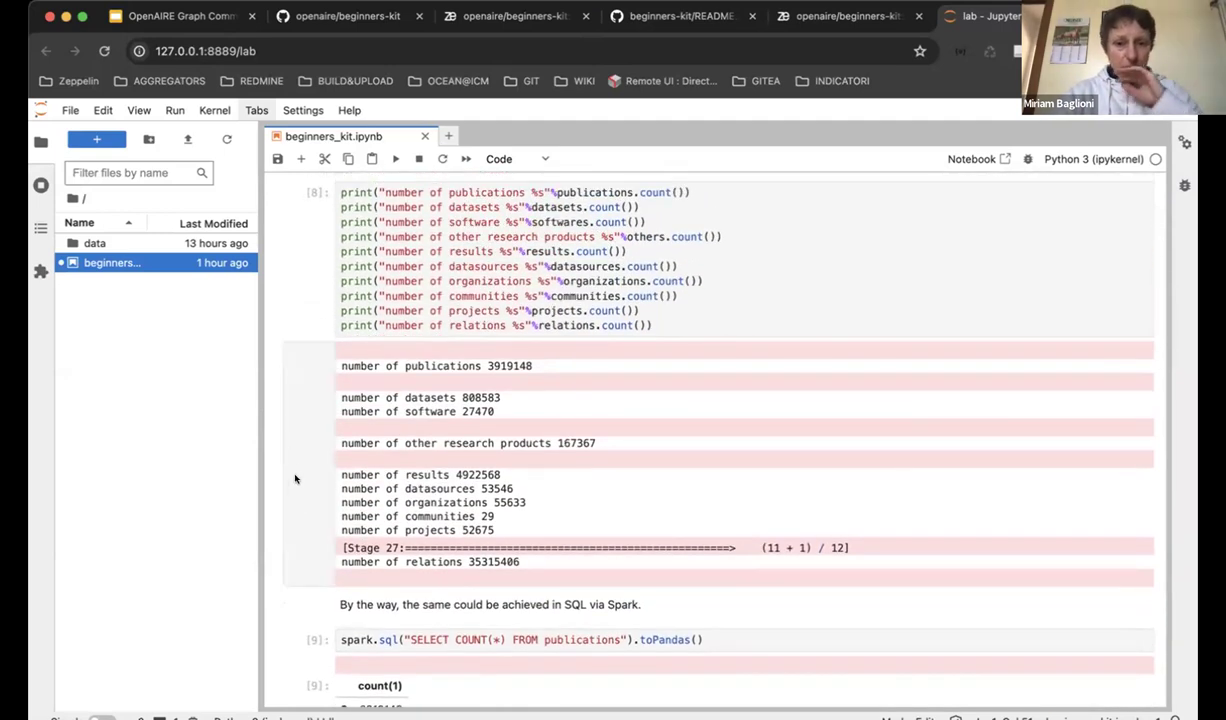
pyautogui.scroll(-5, 284, 626)
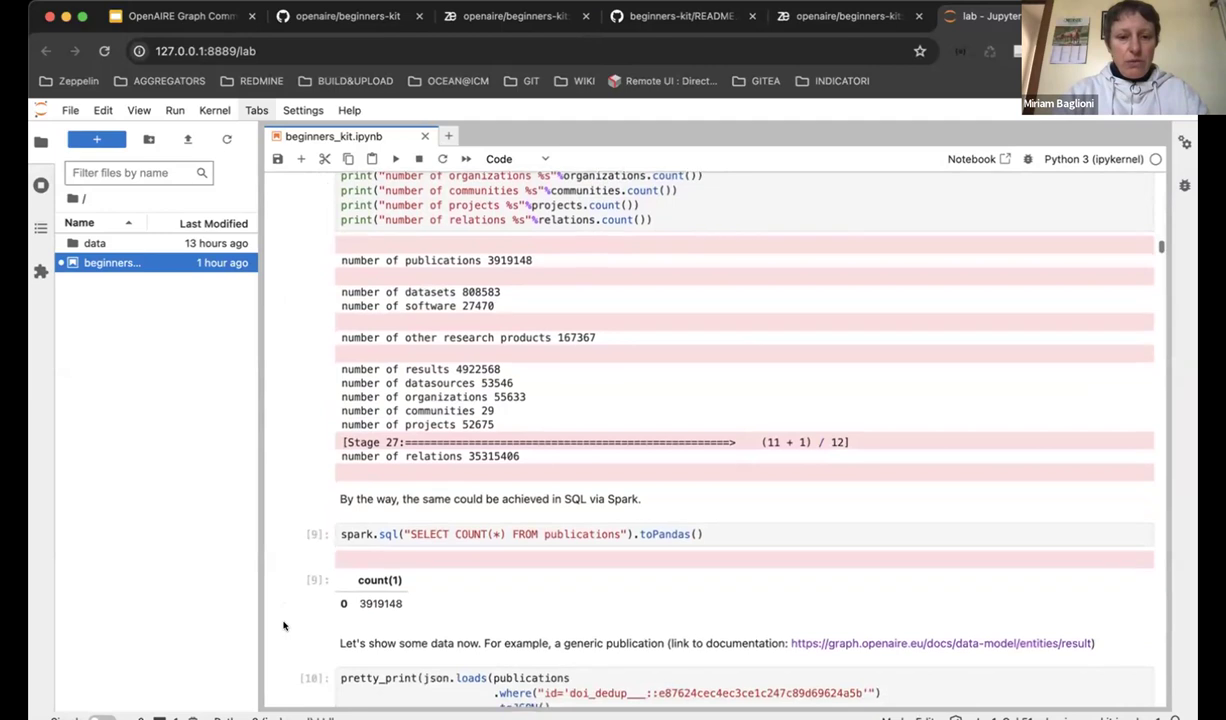
pyautogui.scroll(-3, 285, 626)
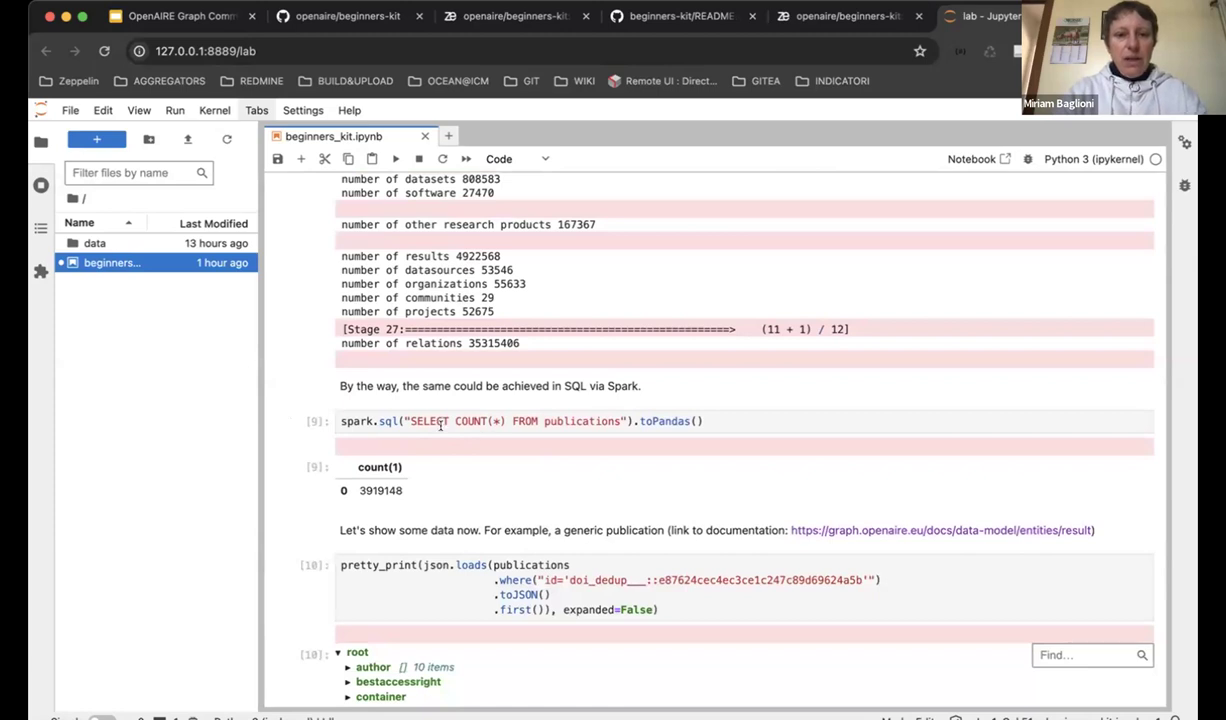
pyautogui.scroll(-1, 470, 400)
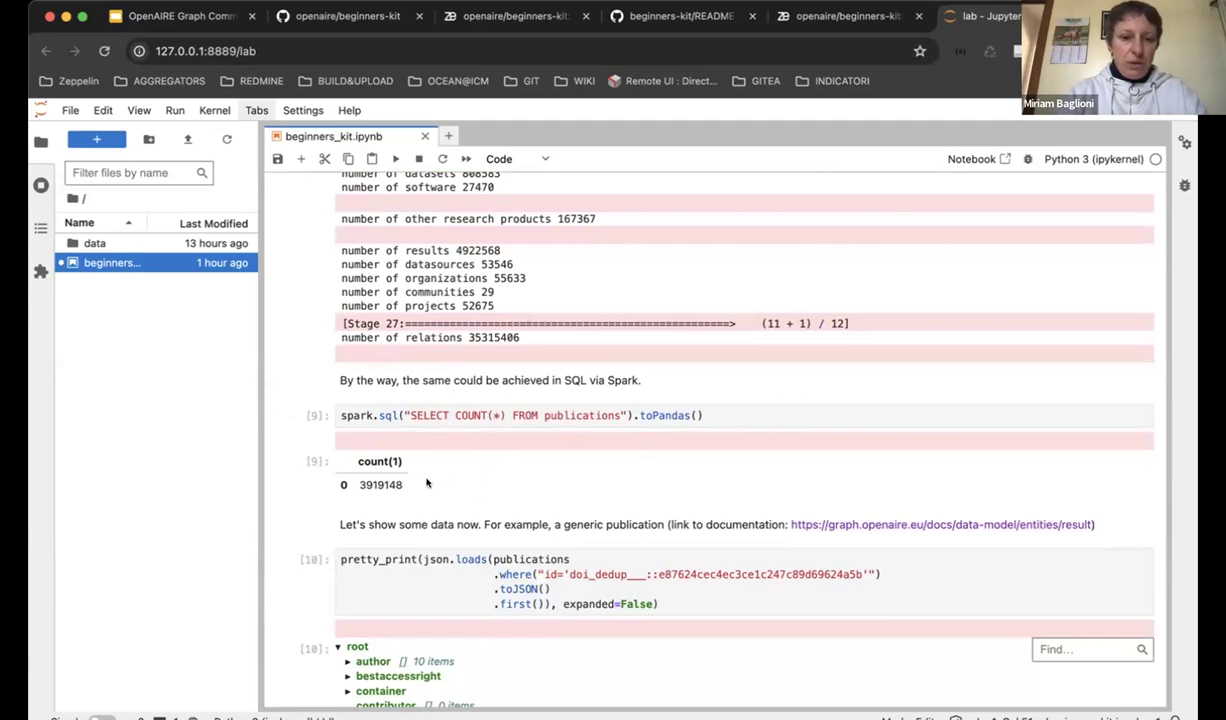
pyautogui.scroll(-3, 285, 499)
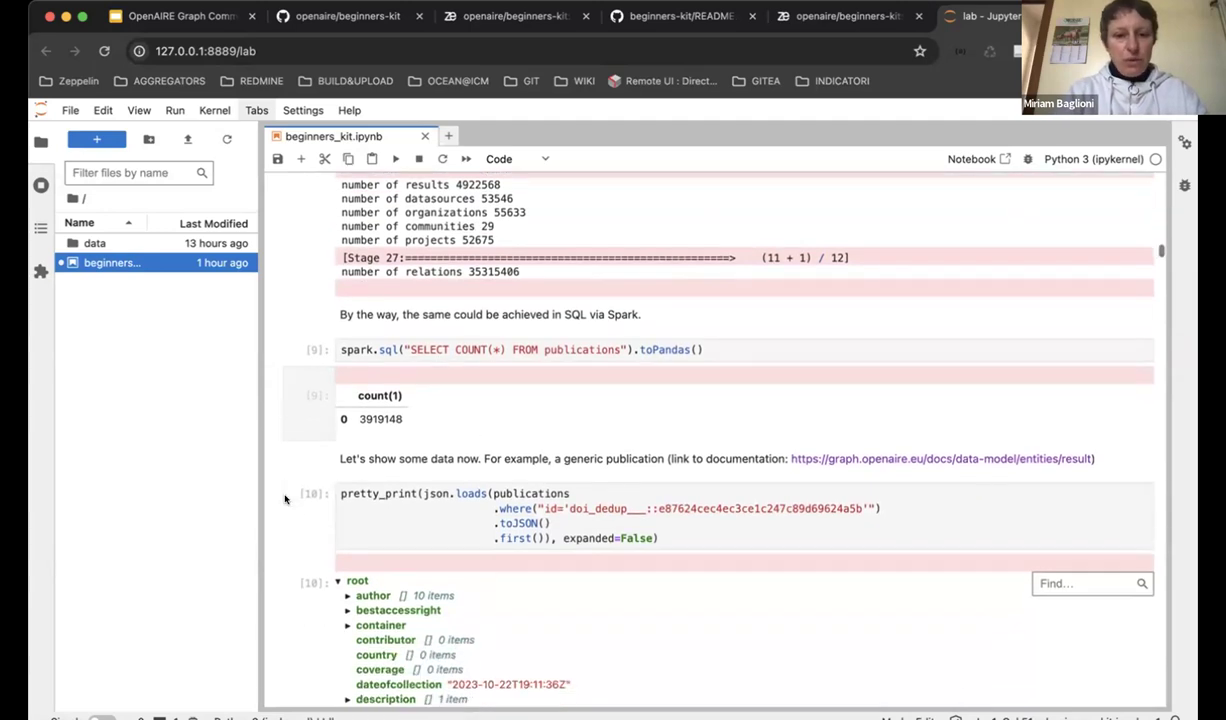
# - Examine the cell that pretty-prints one publication selected by its id, and the top-level fields of its JSON output
pyautogui.scroll(-1, 285, 492)
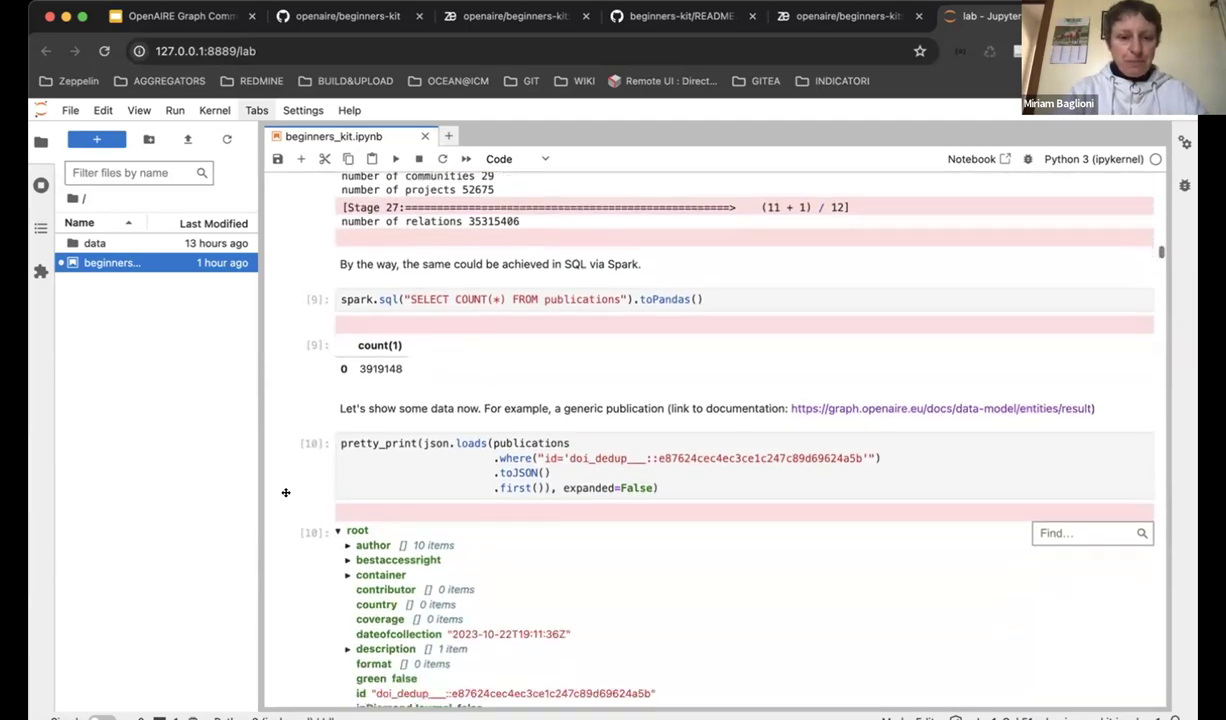
pyautogui.scroll(-5, 285, 492)
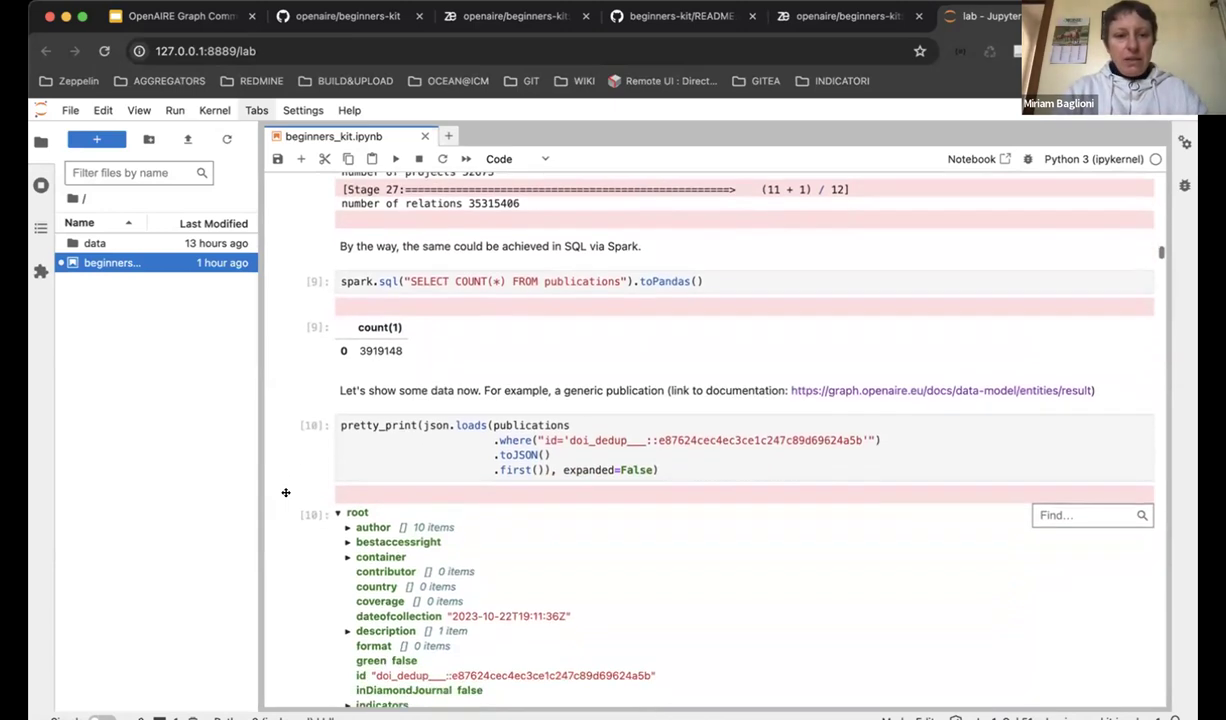
pyautogui.scroll(3, 285, 492)
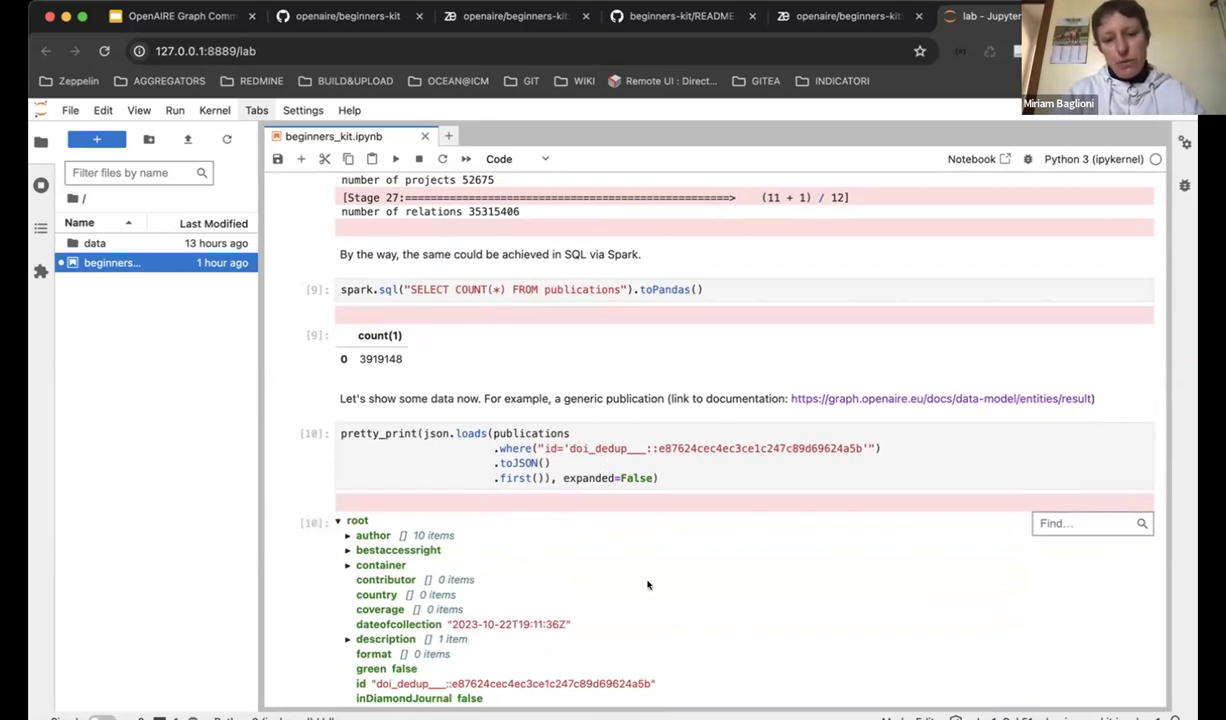
pyautogui.scroll(-2, 648, 584)
pyautogui.scroll(1, 647, 585)
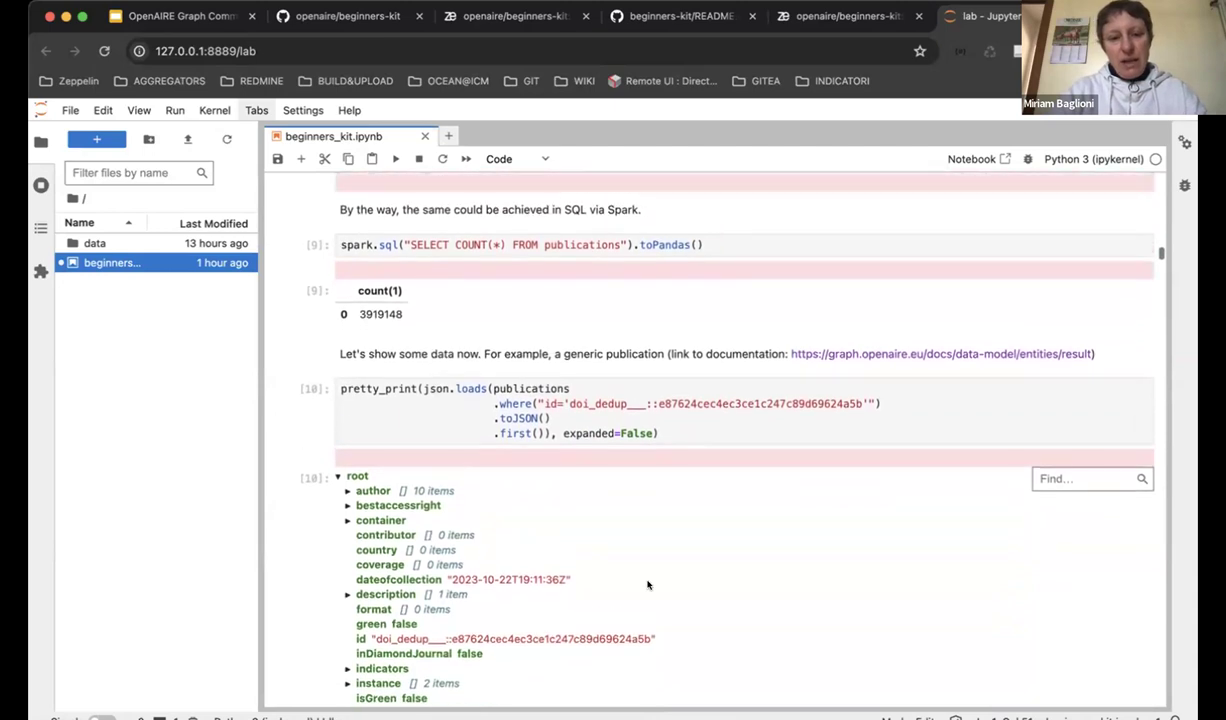
pyautogui.scroll(-2, 647, 585)
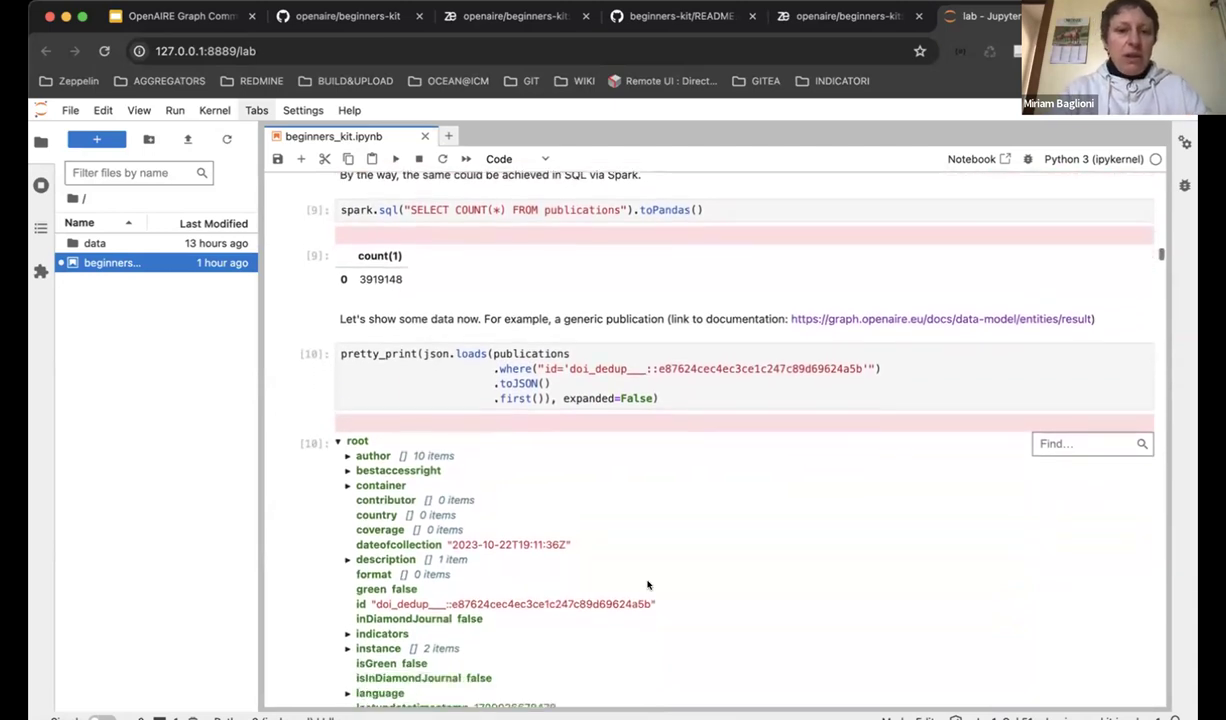
pyautogui.scroll(-1, 345, 437)
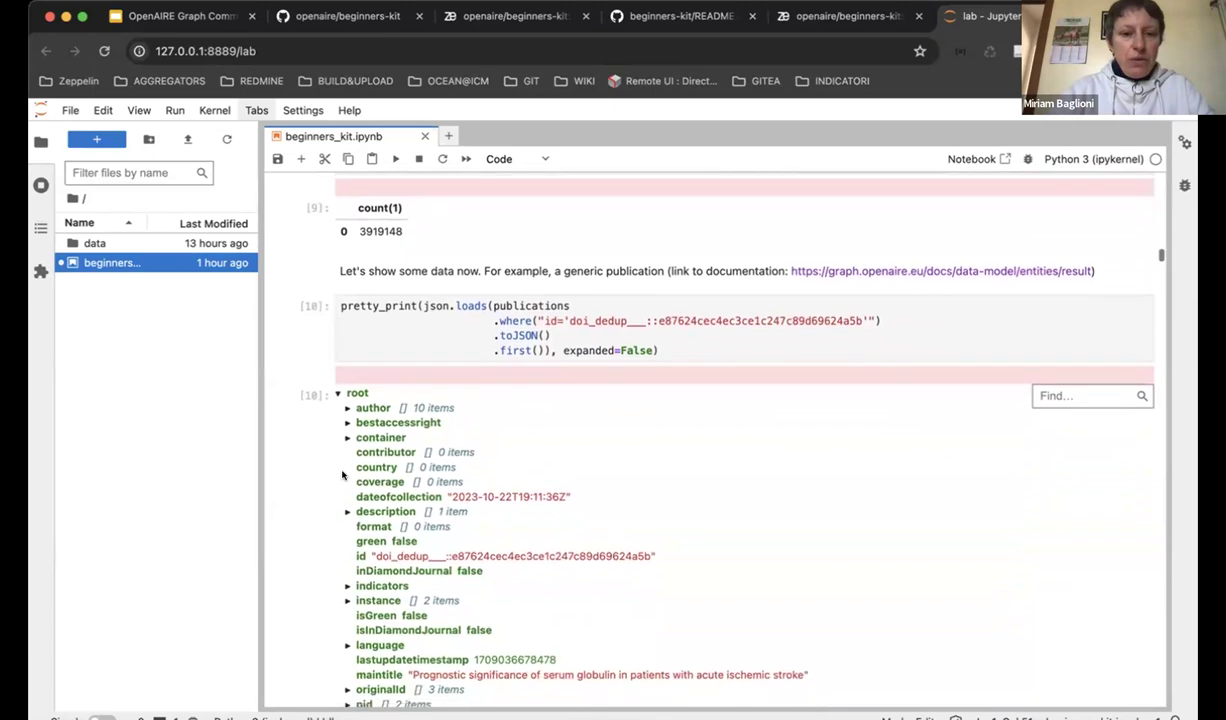
# - Expand the author list in the publication's JSON output and show the details of its first entry, 0
pyautogui.click(345, 409)
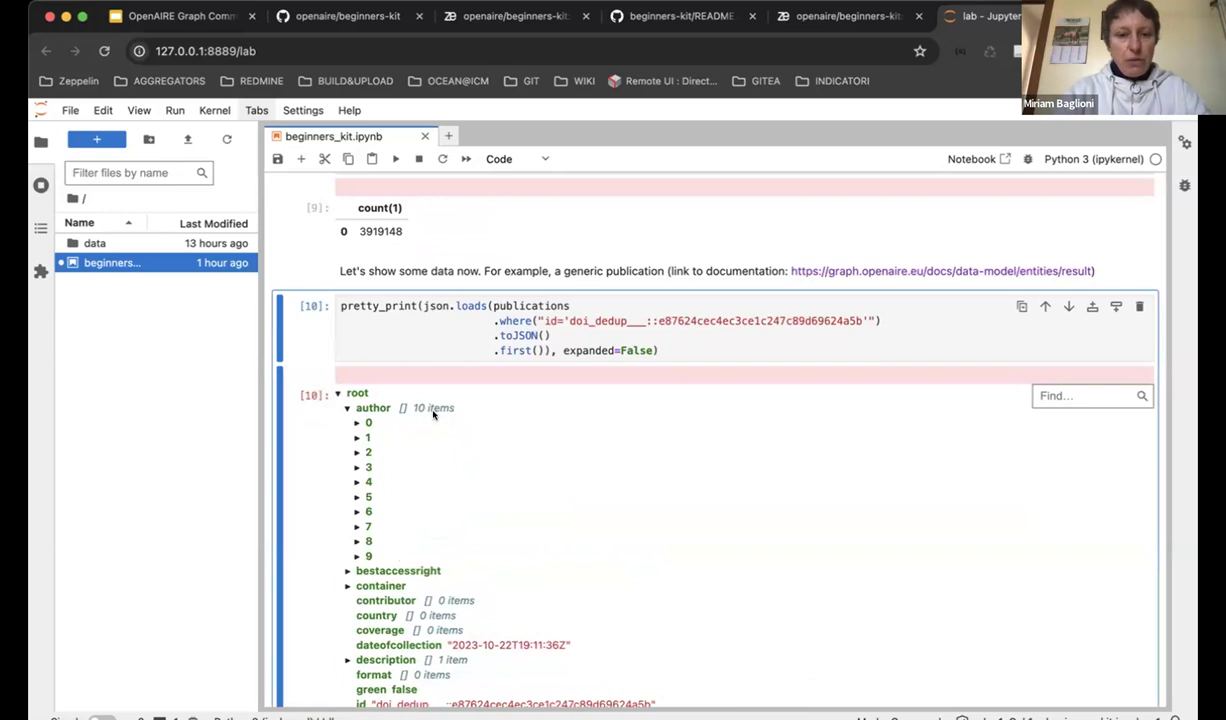
pyautogui.click(355, 422)
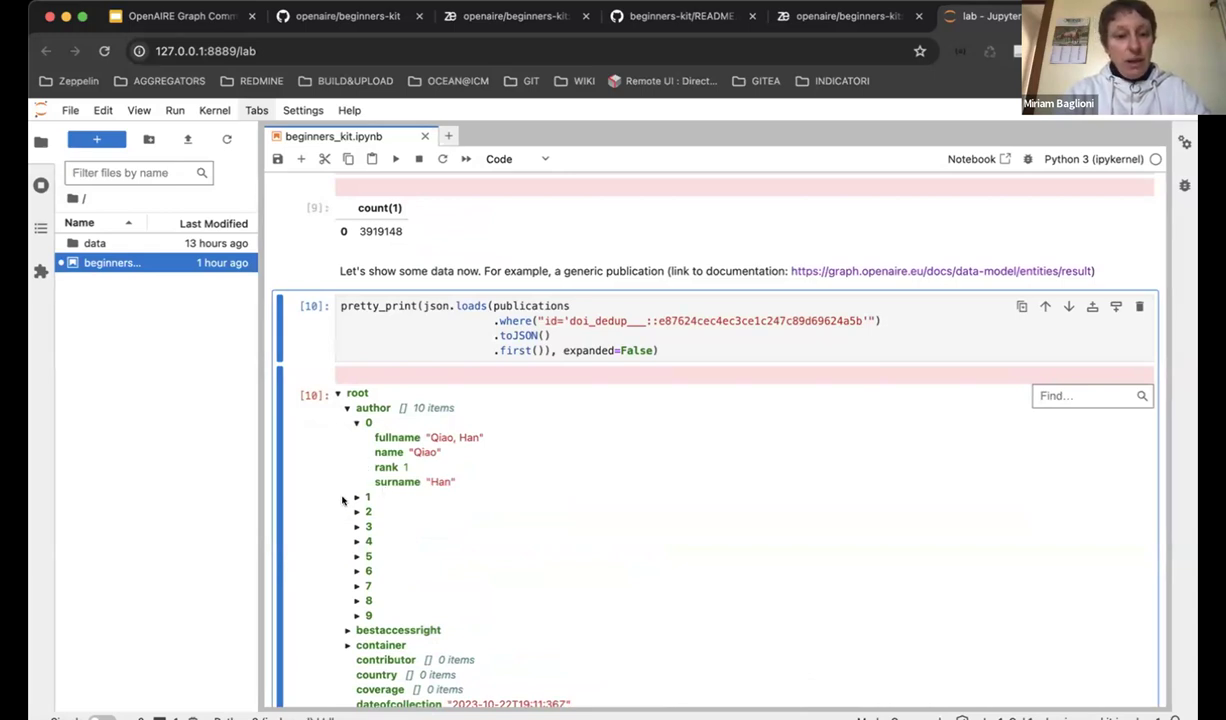
pyautogui.scroll(-2, 343, 500)
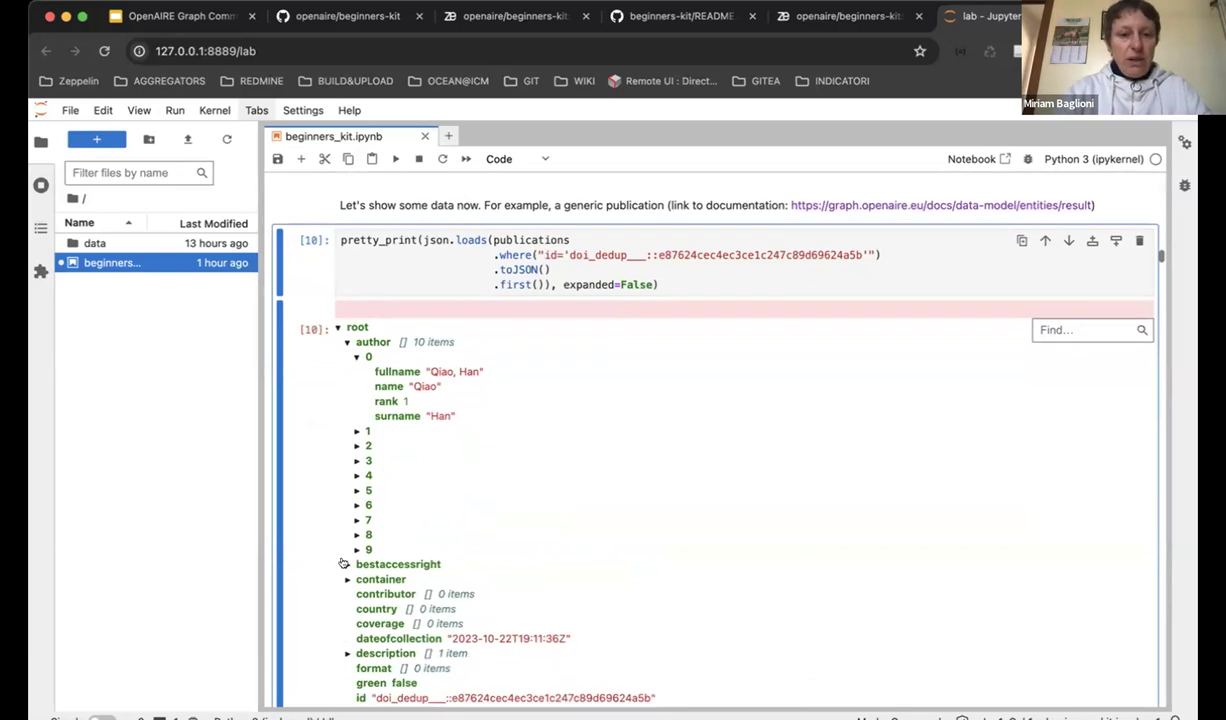
# - Expand the bestaccessright and container fields of the publication record to show their contents
pyautogui.click(346, 564)
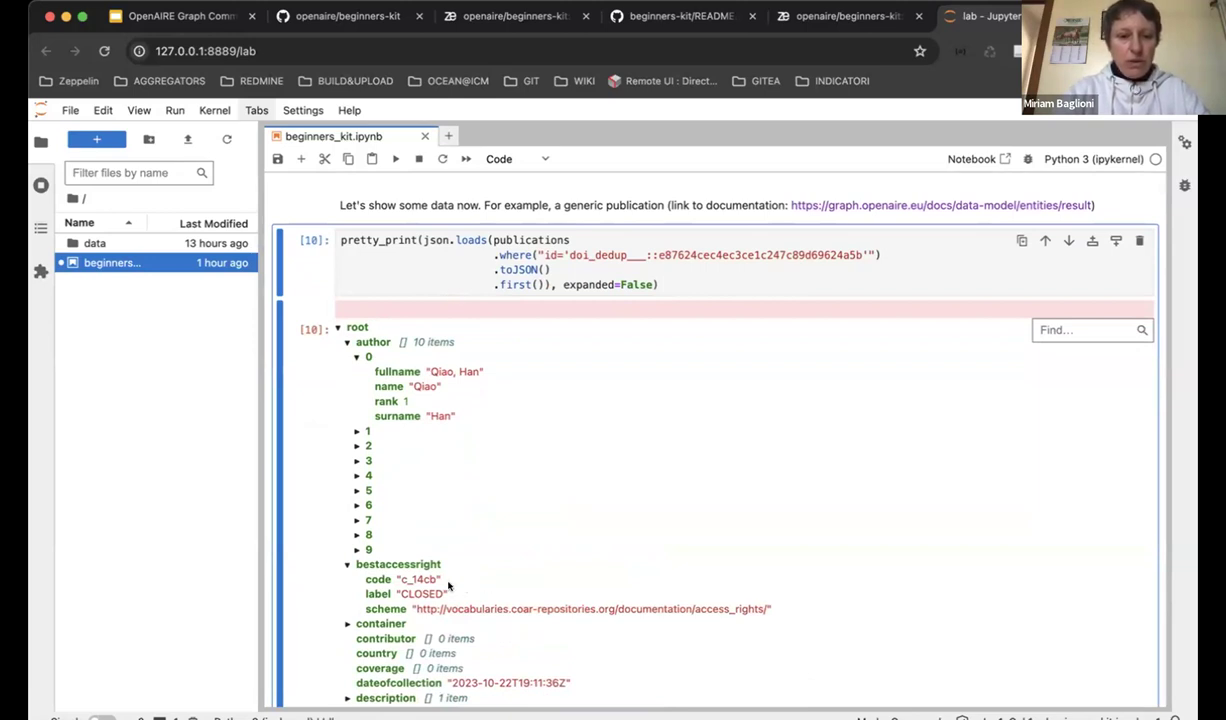
pyautogui.click(342, 624)
pyautogui.scroll(-1, 341, 625)
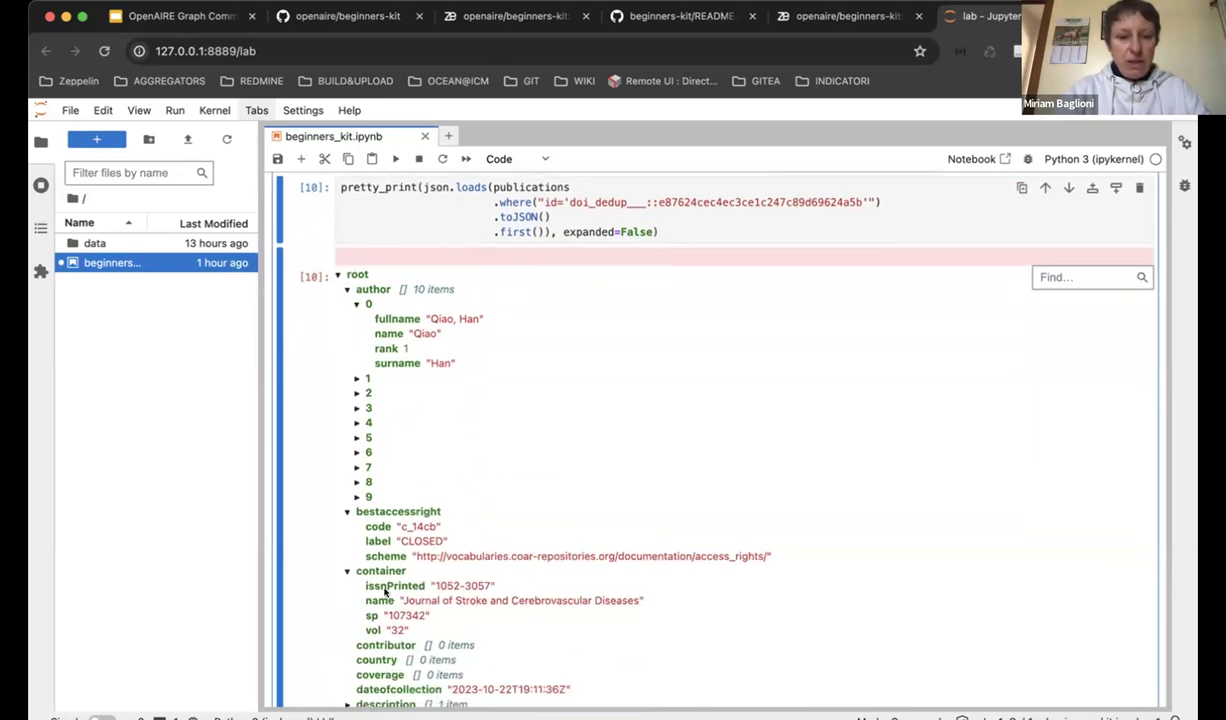
pyautogui.scroll(-1, 328, 616)
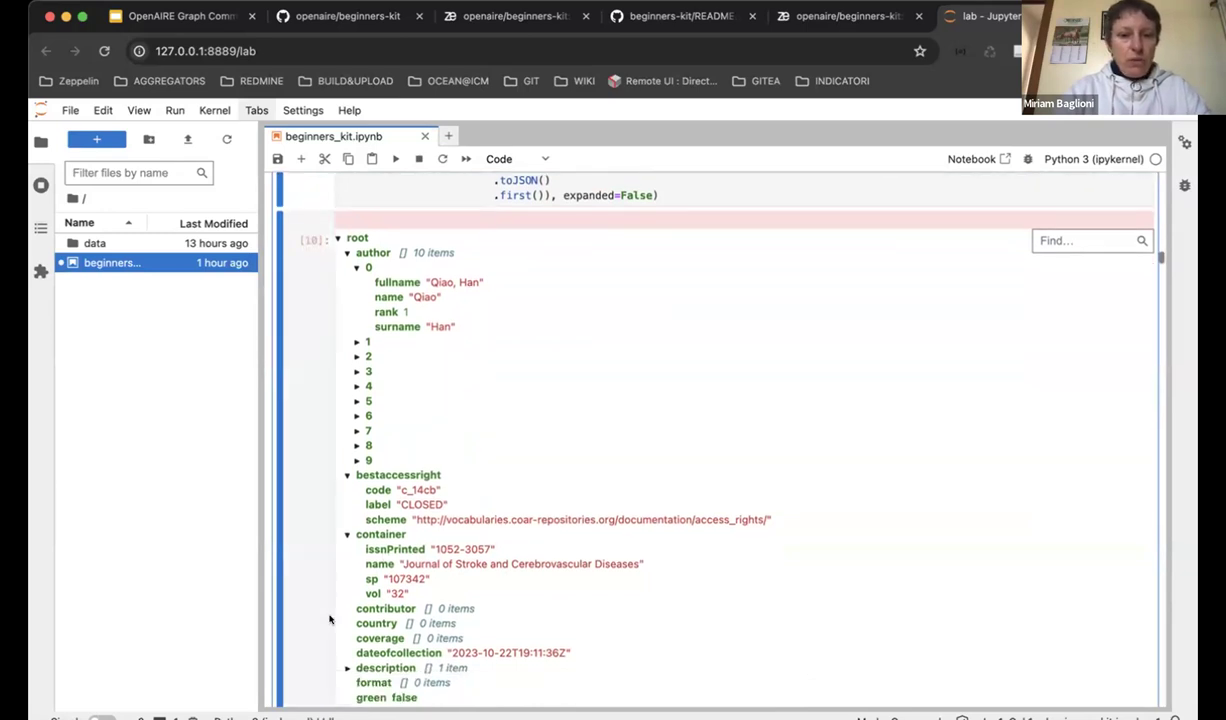
# - Review the rest of the publication record and the pretty-printed data source example that follows it
pyautogui.scroll(3, 330, 620)
pyautogui.scroll(1, 329, 620)
pyautogui.scroll(-1, 329, 620)
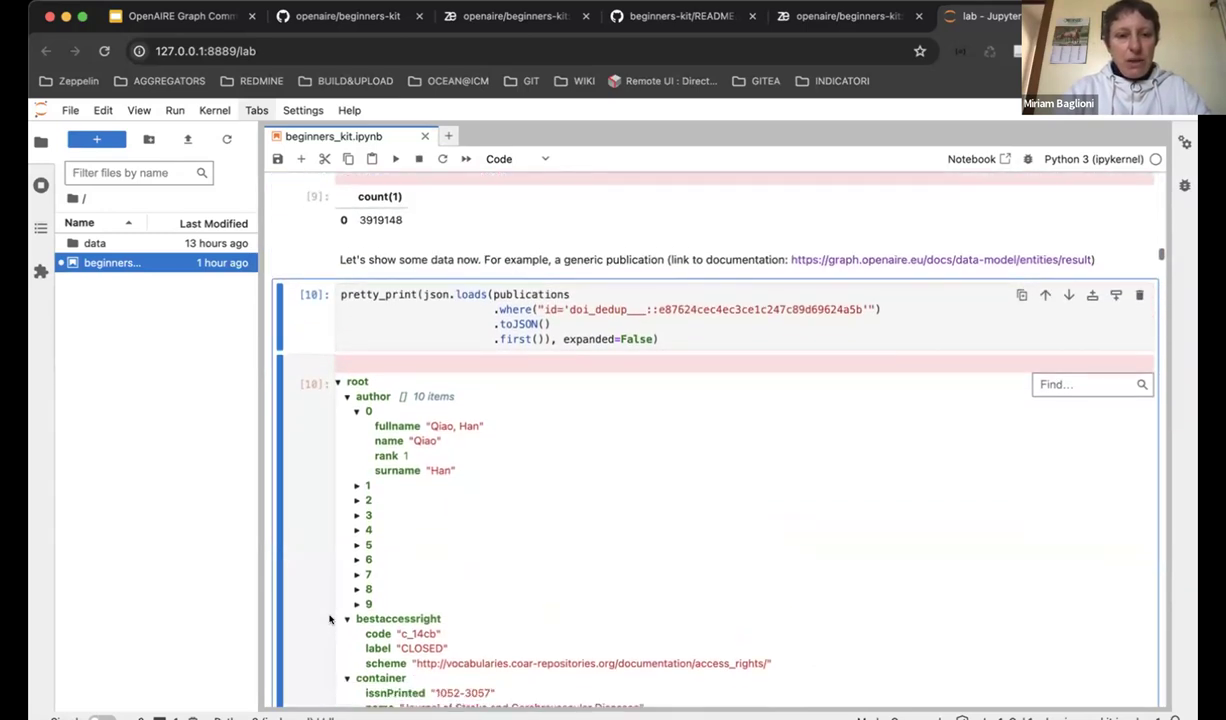
pyautogui.scroll(-1, 329, 619)
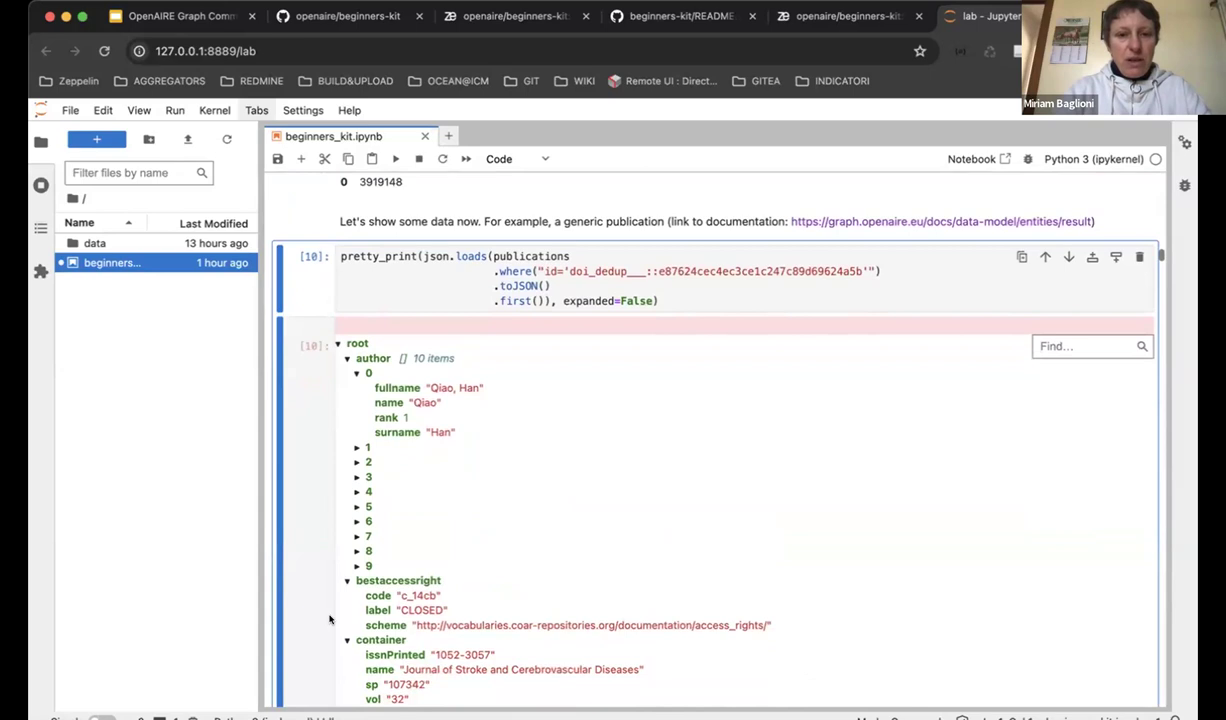
pyautogui.scroll(-20, 329, 619)
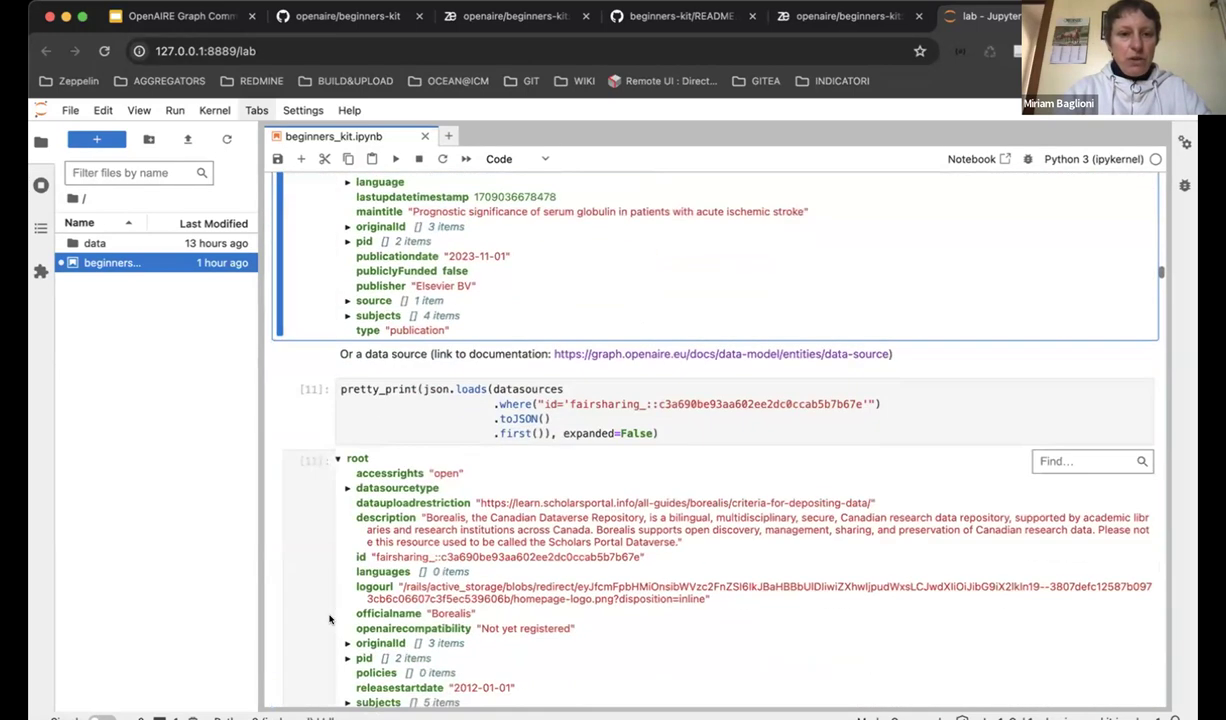
pyautogui.scroll(-2, 329, 620)
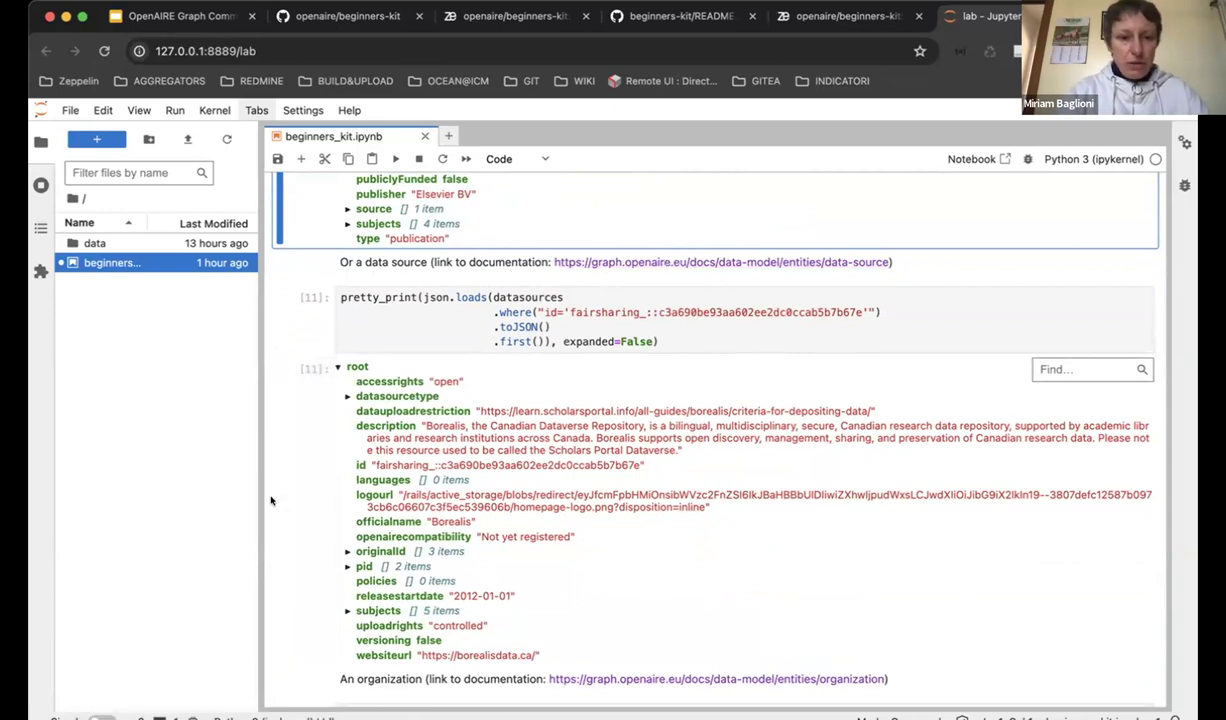
pyautogui.scroll(-2, 270, 500)
# - In the organization example's JSON output, expand the pid list and show the details of its entries 0 to 3
pyautogui.scroll(-5, 270, 500)
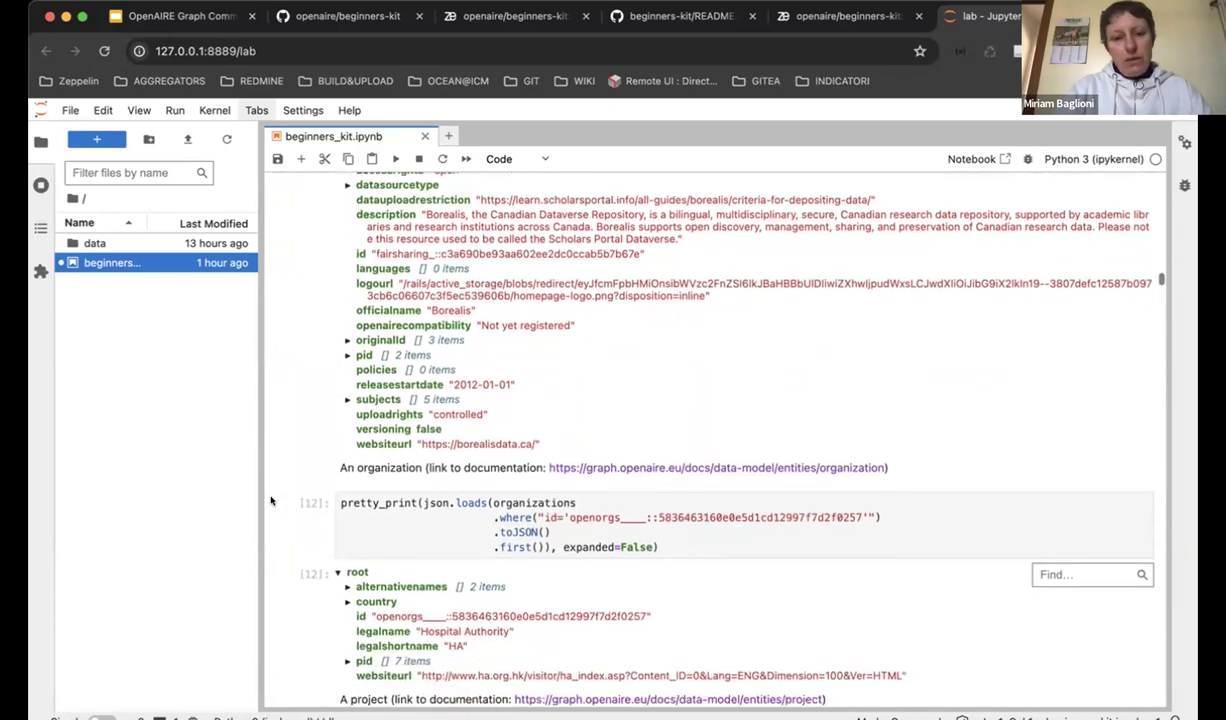
pyautogui.scroll(-1, 270, 500)
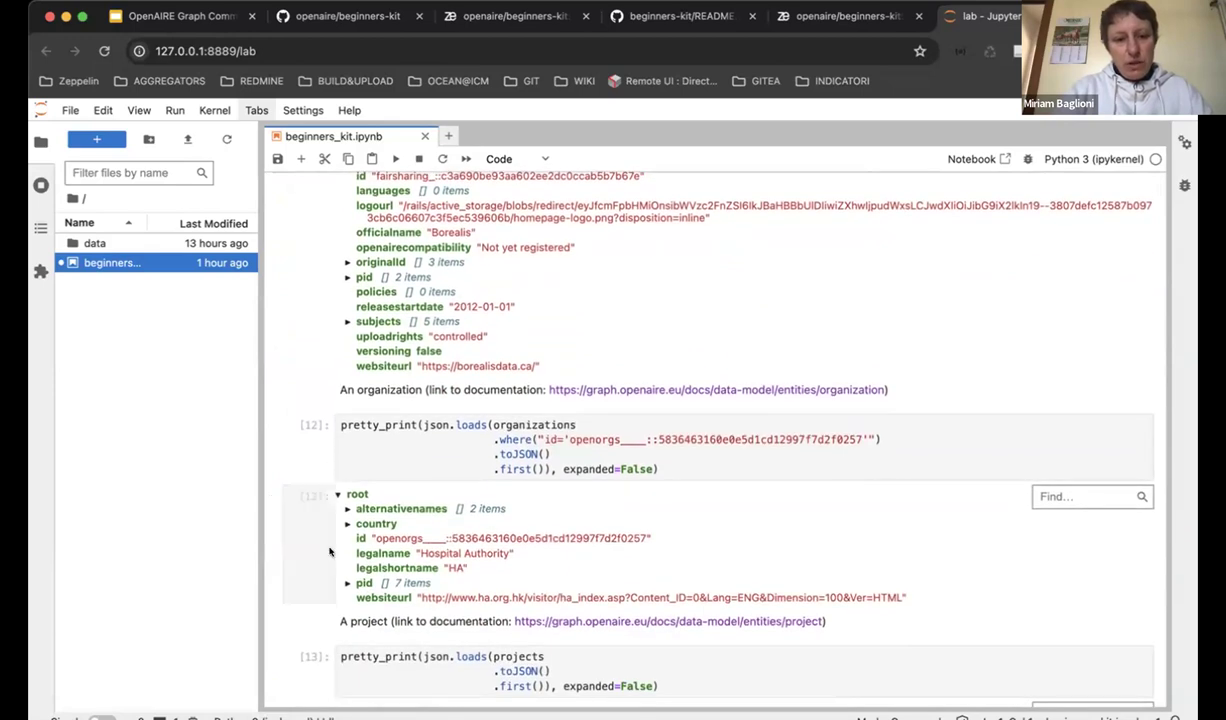
pyautogui.scroll(-1, 305, 570)
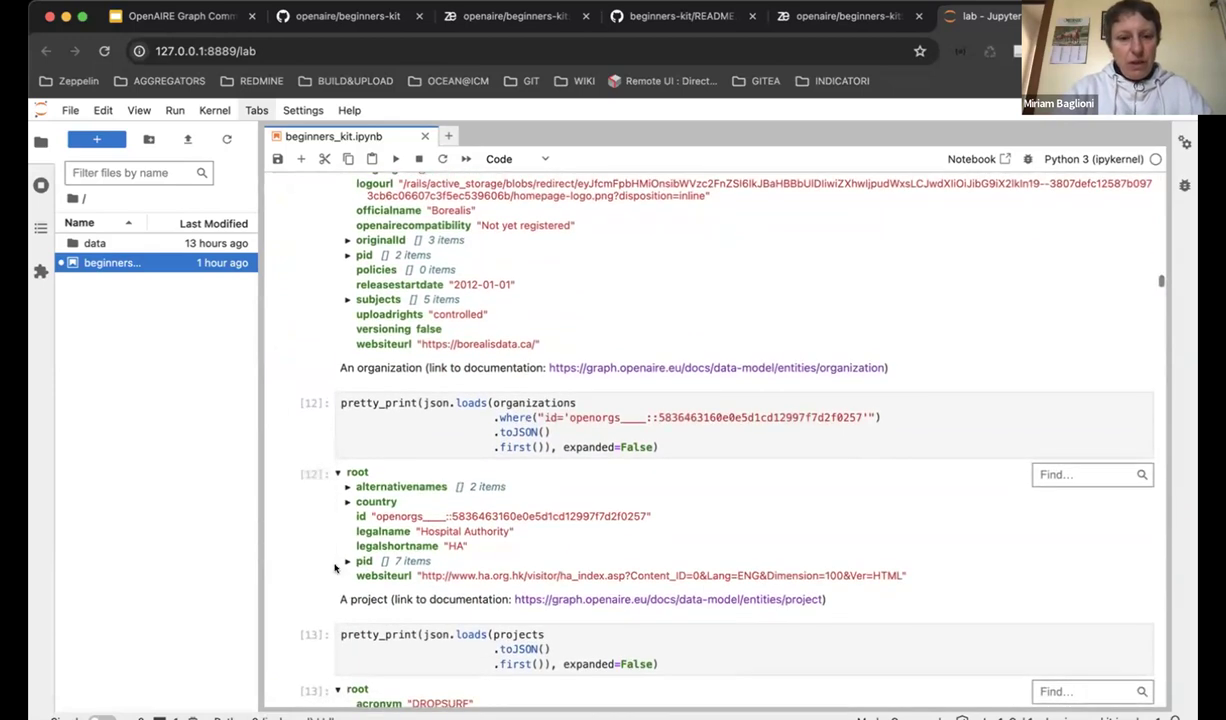
pyautogui.click(347, 561)
pyautogui.scroll(-1, 352, 543)
pyautogui.click(355, 539)
pyautogui.scroll(-2, 353, 535)
pyautogui.click(356, 532)
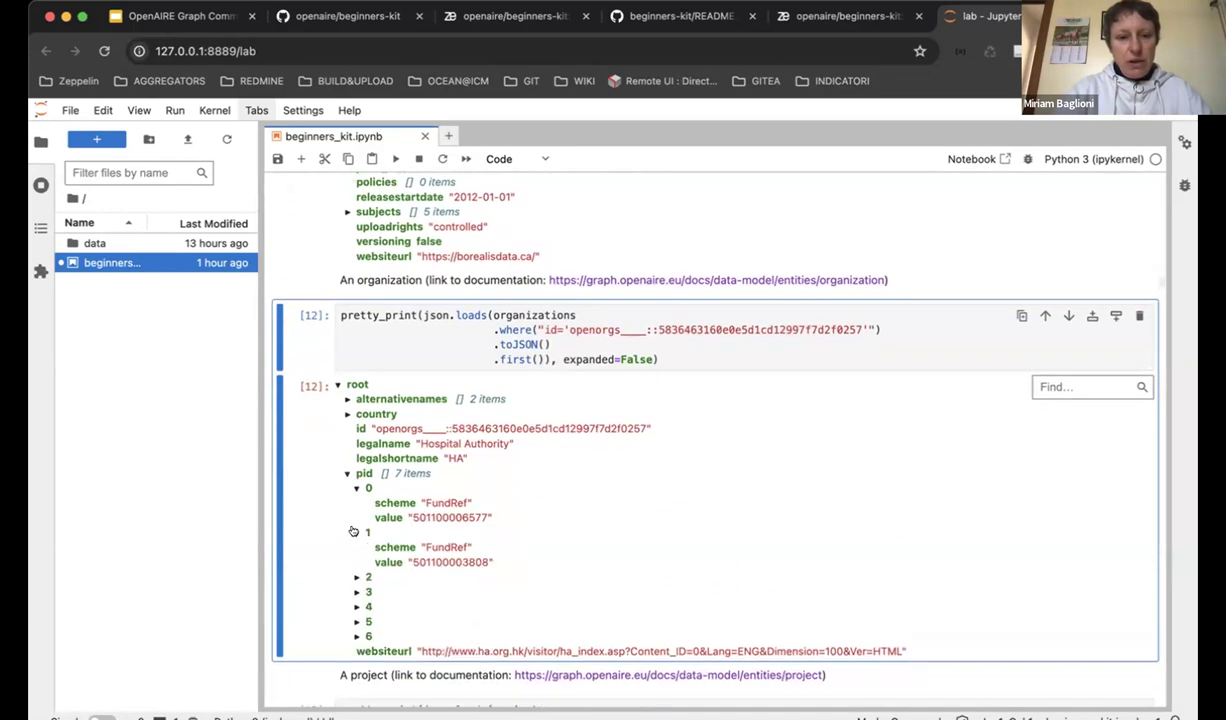
pyautogui.scroll(-2, 358, 547)
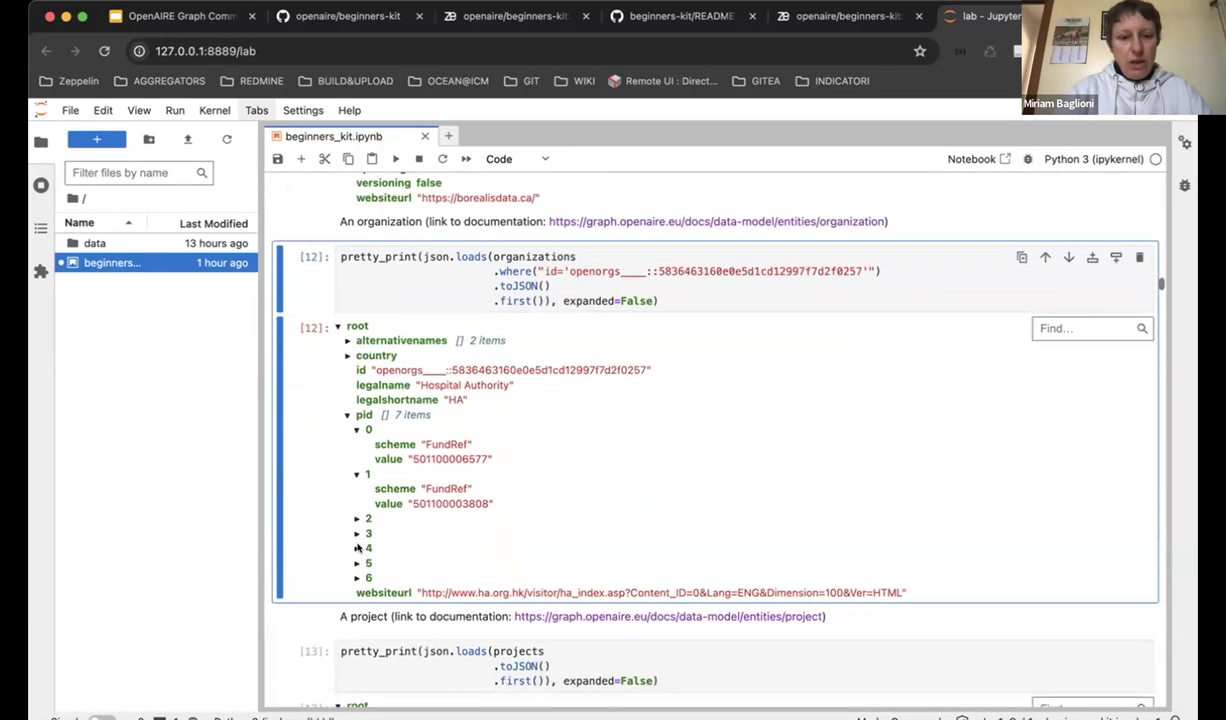
pyautogui.click(355, 519)
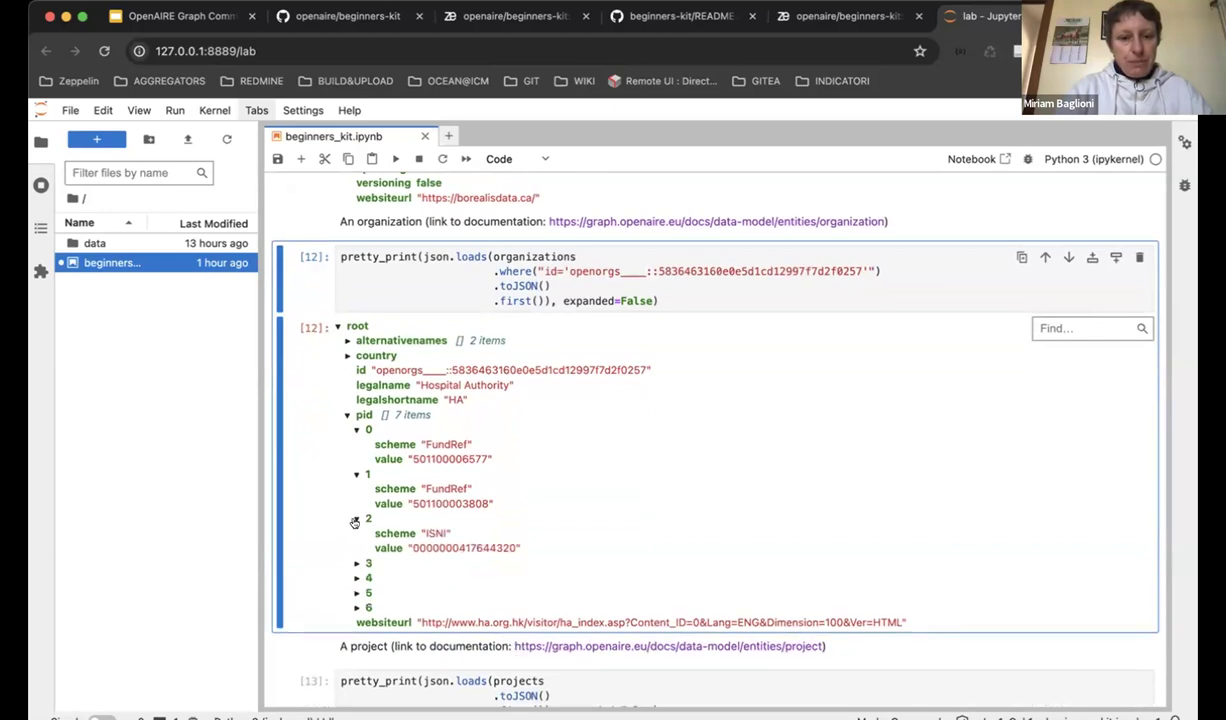
pyautogui.click(355, 563)
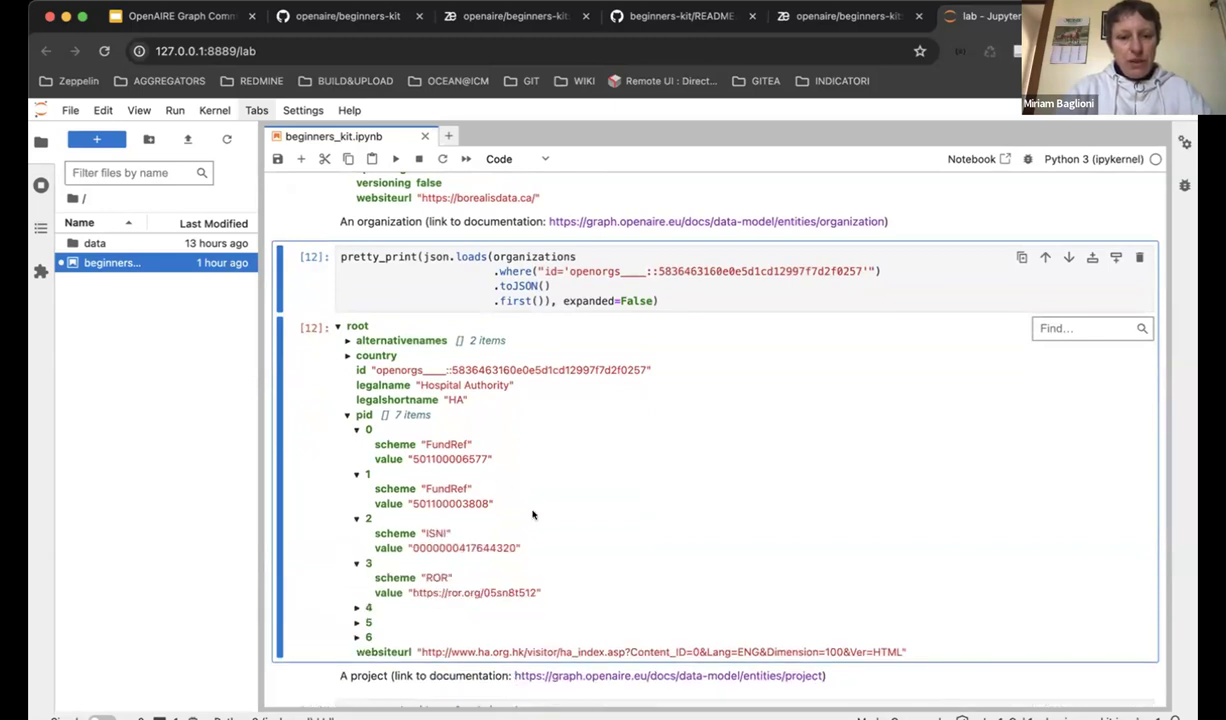
# - Expand entries 4 to 6 of the organization's pid list and move on to the pretty-printed project example
pyautogui.scroll(-3, 533, 510)
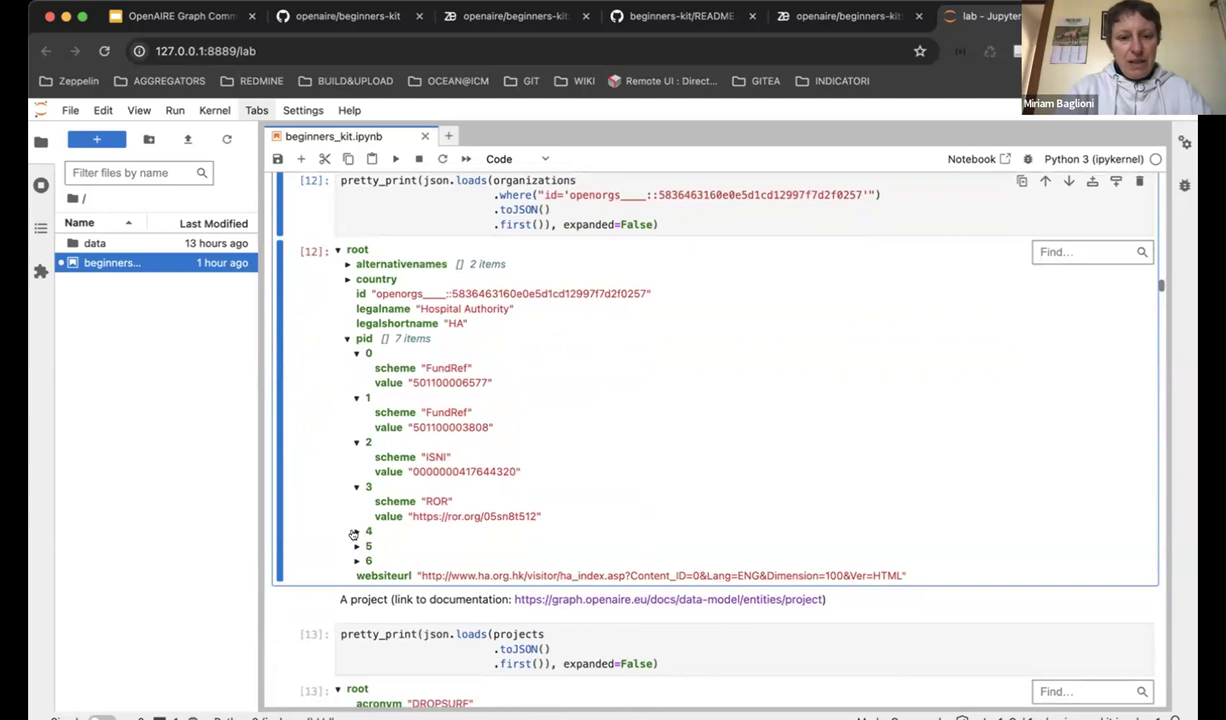
pyautogui.click(355, 532)
pyautogui.scroll(-2, 355, 535)
pyautogui.click(355, 530)
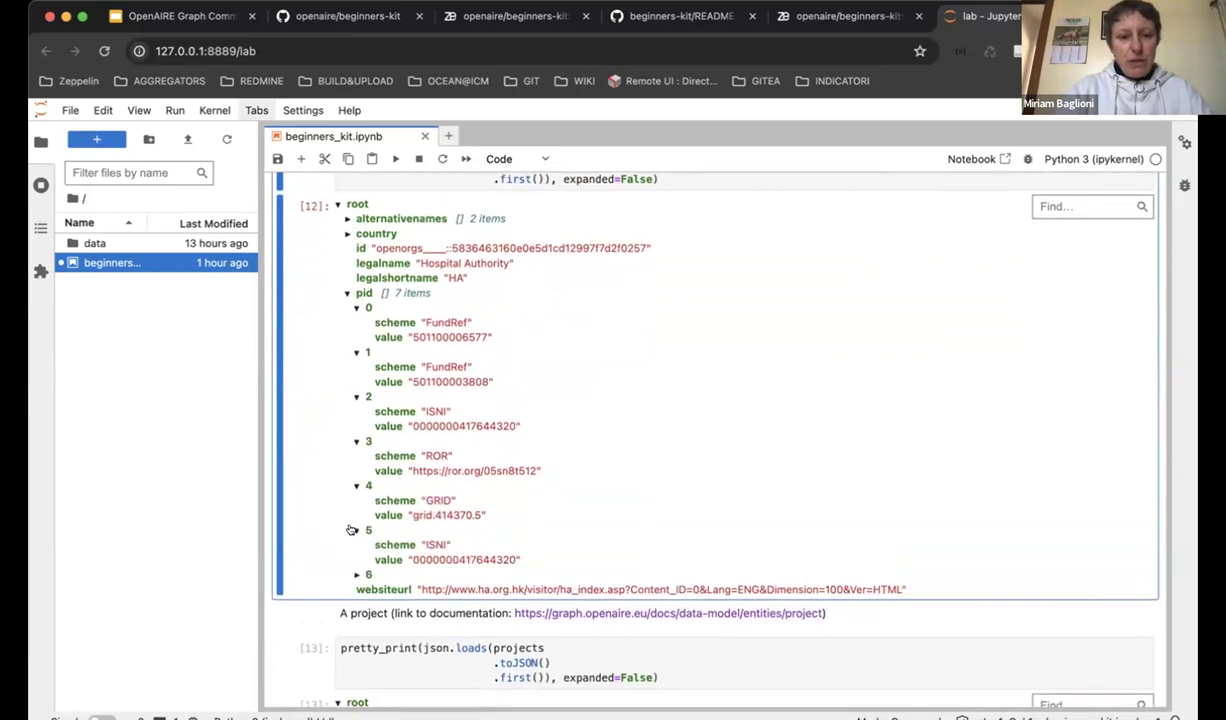
pyautogui.scroll(-1, 350, 529)
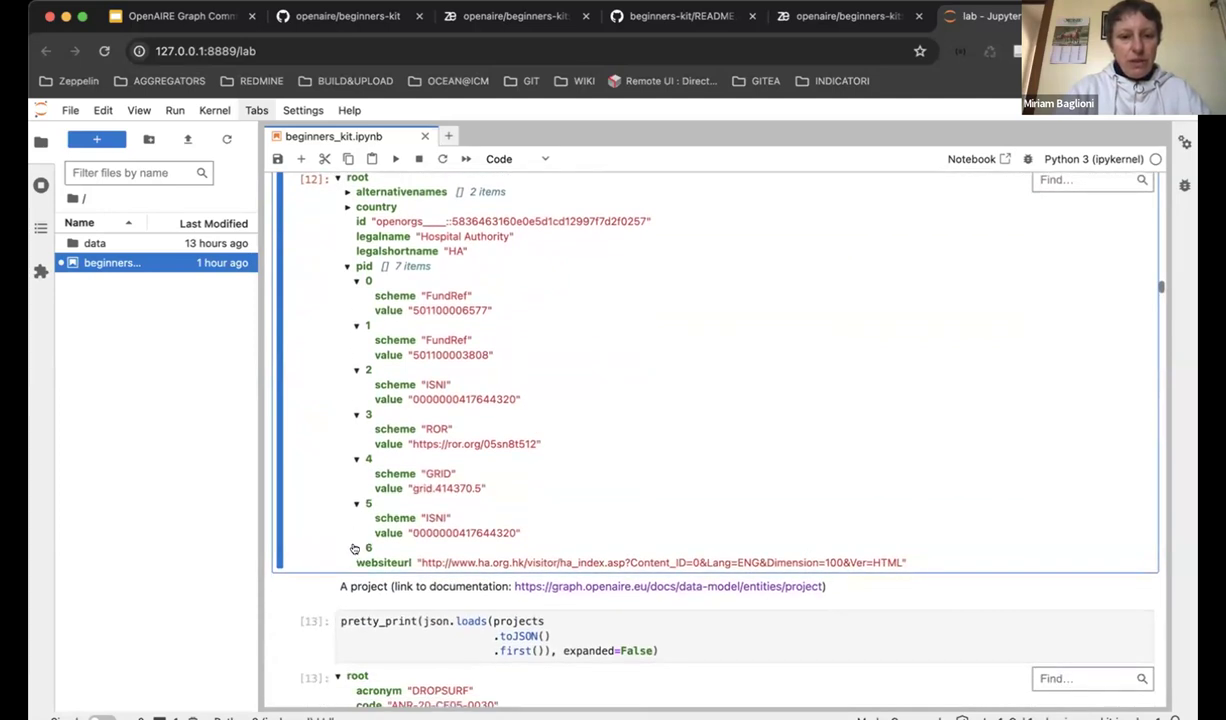
pyautogui.click(354, 548)
pyautogui.scroll(-10, 350, 550)
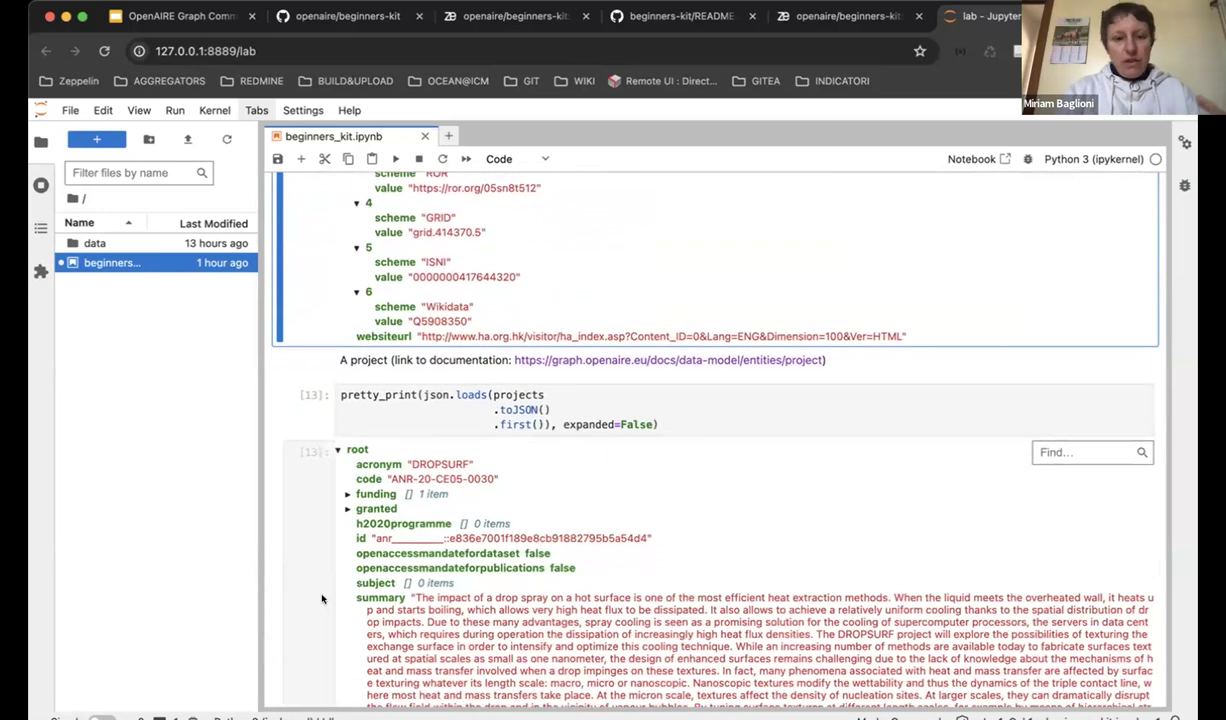
# - Review the pretty-printed project, community and relation examples up to the start of the Exercises section
pyautogui.scroll(-8, 321, 598)
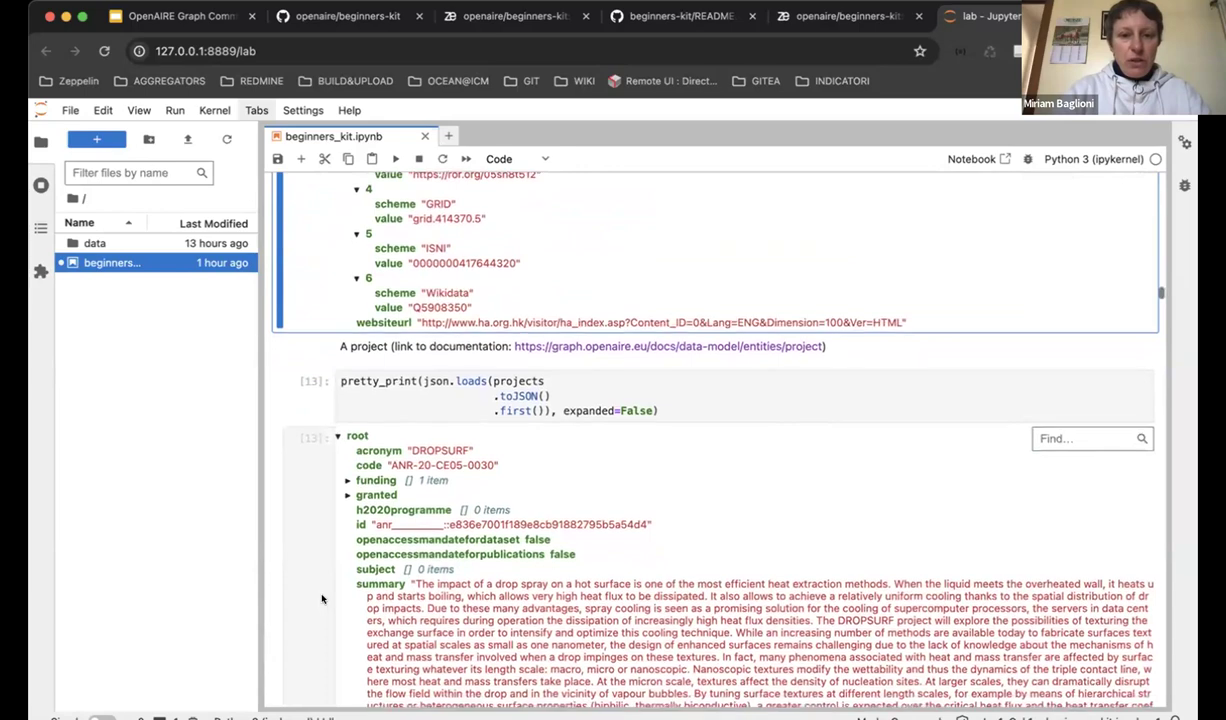
pyautogui.scroll(-8, 321, 596)
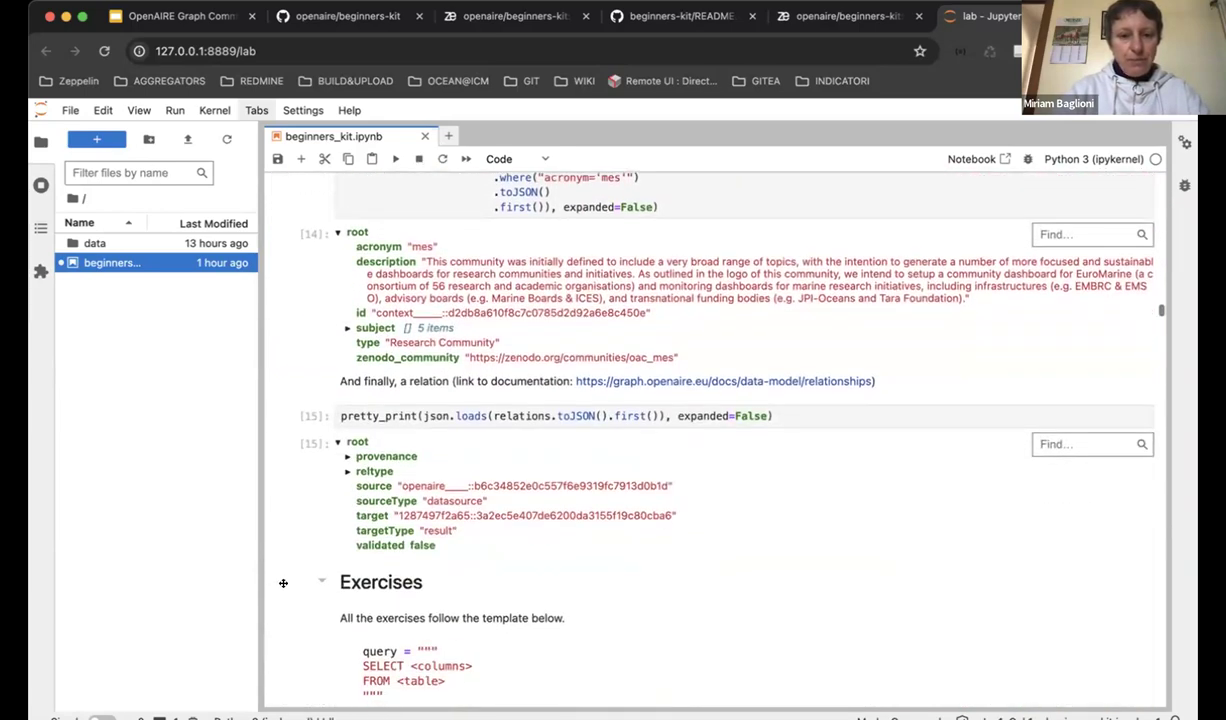
pyautogui.scroll(-1, 320, 518)
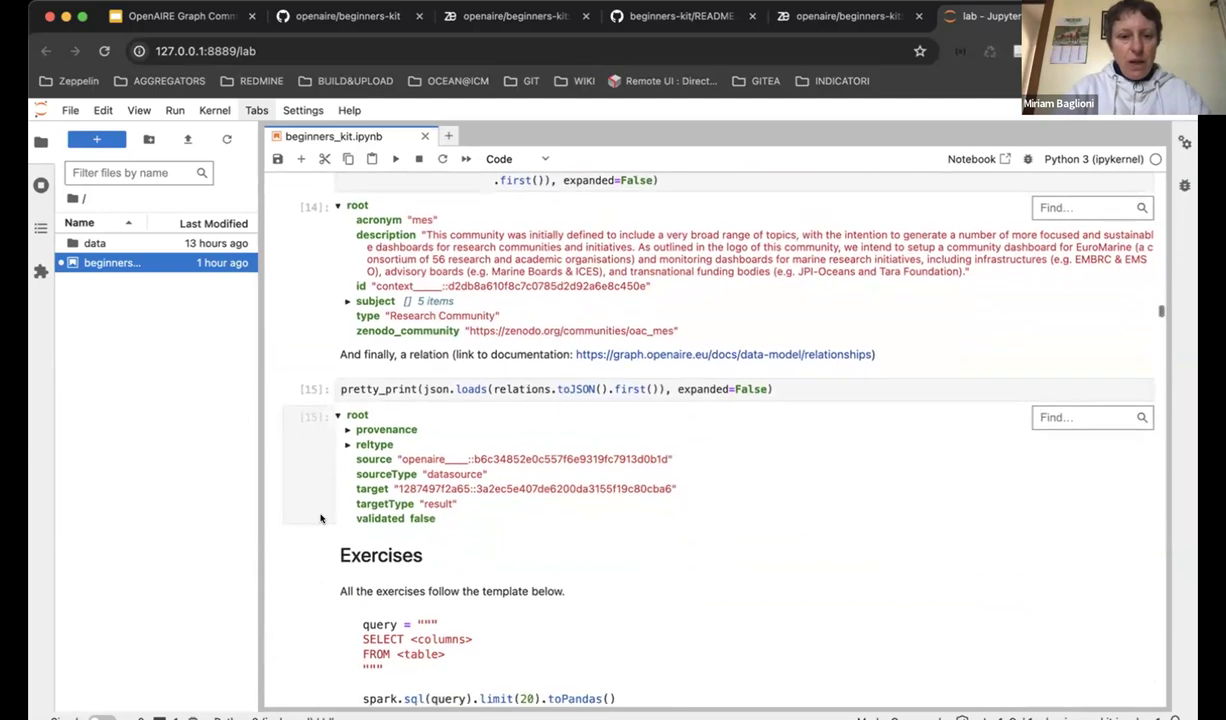
pyautogui.scroll(-4, 320, 518)
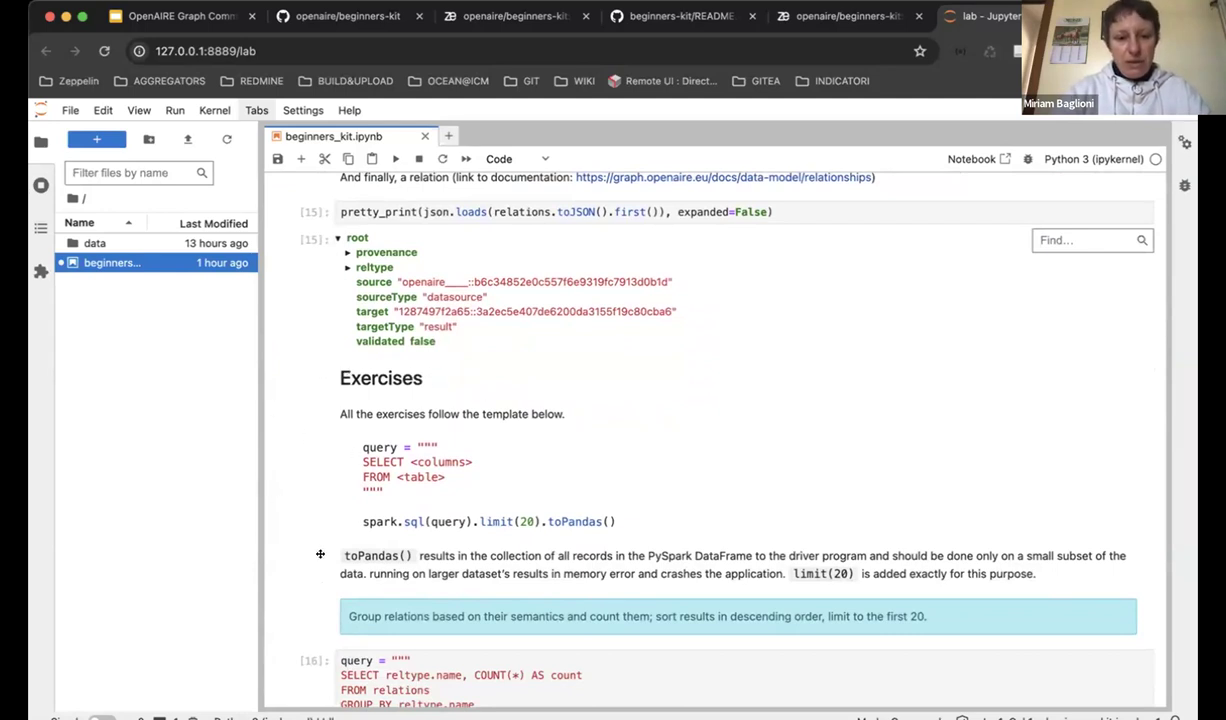
# - Read the exercise query template, its toPandas() and limit(20) note, and the first exercise on grouping relations by semantics
pyautogui.scroll(-1, 320, 553)
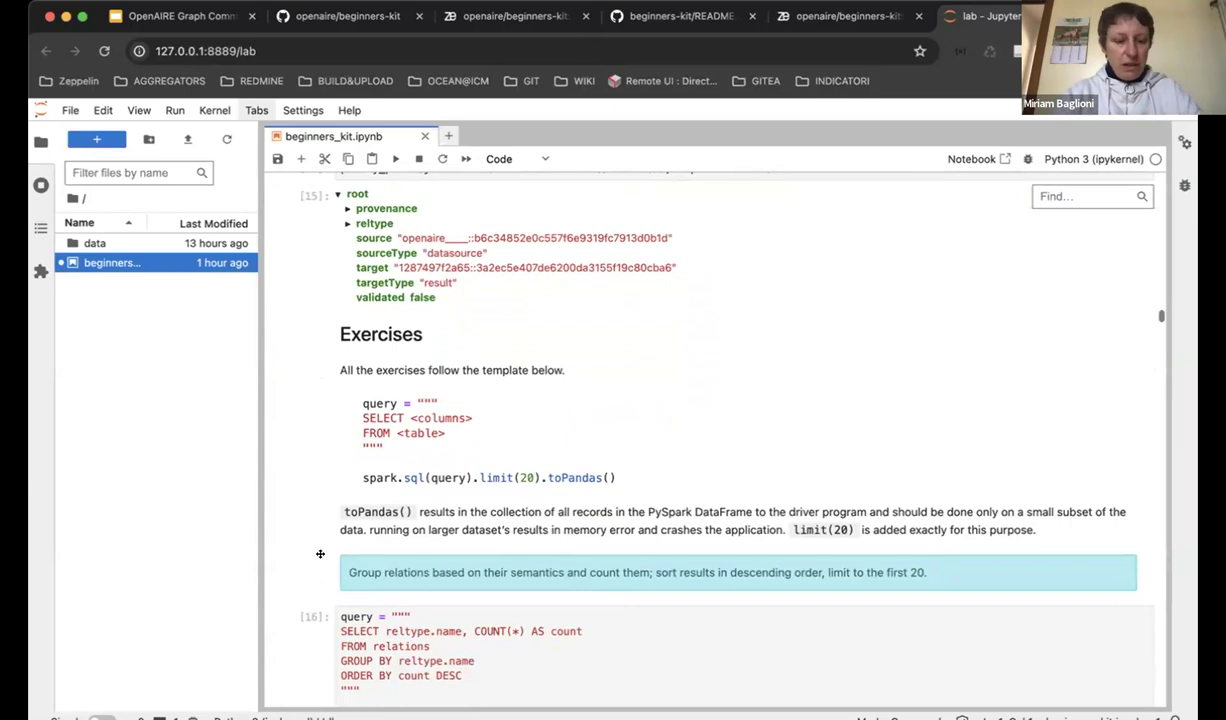
pyautogui.scroll(-3, 320, 553)
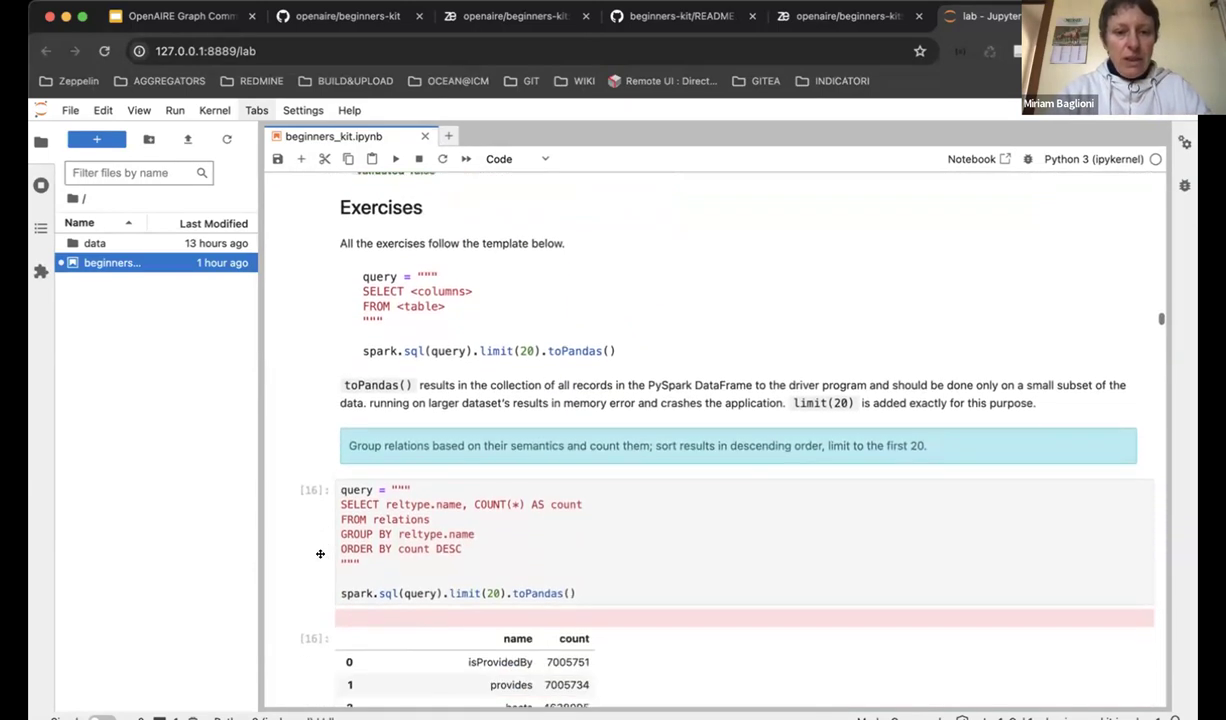
pyautogui.scroll(3, 320, 553)
pyautogui.scroll(-4, 320, 553)
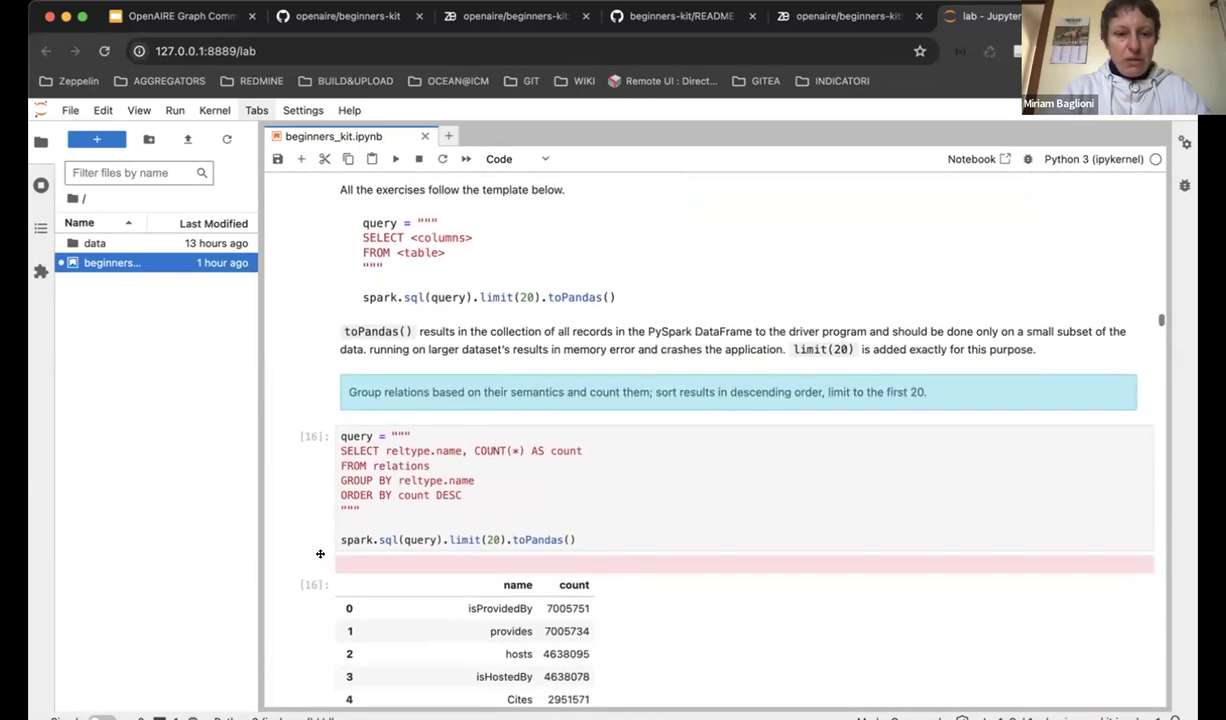
pyautogui.scroll(1, 320, 553)
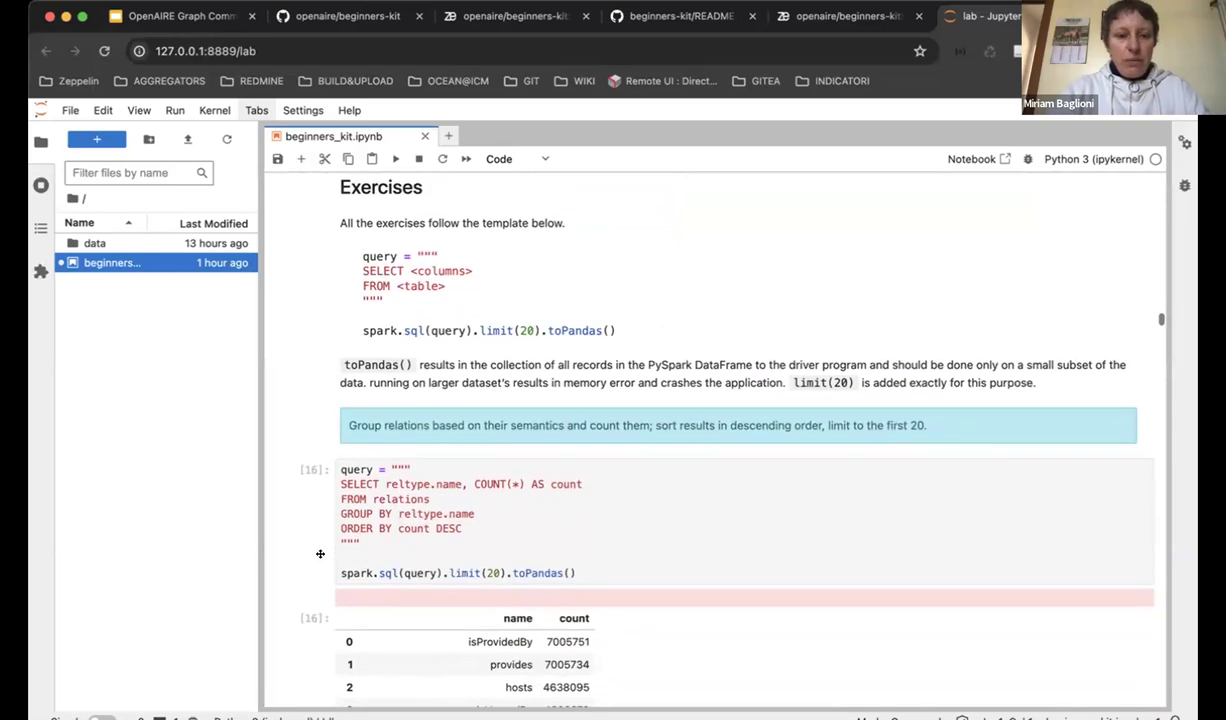
pyautogui.scroll(-1, 296, 547)
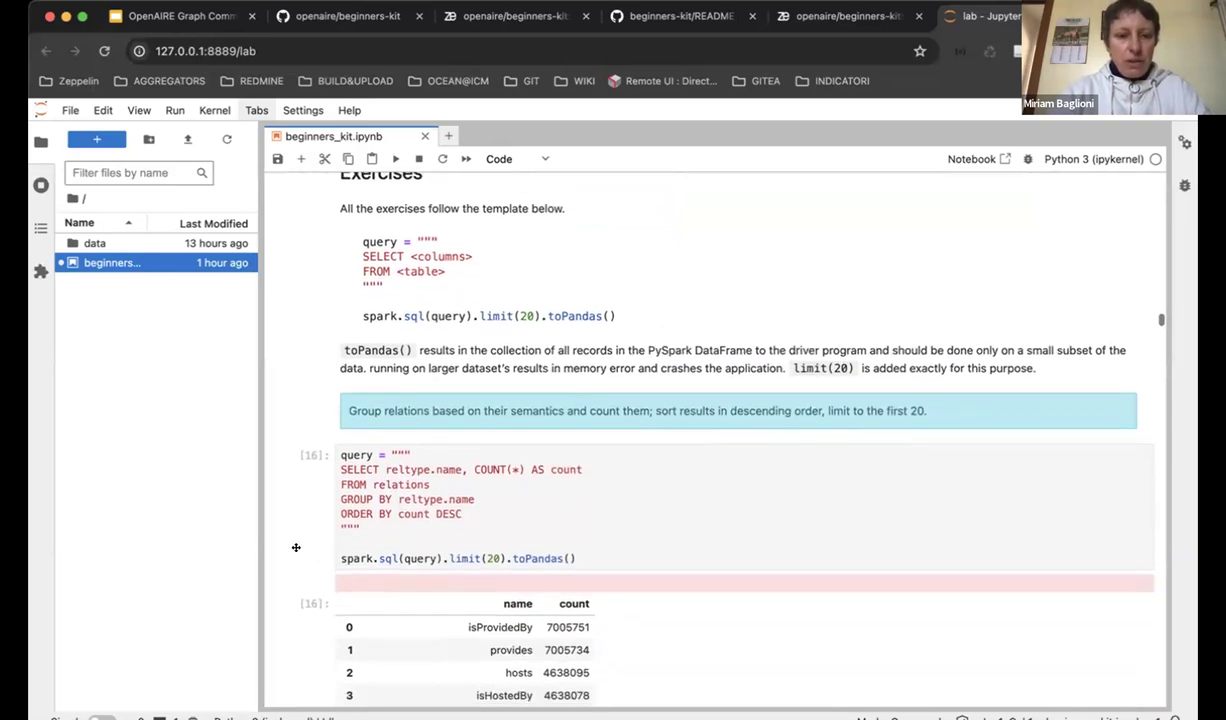
pyautogui.scroll(-4, 296, 547)
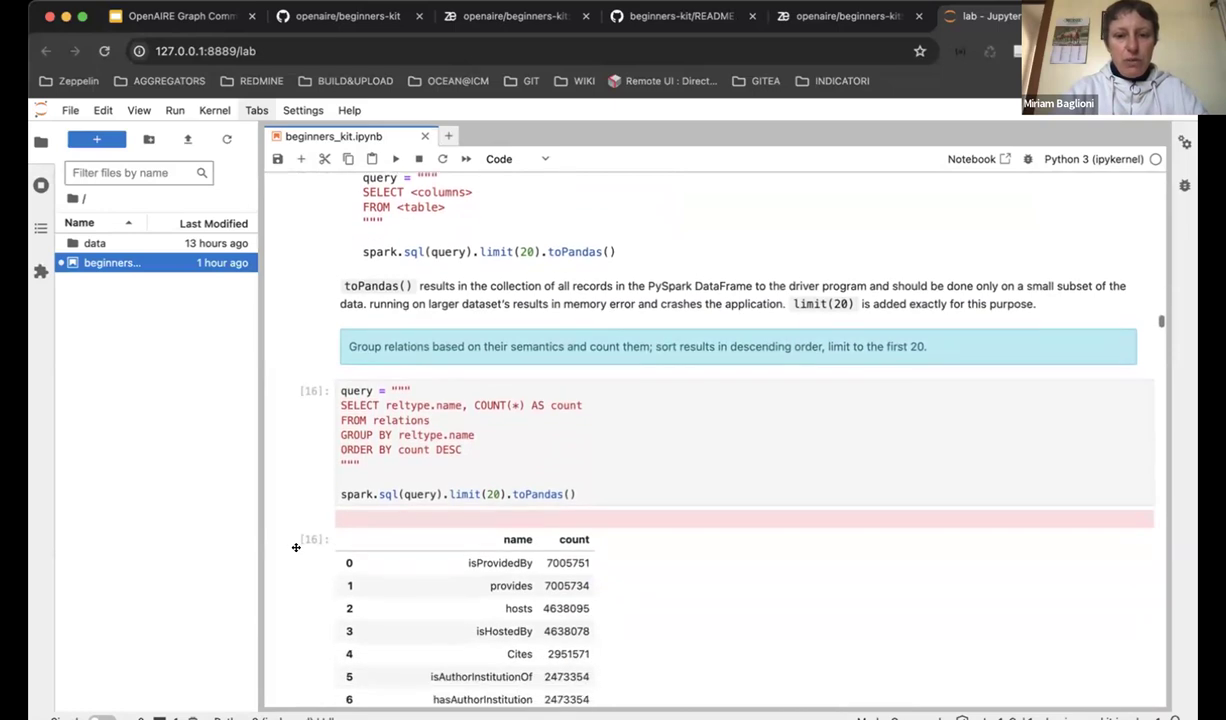
pyautogui.scroll(-6, 295, 553)
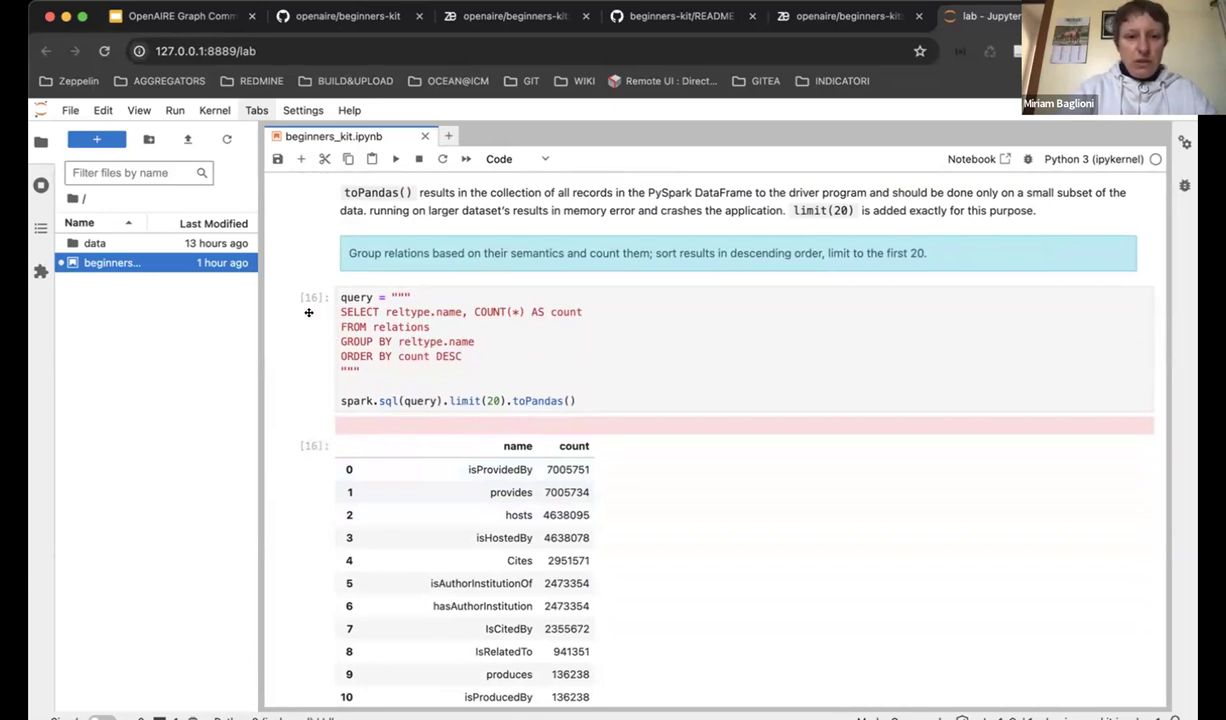
# - Return to the relation example and expand its provenance and reltype fields to show their contents
pyautogui.scroll(7, 308, 312)
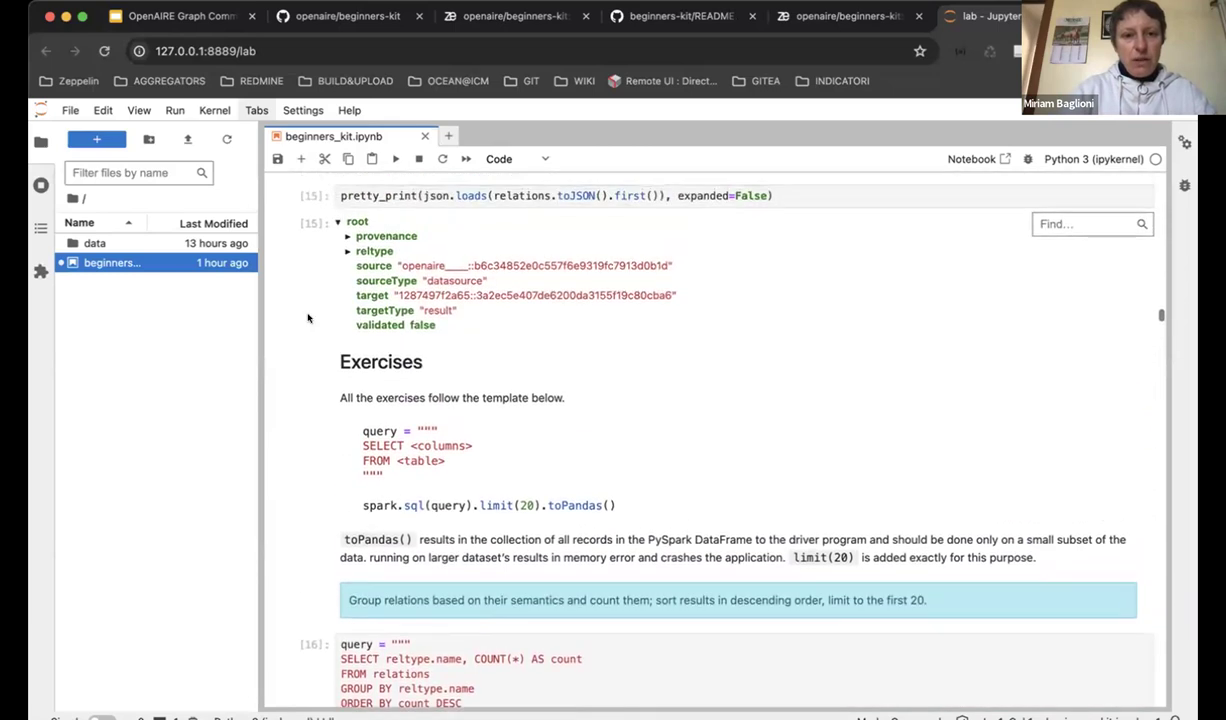
pyautogui.scroll(1, 308, 318)
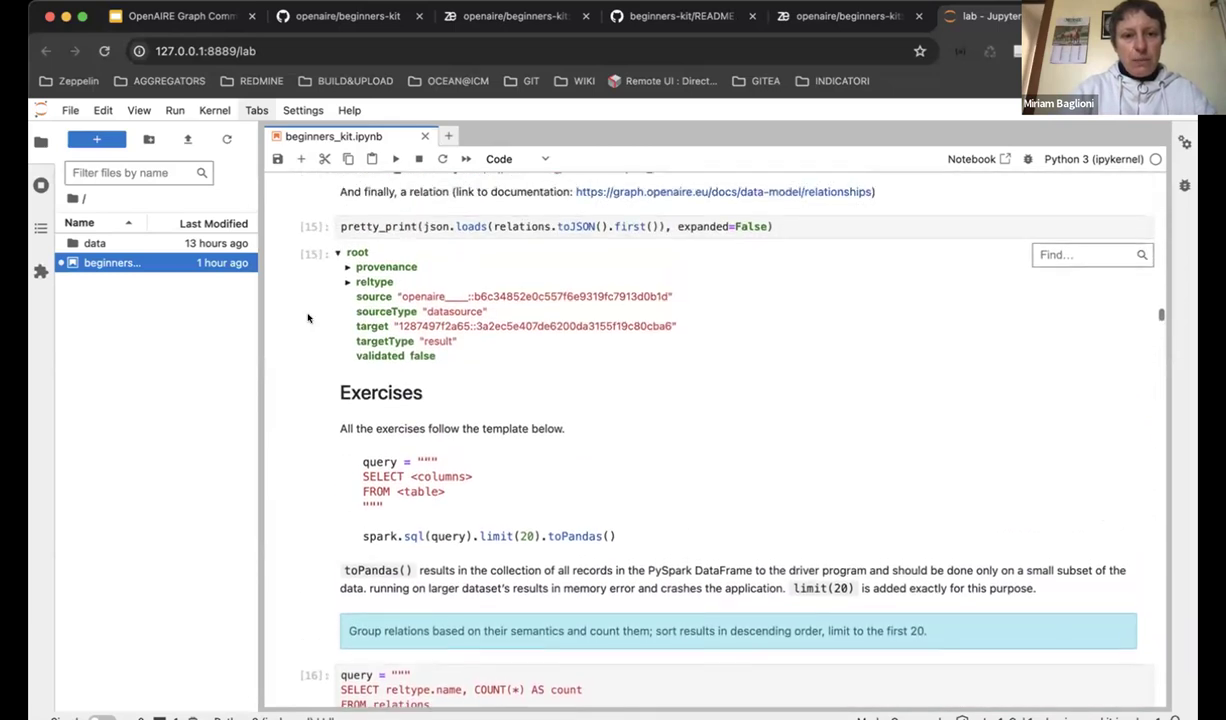
pyautogui.click(342, 264)
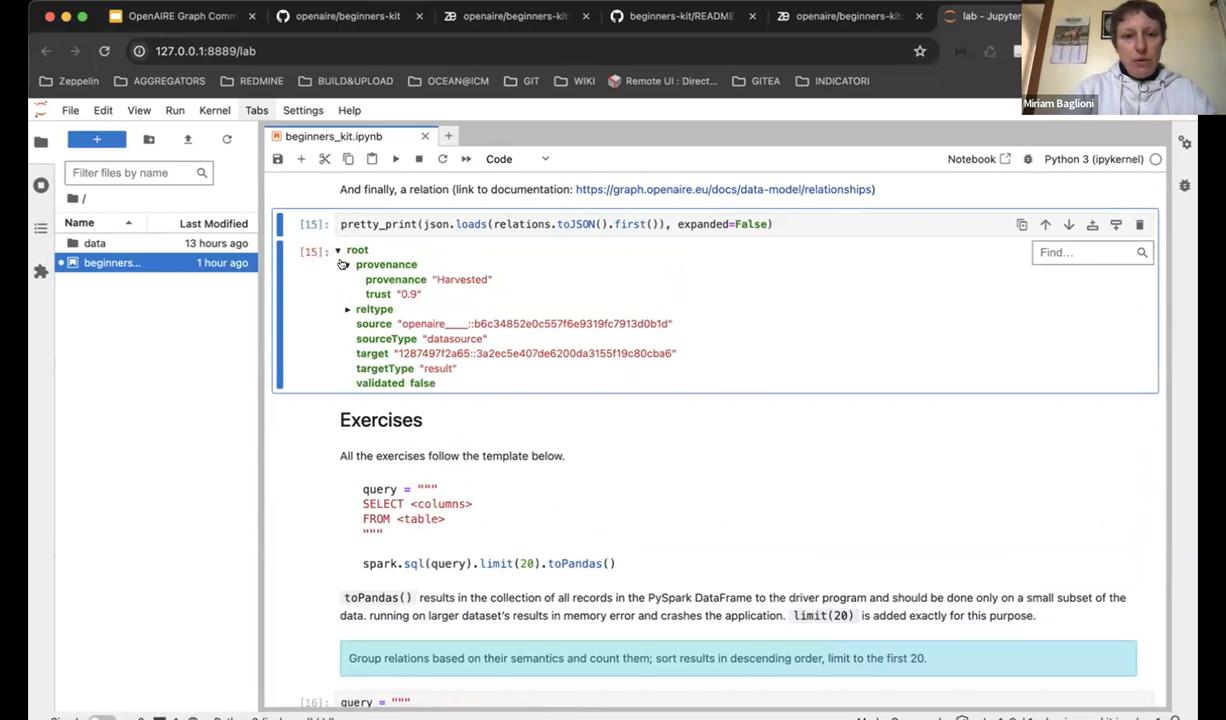
pyautogui.click(339, 309)
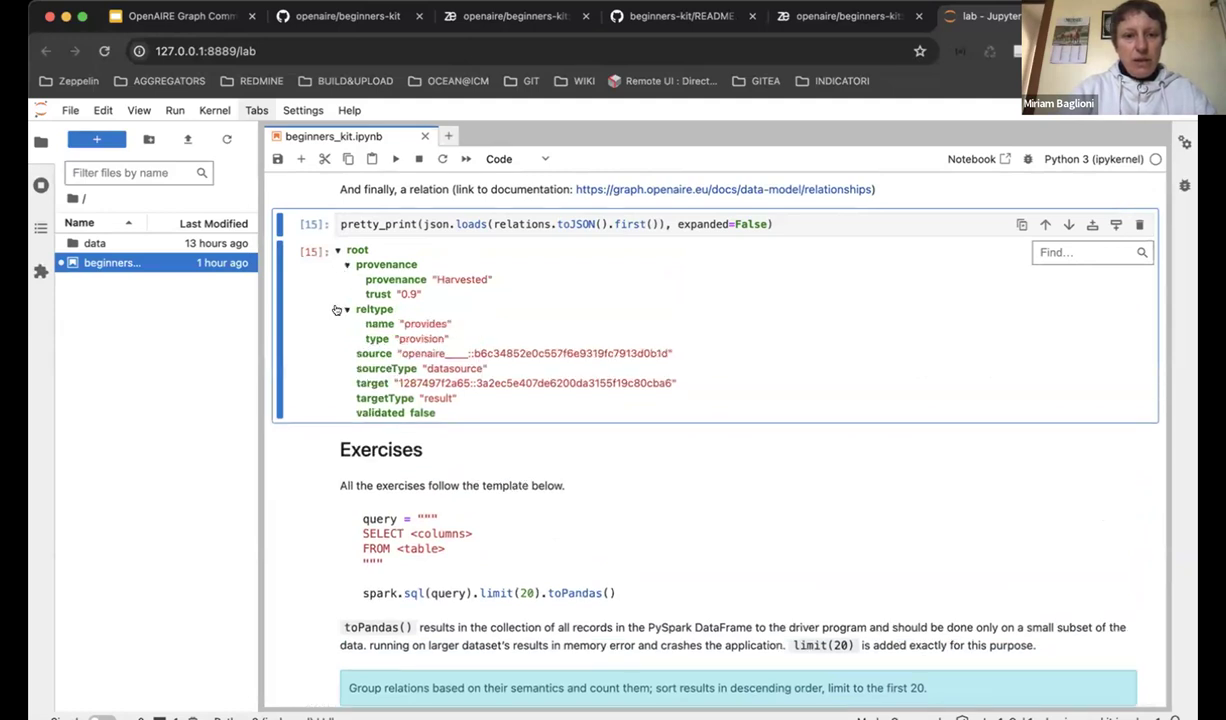
pyautogui.scroll(-1, 320, 346)
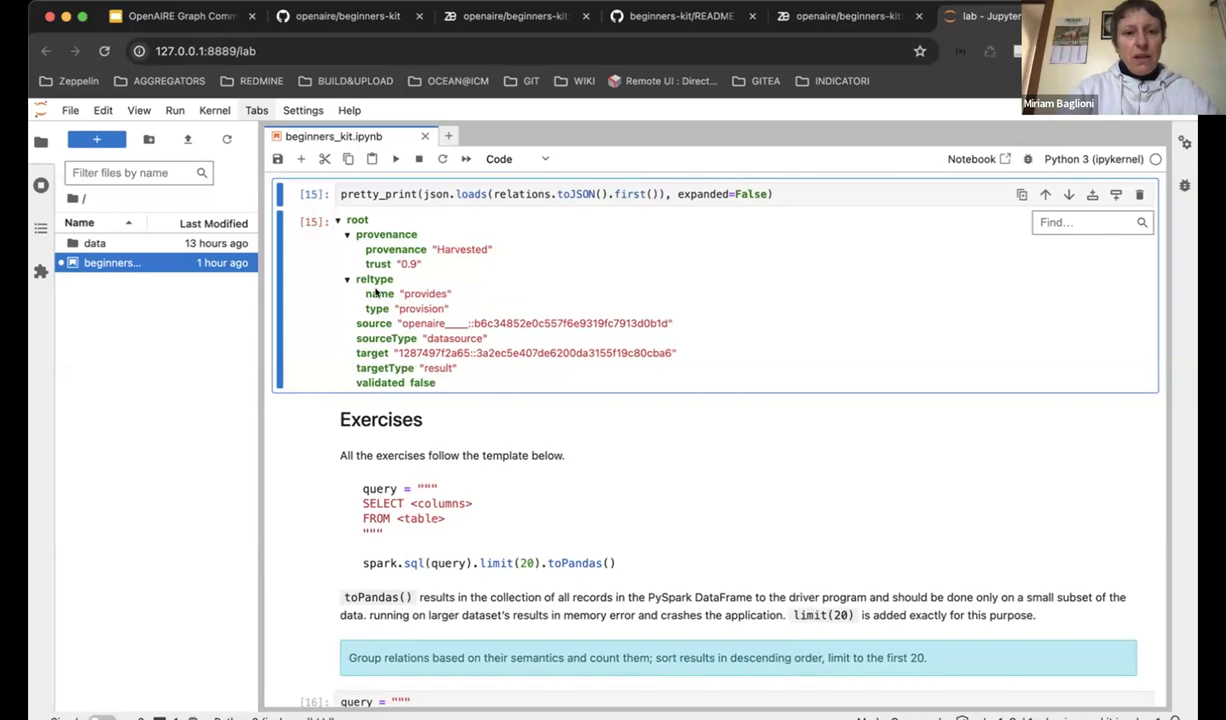
# - Examine the query that counts relations per reltype.name in descending order, together with its result table
pyautogui.scroll(-2, 299, 439)
pyautogui.scroll(-2, 299, 439)
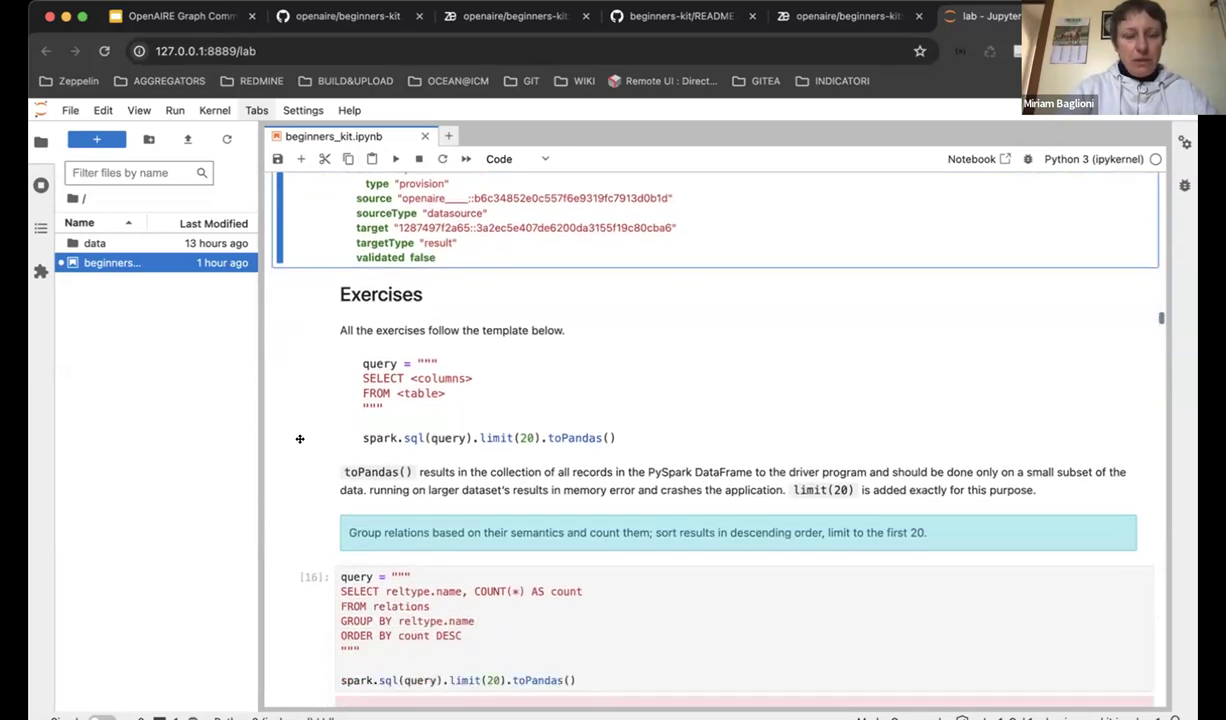
pyautogui.scroll(-7, 299, 438)
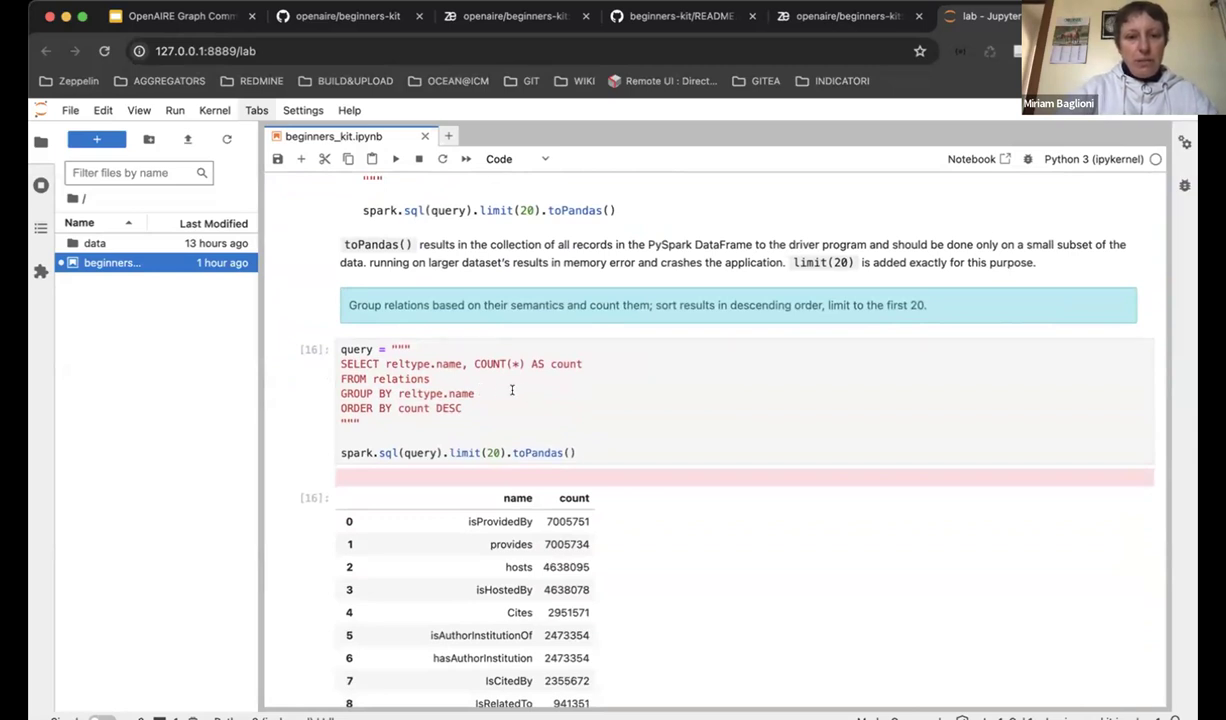
pyautogui.click(453, 378)
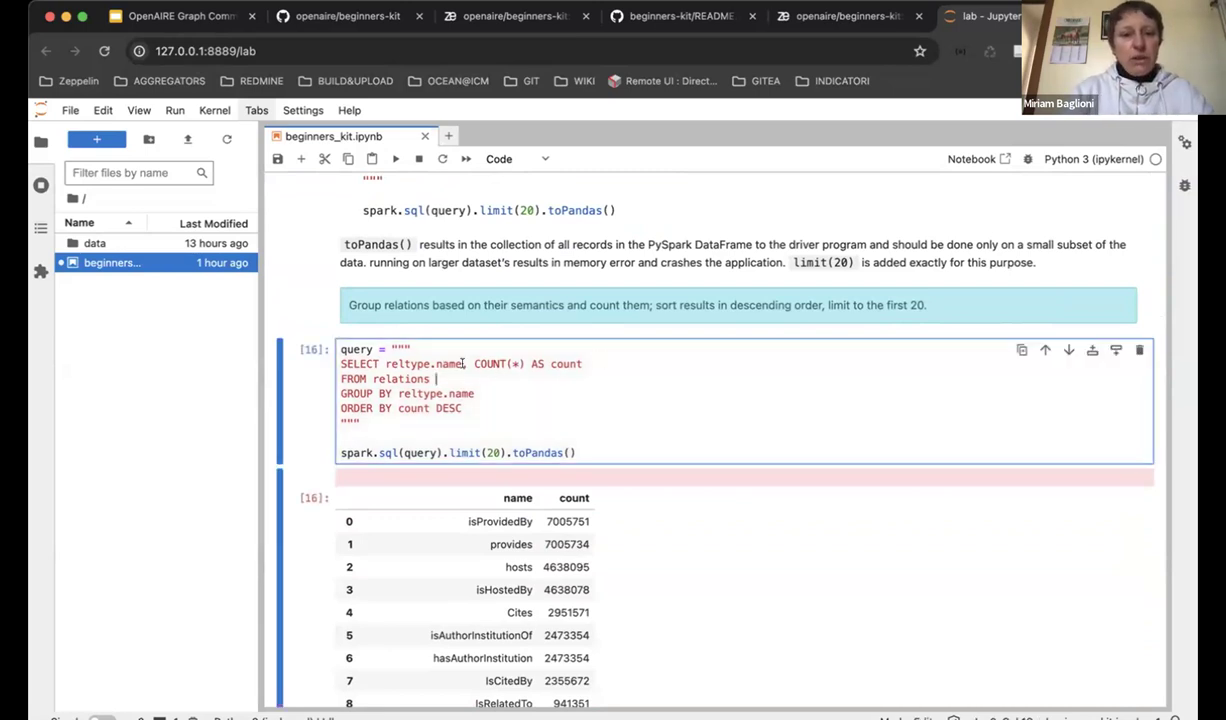
pyautogui.scroll(-1, 456, 372)
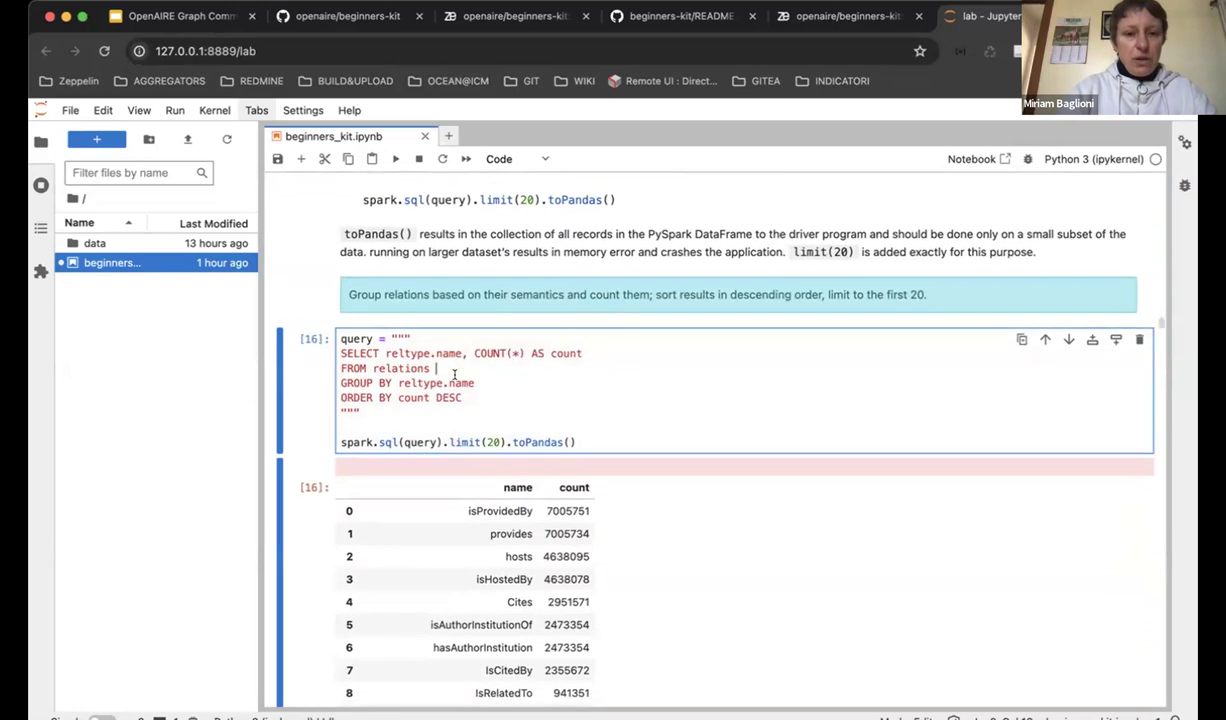
pyautogui.scroll(-5, 307, 545)
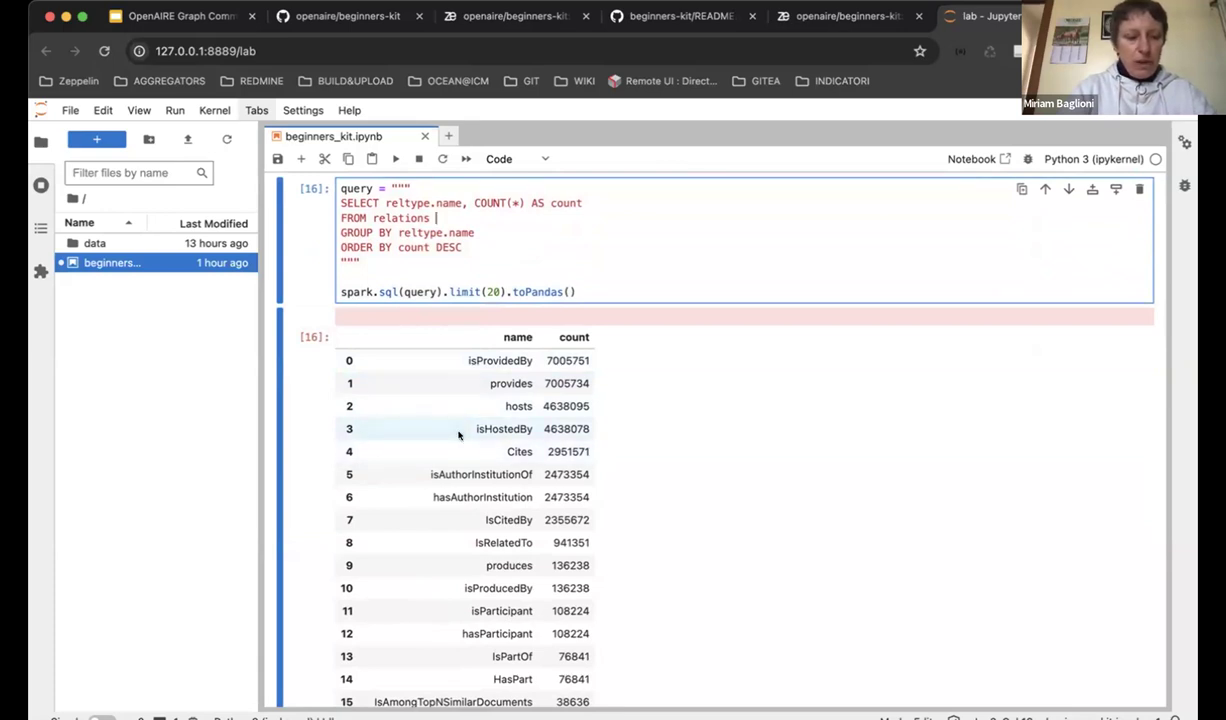
pyautogui.scroll(-1, 459, 434)
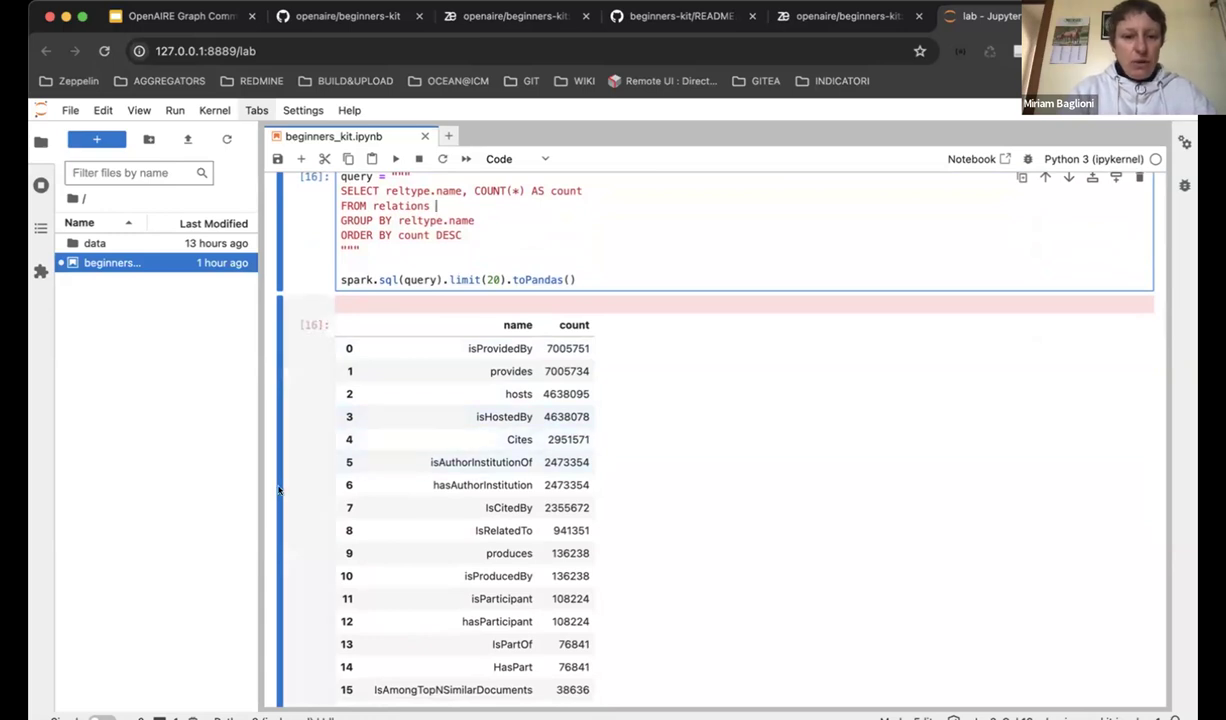
# - Examine the publishing venues exercise, covering the container ISSN and name query on publications and its result table
pyautogui.scroll(-3, 288, 505)
pyautogui.scroll(-6, 297, 531)
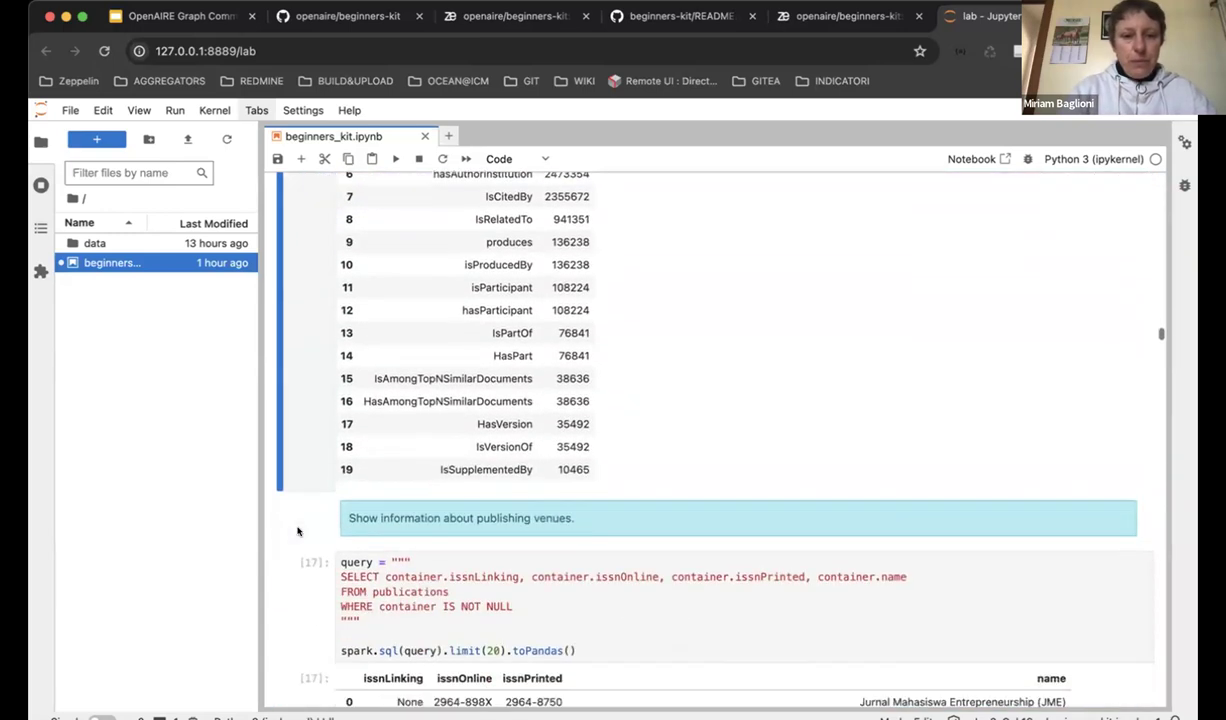
pyautogui.scroll(-2, 297, 531)
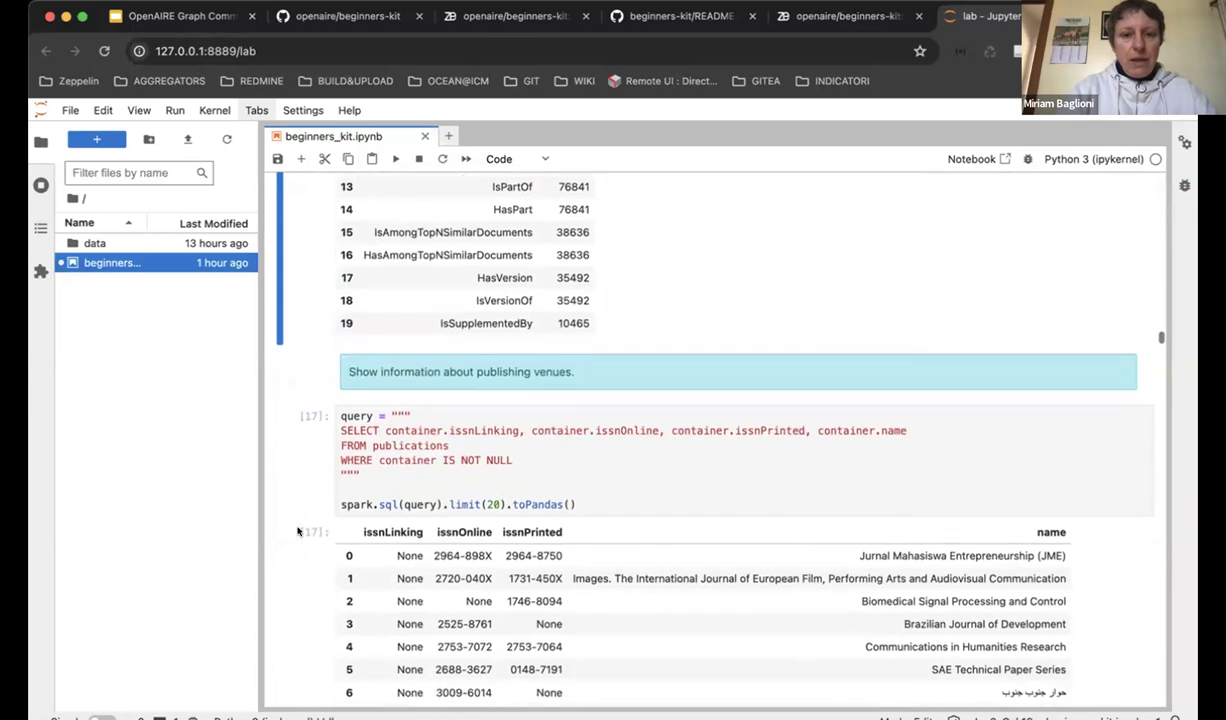
pyautogui.scroll(-1, 297, 531)
pyautogui.scroll(-2, 297, 531)
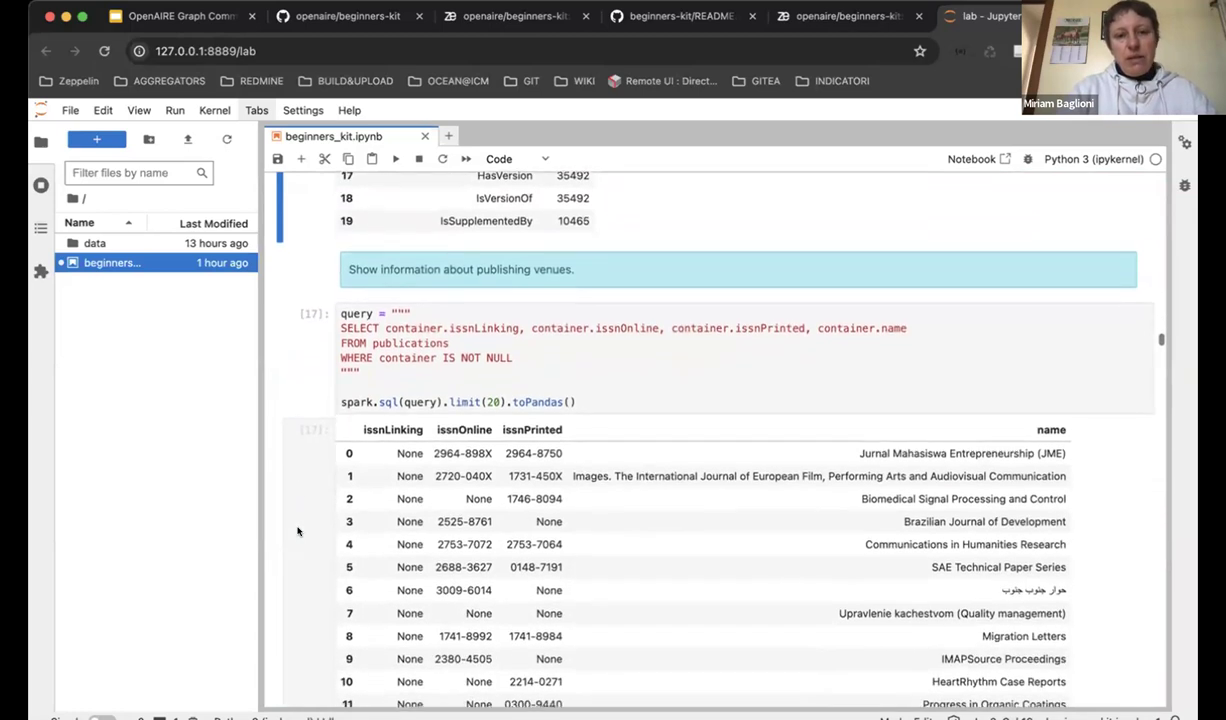
pyautogui.scroll(1, 297, 531)
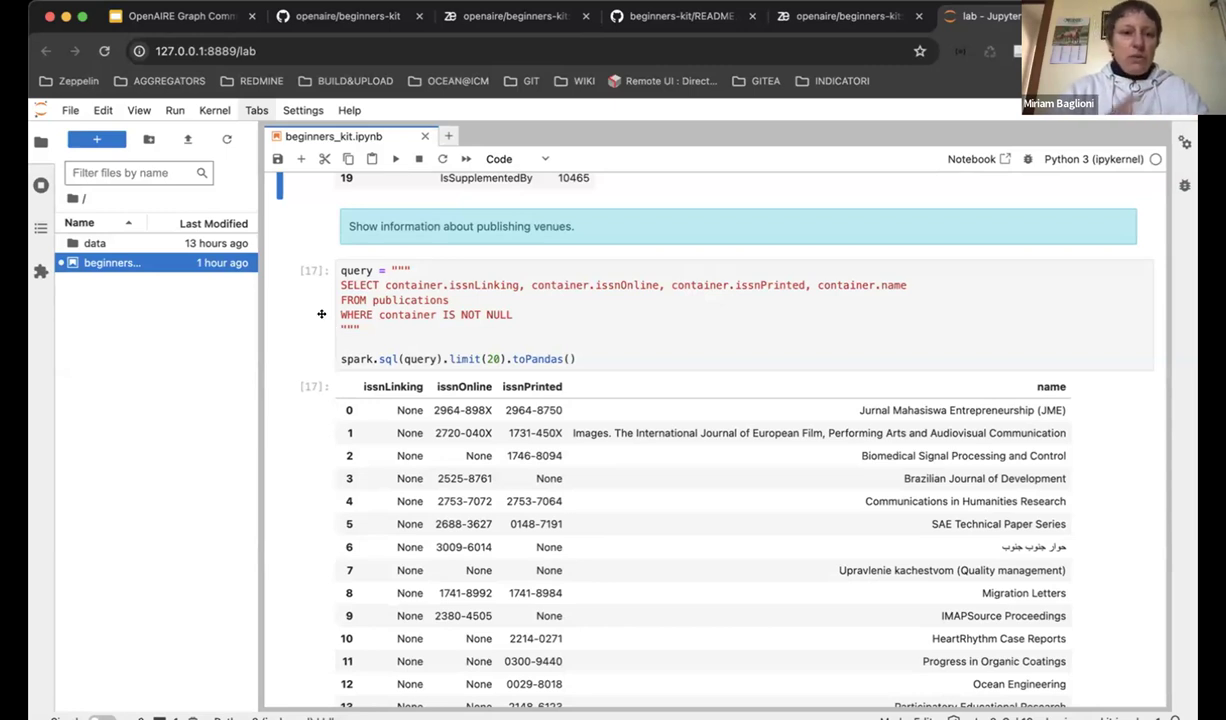
pyautogui.scroll(-1, 321, 314)
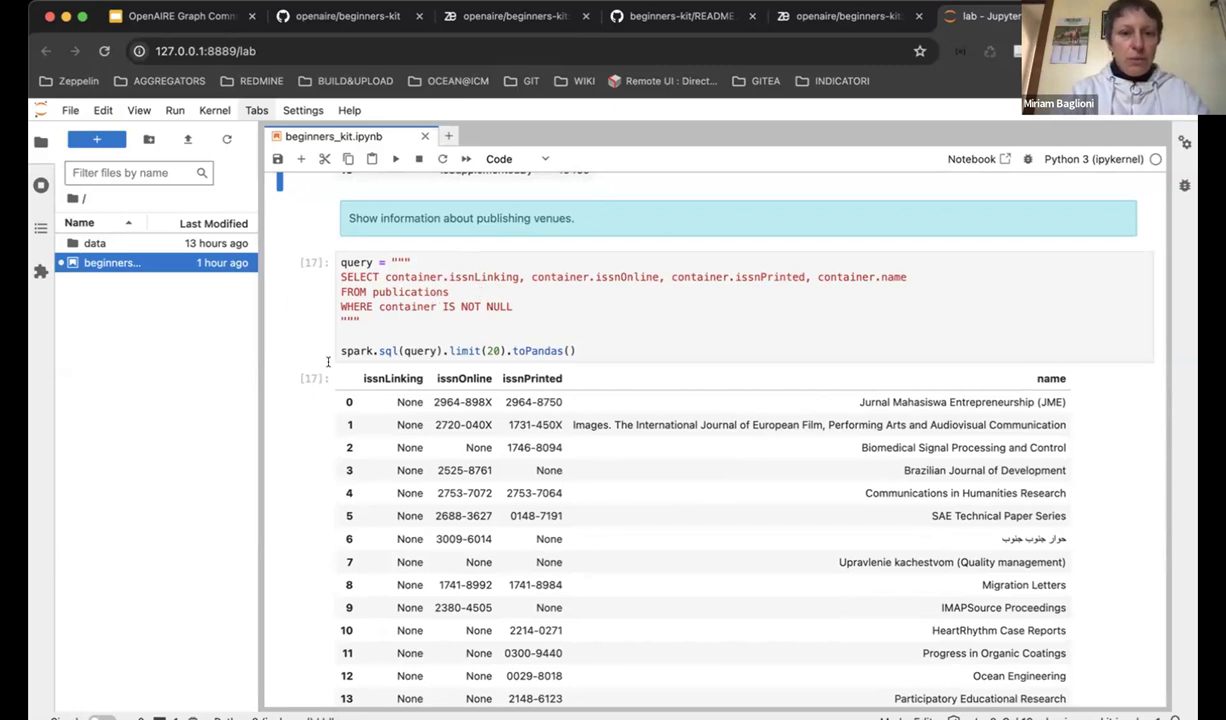
pyautogui.scroll(-5, 295, 478)
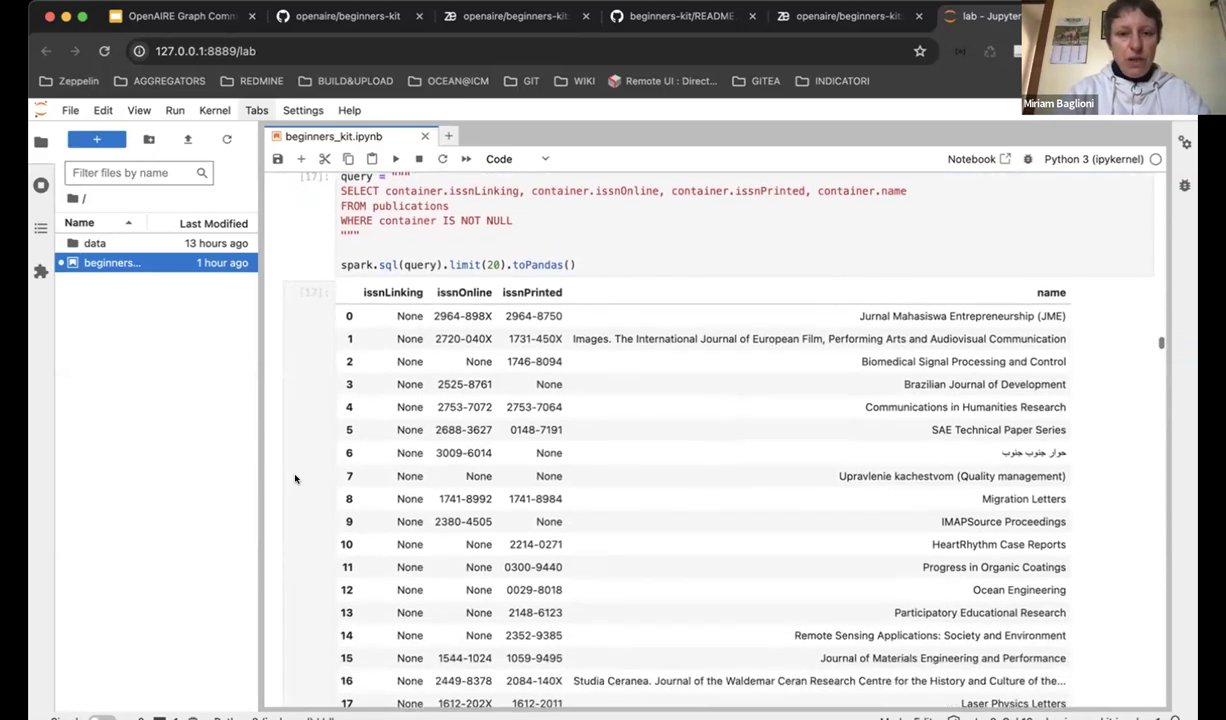
pyautogui.scroll(-1, 295, 478)
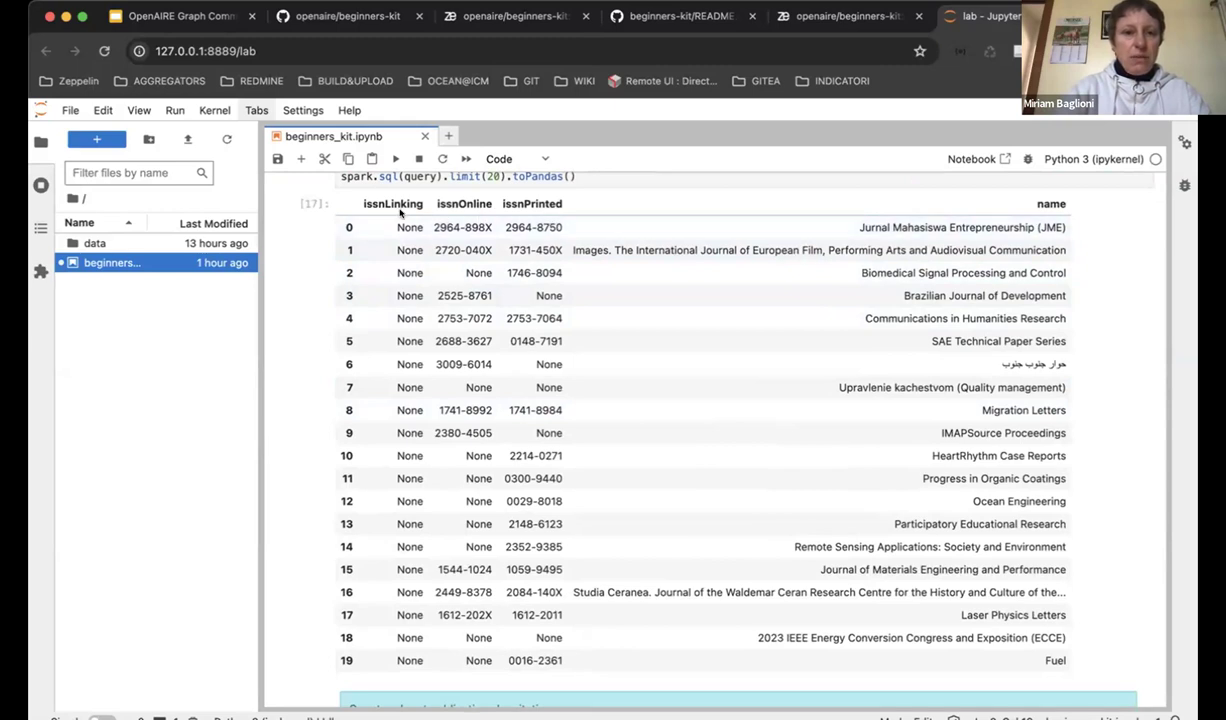
pyautogui.scroll(-2, 295, 319)
# - Examine the exercise that counts and sorts publications by citations, highlighting the IsCitedBy relation name in its query, and view the results
pyautogui.scroll(-10, 295, 319)
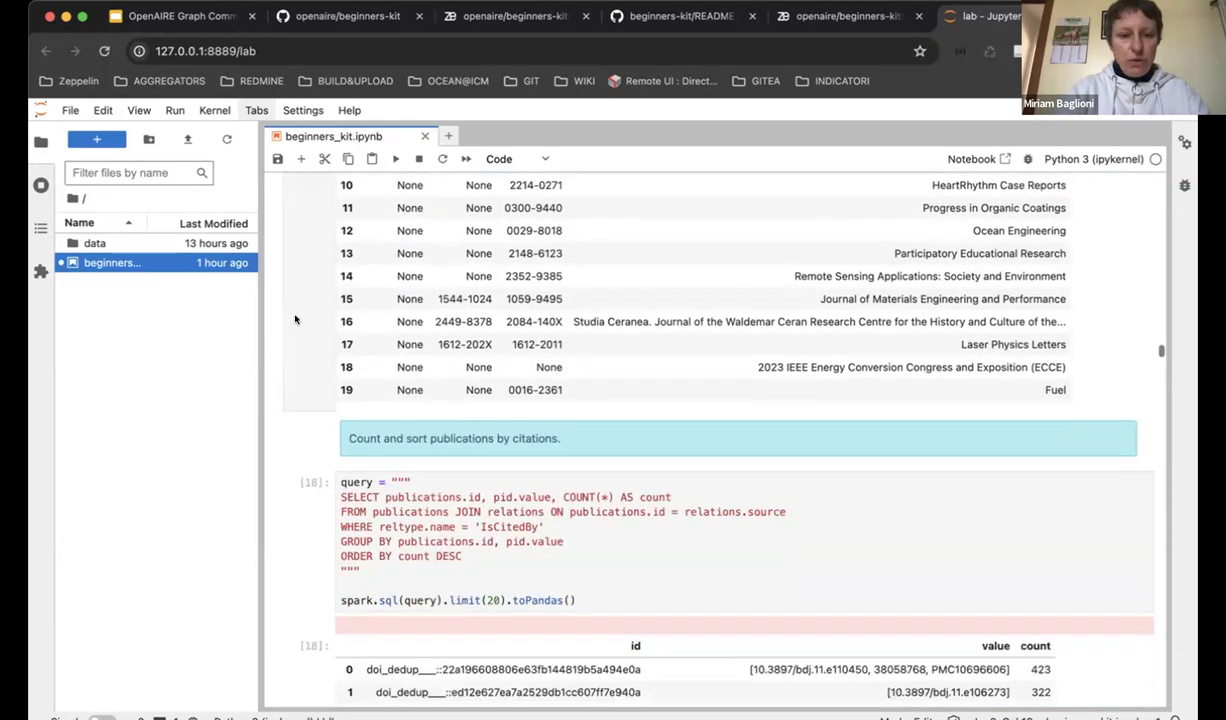
pyautogui.scroll(-2, 295, 319)
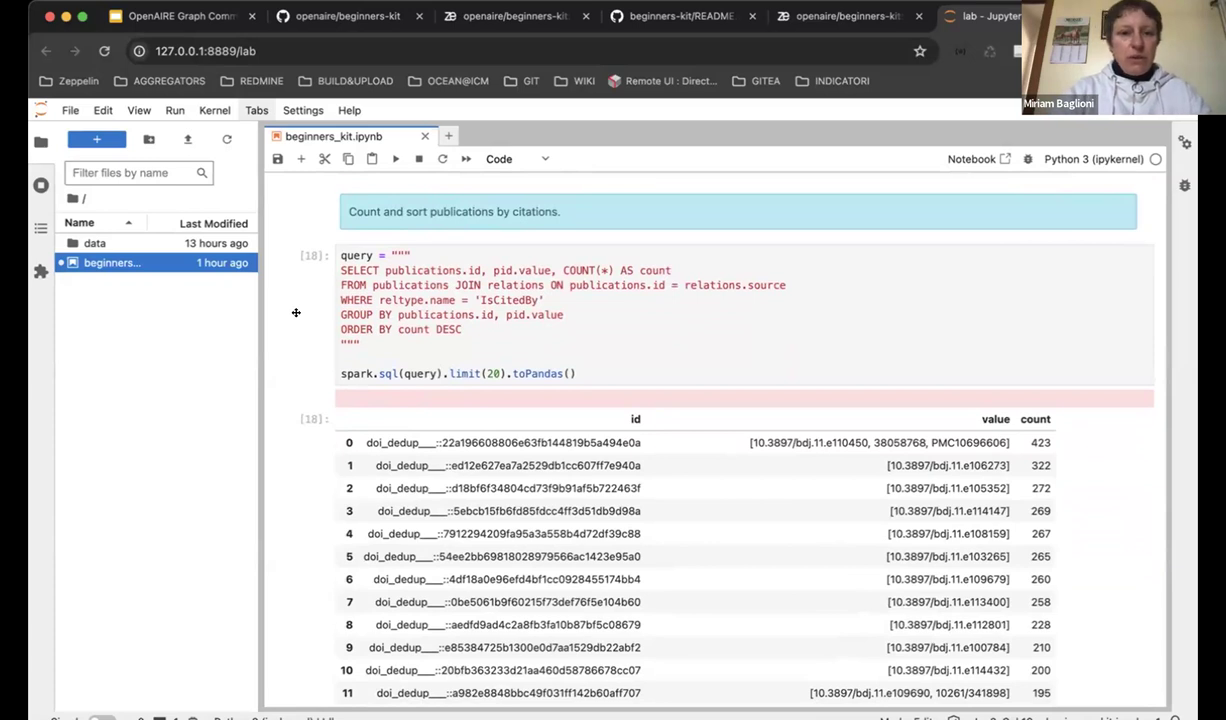
pyautogui.scroll(-1, 295, 313)
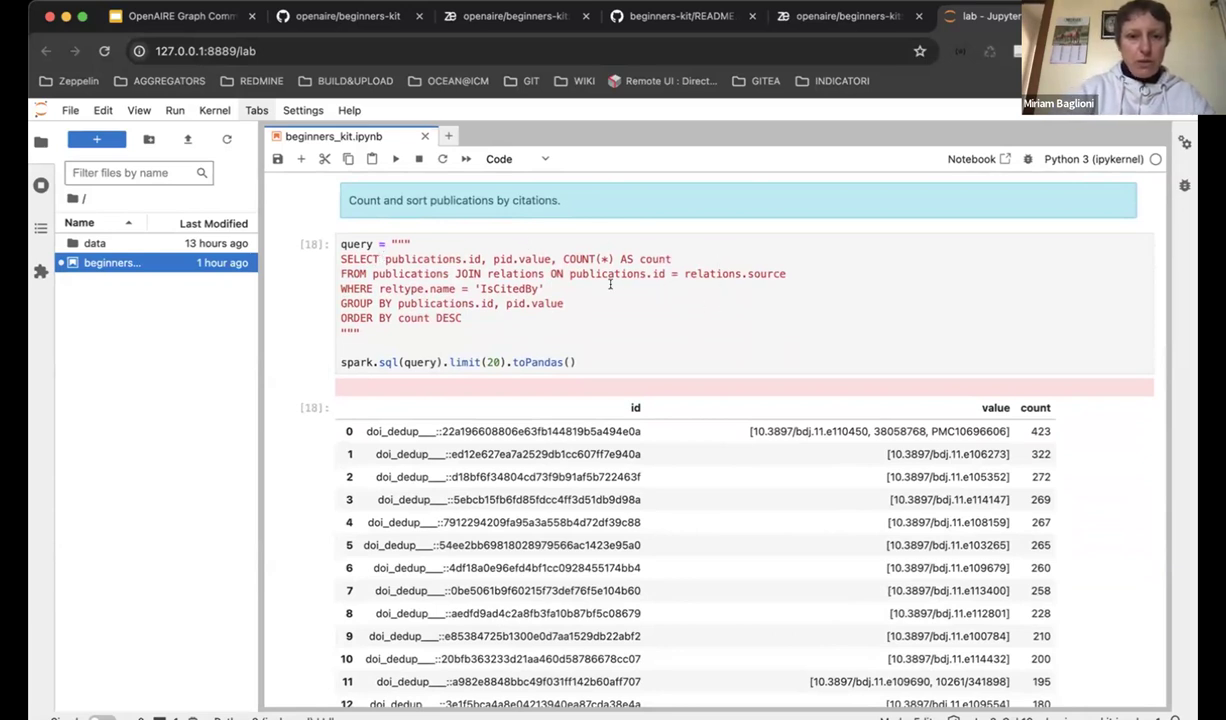
pyautogui.doubleClick(514, 287)
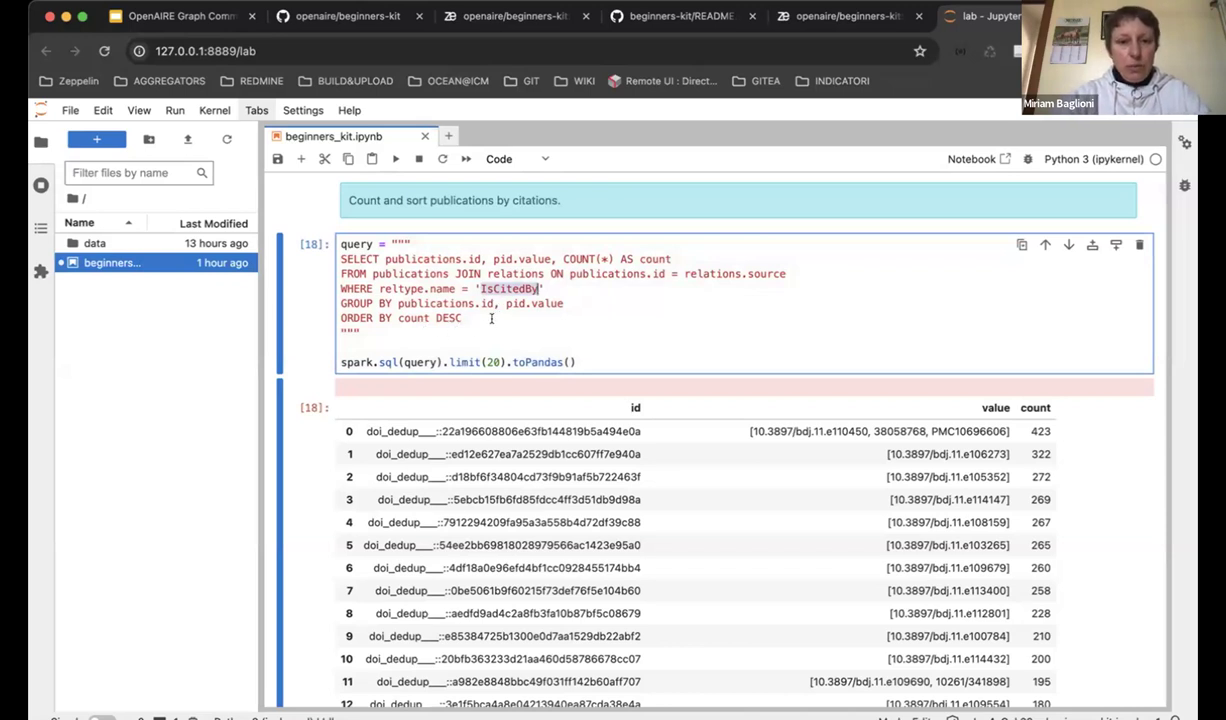
pyautogui.scroll(-1, 604, 304)
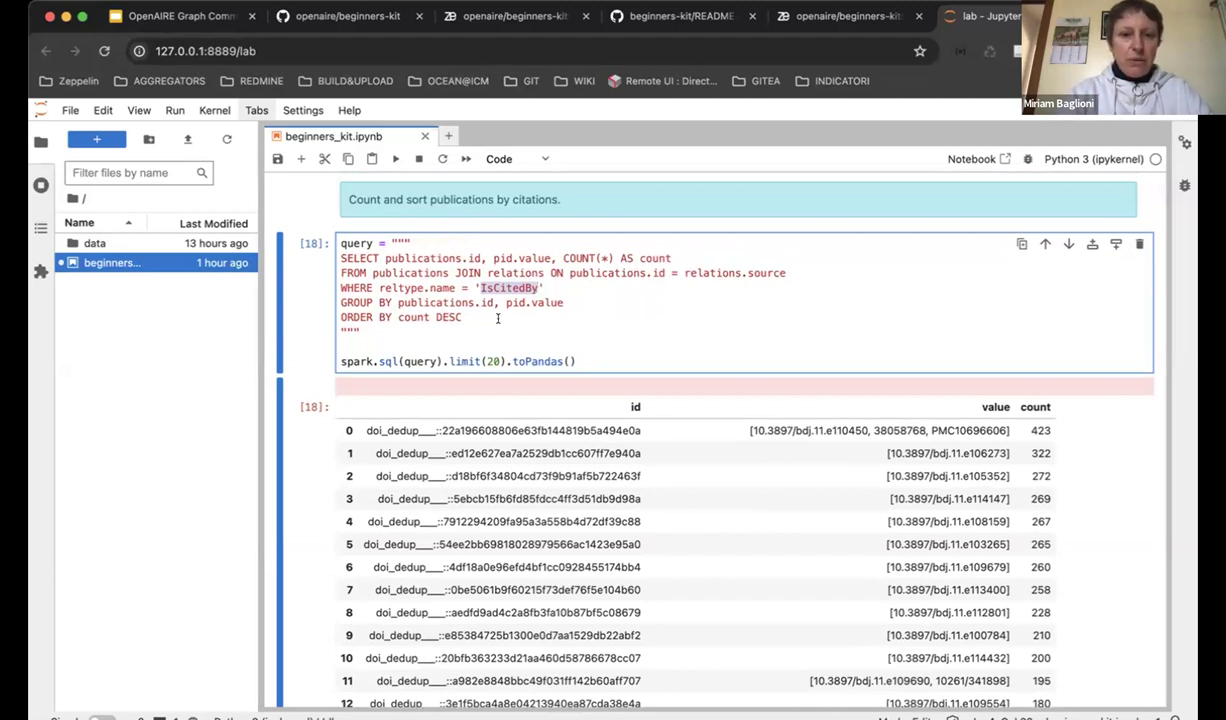
pyautogui.scroll(-1, 307, 312)
pyautogui.scroll(-2, 307, 312)
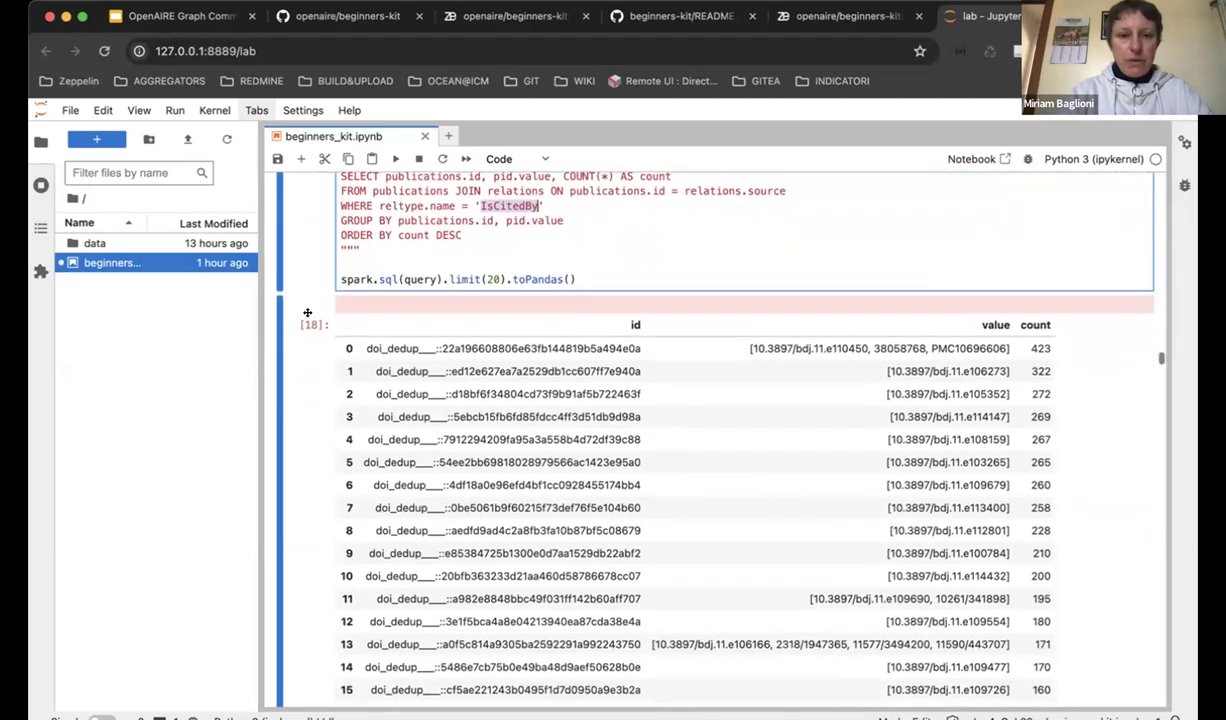
# - Review the IsCitedBy query that counts citations per publication, together with its full table of ids, pid values and counts
pyautogui.scroll(3, 307, 312)
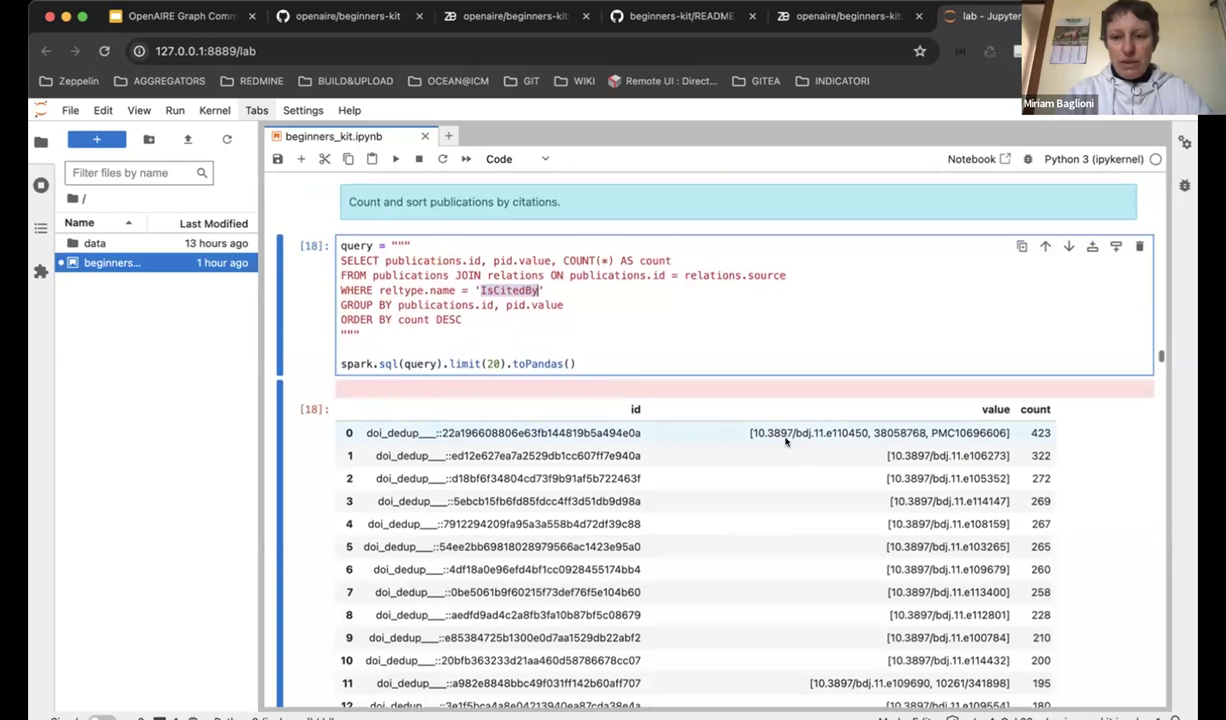
pyautogui.scroll(3, 785, 440)
pyautogui.scroll(2, 787, 450)
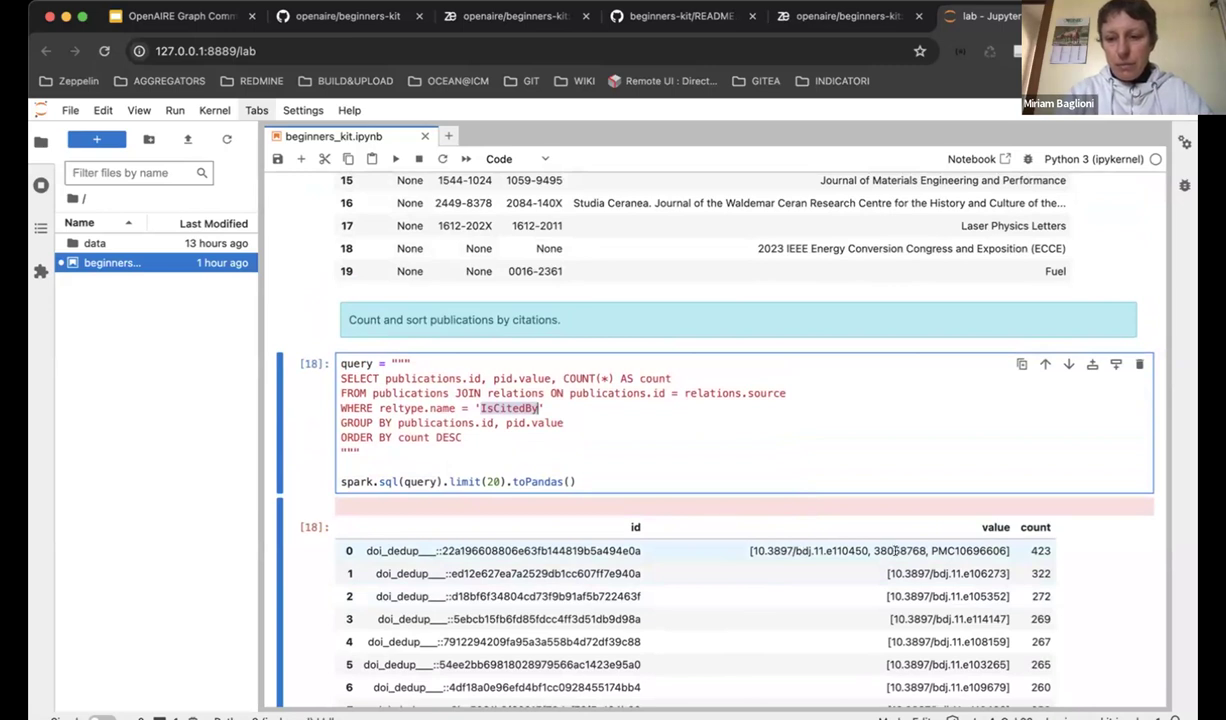
pyautogui.scroll(2, 895, 551)
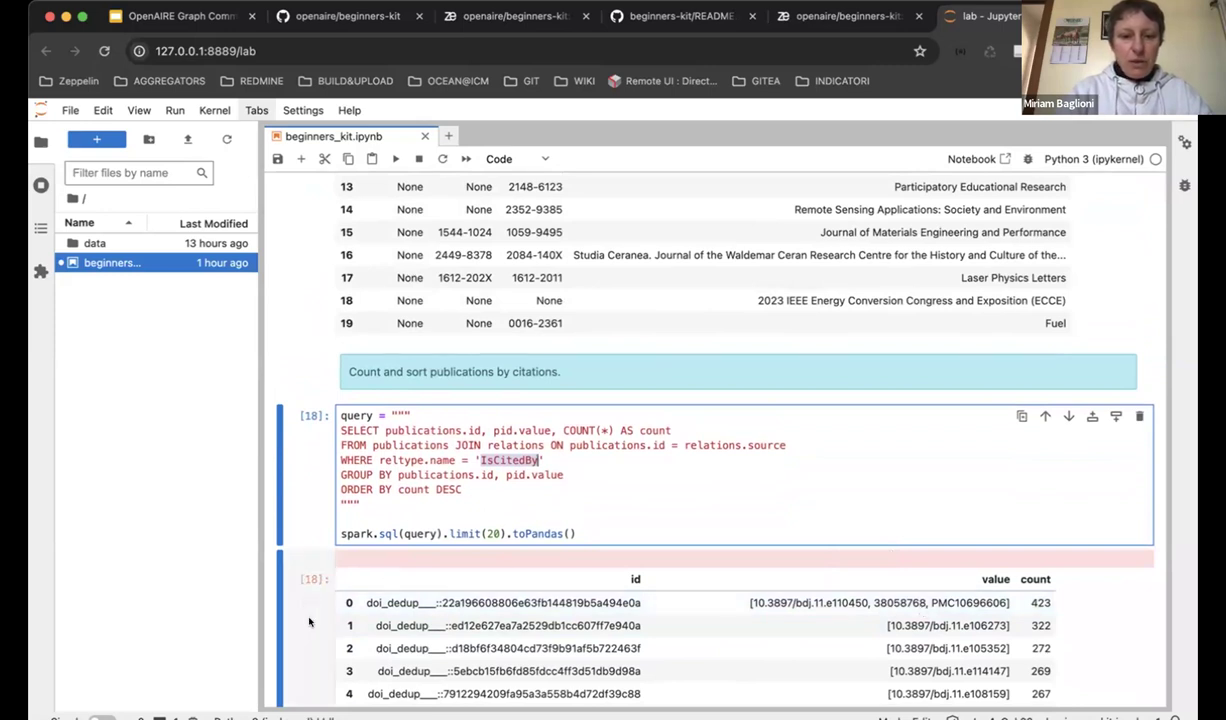
pyautogui.scroll(-4, 305, 649)
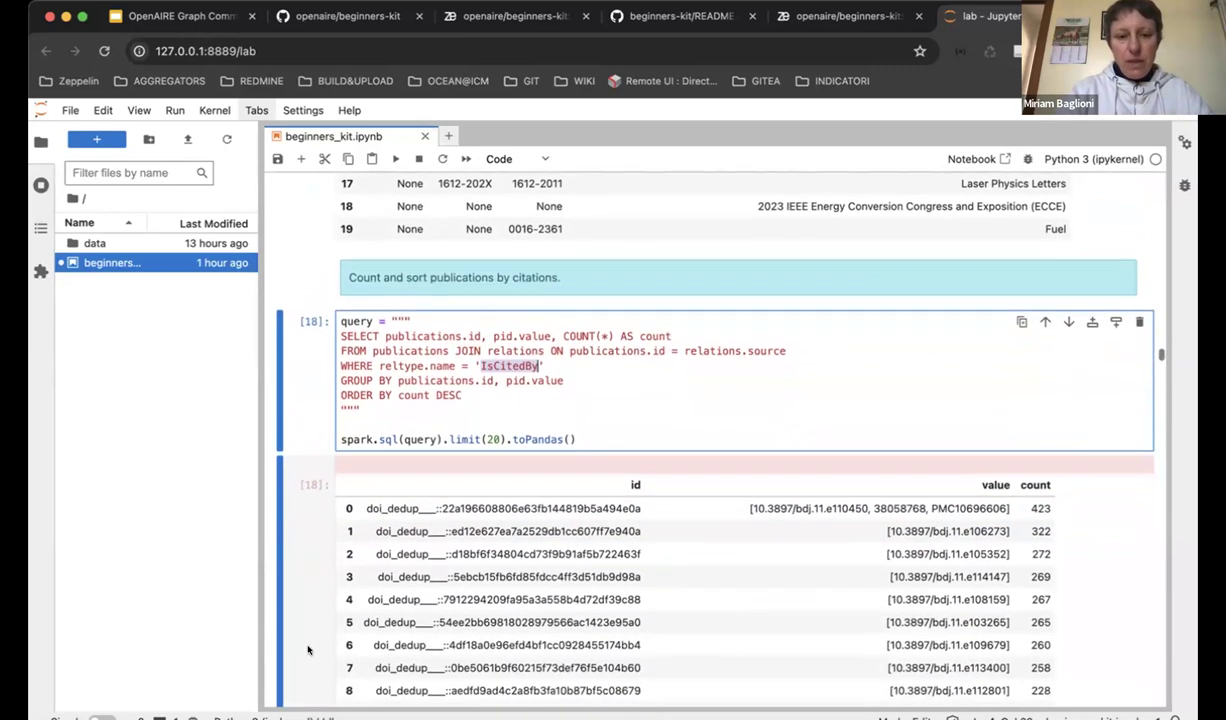
pyautogui.scroll(-7, 307, 649)
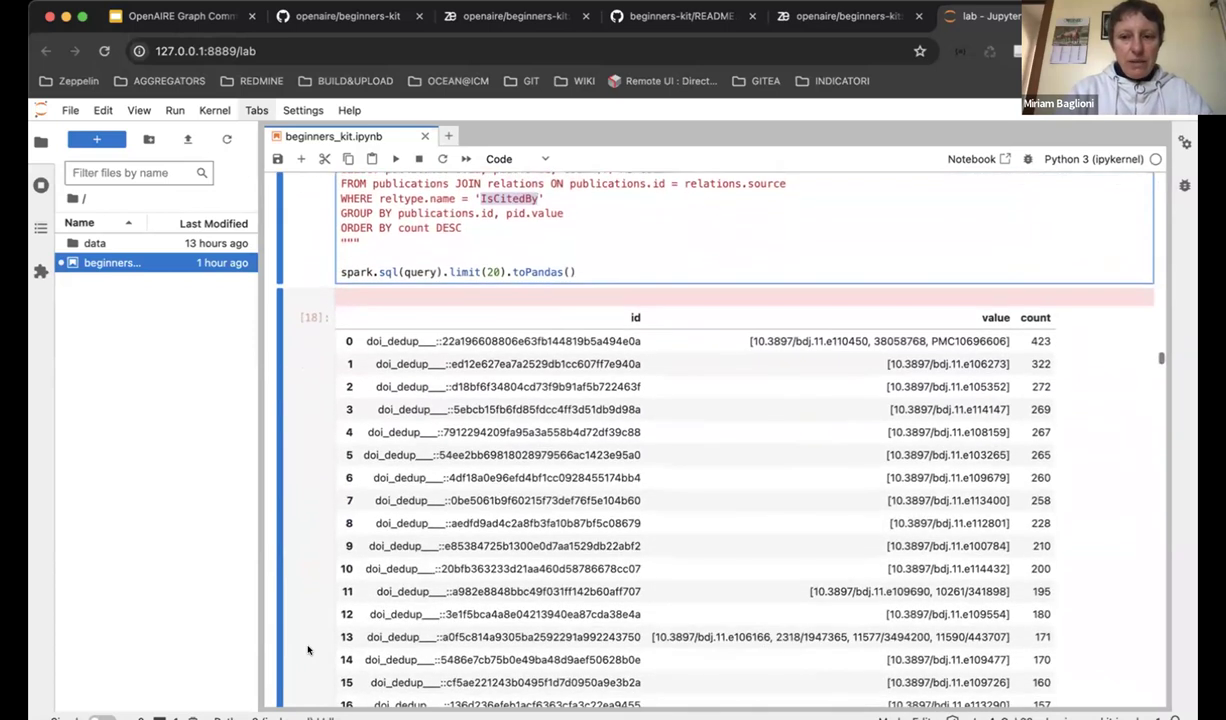
pyautogui.scroll(-4, 307, 649)
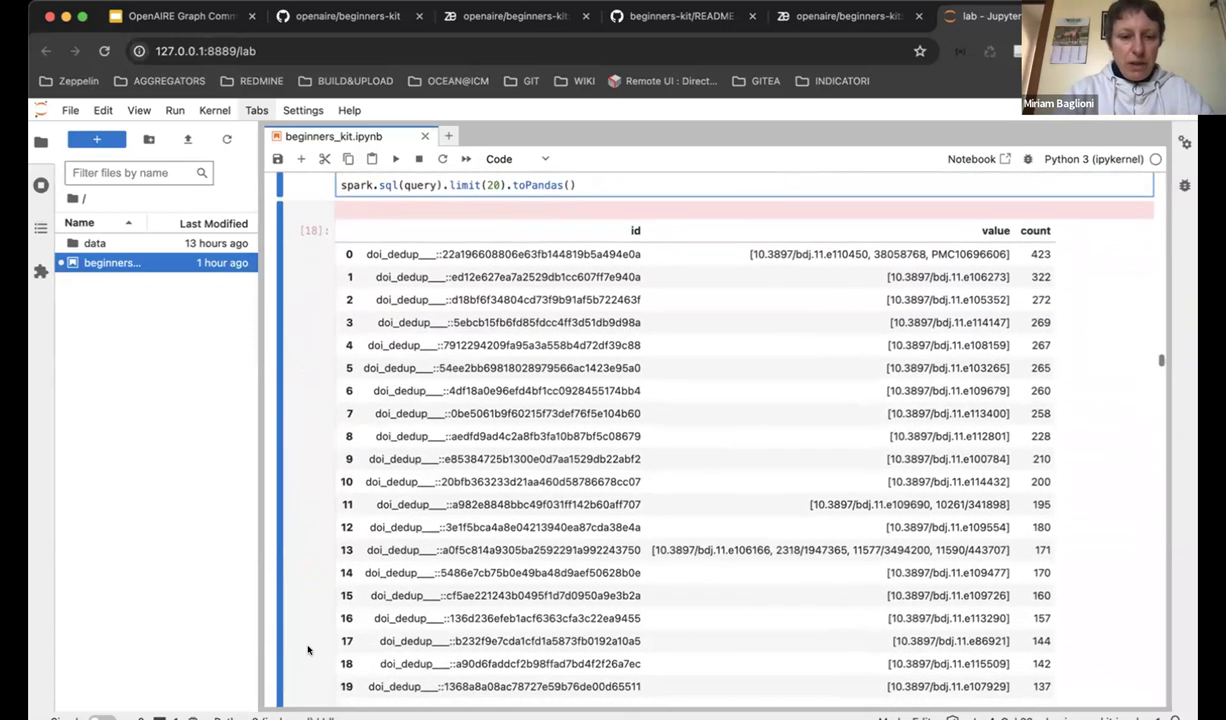
pyautogui.scroll(-1, 307, 649)
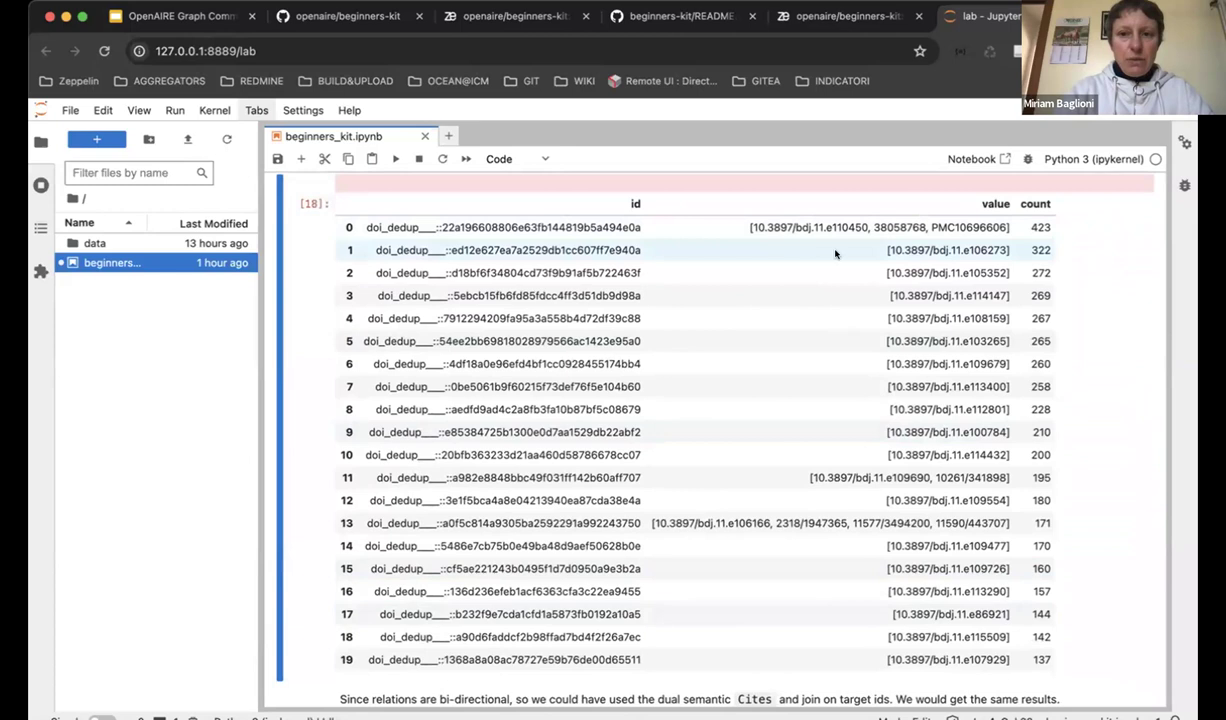
pyautogui.scroll(-7, 295, 505)
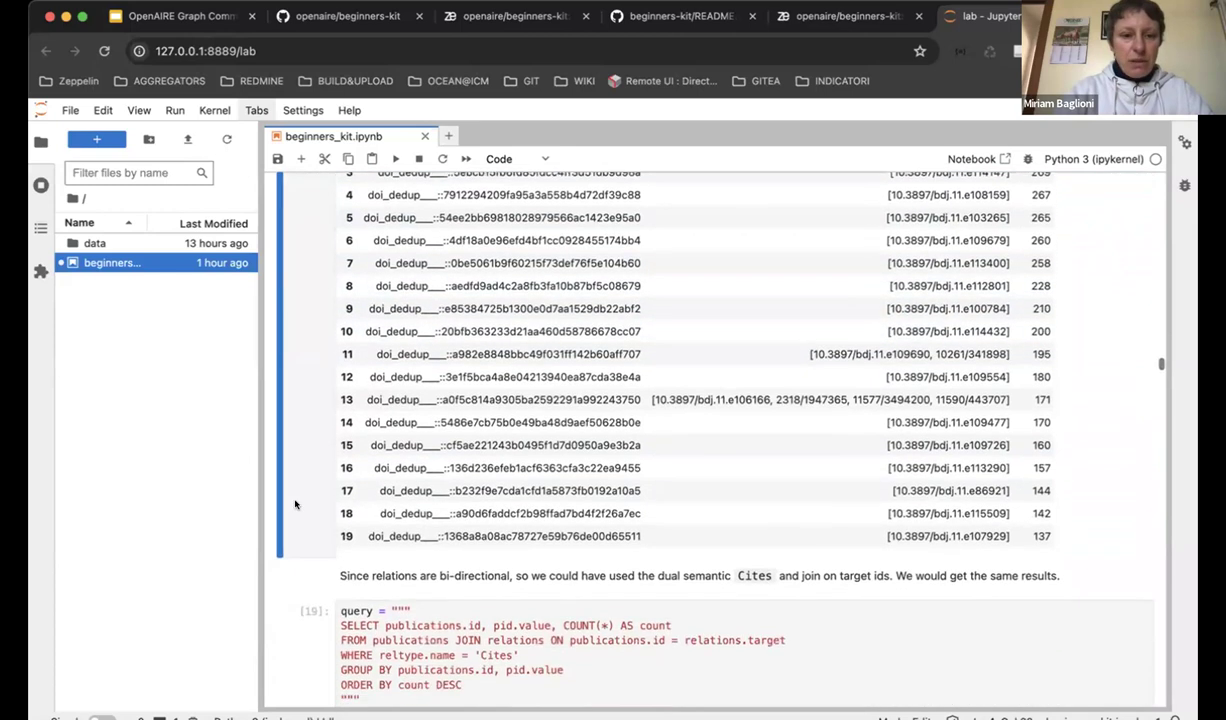
pyautogui.scroll(5, 295, 505)
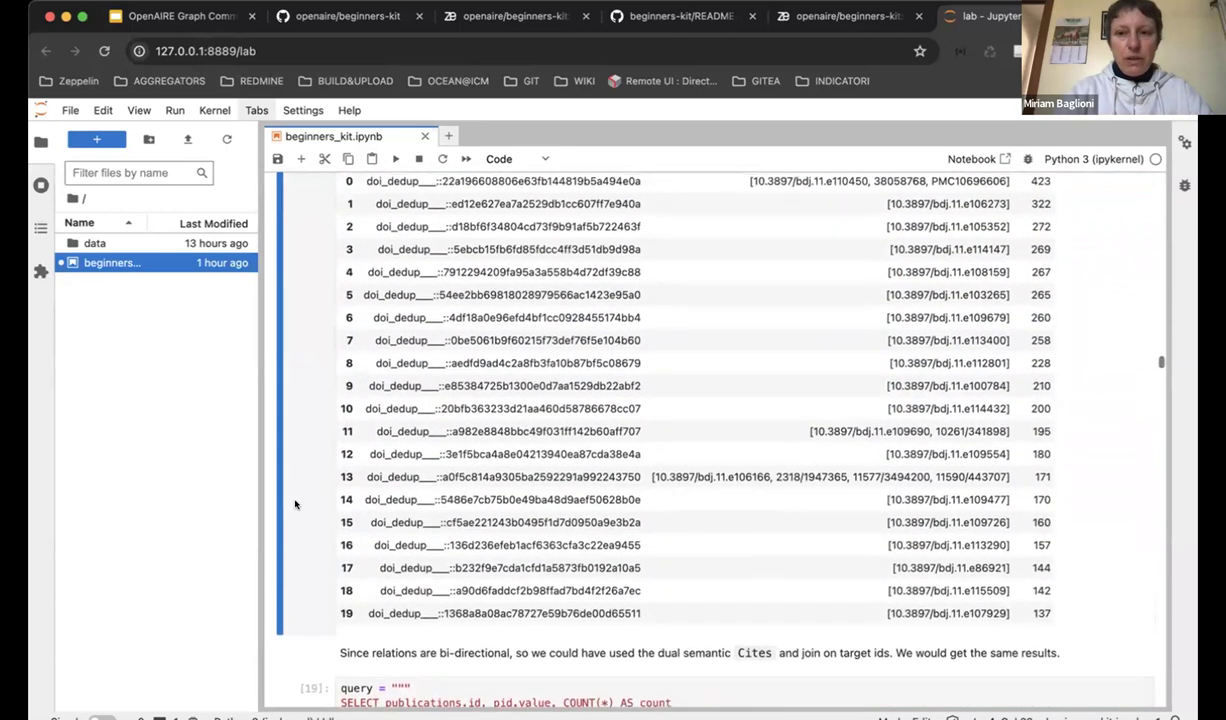
# - Examine the equivalent query that uses the Cites relation joined on target ids, and compare its results with the preceding citation table
pyautogui.scroll(-6, 295, 505)
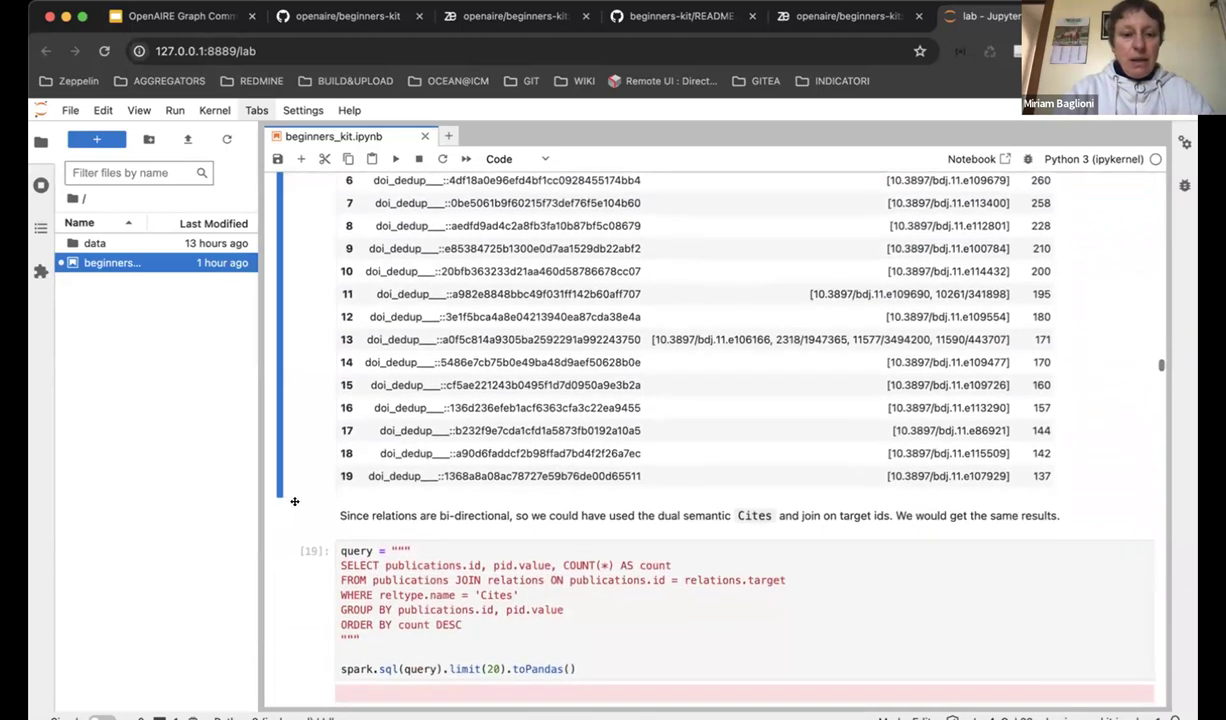
pyautogui.scroll(-2, 284, 585)
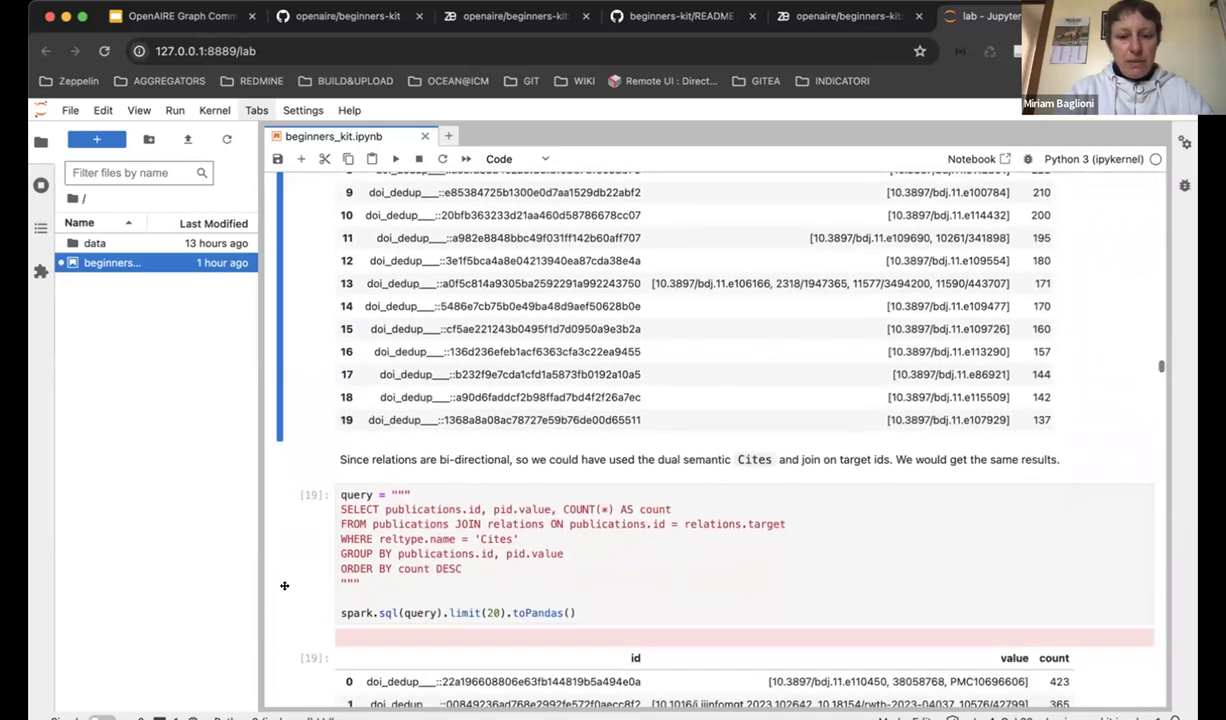
pyautogui.scroll(-1, 284, 585)
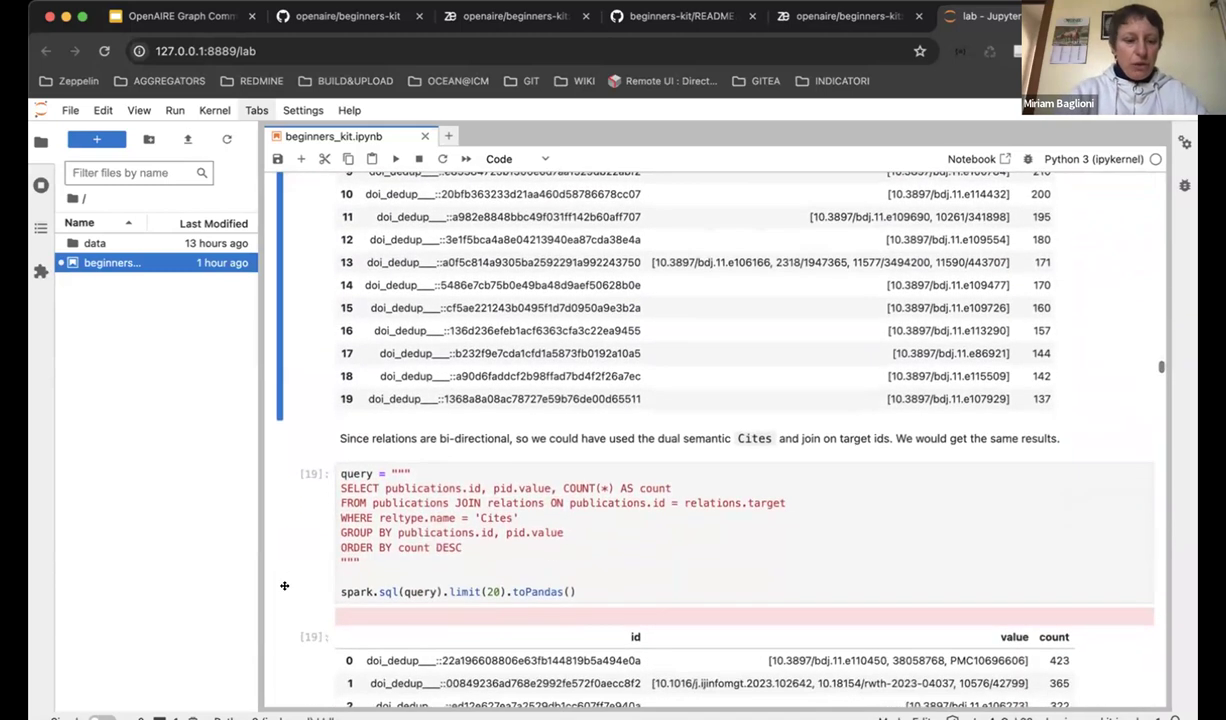
pyautogui.scroll(-5, 284, 585)
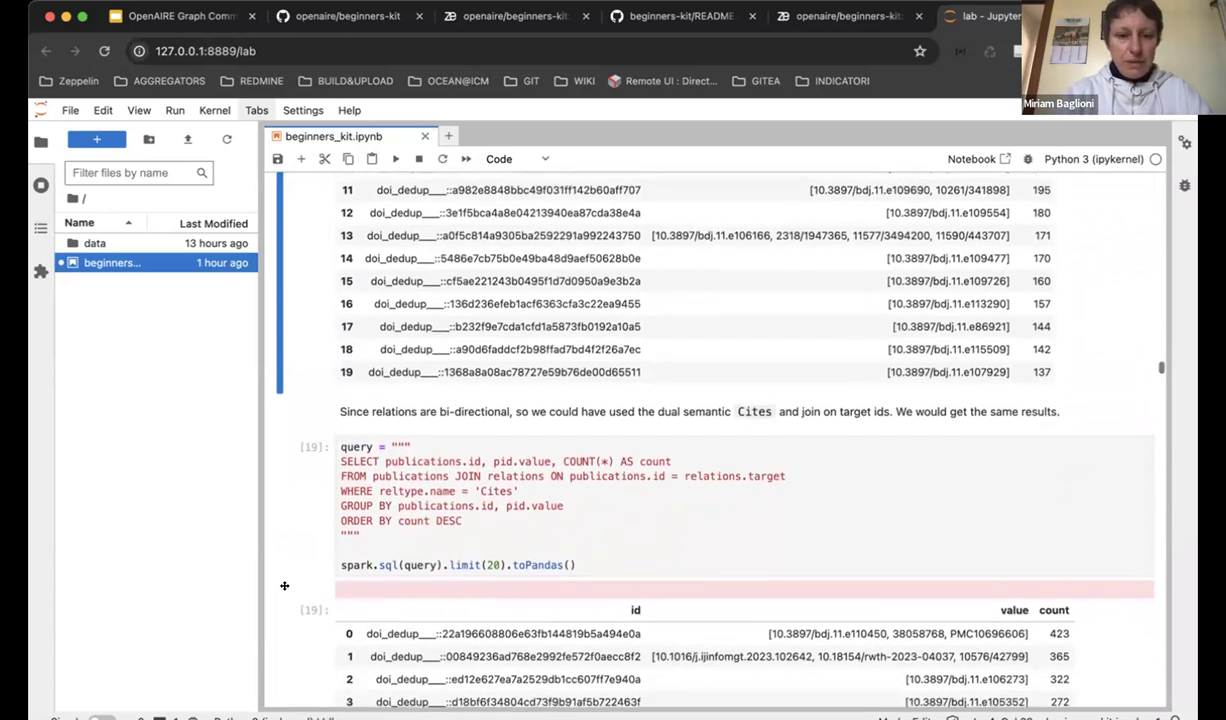
pyautogui.scroll(-2, 284, 585)
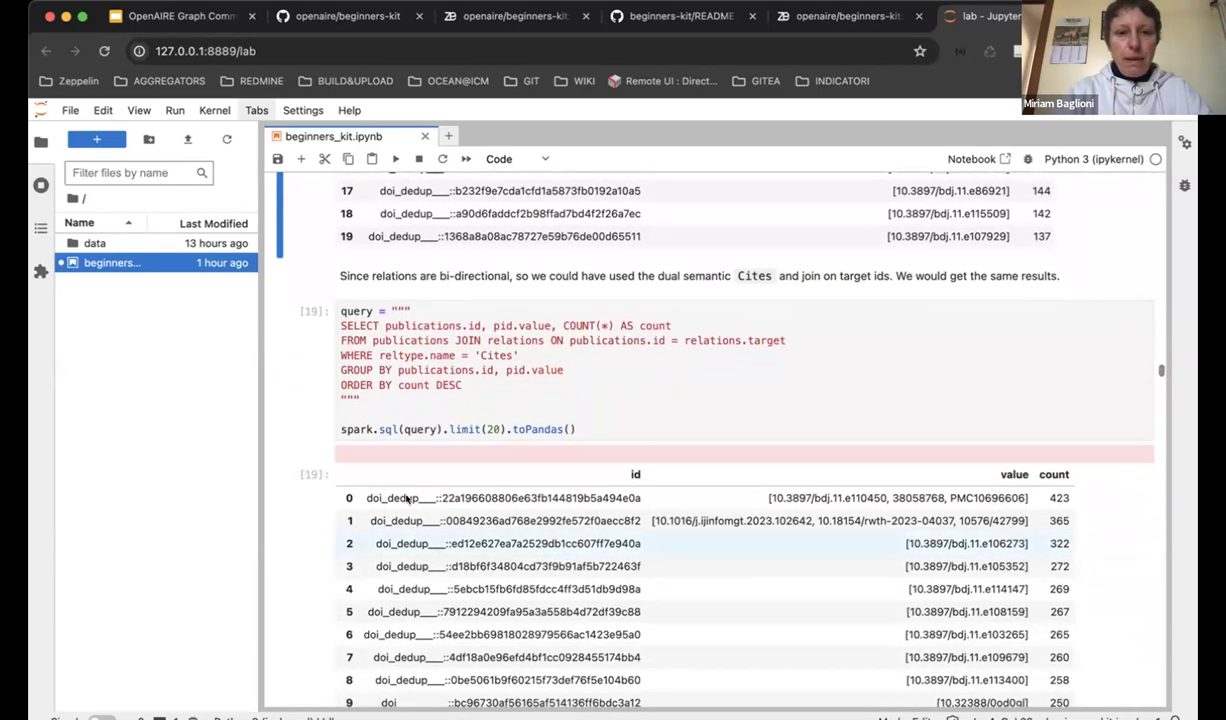
pyautogui.click(656, 378)
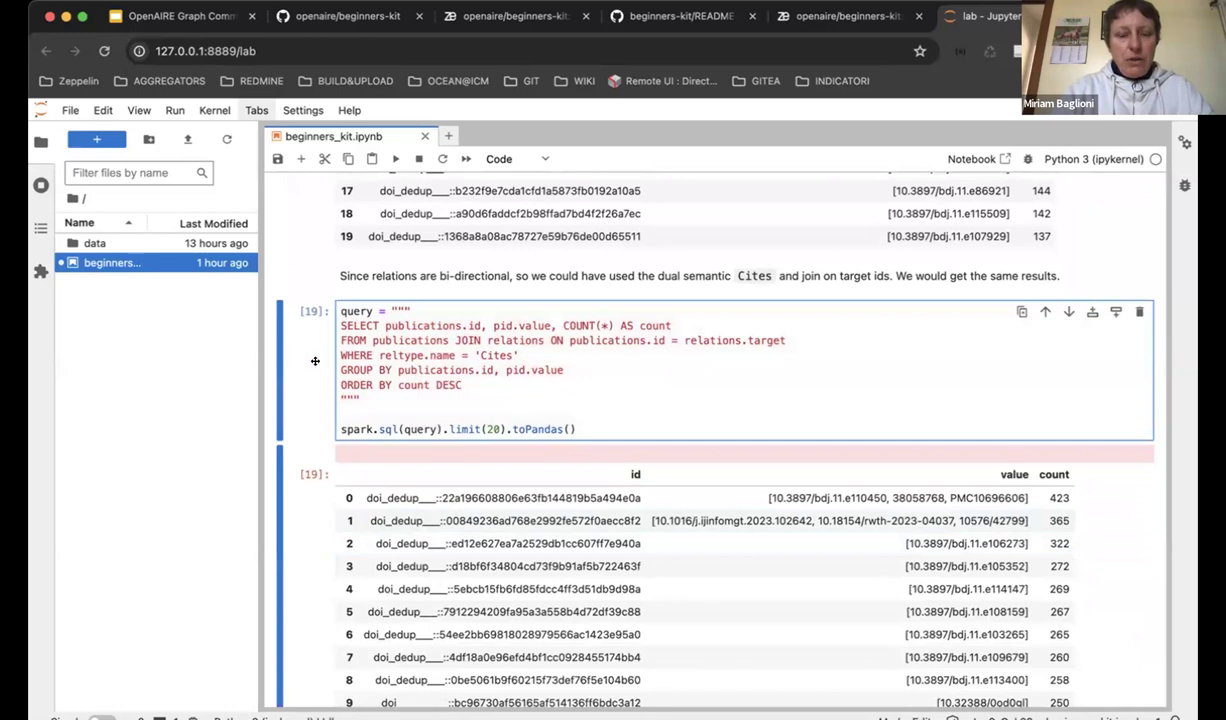
pyautogui.scroll(10, 317, 365)
pyautogui.scroll(-2, 317, 365)
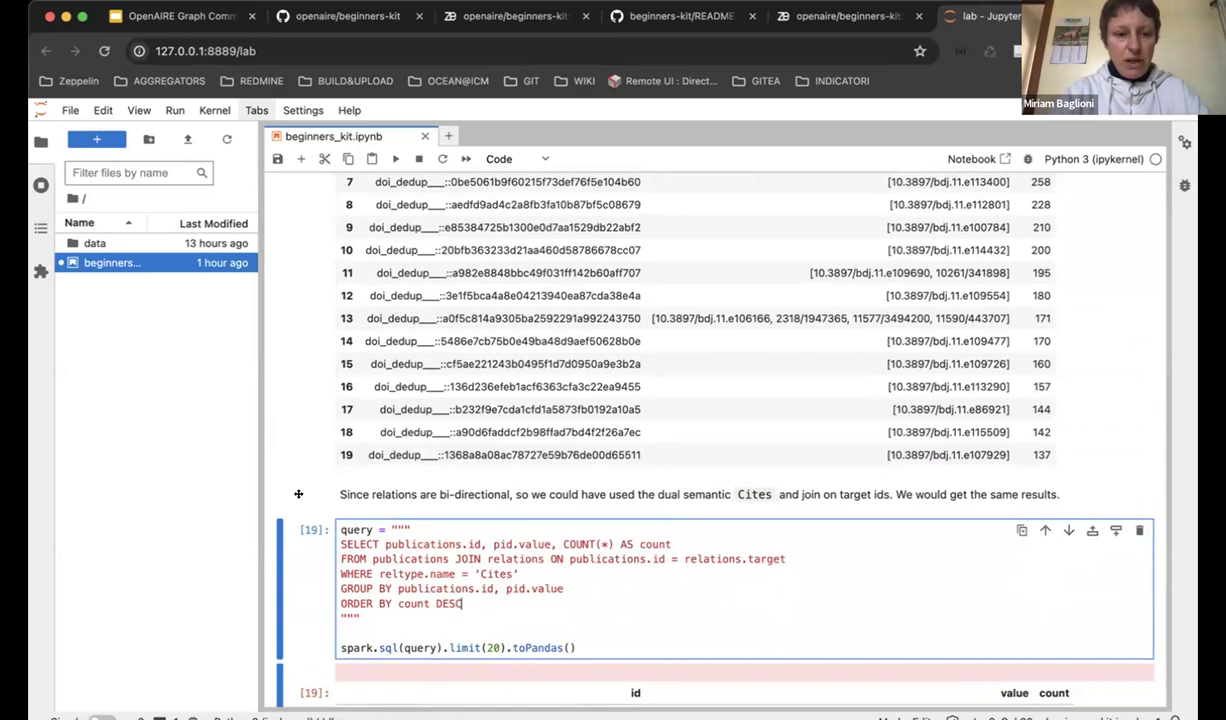
pyautogui.scroll(-6, 306, 480)
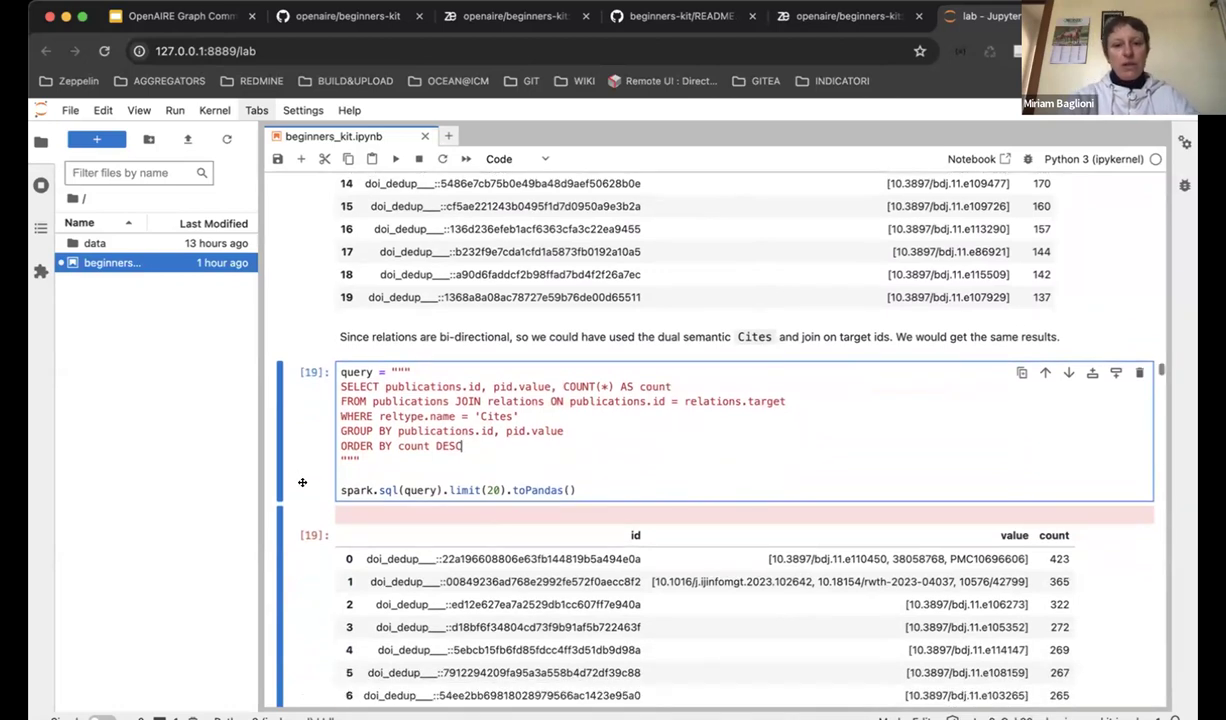
pyautogui.scroll(2, 302, 482)
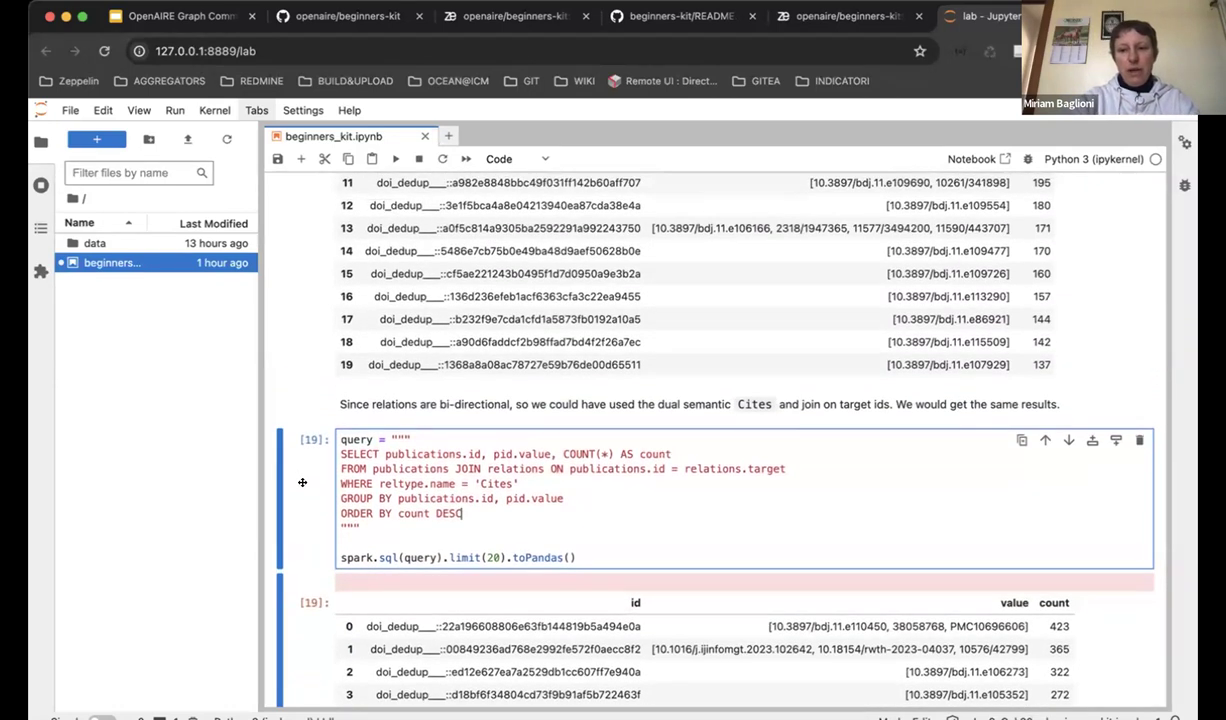
pyautogui.scroll(-10, 303, 485)
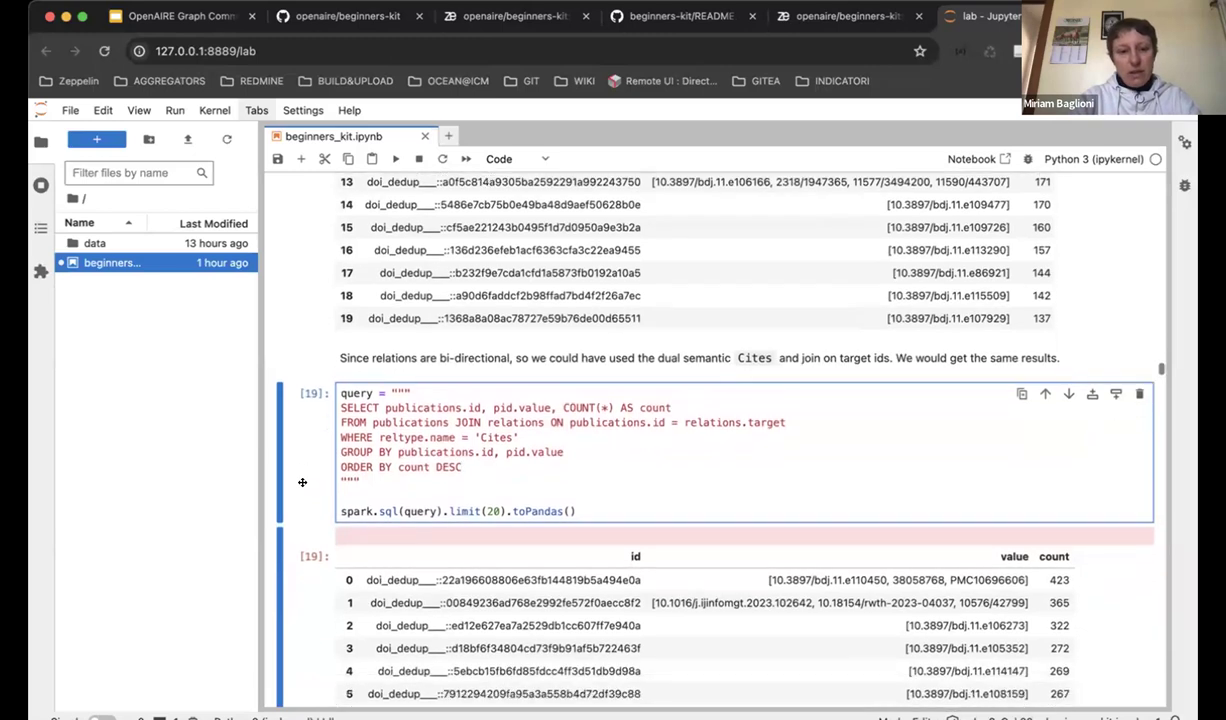
pyautogui.scroll(-12, 304, 488)
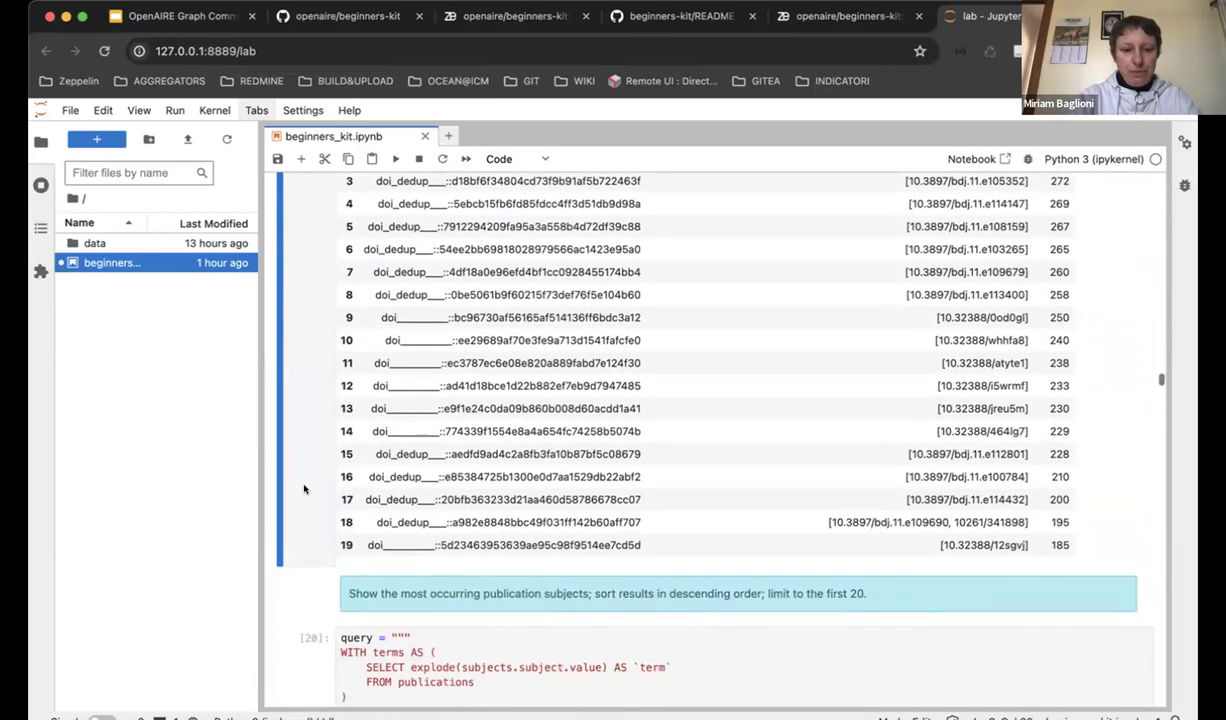
# - Examine the most occurring publication subjects query, highlighting its WITH terms block, the explode function and the subject value field
pyautogui.scroll(-3, 302, 482)
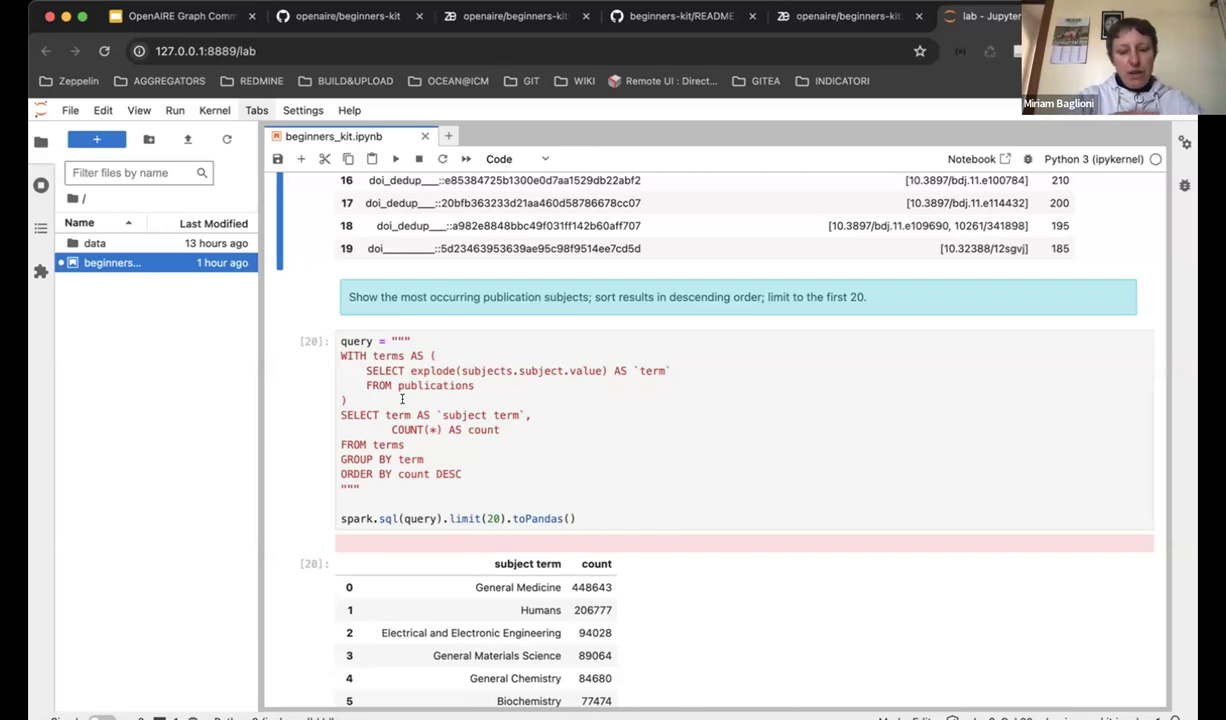
pyautogui.click(336, 354)
pyautogui.moveTo(336, 354); pyautogui.dragTo(362, 398)
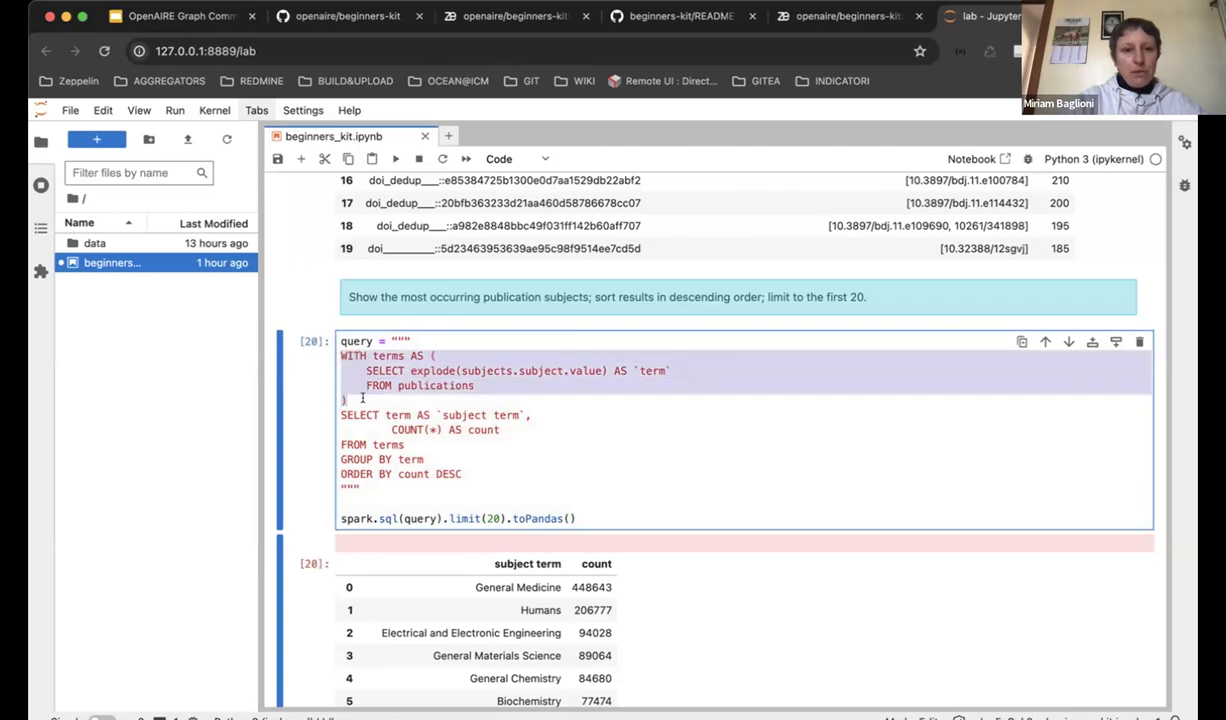
pyautogui.click(583, 429)
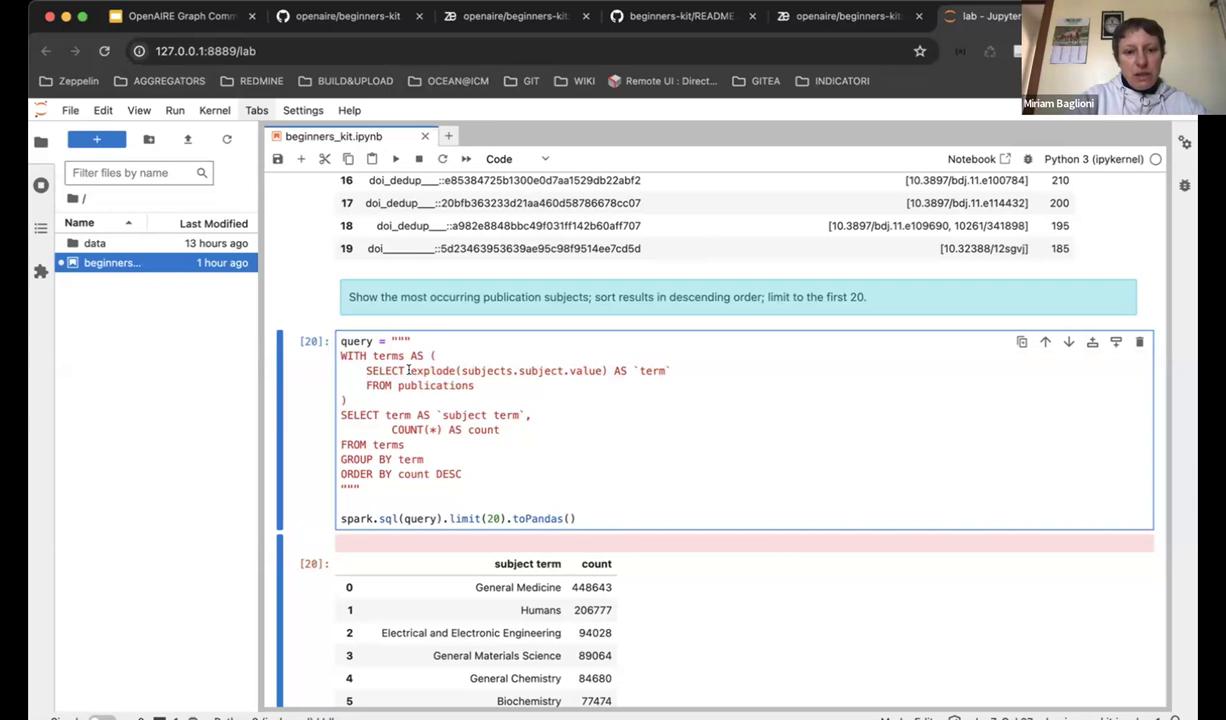
pyautogui.moveTo(410, 370); pyautogui.dragTo(437, 370)
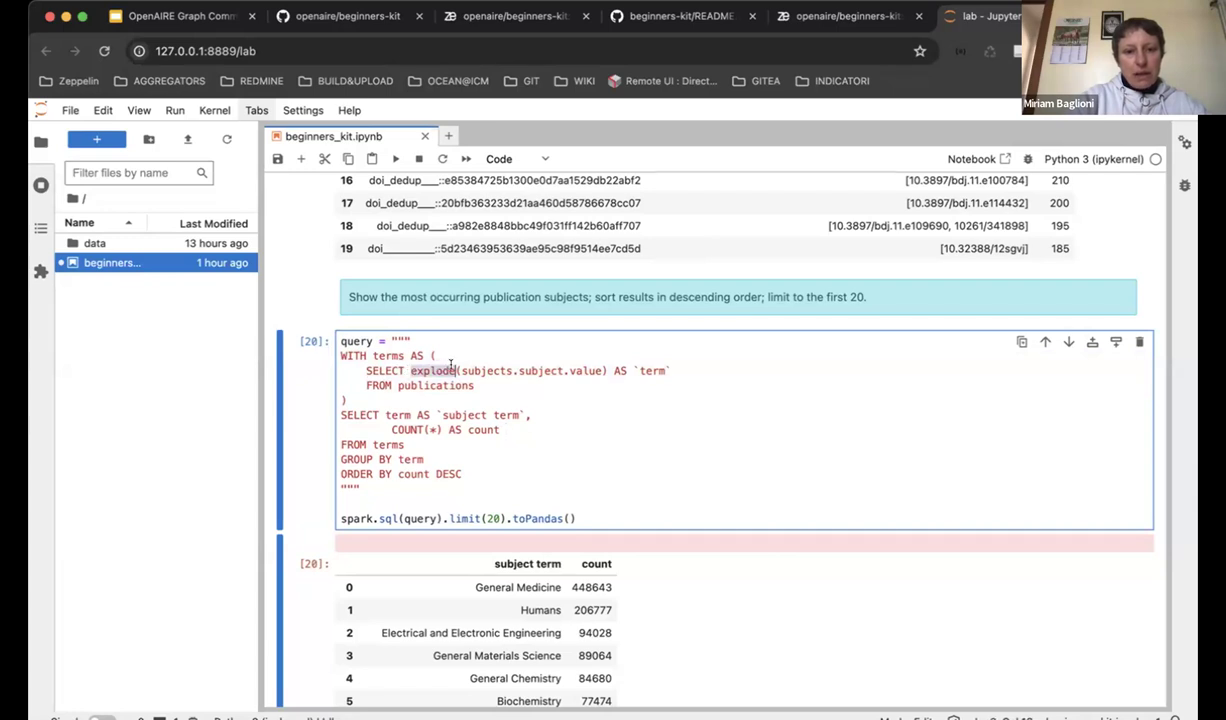
pyautogui.click(507, 392)
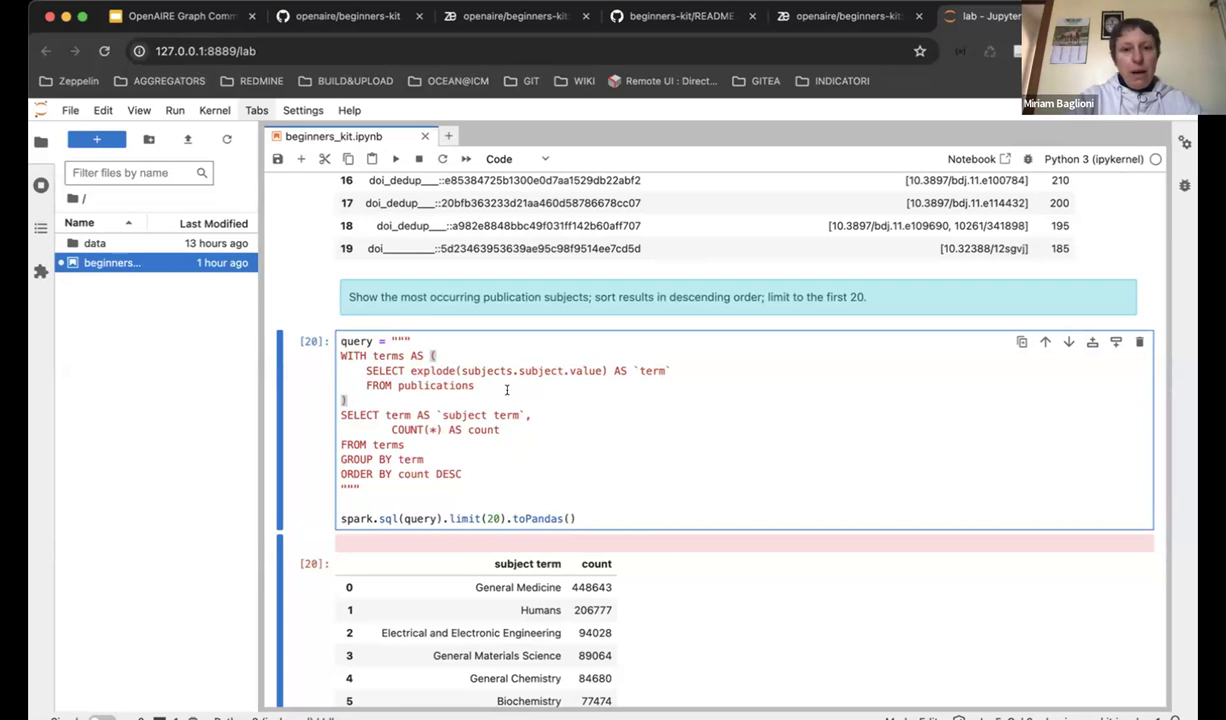
pyautogui.doubleClick(585, 370)
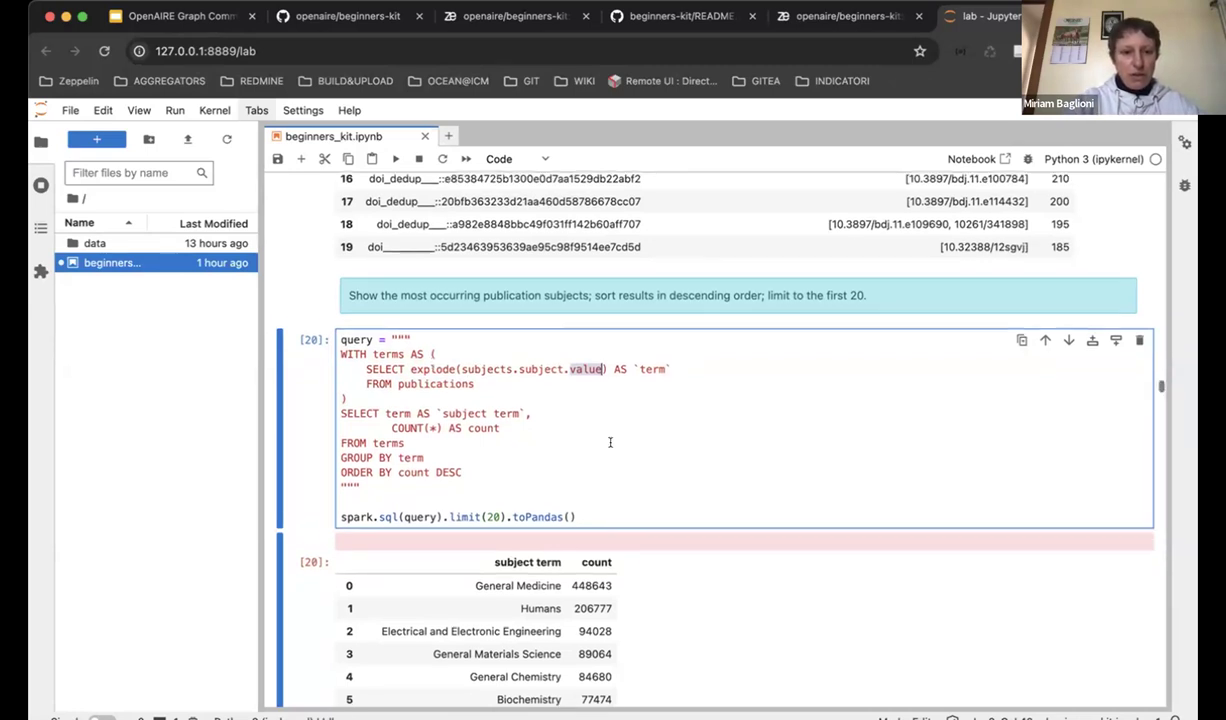
# - Look through the subject term counts table down to the journals exercise, and return to the subjects query
pyautogui.scroll(-1, 620, 430)
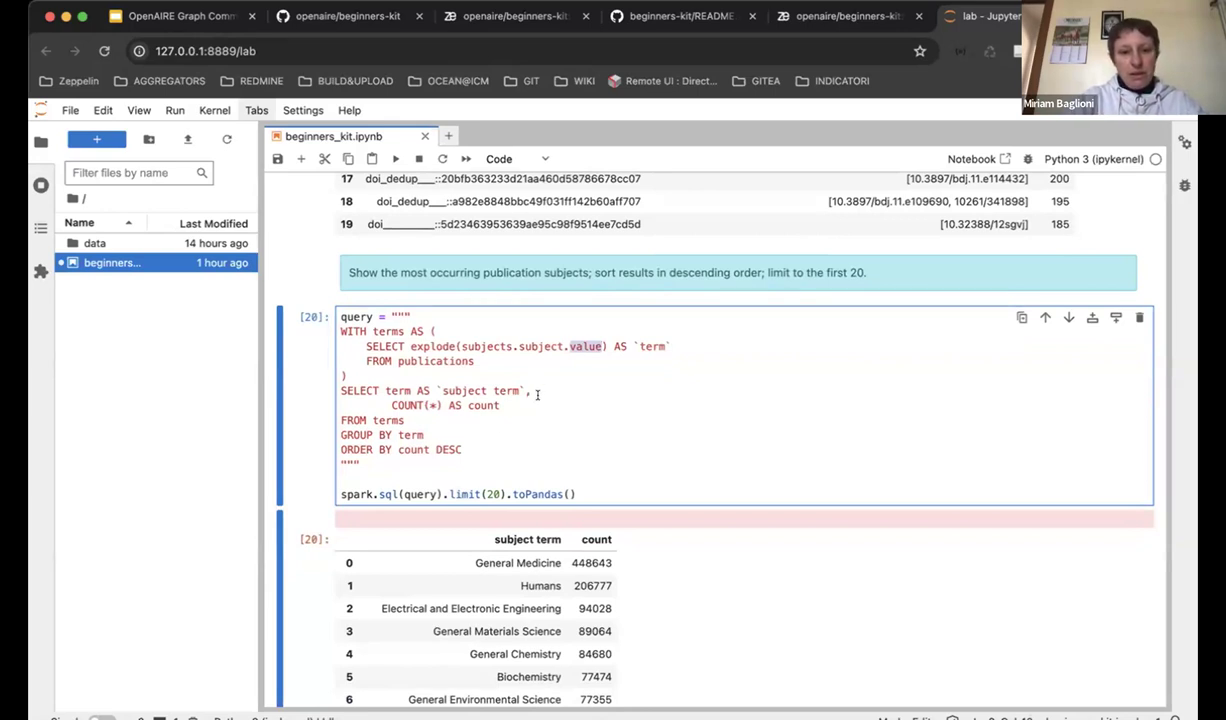
pyautogui.scroll(-1, 537, 395)
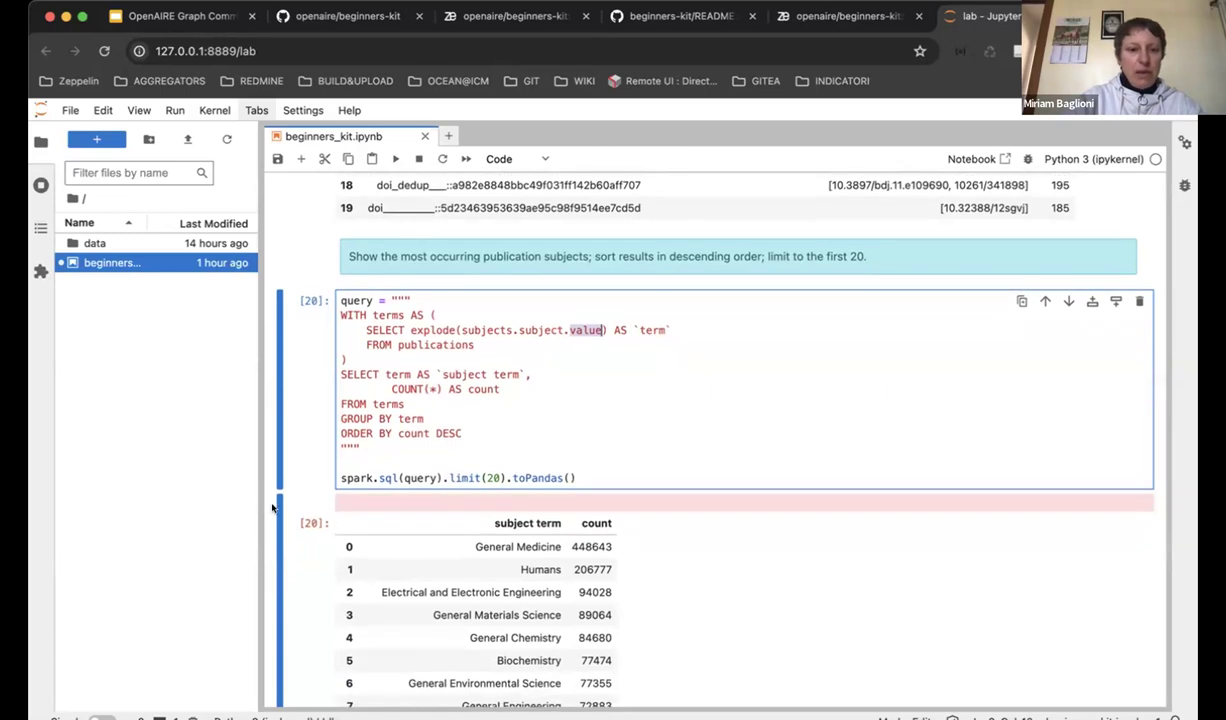
pyautogui.scroll(-2, 310, 420)
pyautogui.scroll(-4, 300, 434)
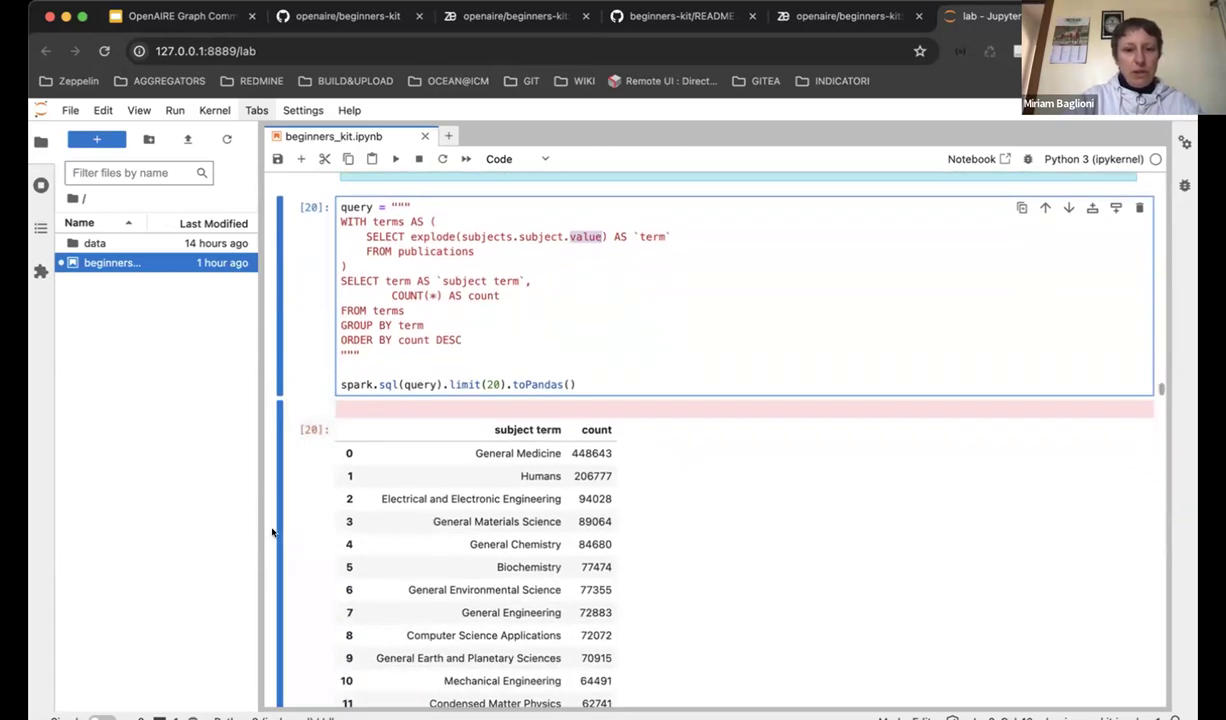
pyautogui.scroll(-2, 272, 500)
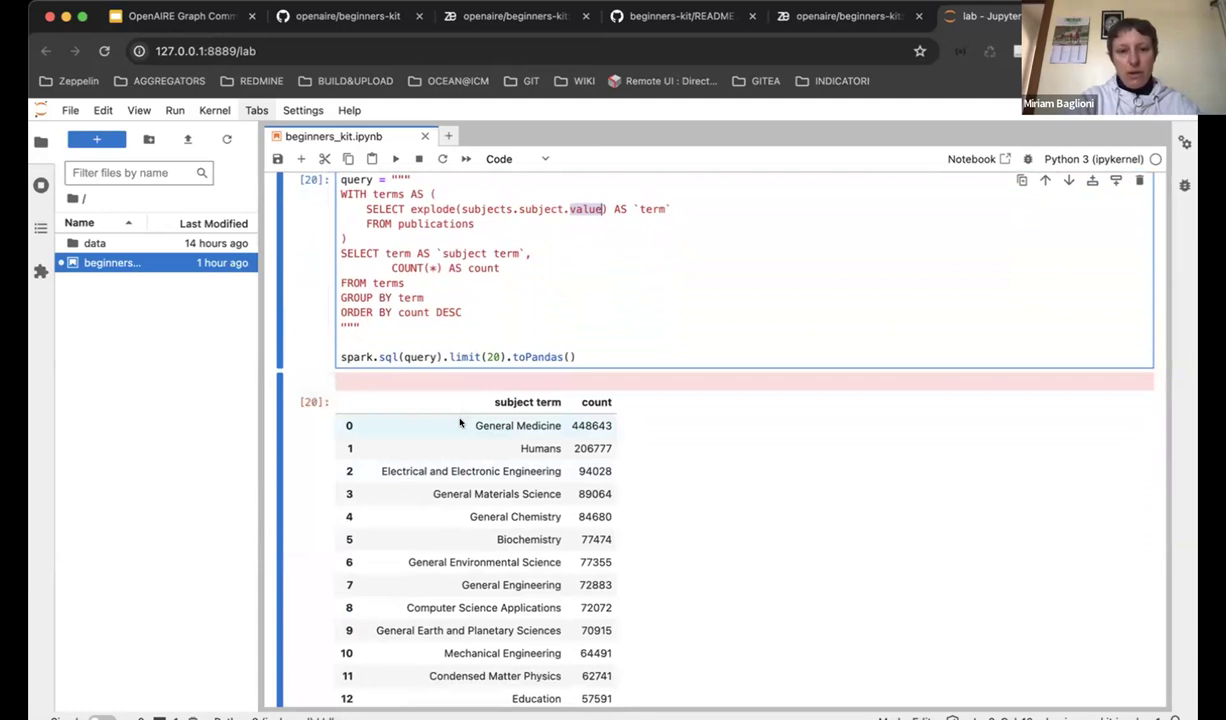
pyautogui.scroll(-1, 460, 422)
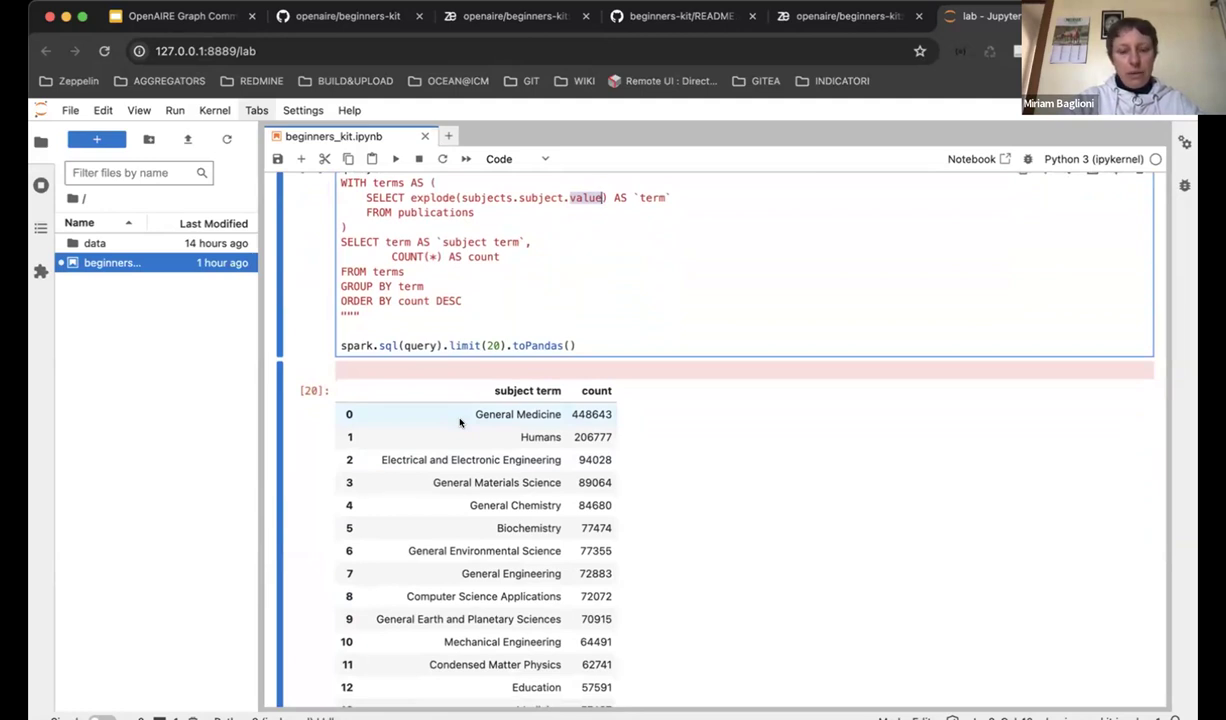
pyautogui.click(455, 432)
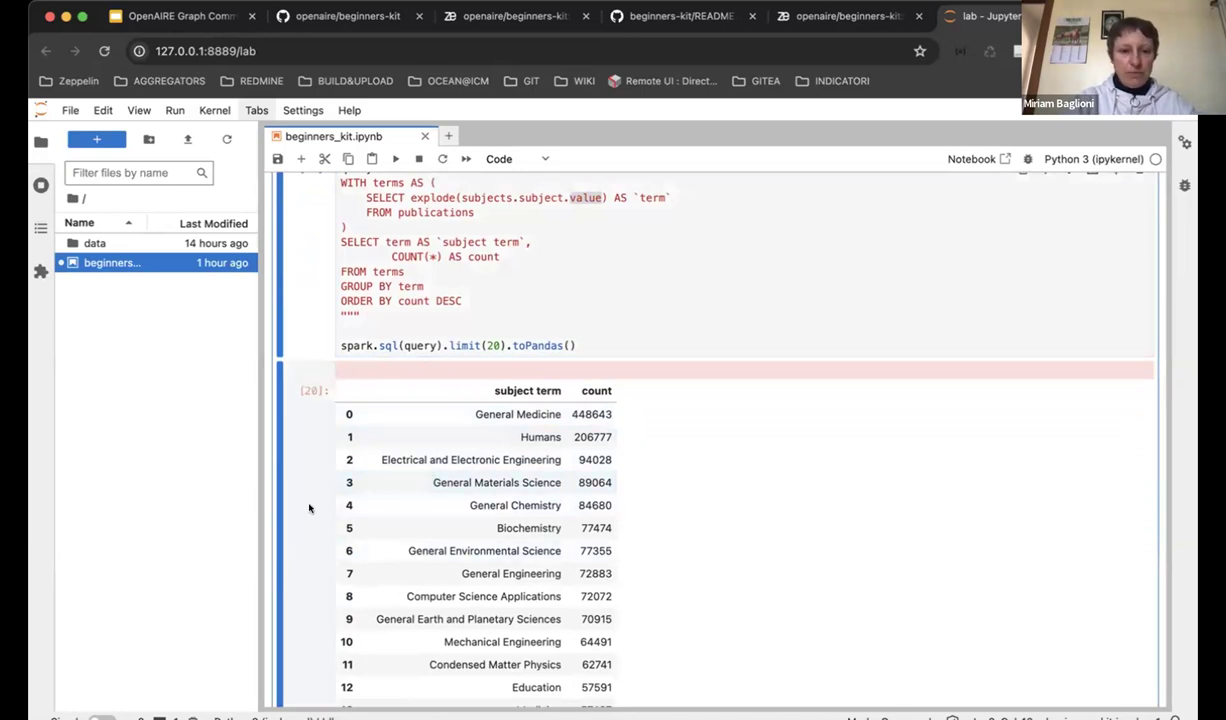
pyautogui.scroll(-5, 309, 508)
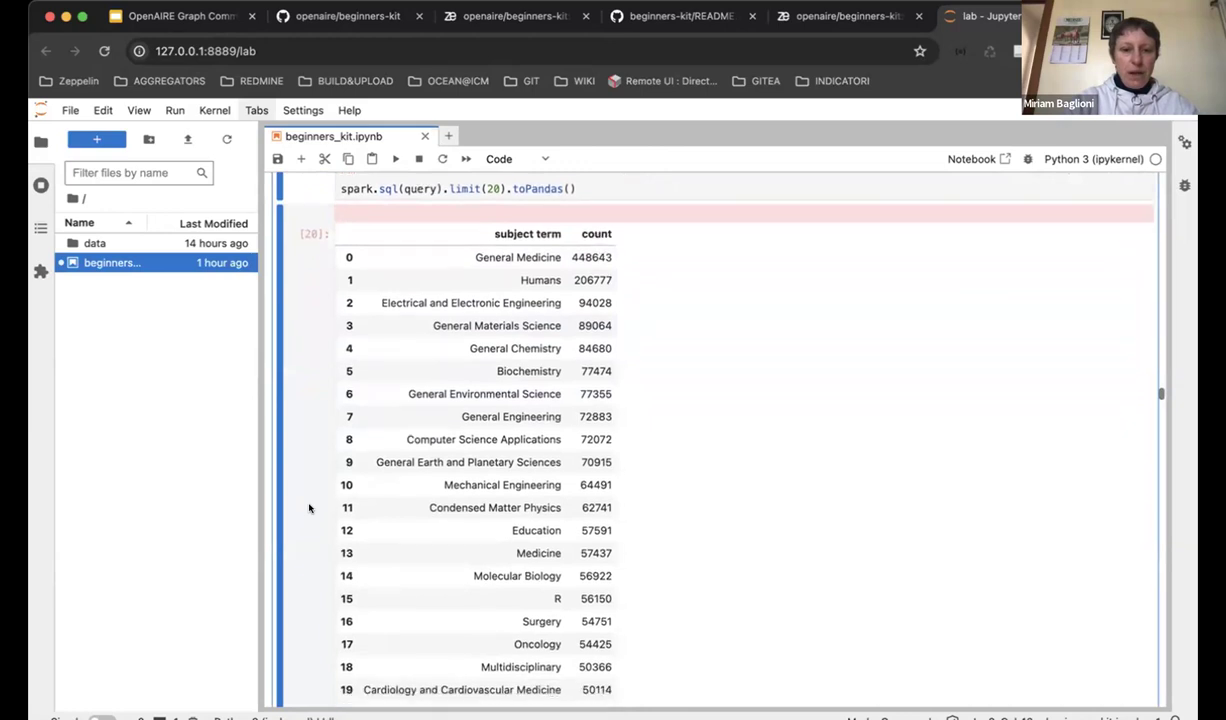
pyautogui.scroll(-10, 309, 508)
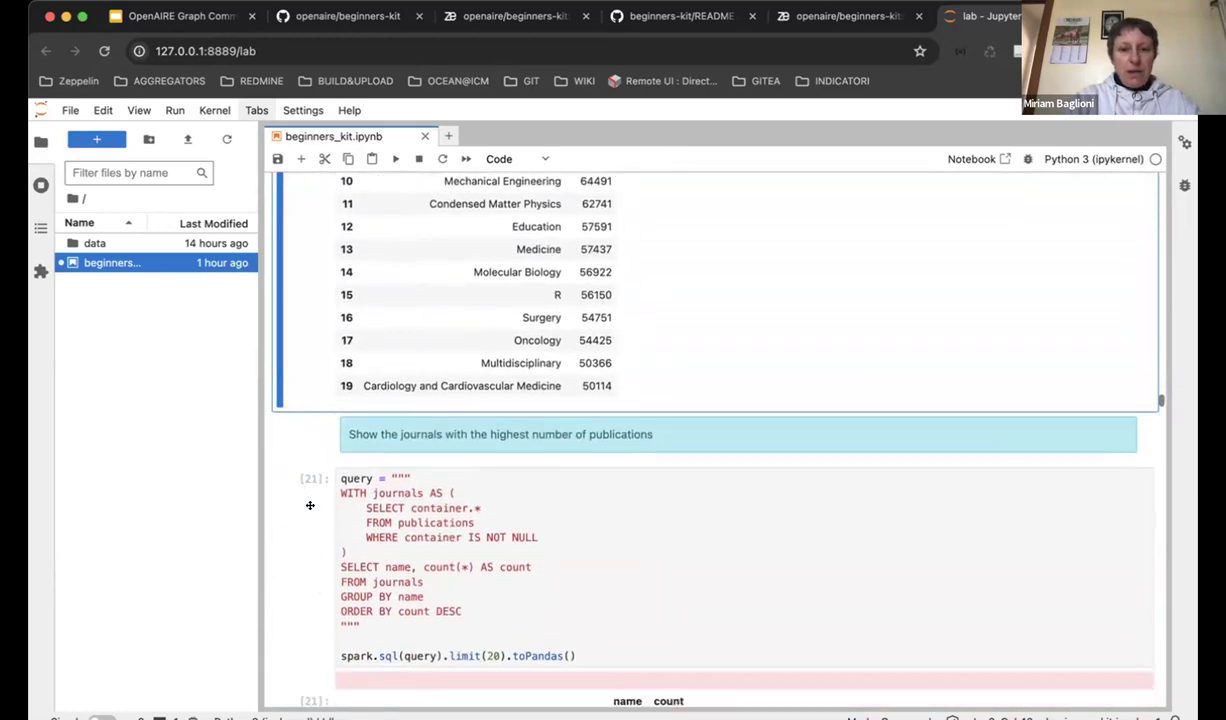
pyautogui.scroll(10, 310, 505)
pyautogui.scroll(6, 309, 508)
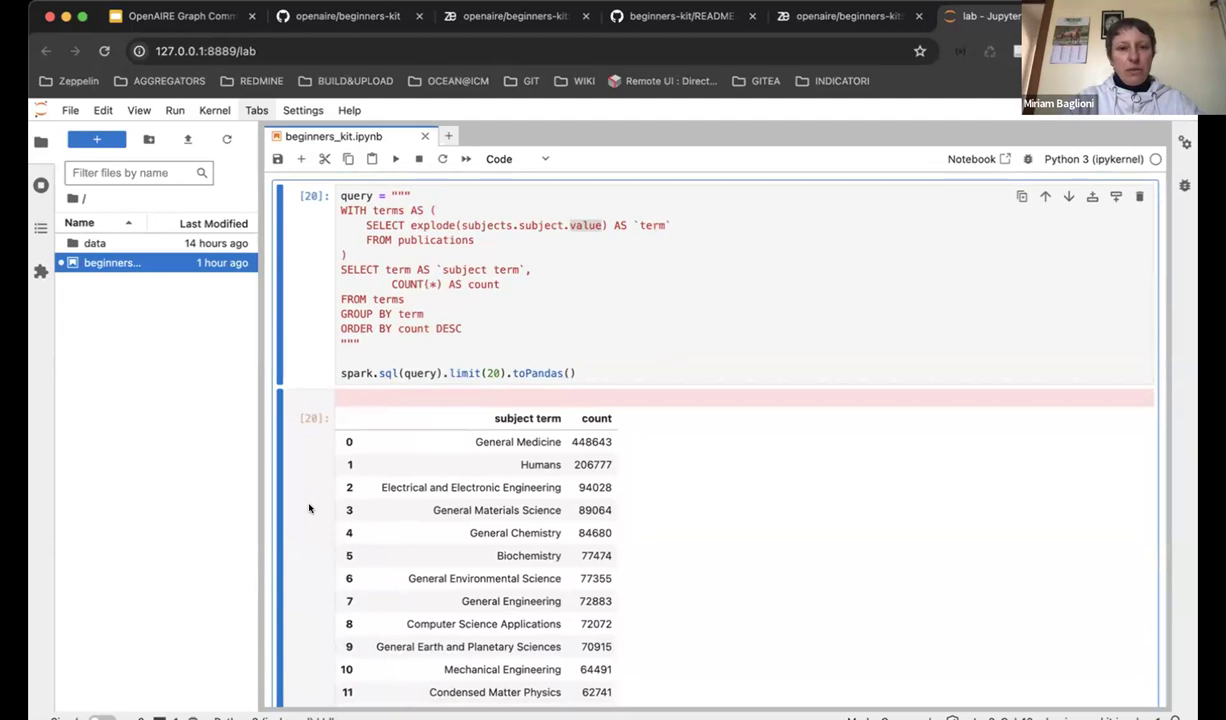
# - Examine the query for journals with the most publications, including its WITH journals block and the grouping by name
pyautogui.scroll(-1, 309, 508)
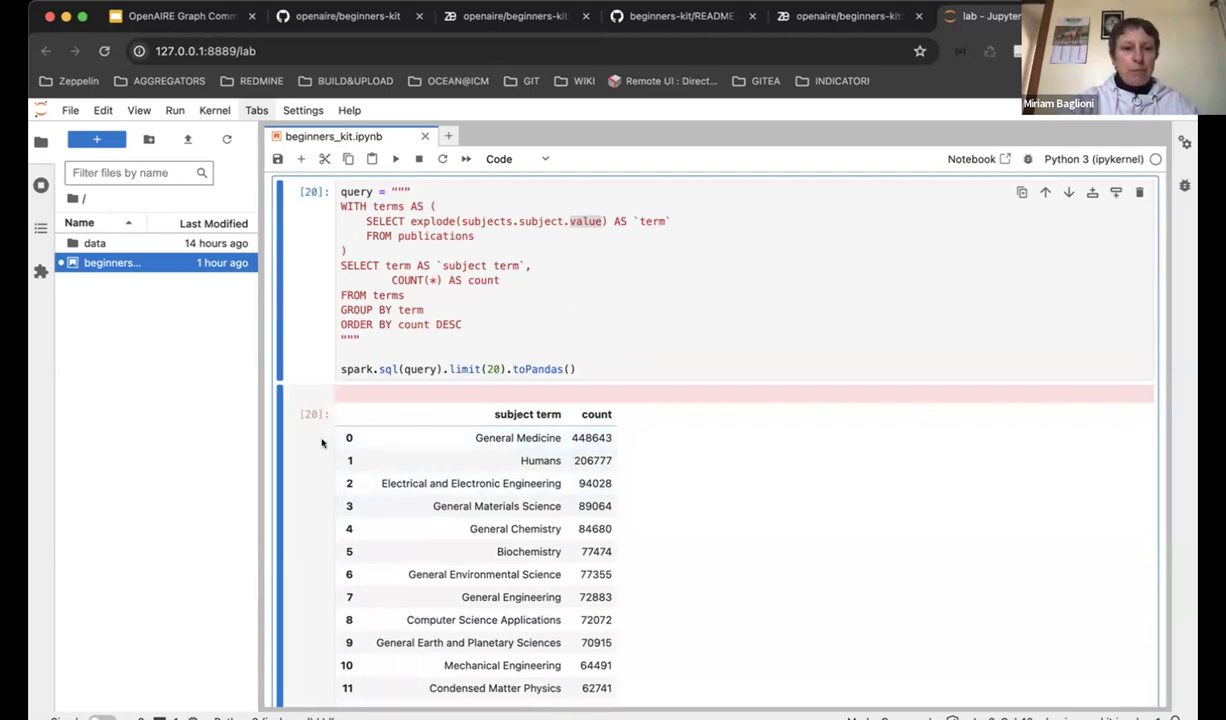
pyautogui.scroll(-5, 323, 441)
pyautogui.scroll(-8, 322, 440)
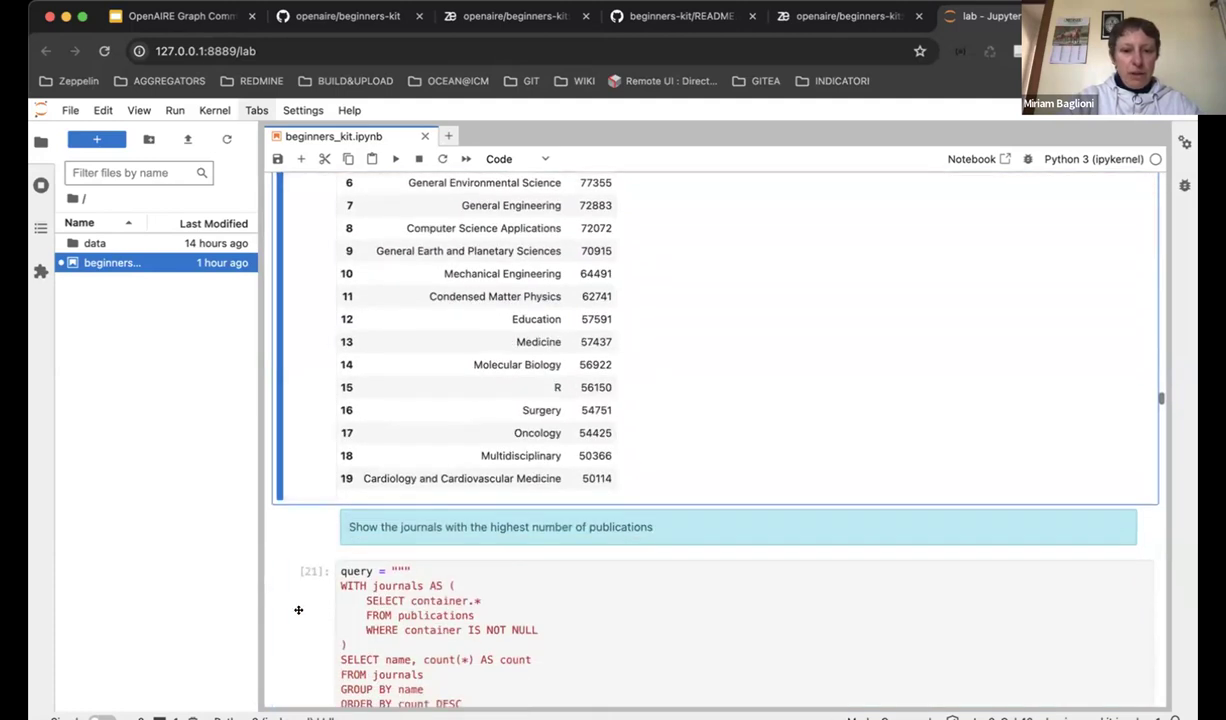
pyautogui.scroll(-3, 298, 609)
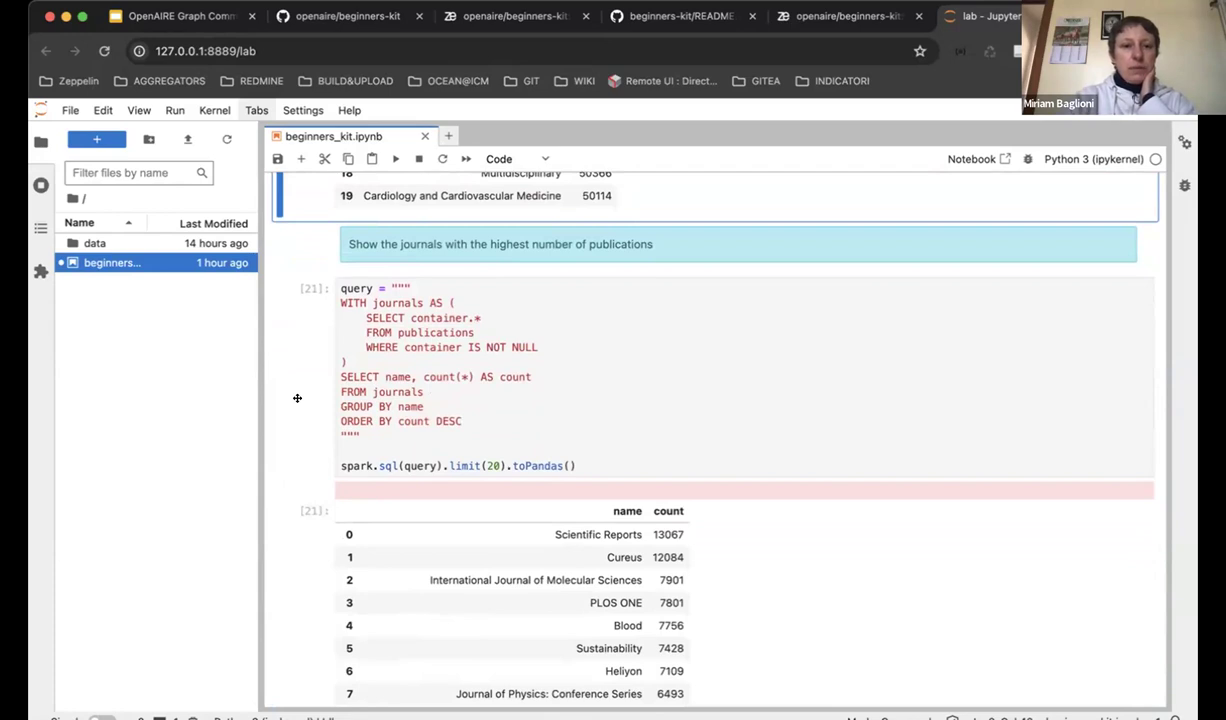
pyautogui.scroll(-1, 297, 398)
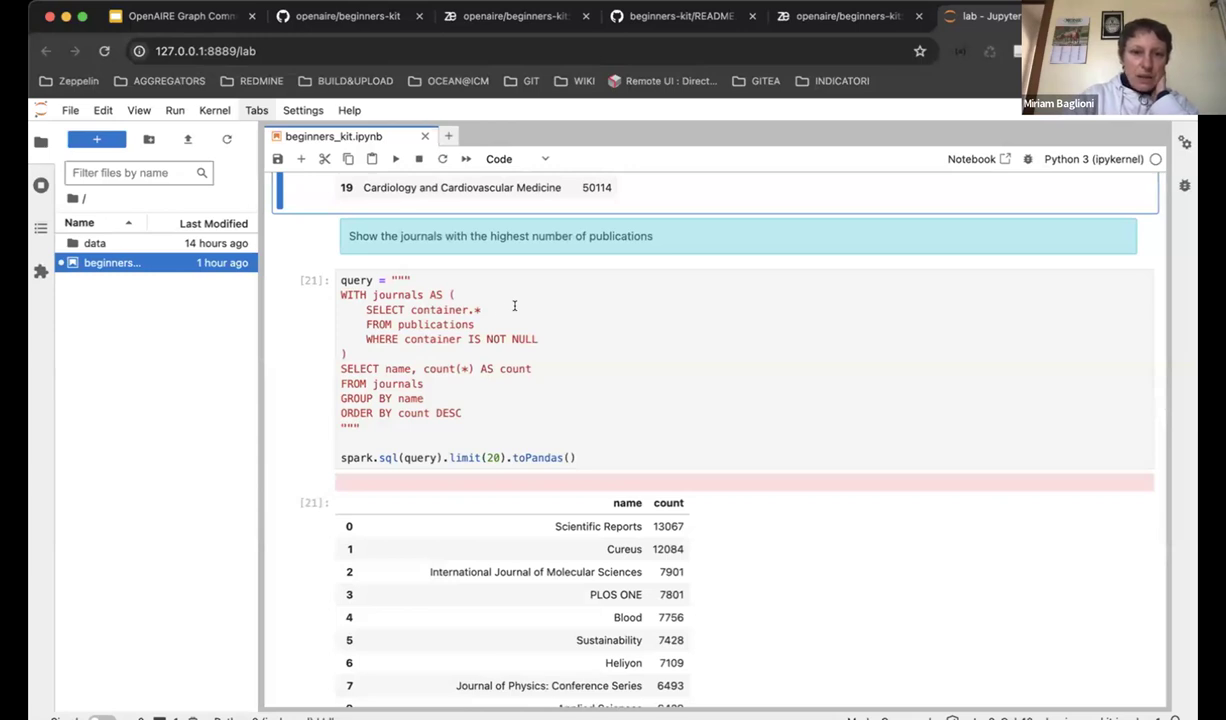
pyautogui.click(455, 311)
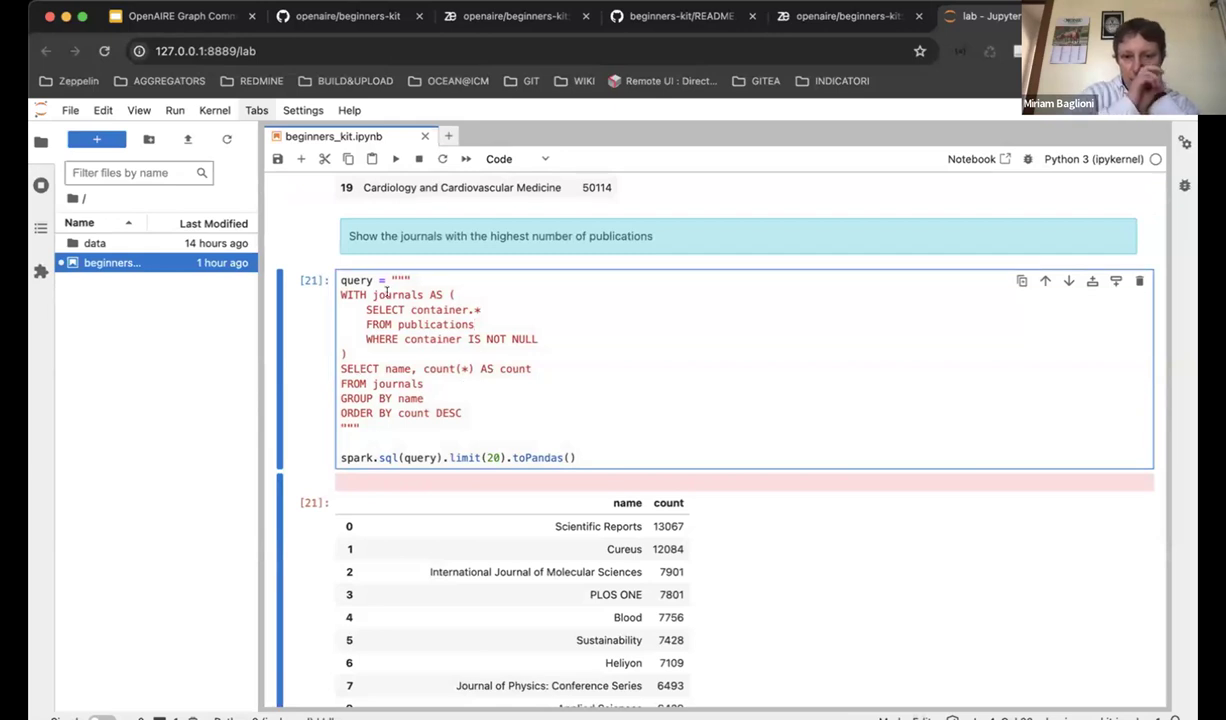
pyautogui.click(390, 294)
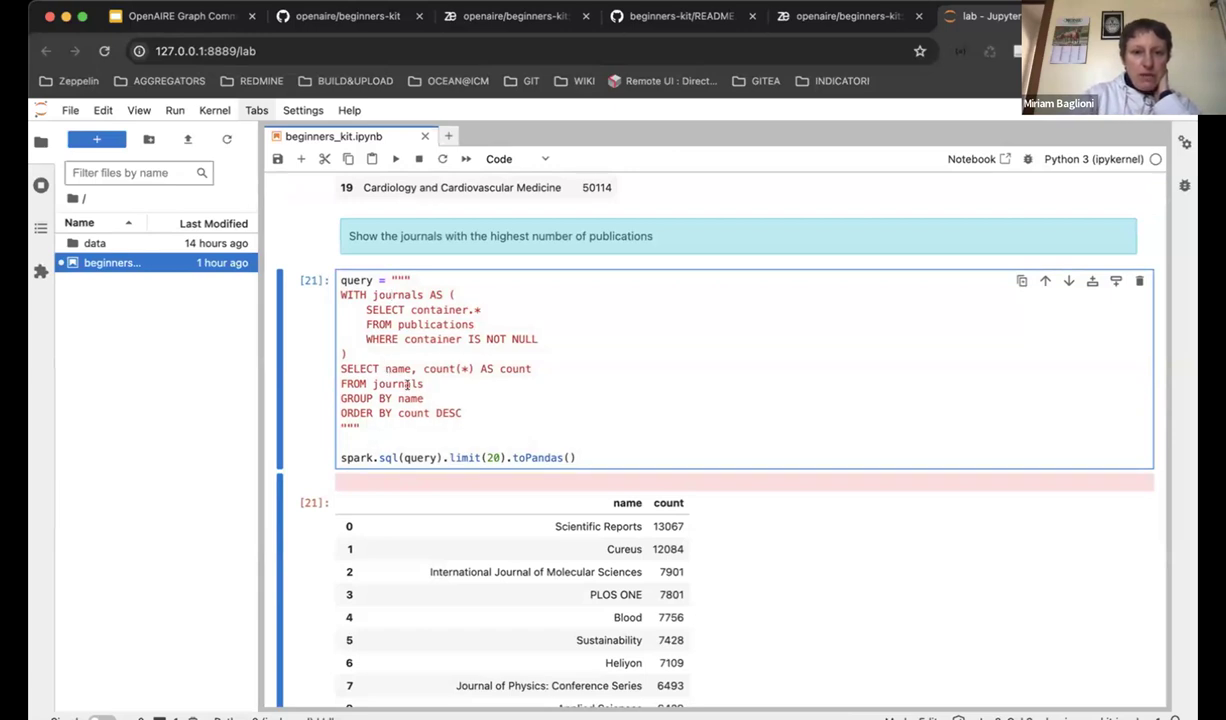
pyautogui.click(429, 388)
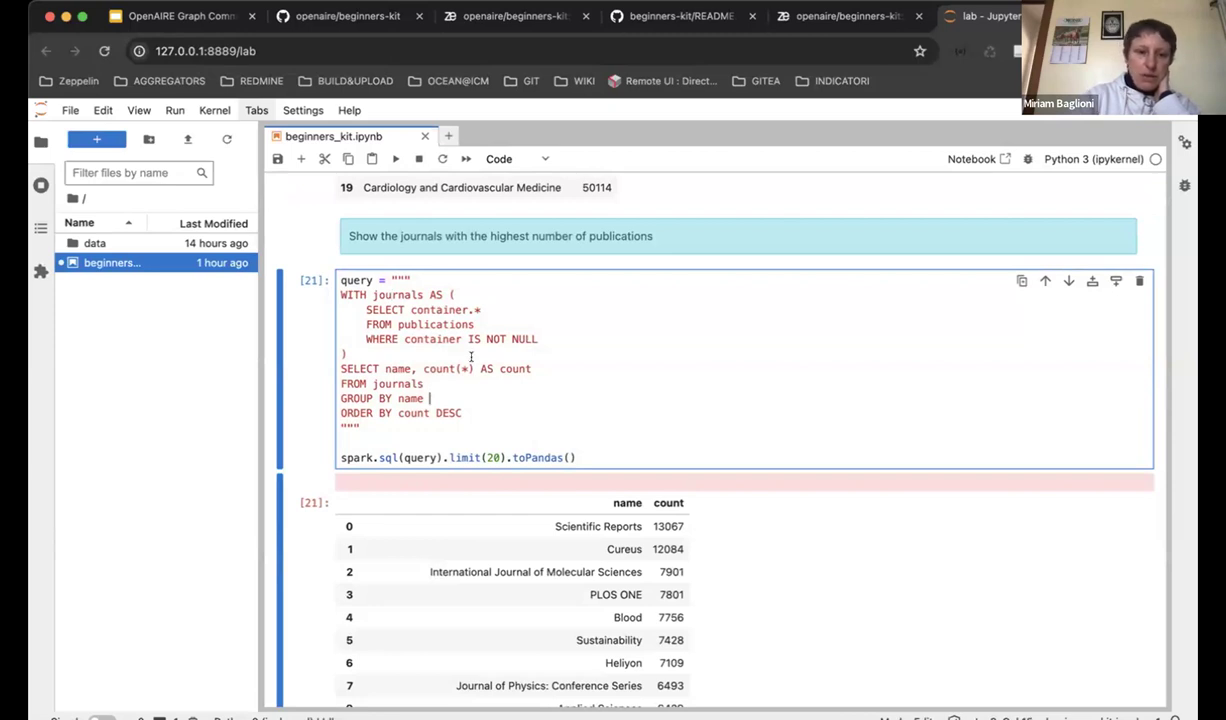
# - Review the full table of journal names and publication counts, down to the projects-per-organization exercise
pyautogui.scroll(-2, 304, 426)
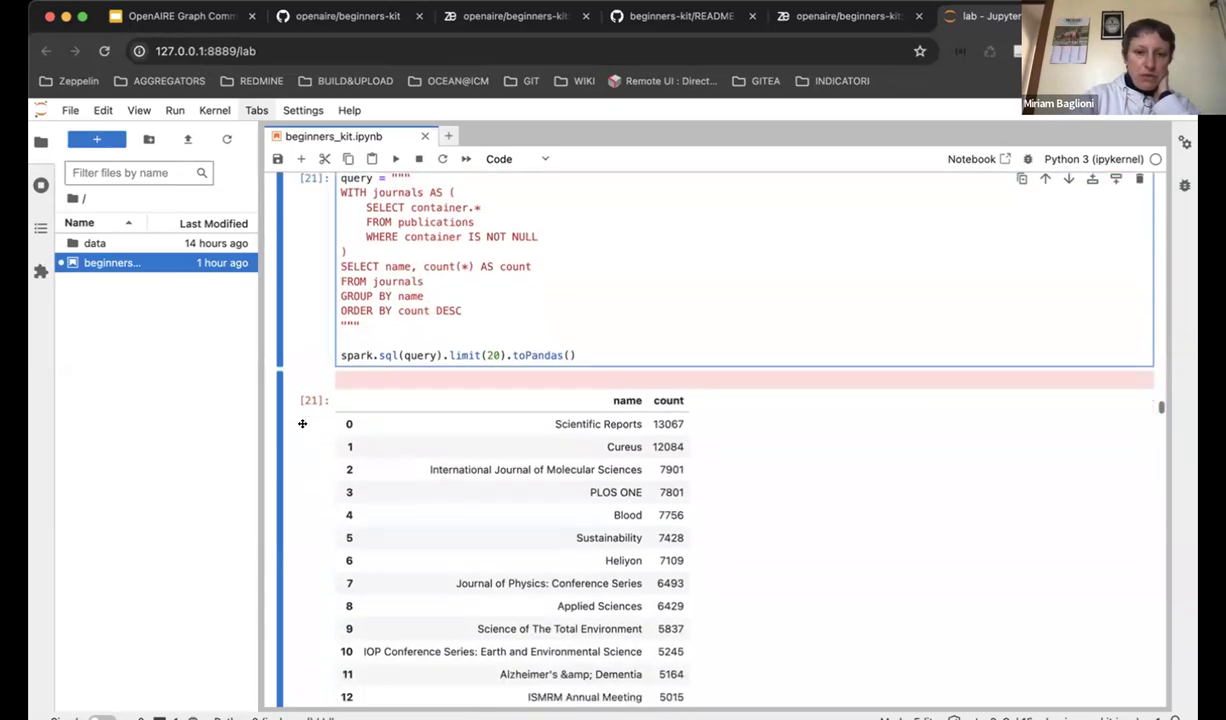
pyautogui.scroll(-1, 446, 493)
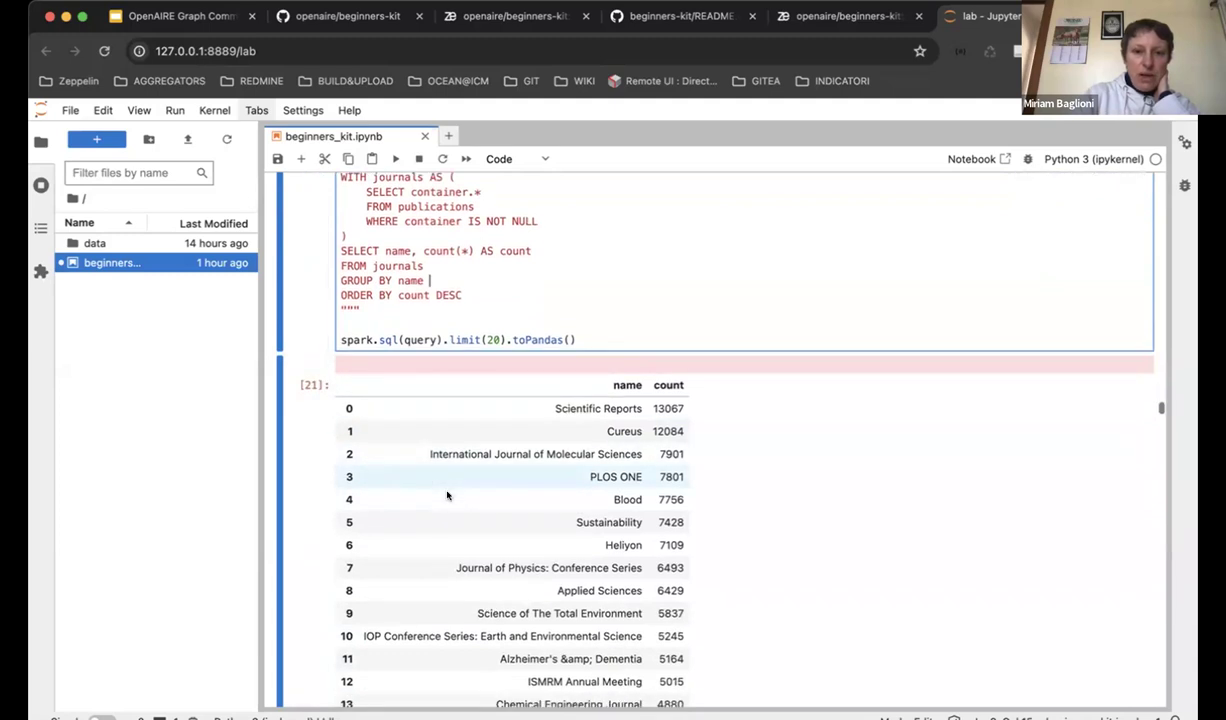
pyautogui.scroll(-2, 447, 495)
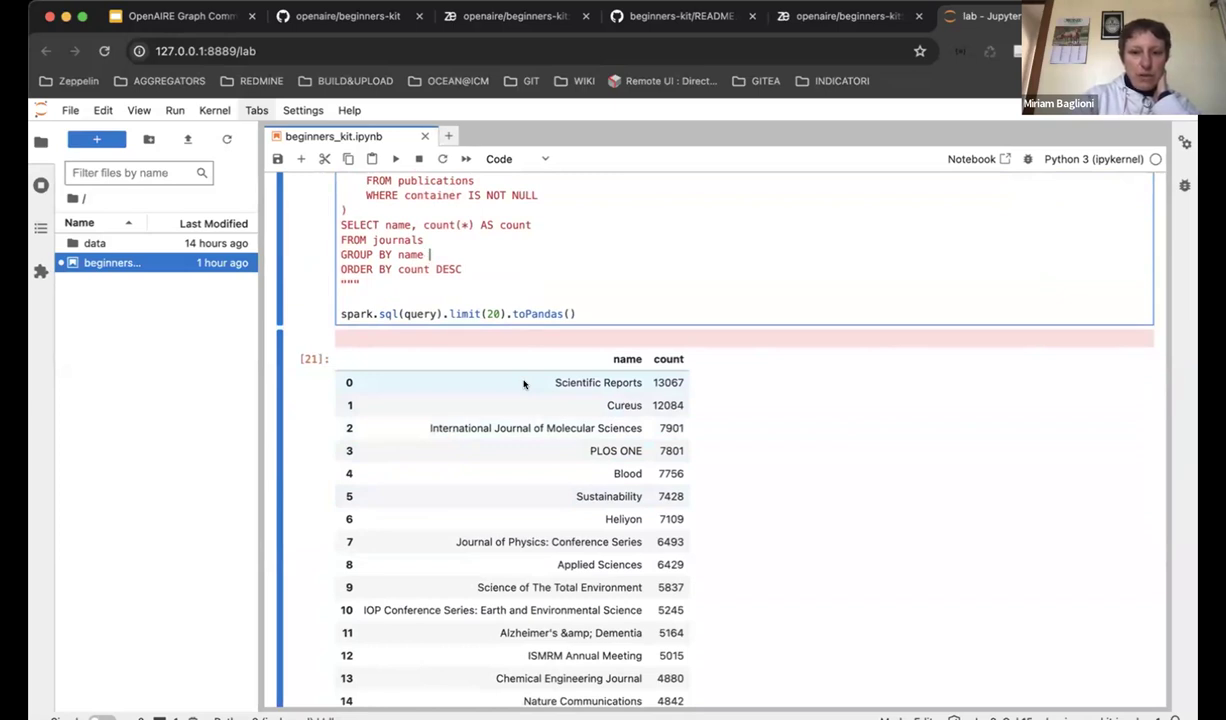
pyautogui.scroll(-1, 523, 383)
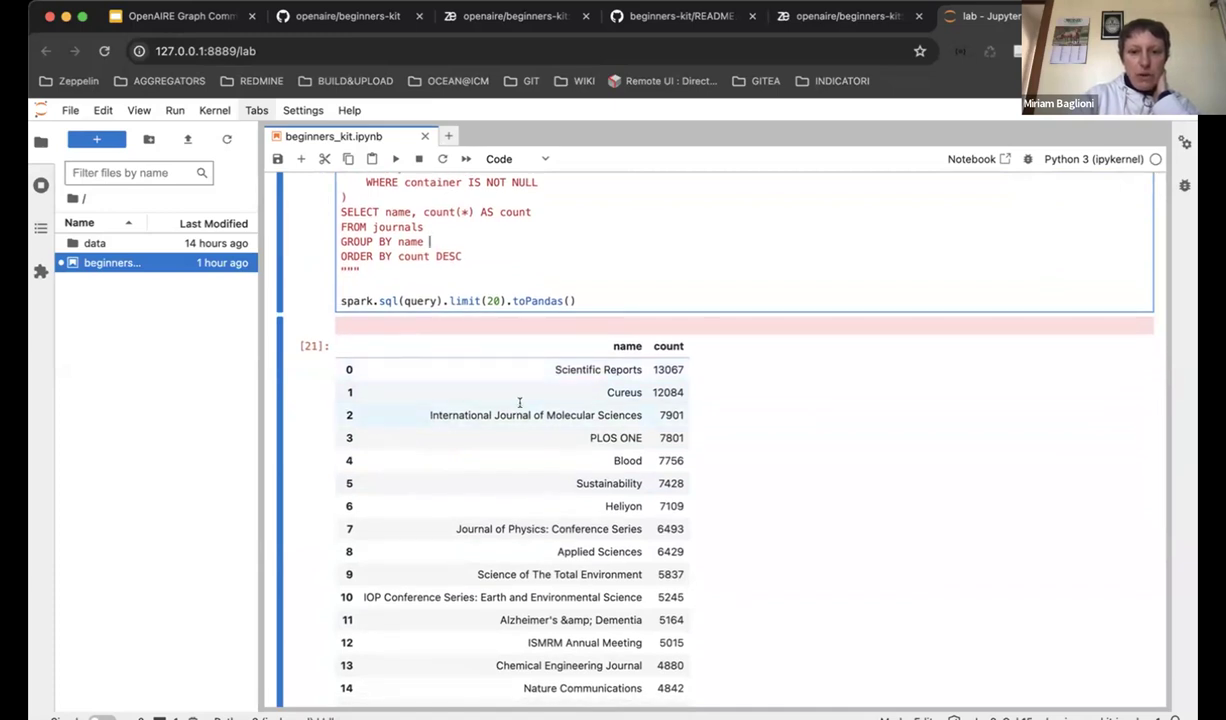
pyautogui.scroll(-2, 519, 402)
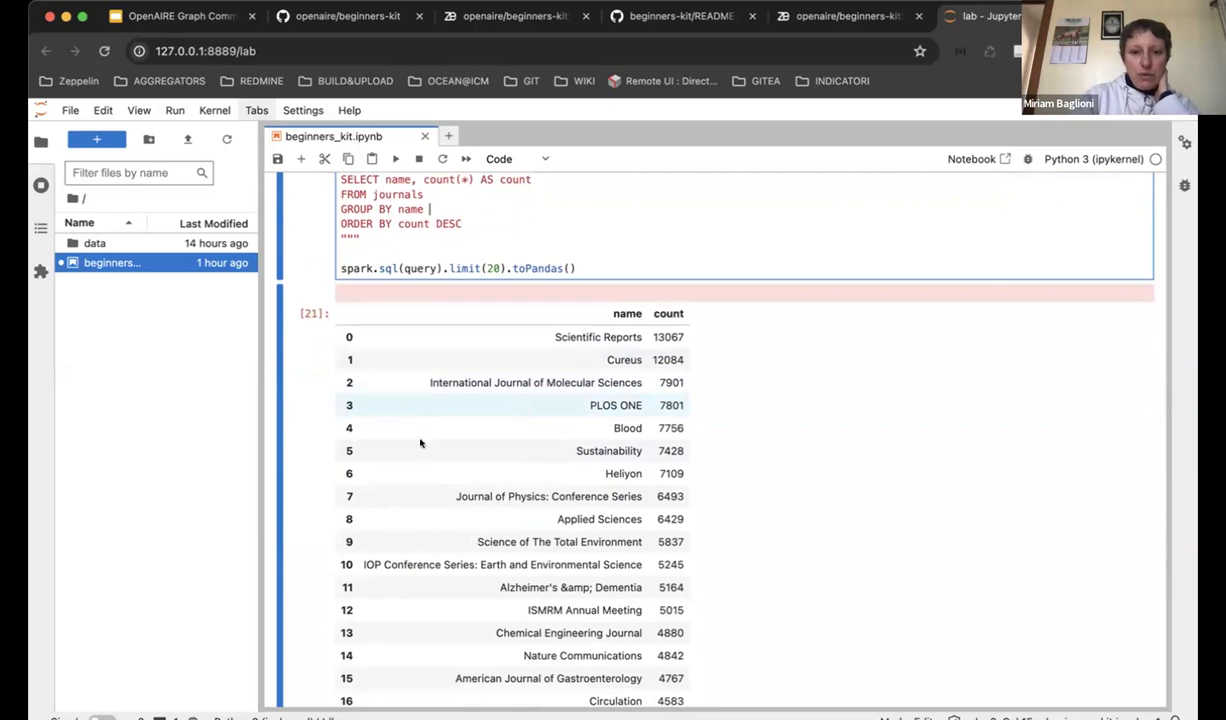
pyautogui.scroll(-10, 308, 566)
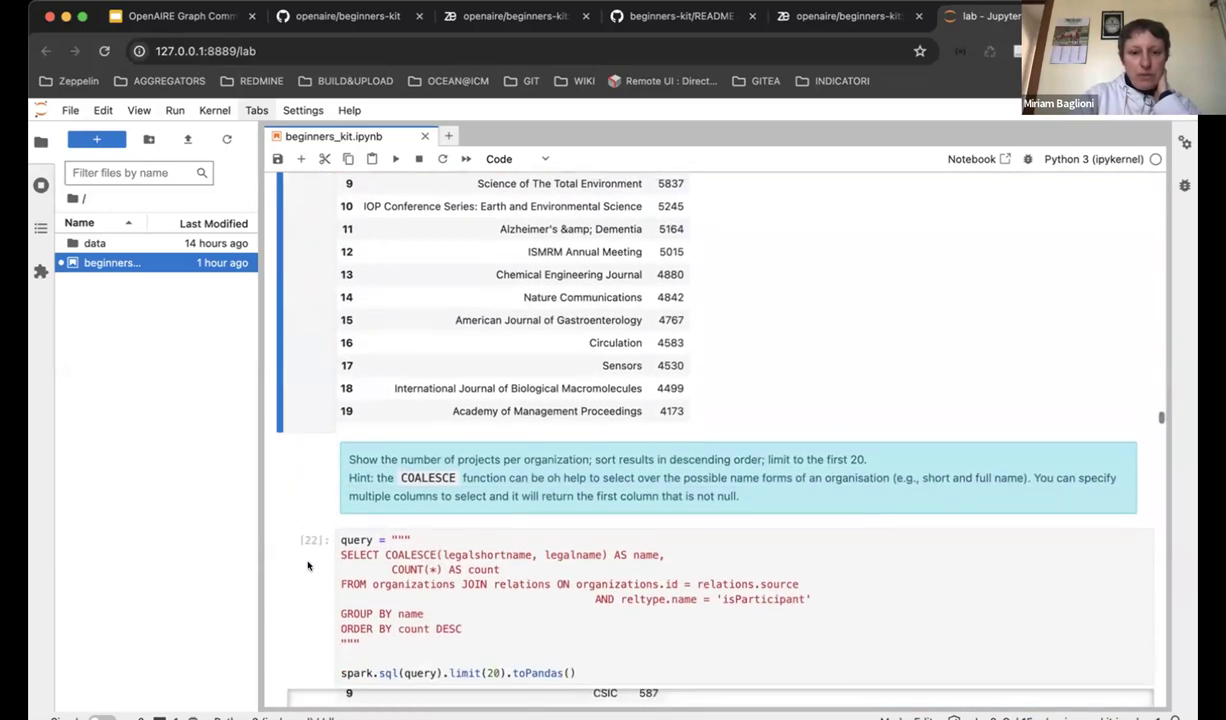
# - Examine the projects-per-organization query with its COALESCE hint and relations join, highlighting the isParticipant relation name
pyautogui.scroll(-2, 308, 566)
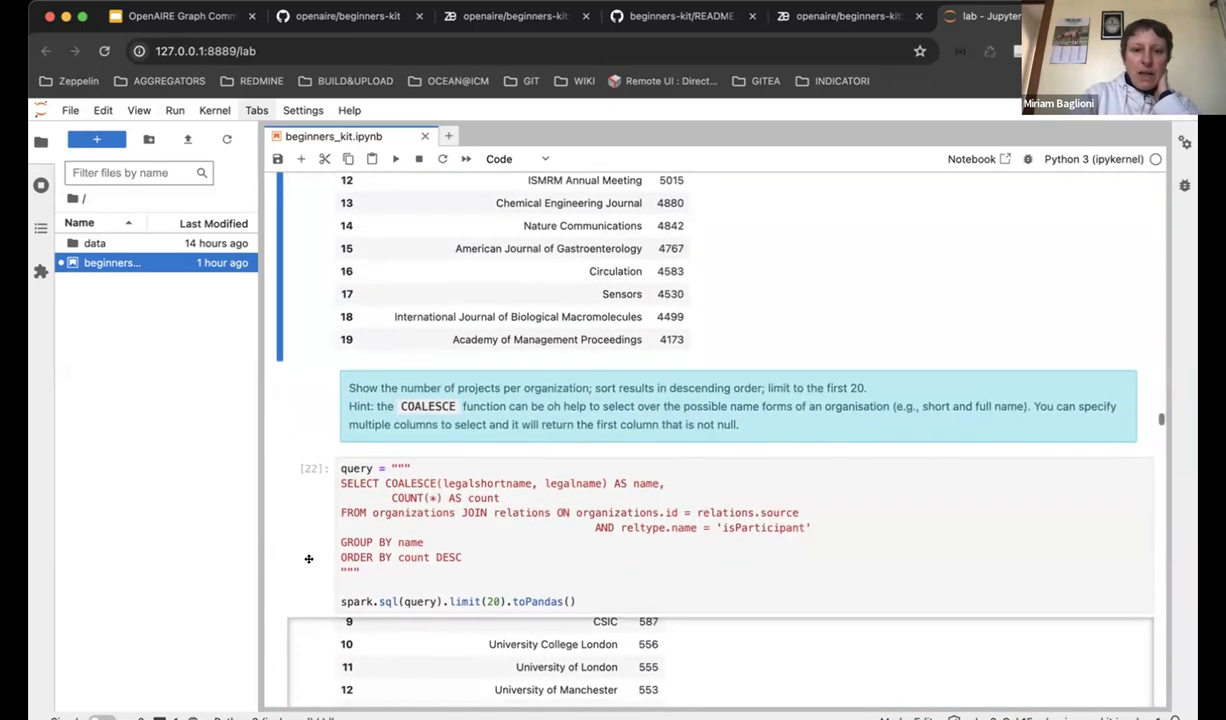
pyautogui.scroll(-1, 308, 559)
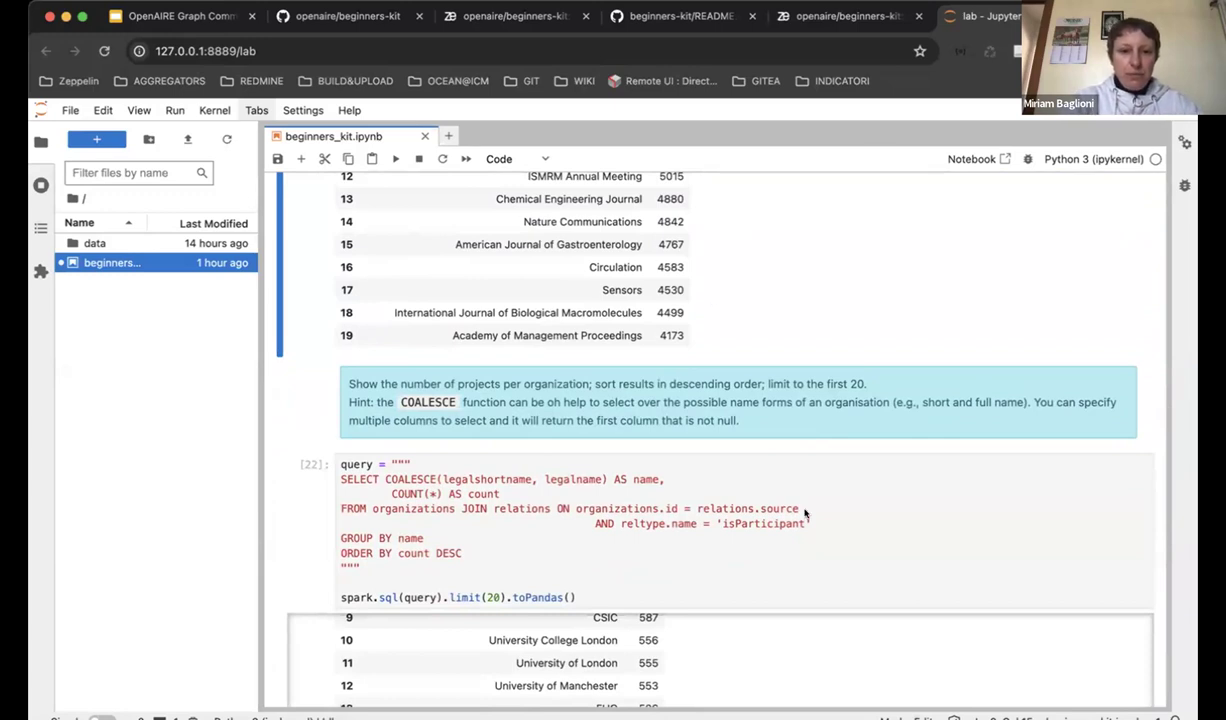
pyautogui.scroll(-3, 805, 514)
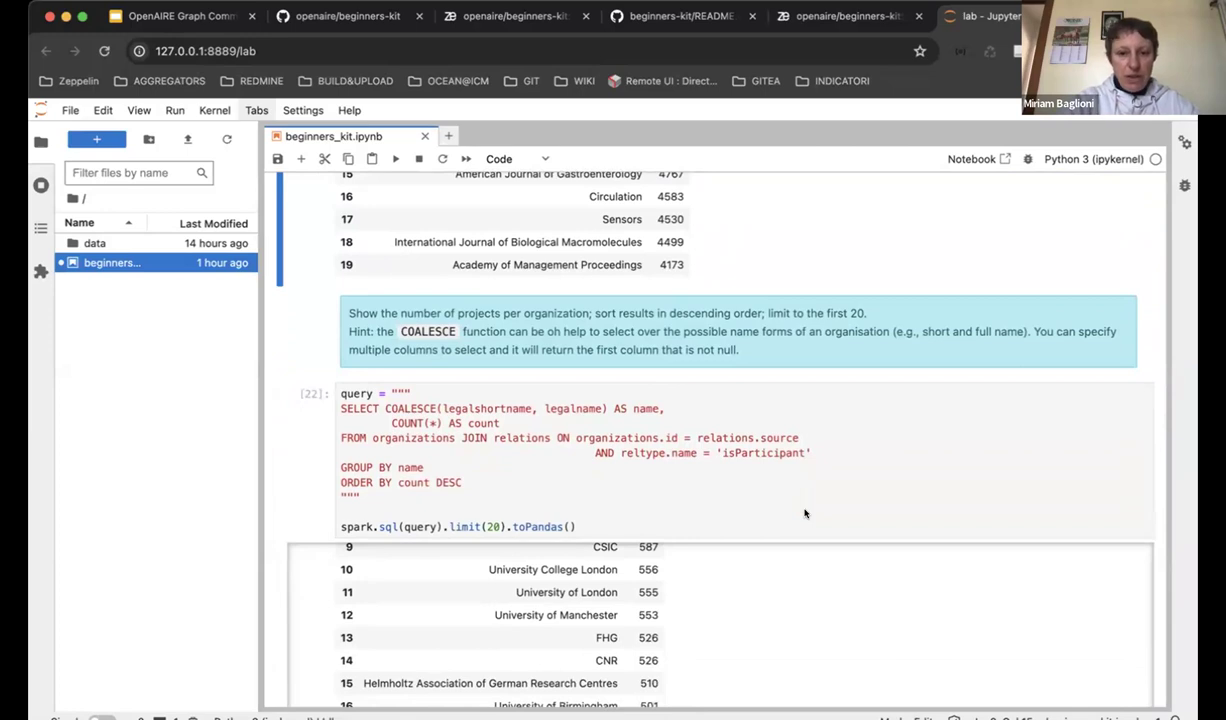
pyautogui.scroll(3, 516, 590)
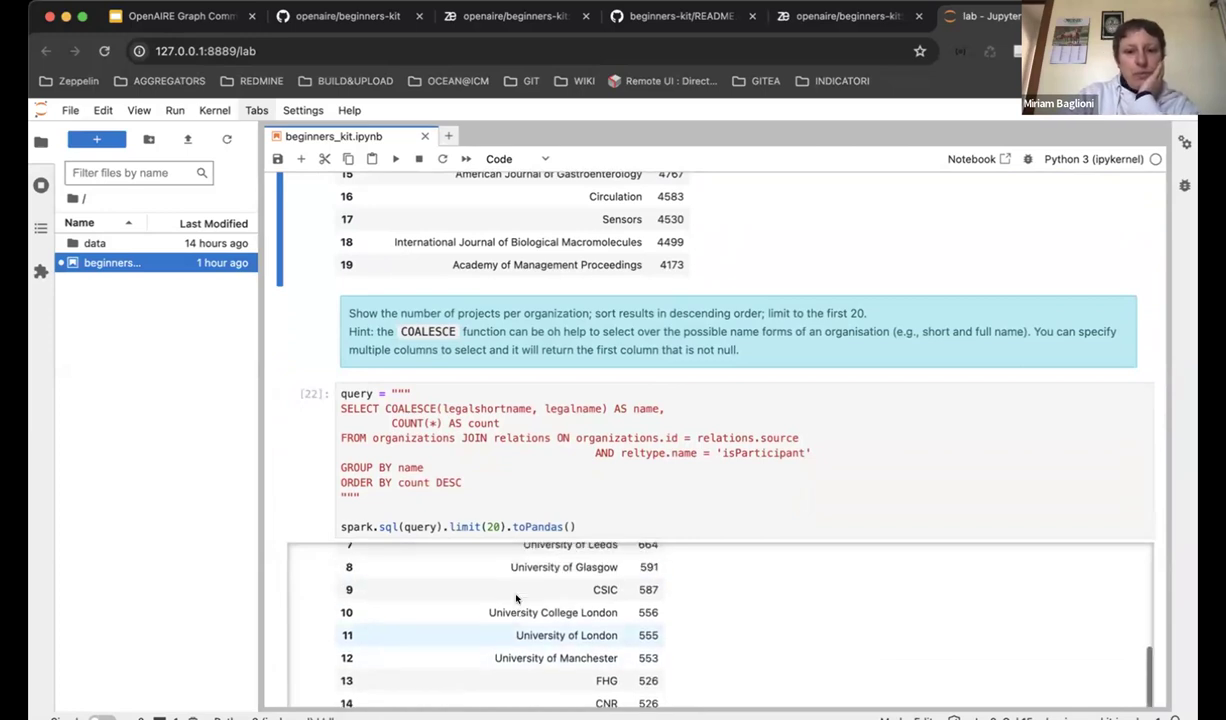
pyautogui.scroll(1, 531, 490)
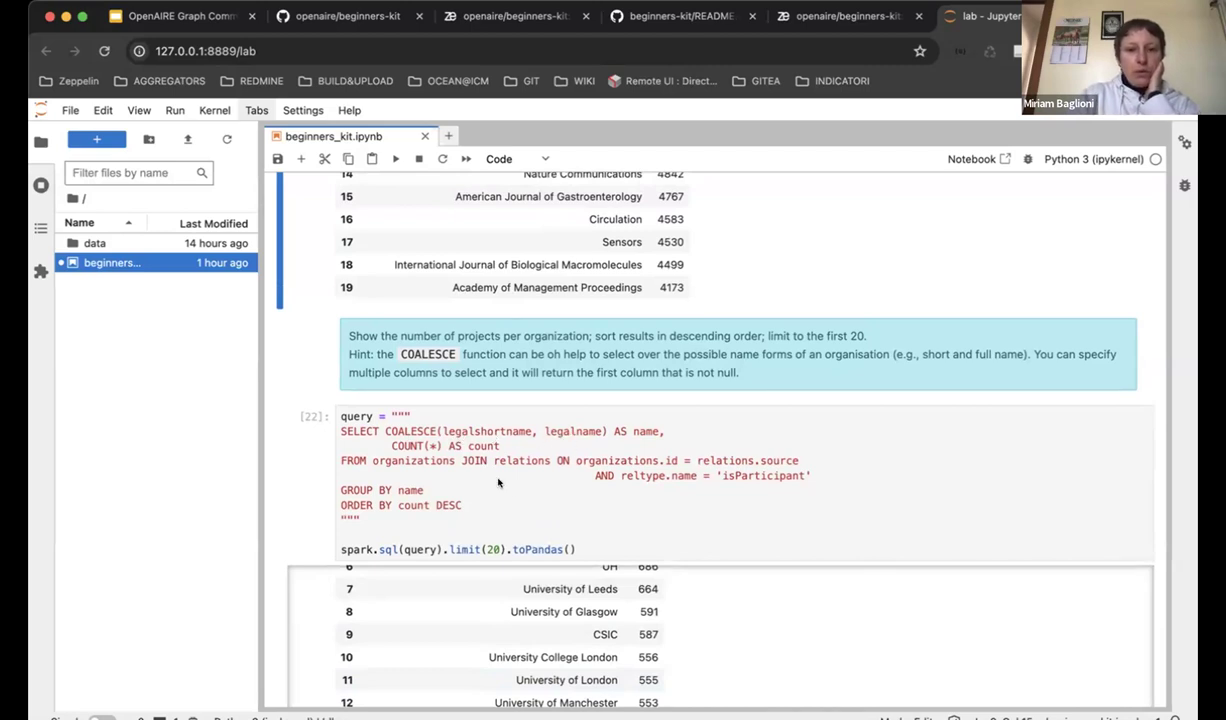
pyautogui.scroll(-1, 507, 487)
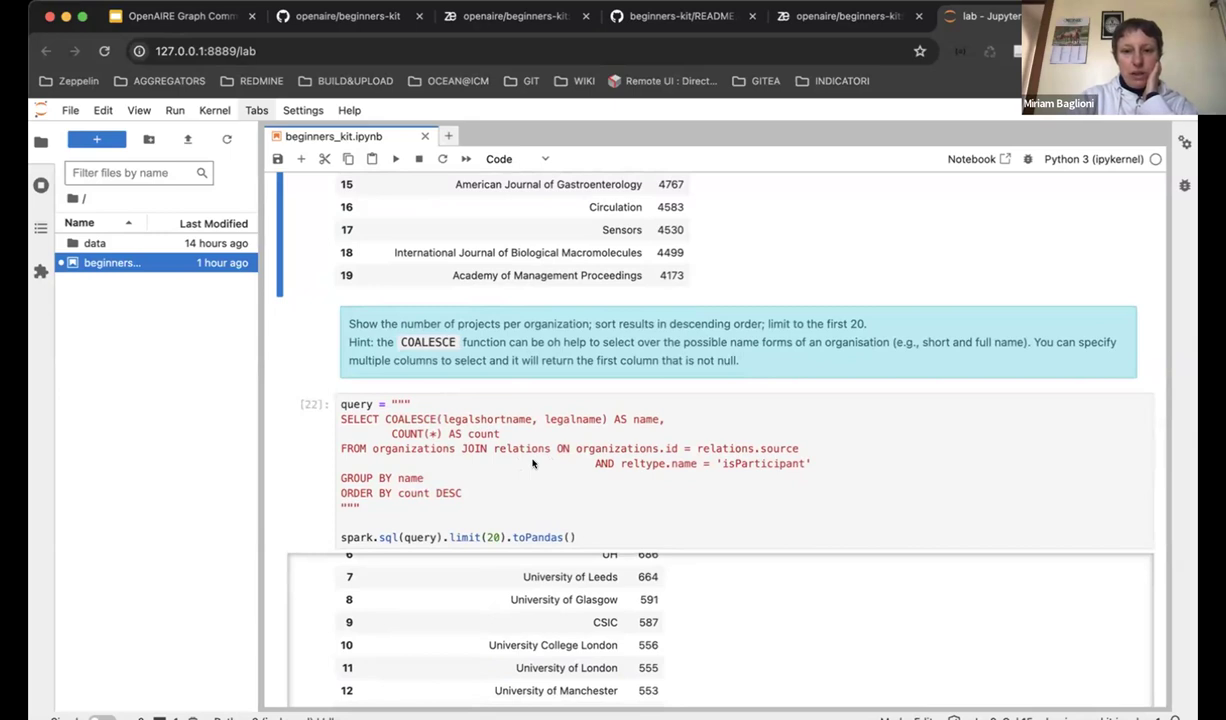
pyautogui.doubleClick(765, 463)
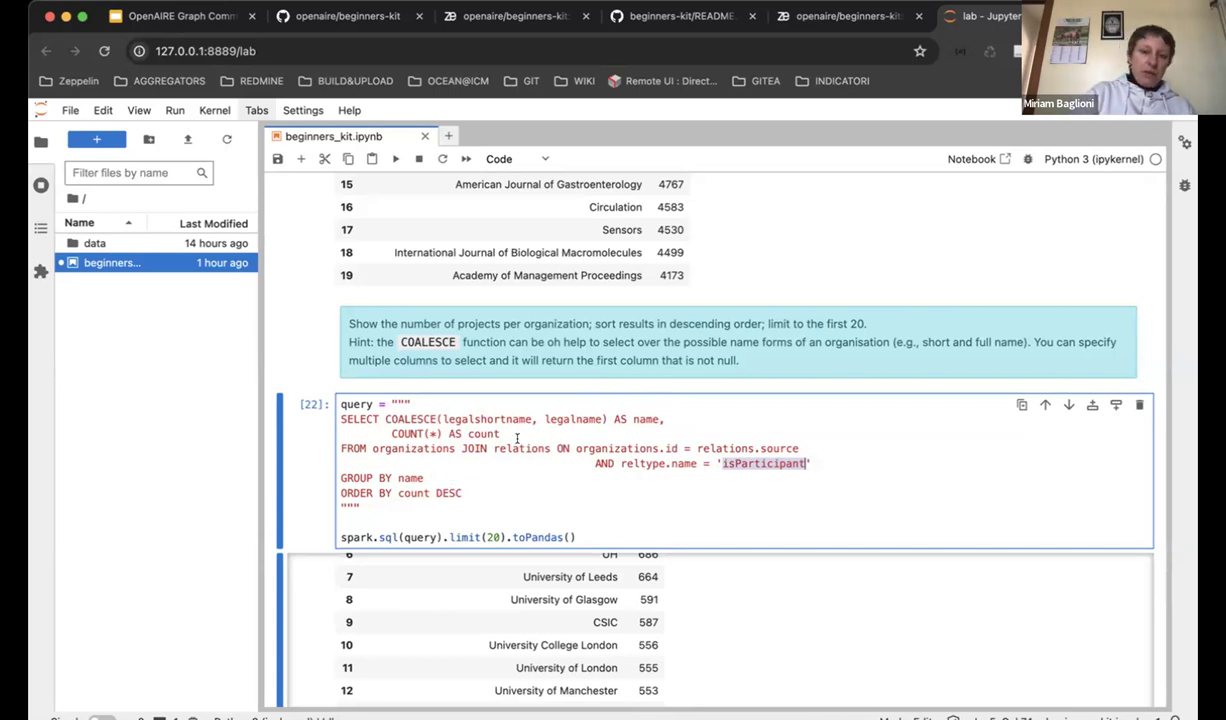
# - Review the table of organization names and project counts from its first row onward
pyautogui.scroll(3, 506, 585)
pyautogui.scroll(5, 506, 590)
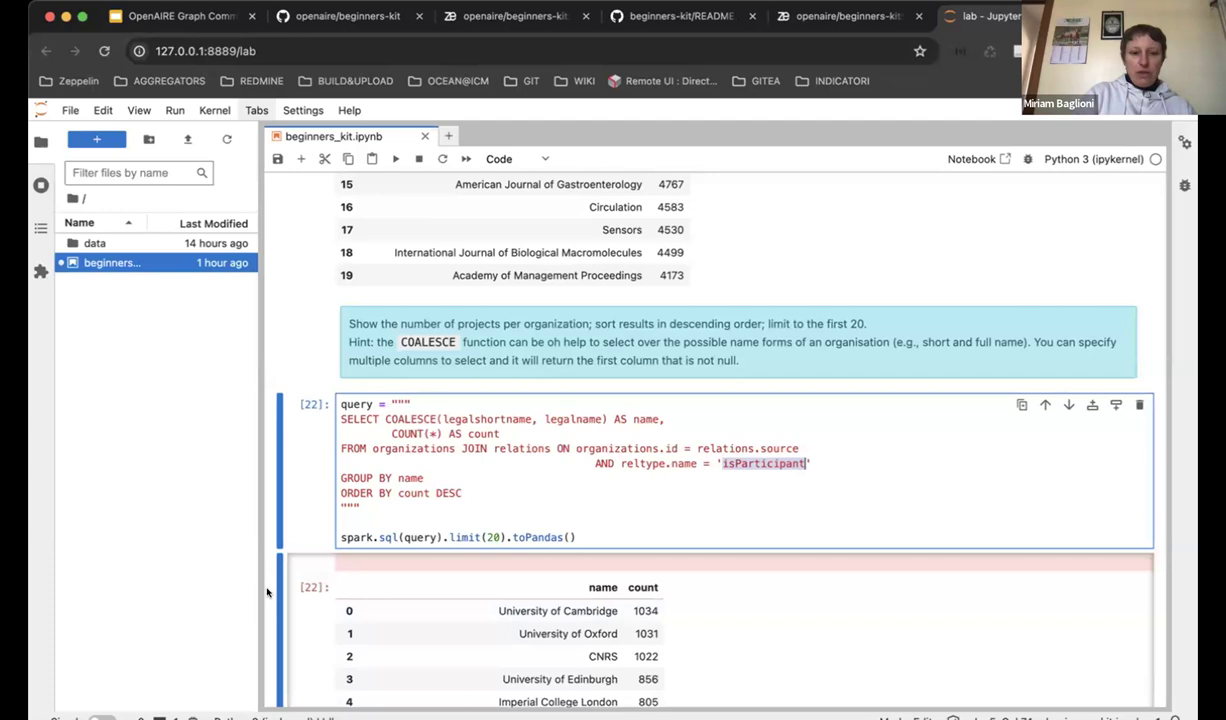
pyautogui.scroll(-2, 268, 590)
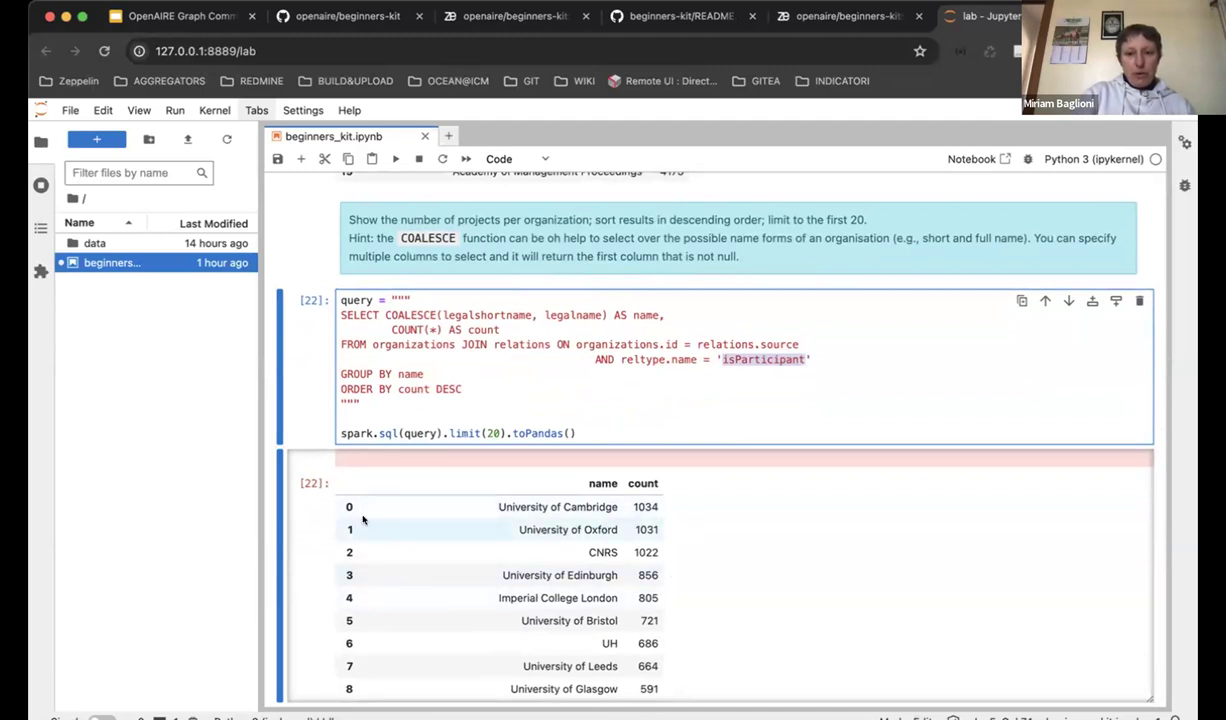
pyautogui.scroll(-1, 307, 535)
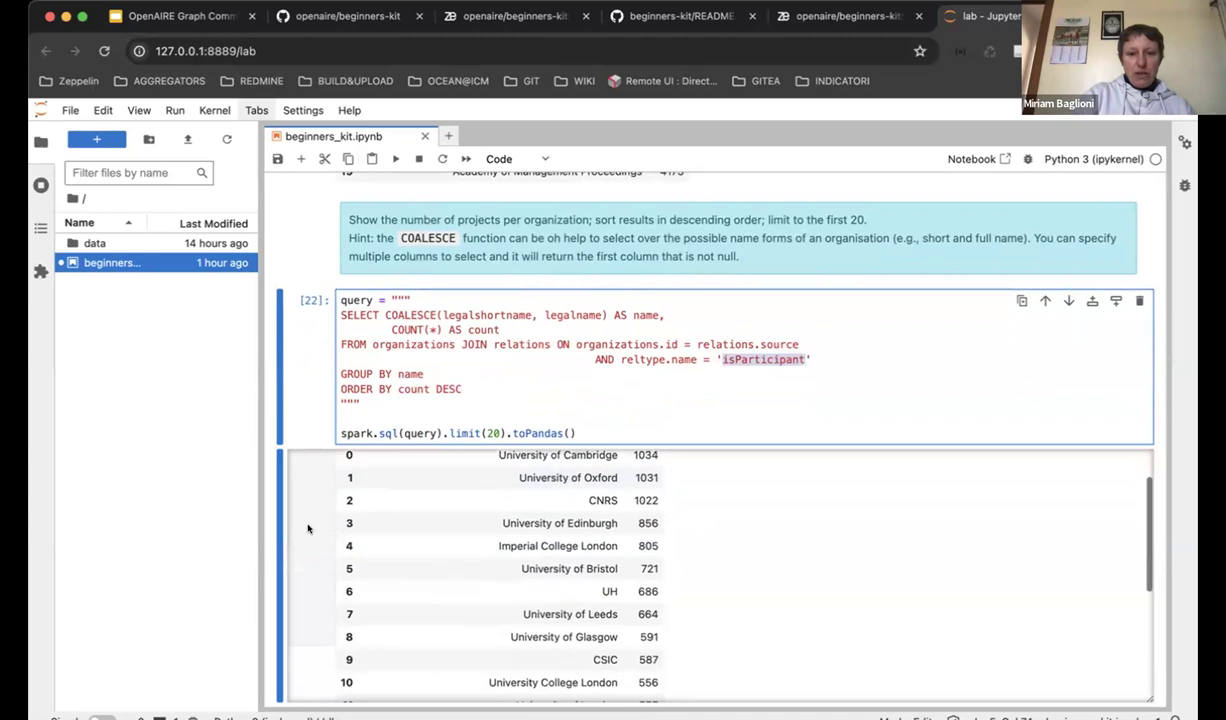
pyautogui.scroll(-2, 307, 528)
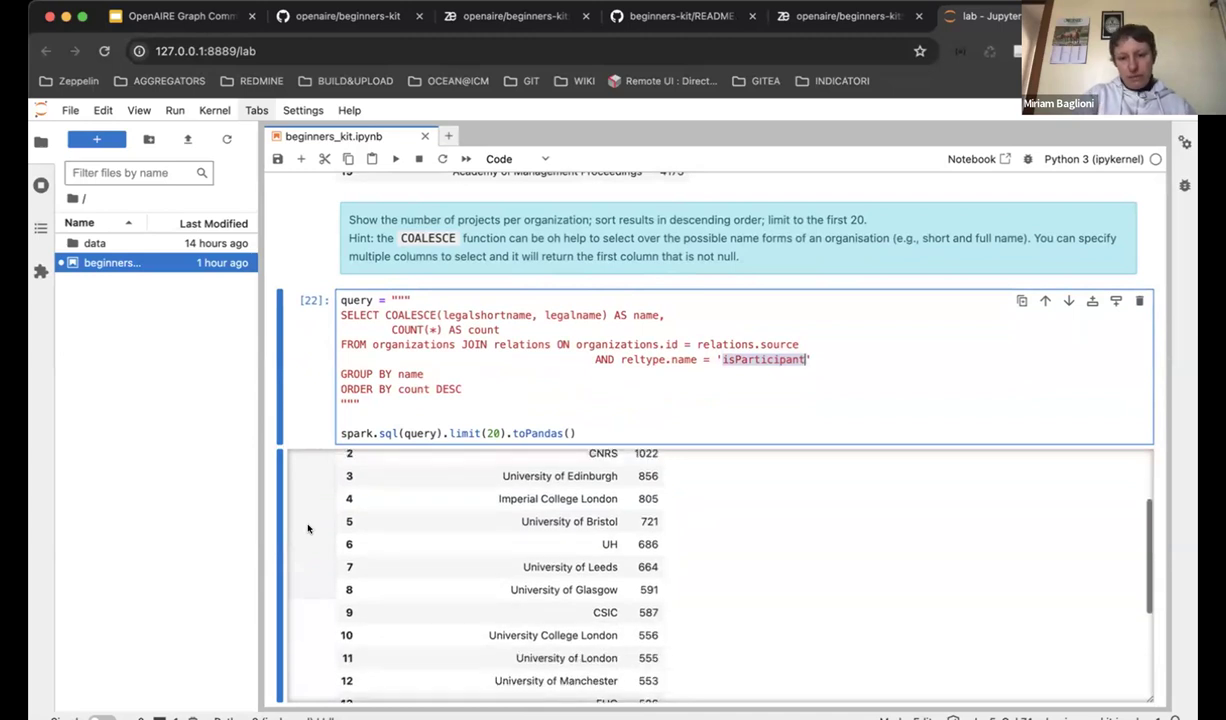
# - Examine the query for projects with the most associated results, highlighting the unidentified title filter and the produces relation name
pyautogui.scroll(-4, 270, 550)
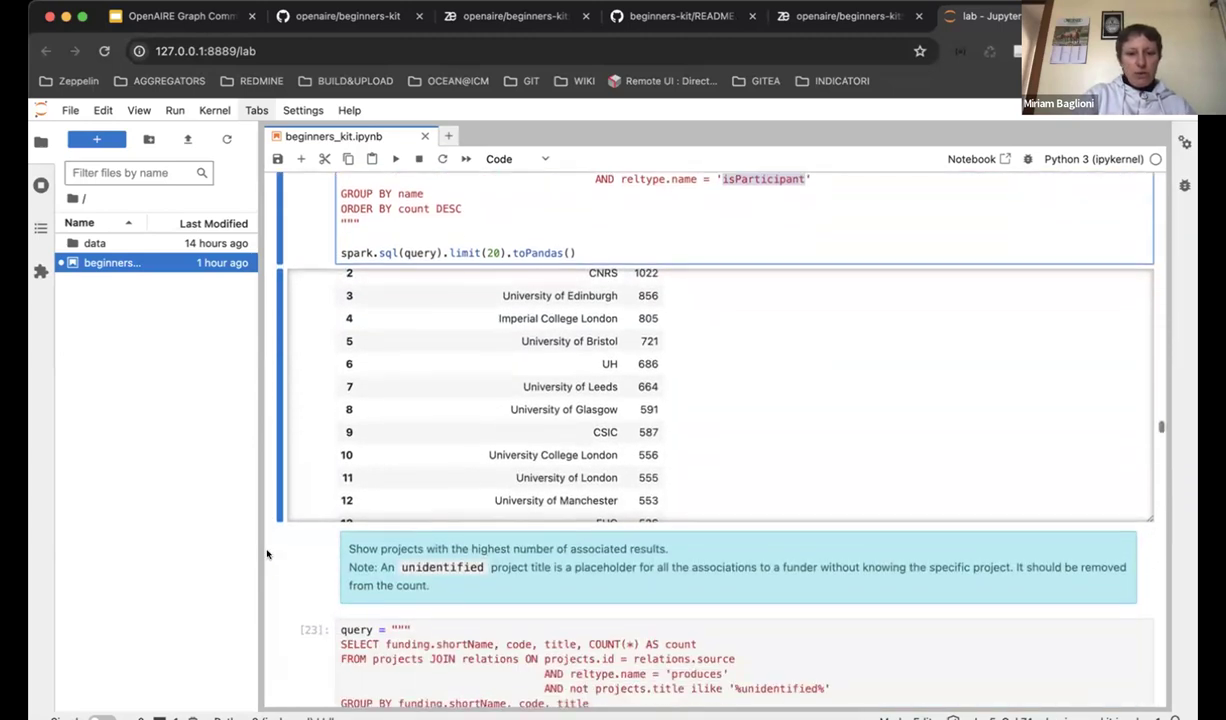
pyautogui.scroll(-4, 267, 554)
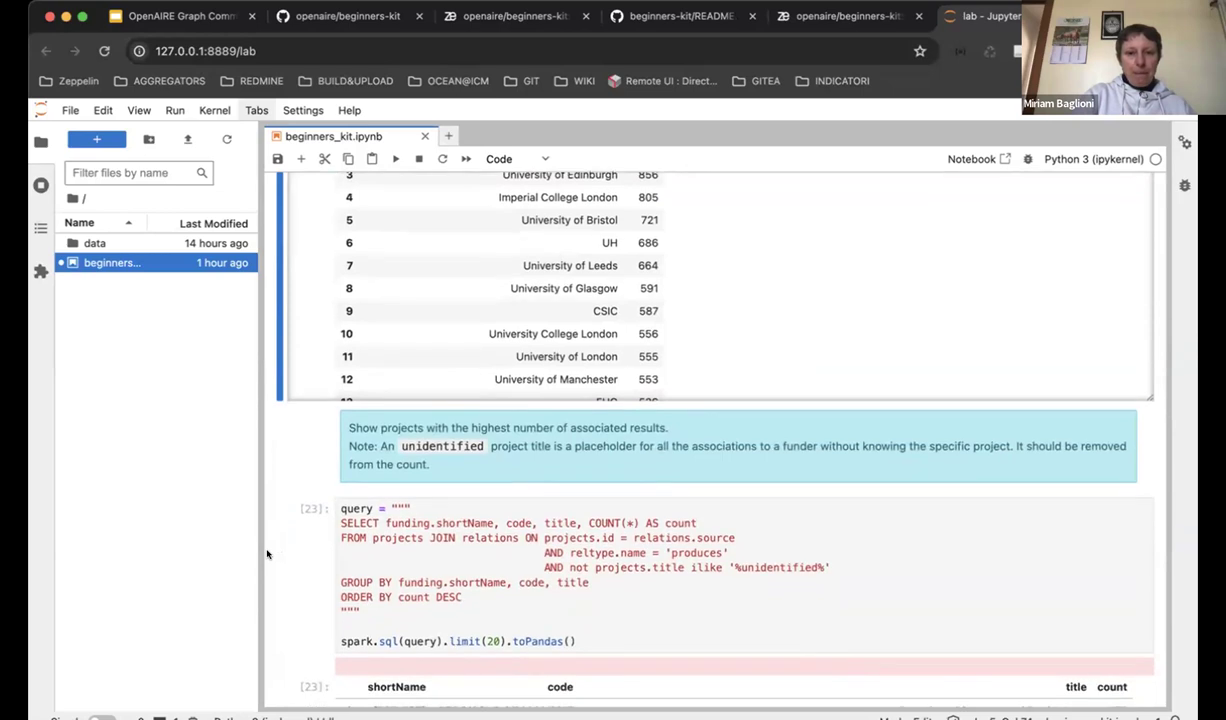
pyautogui.scroll(-2, 267, 554)
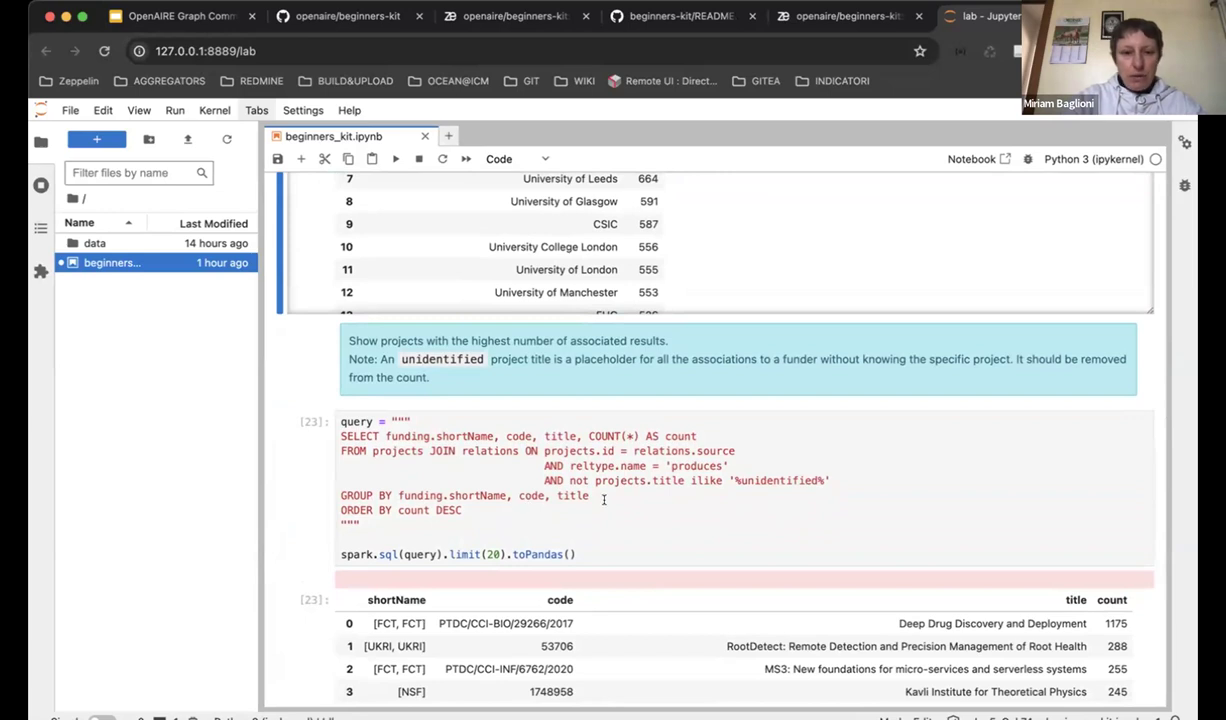
pyautogui.doubleClick(776, 478)
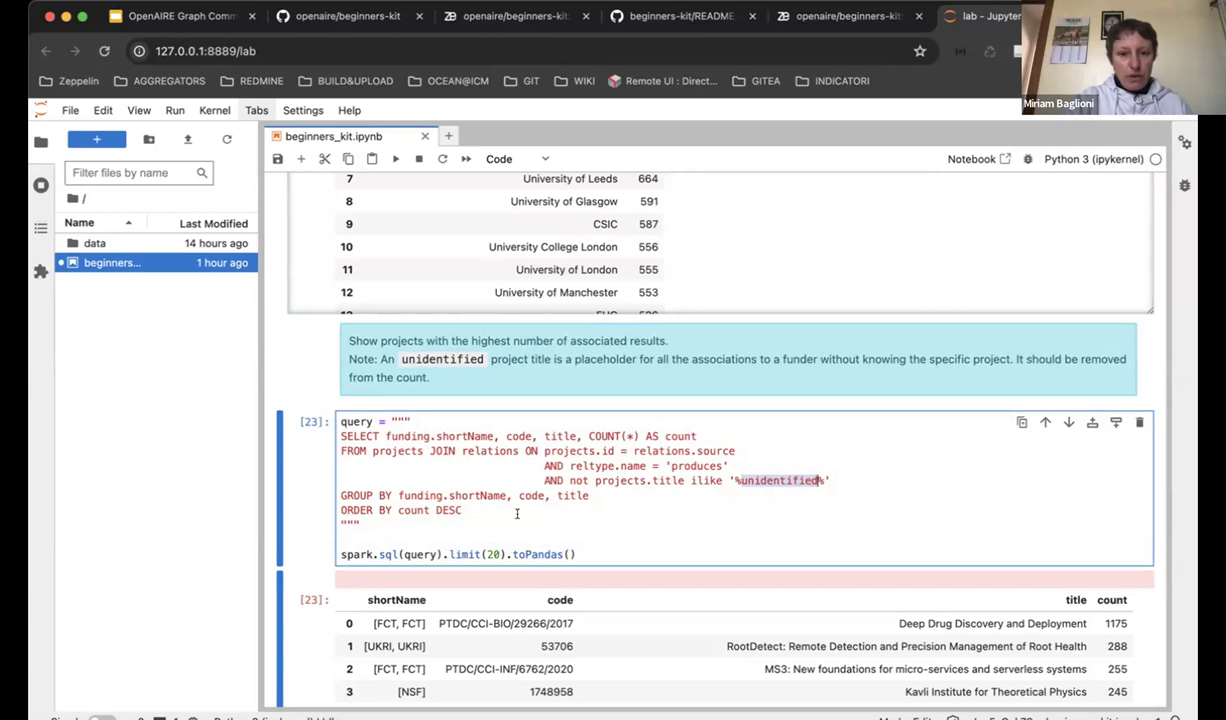
pyautogui.scroll(-1, 517, 514)
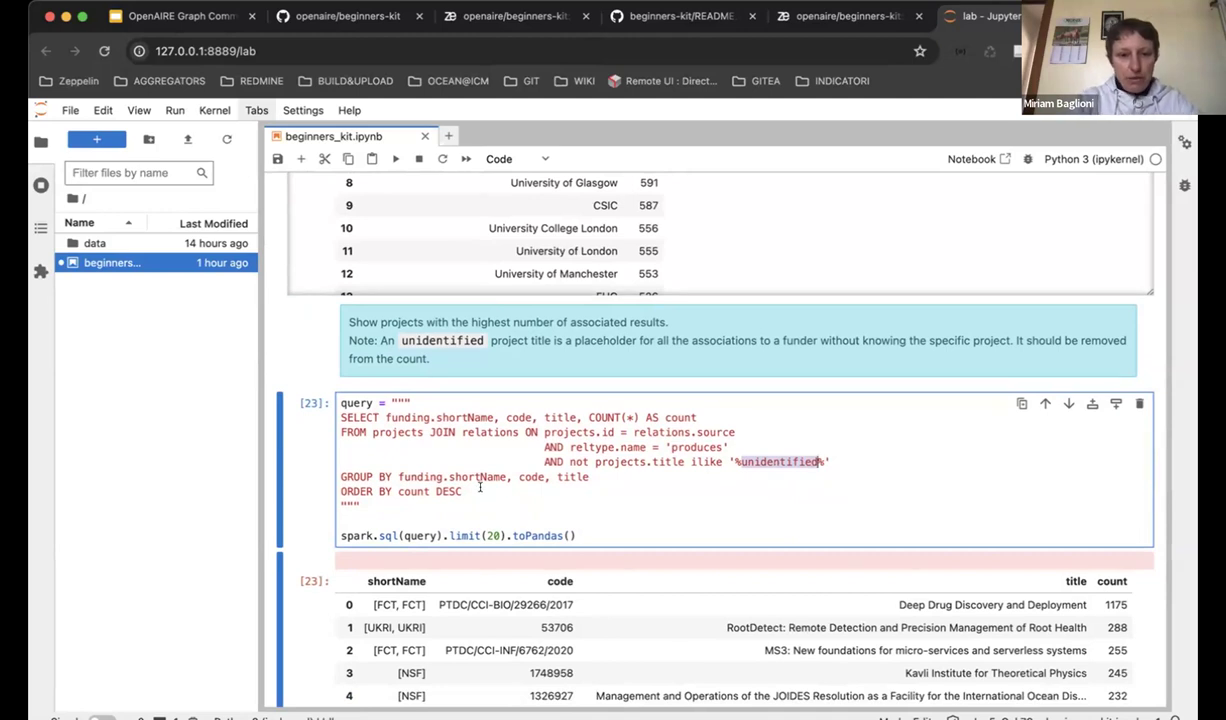
pyautogui.scroll(-1, 436, 443)
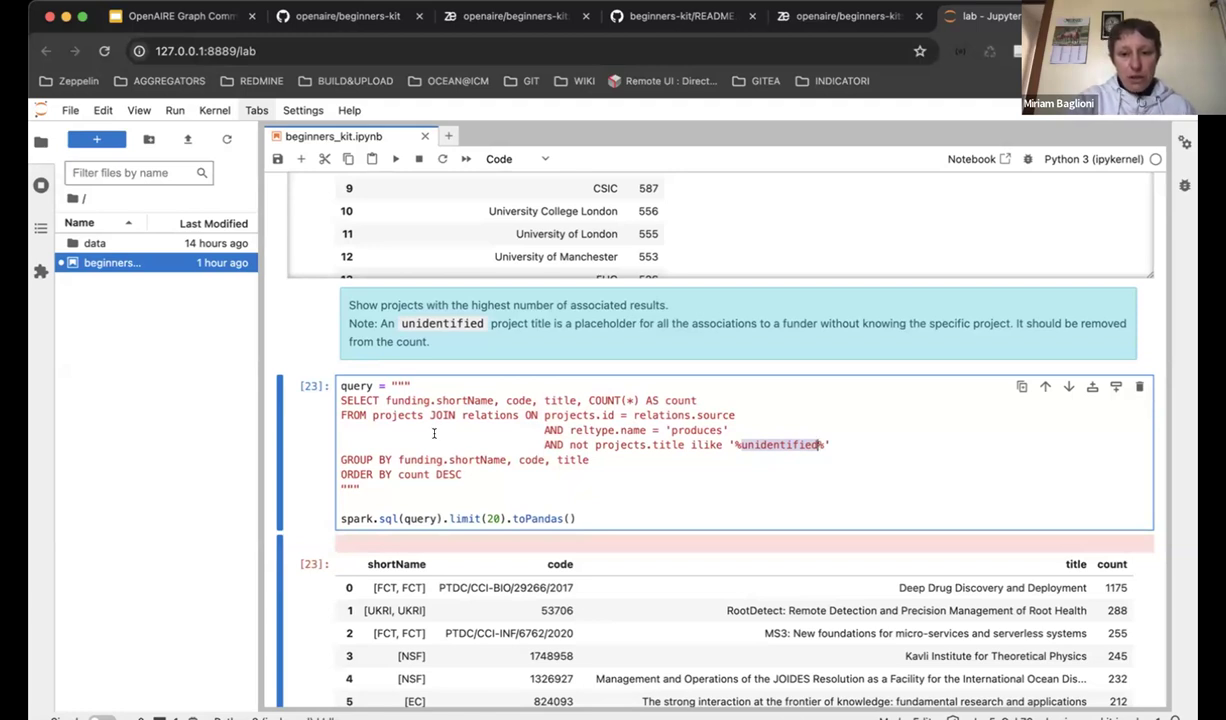
pyautogui.doubleClick(697, 430)
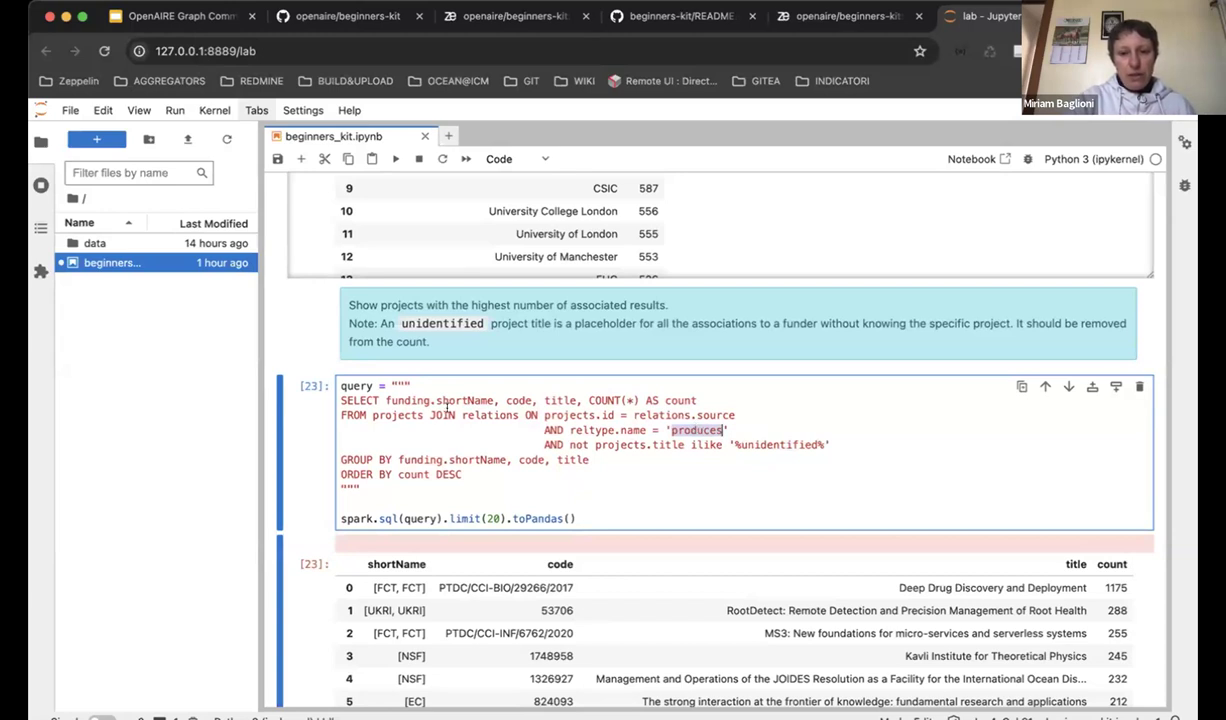
# - Look through the table of funders, project codes, titles and result counts, down to the CONCAT_WS string manipulation query
pyautogui.scroll(-1, 446, 400)
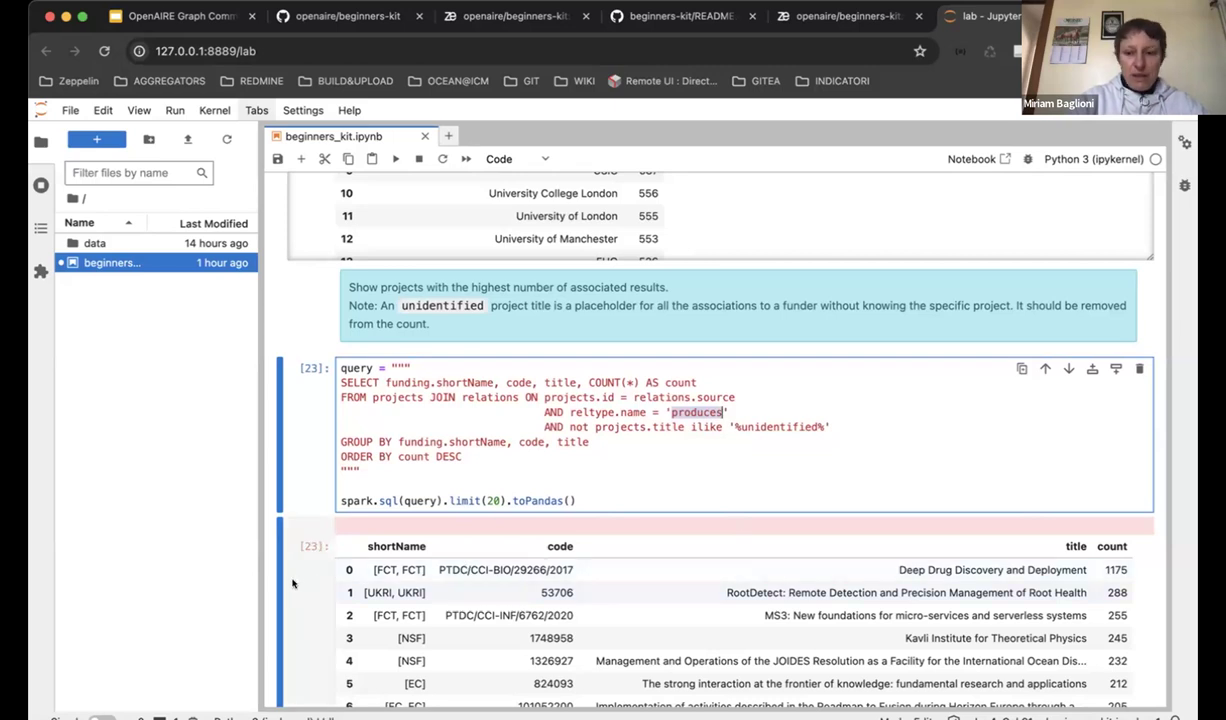
pyautogui.scroll(-5, 292, 583)
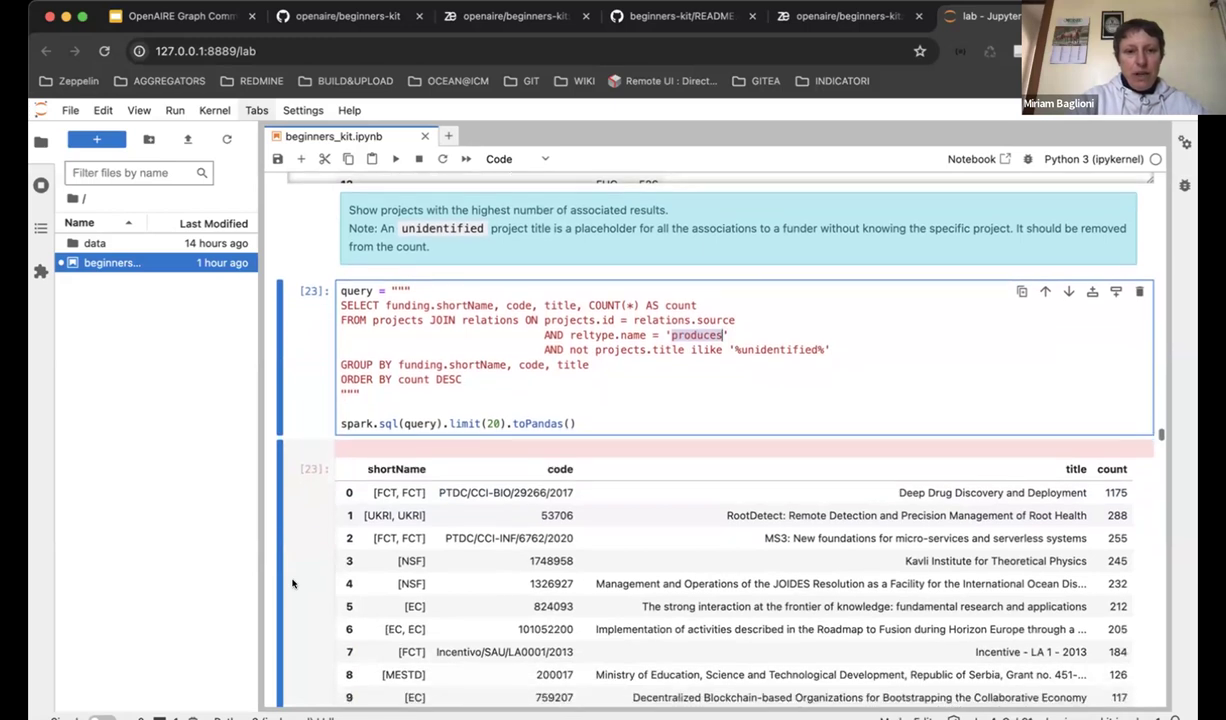
pyautogui.scroll(-15, 292, 583)
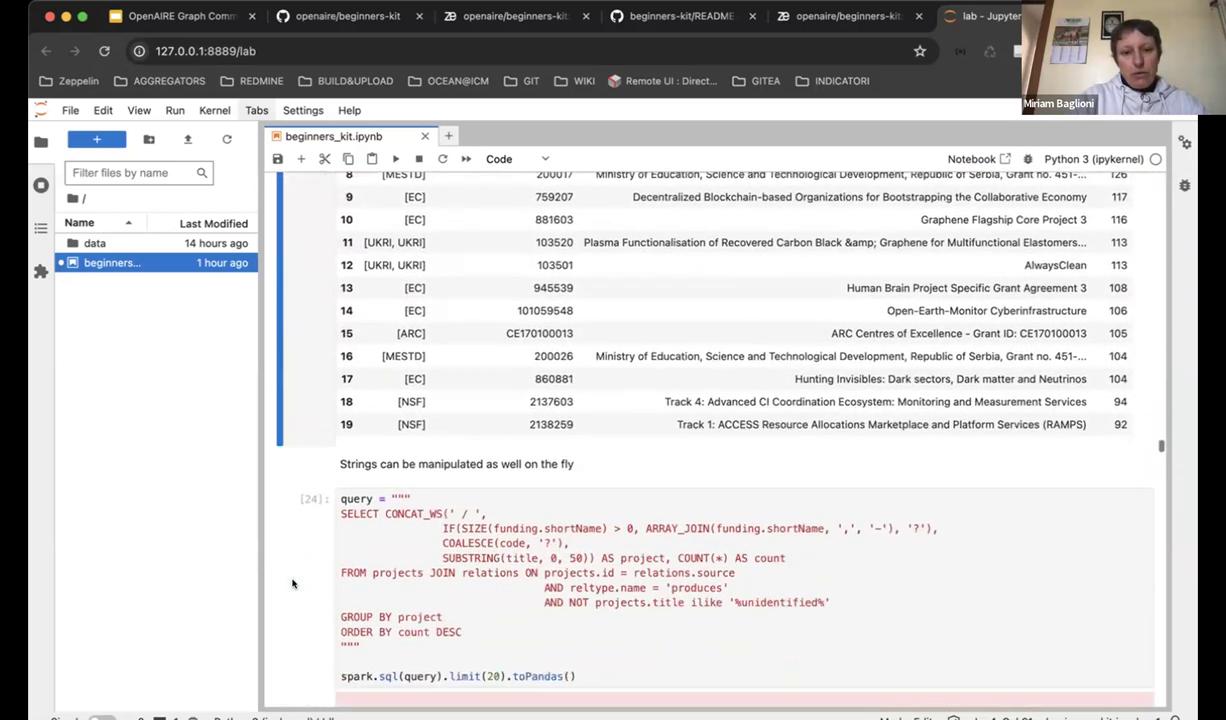
pyautogui.scroll(-1, 292, 583)
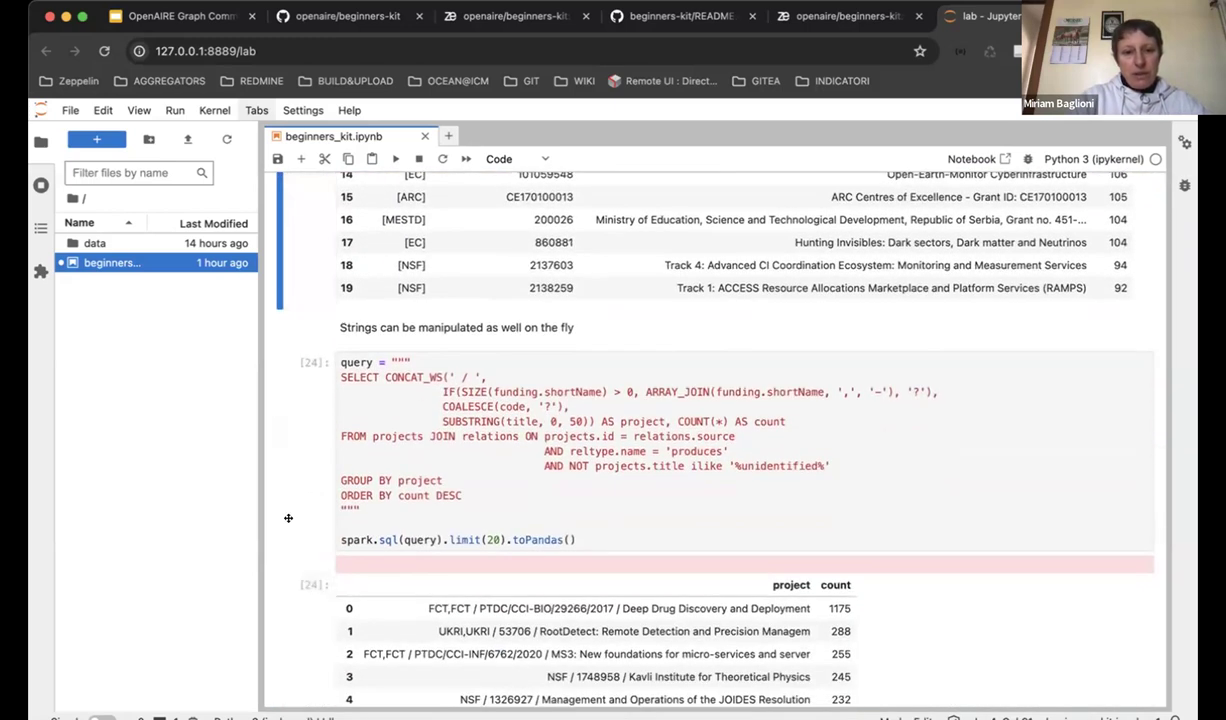
# - Review the CONCAT_WS string manipulation query and its table of combined project labels and counts, down to the co-occurring subjects exercise
pyautogui.scroll(-1, 288, 518)
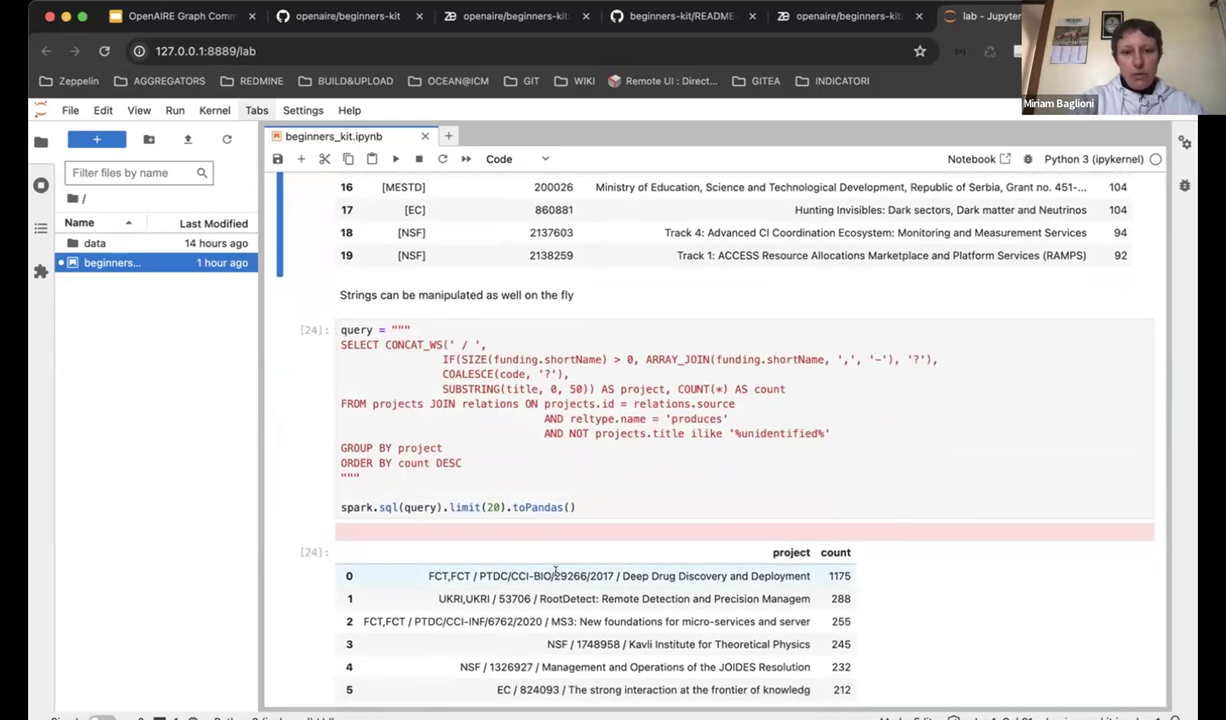
pyautogui.scroll(2, 556, 571)
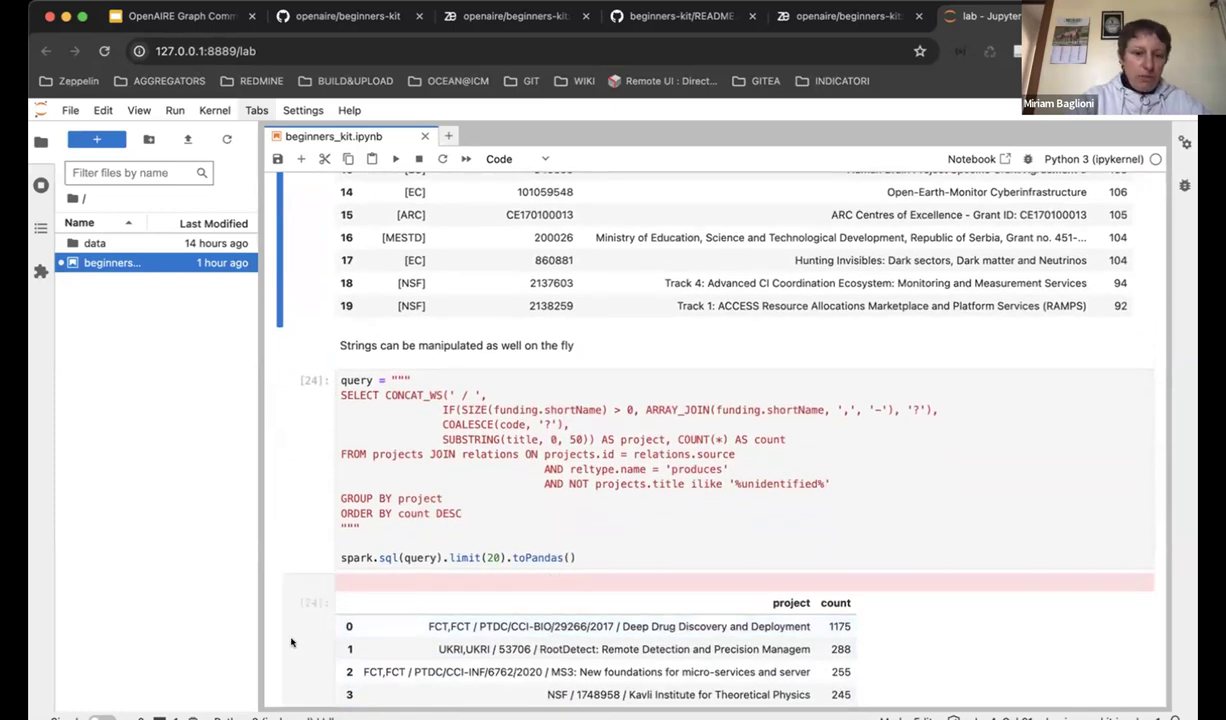
pyautogui.scroll(-2, 291, 642)
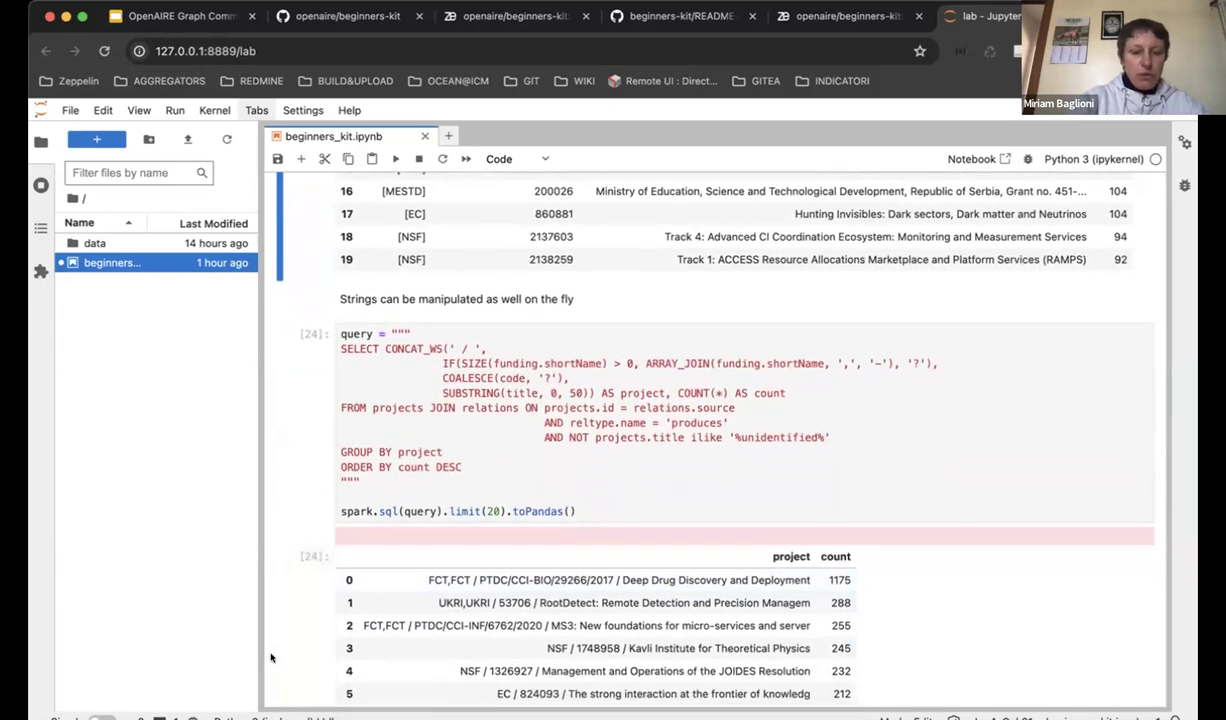
pyautogui.scroll(-4, 269, 640)
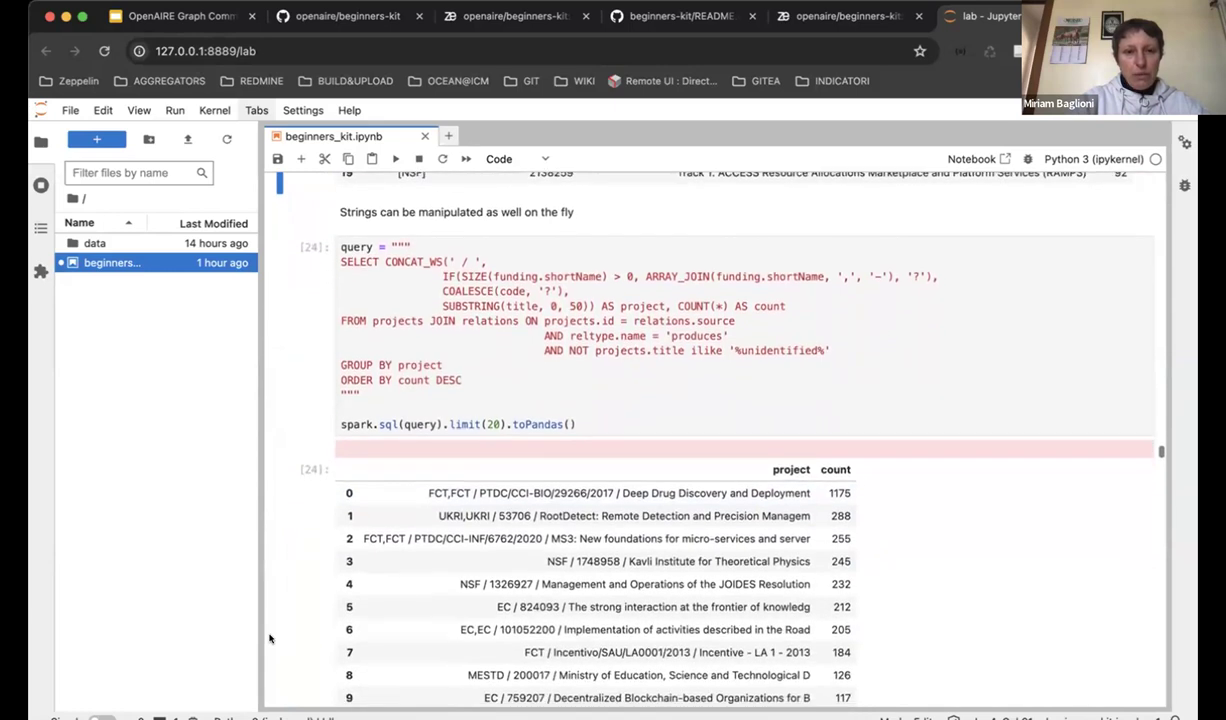
pyautogui.scroll(-18, 270, 636)
pyautogui.scroll(-10, 273, 628)
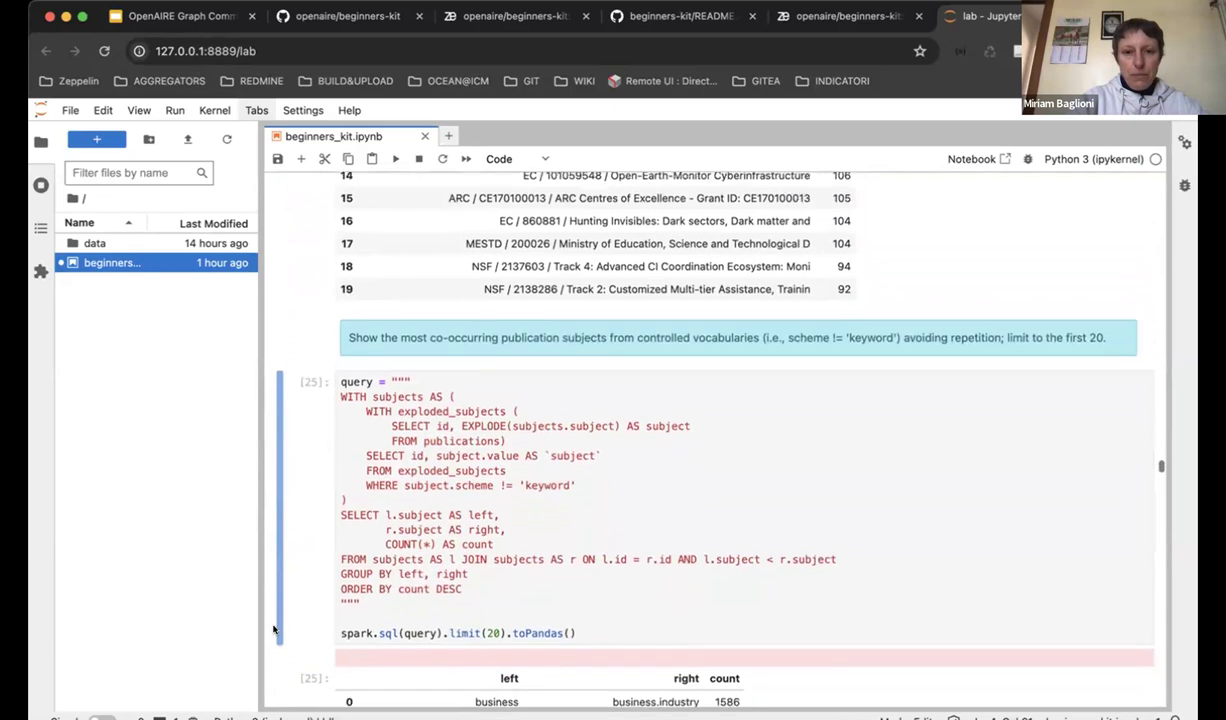
# - Examine the query for co-occurring publication subjects, highlighting the subject.scheme != 'keyword' condition and following the self-join on subjects
pyautogui.scroll(-2, 273, 628)
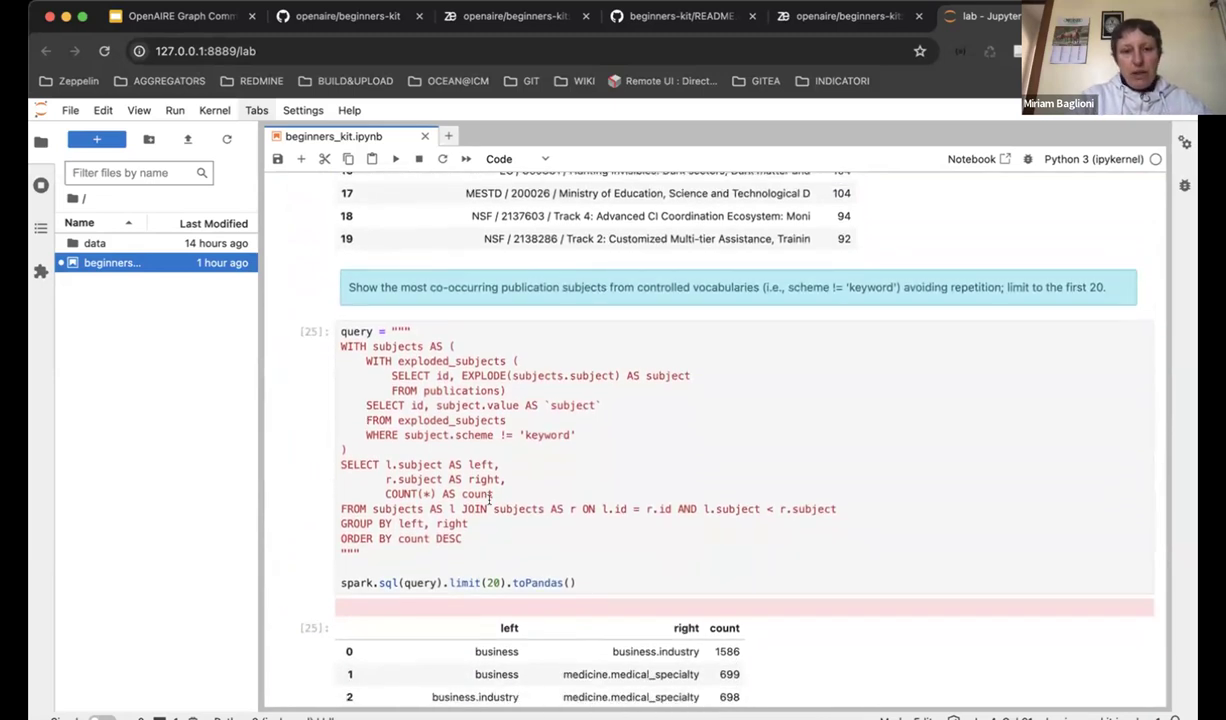
pyautogui.scroll(2, 481, 481)
pyautogui.scroll(-1, 502, 502)
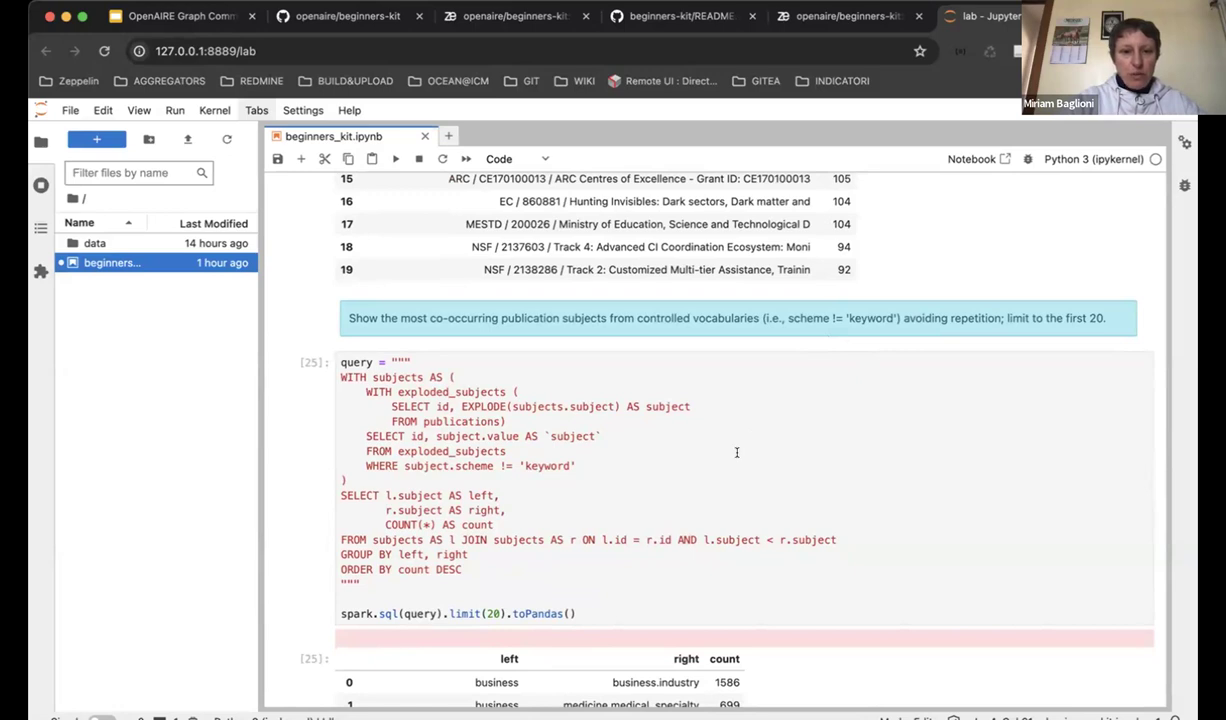
pyautogui.moveTo(595, 465); pyautogui.dragTo(390, 466)
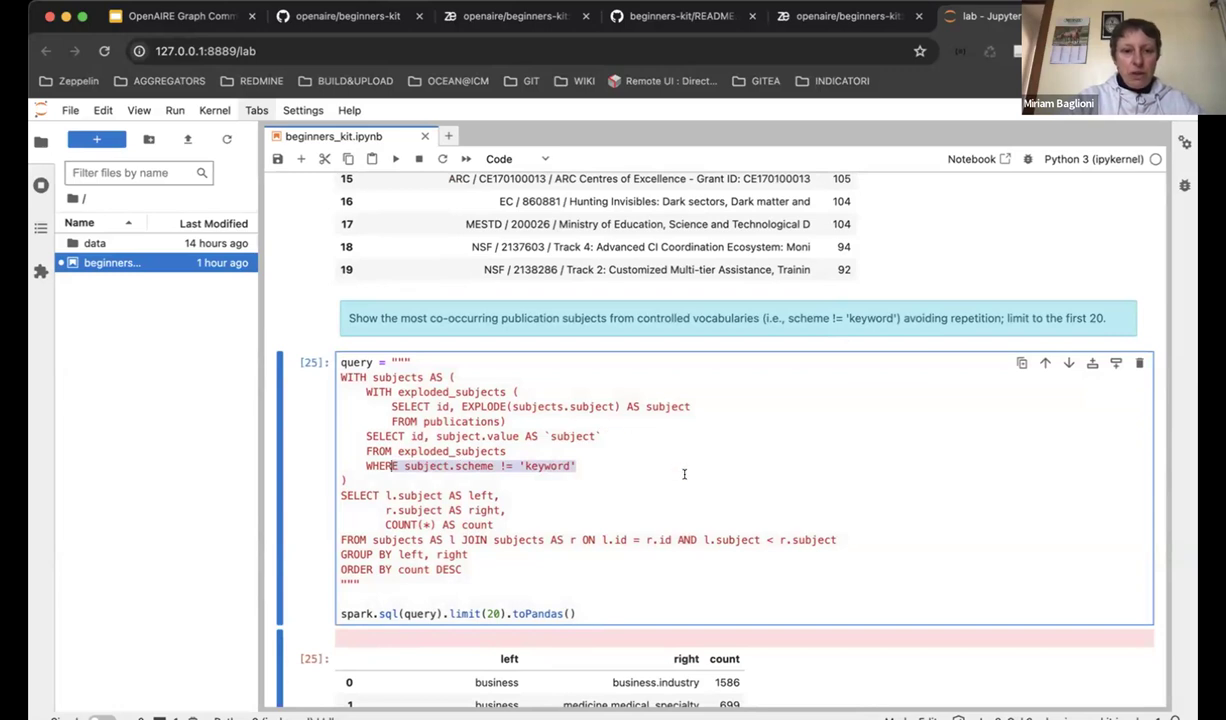
pyautogui.scroll(-1, 684, 474)
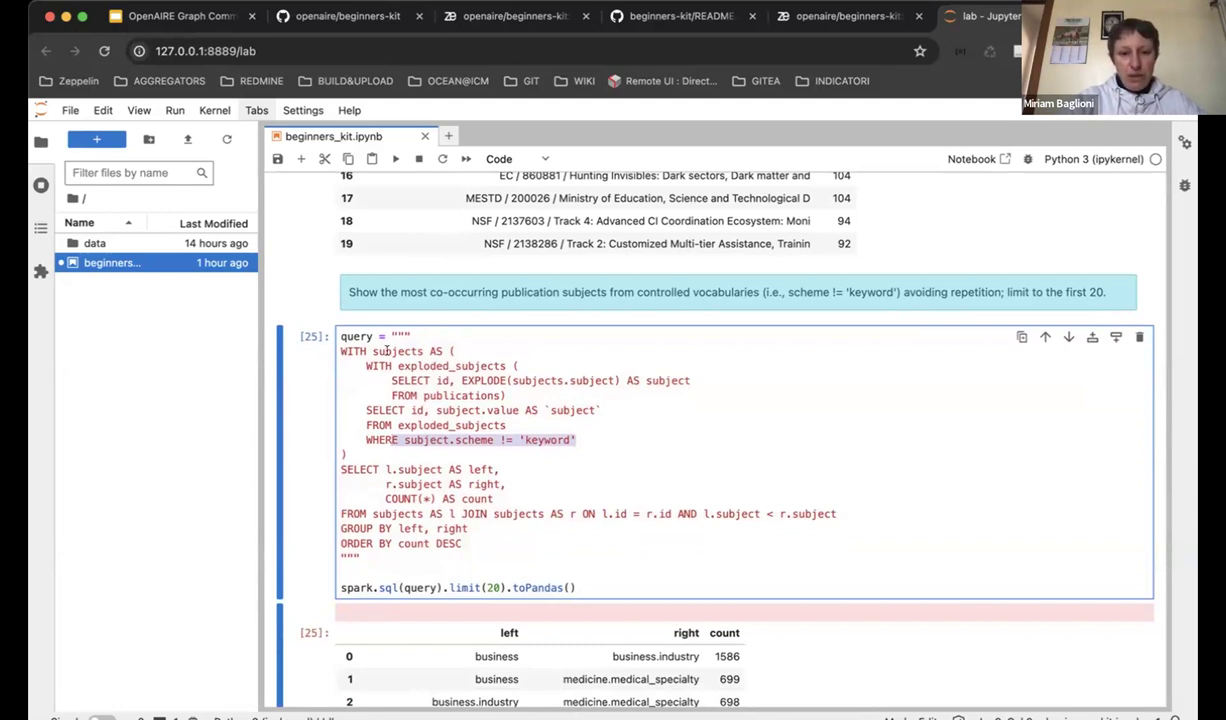
pyautogui.click(603, 477)
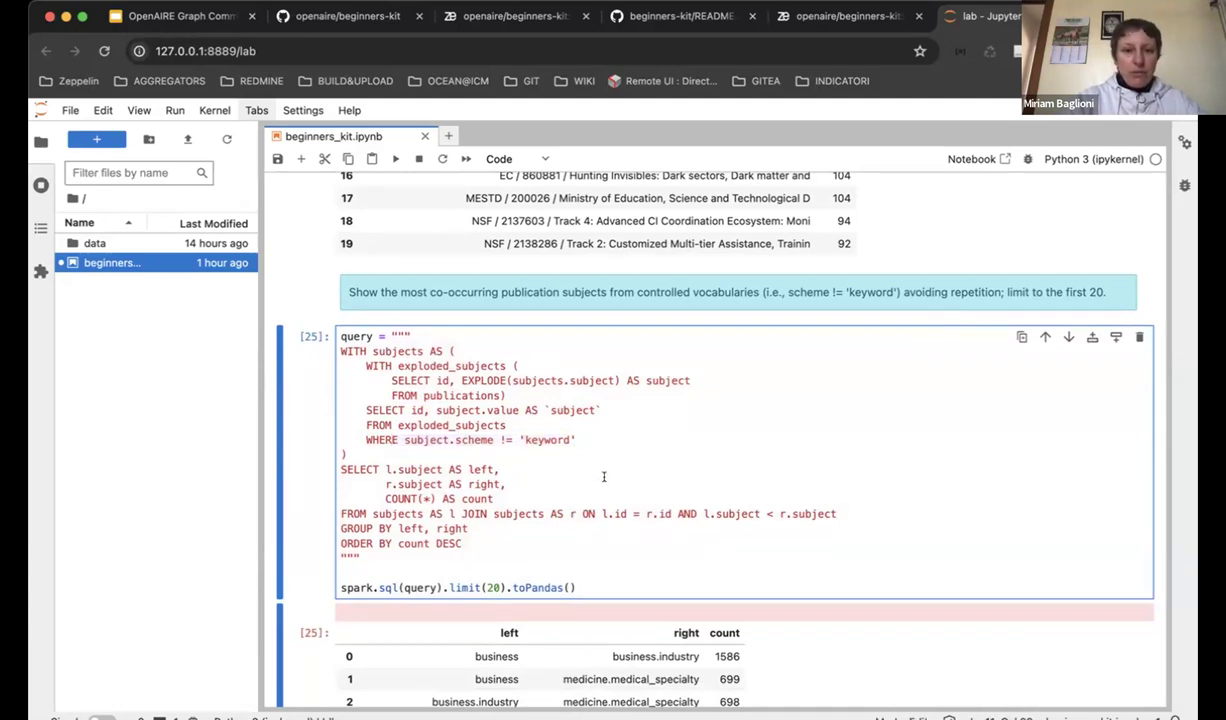
pyautogui.scroll(-1, 603, 477)
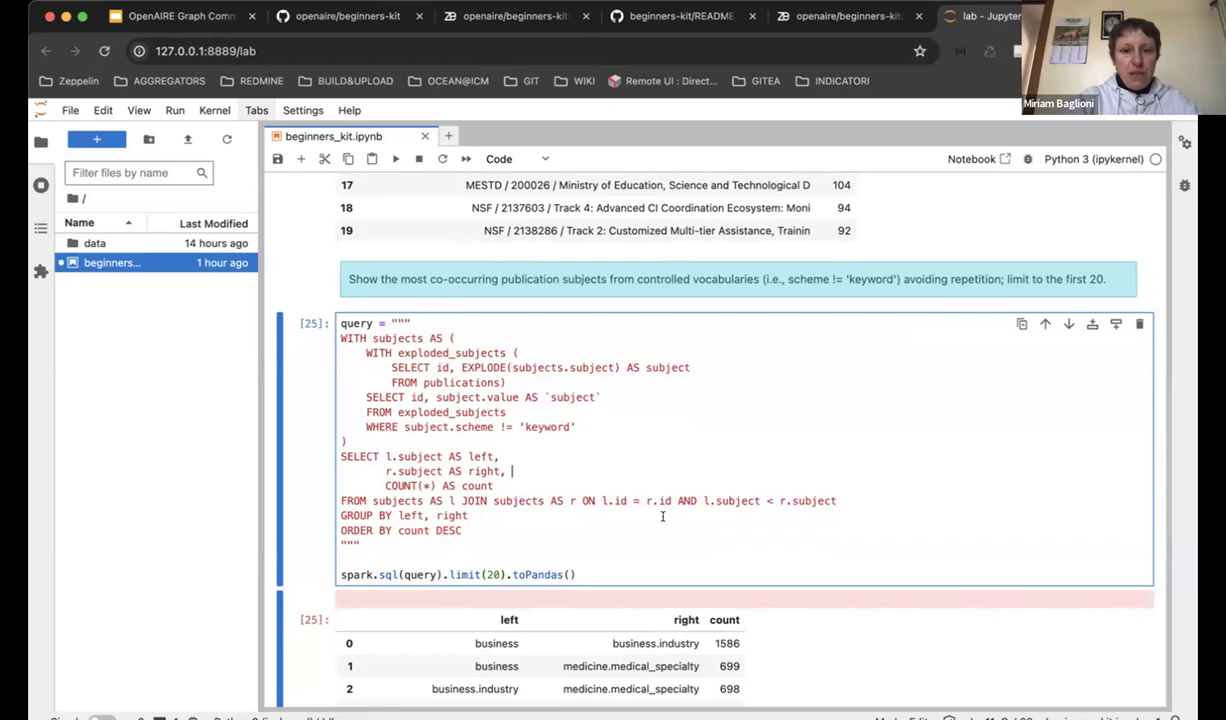
pyautogui.scroll(-1, 662, 516)
pyautogui.scroll(-1, 662, 516)
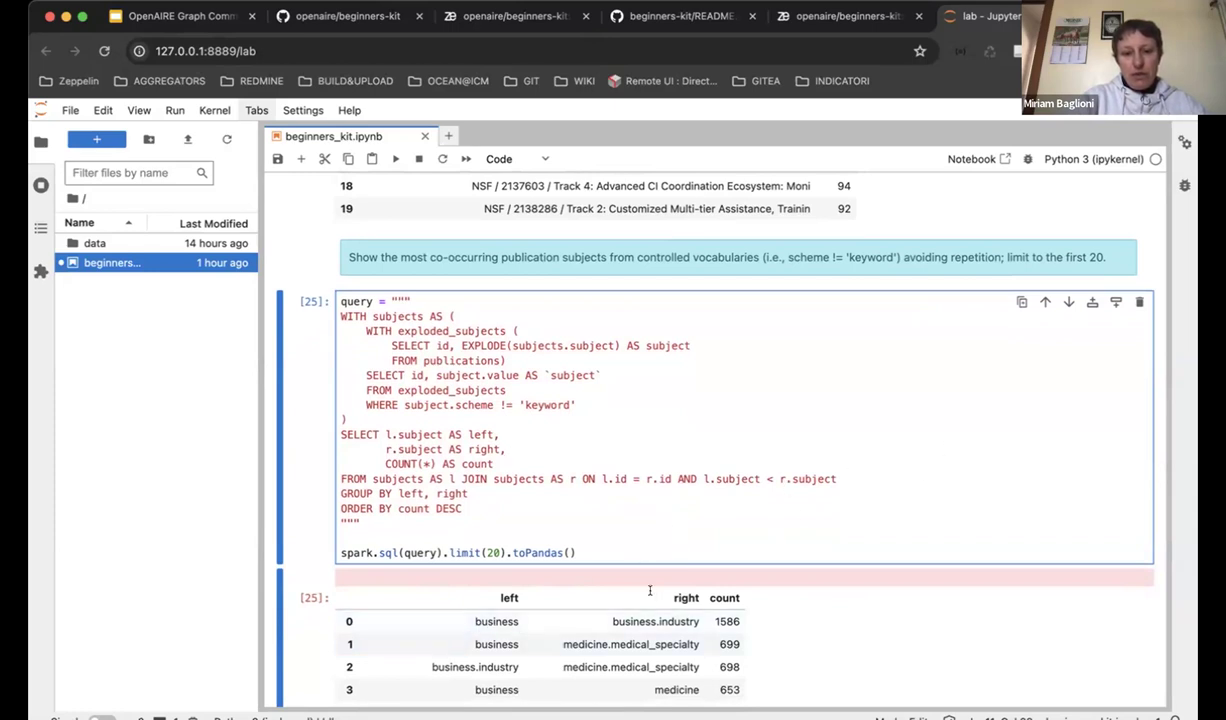
# - Look through the table of co-occurring subject pairs, down to the research products per organization exercise
pyautogui.scroll(-4, 563, 578)
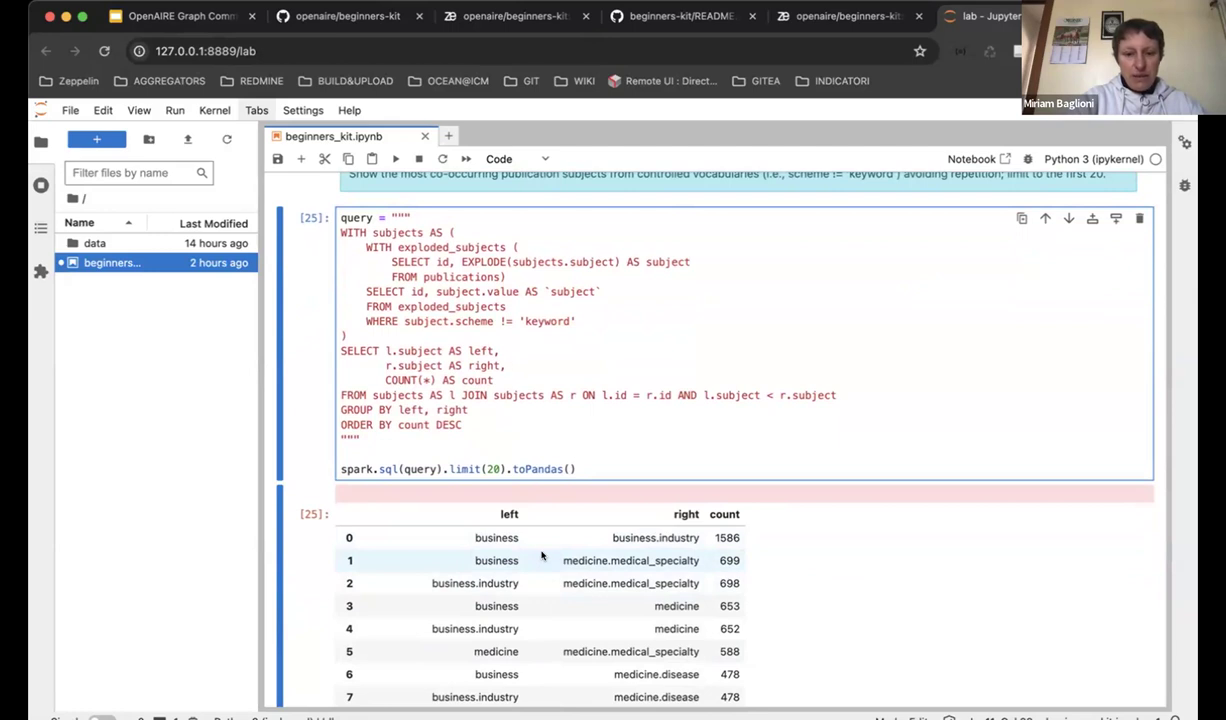
pyautogui.scroll(-1, 541, 556)
pyautogui.scroll(-10, 297, 597)
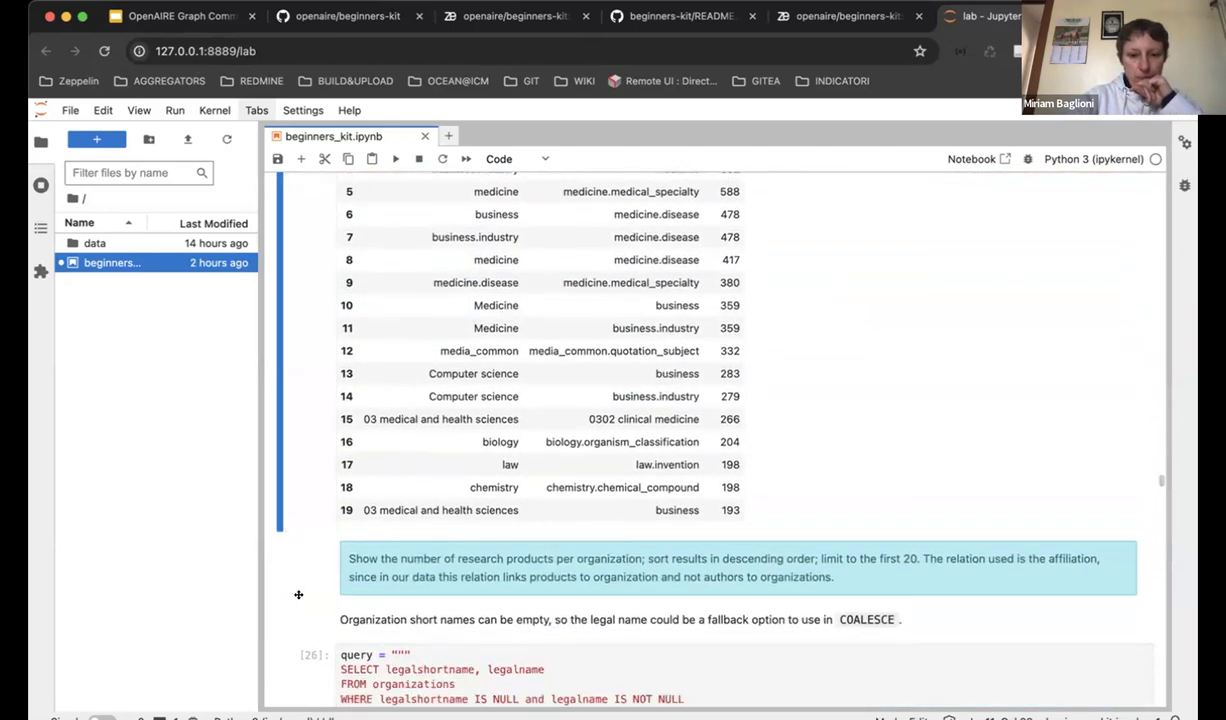
# - Examine the research products per organization exercise and its query for organizations with a legal name but no short name
pyautogui.scroll(-5, 297, 597)
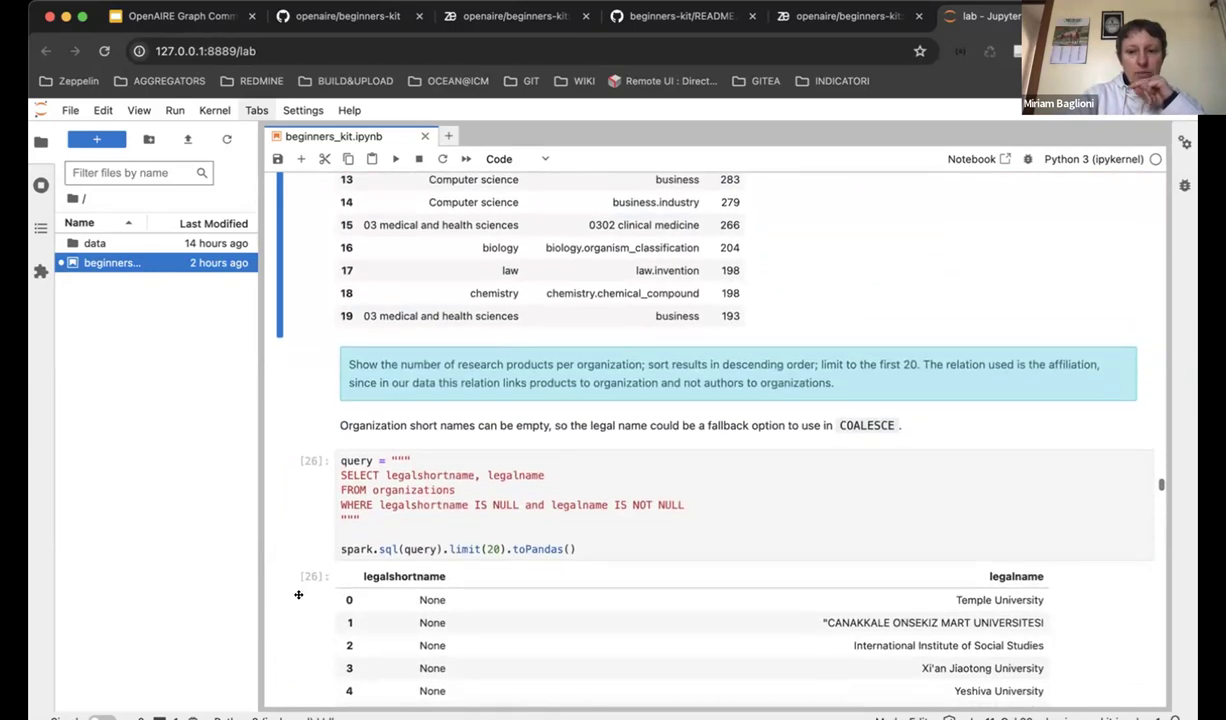
pyautogui.scroll(2, 298, 596)
pyautogui.scroll(-9, 297, 597)
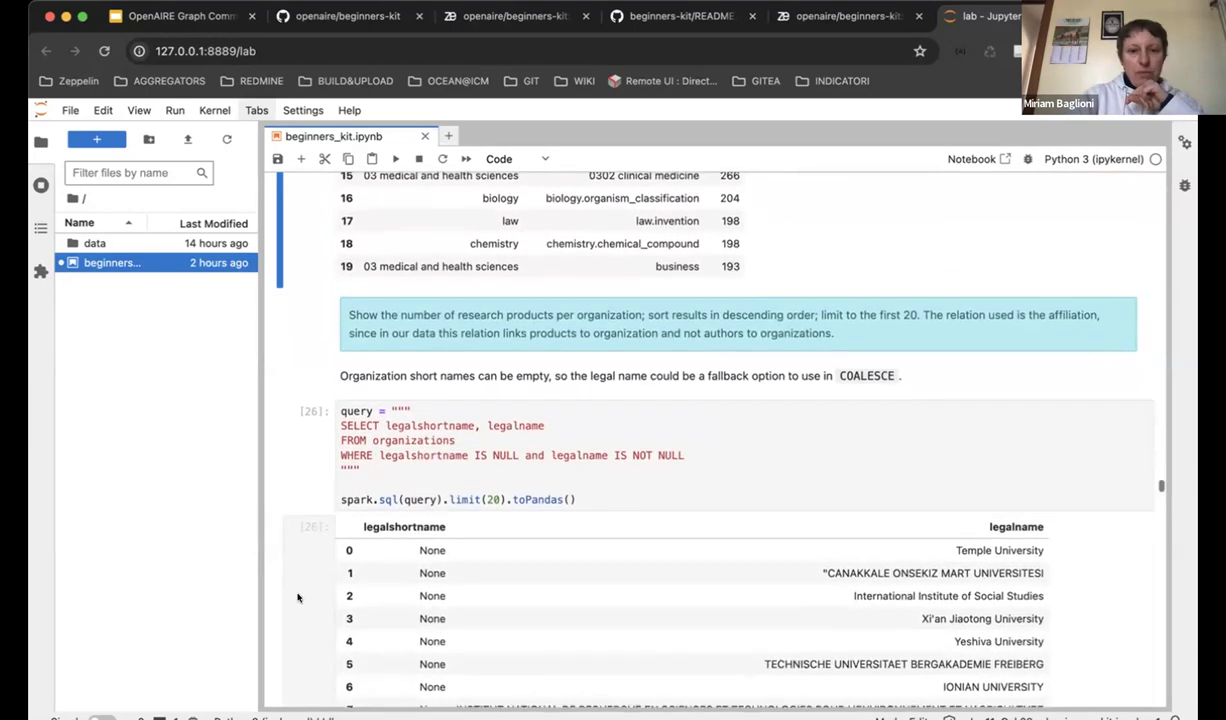
pyautogui.scroll(4, 297, 597)
pyautogui.scroll(3, 297, 597)
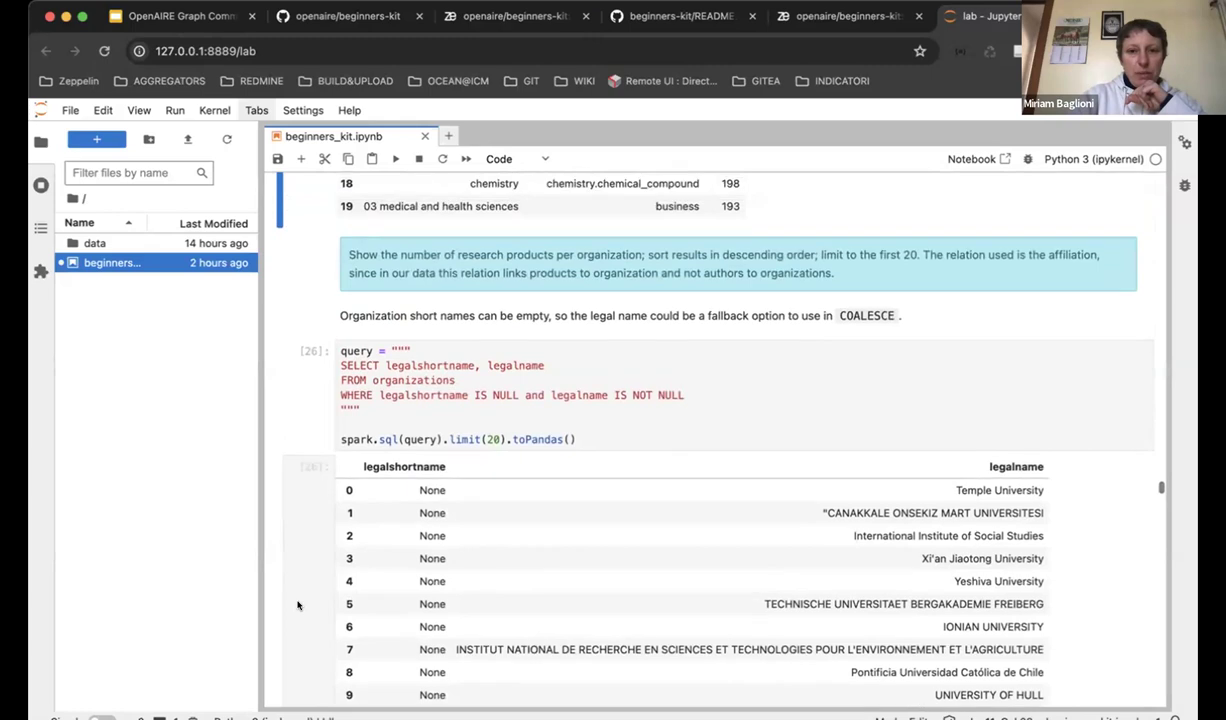
# - Review the COALESCE query joining organizations to relations by isAuthorInstitutionOf and its table of product counts
pyautogui.scroll(-9, 297, 600)
pyautogui.scroll(-7, 297, 603)
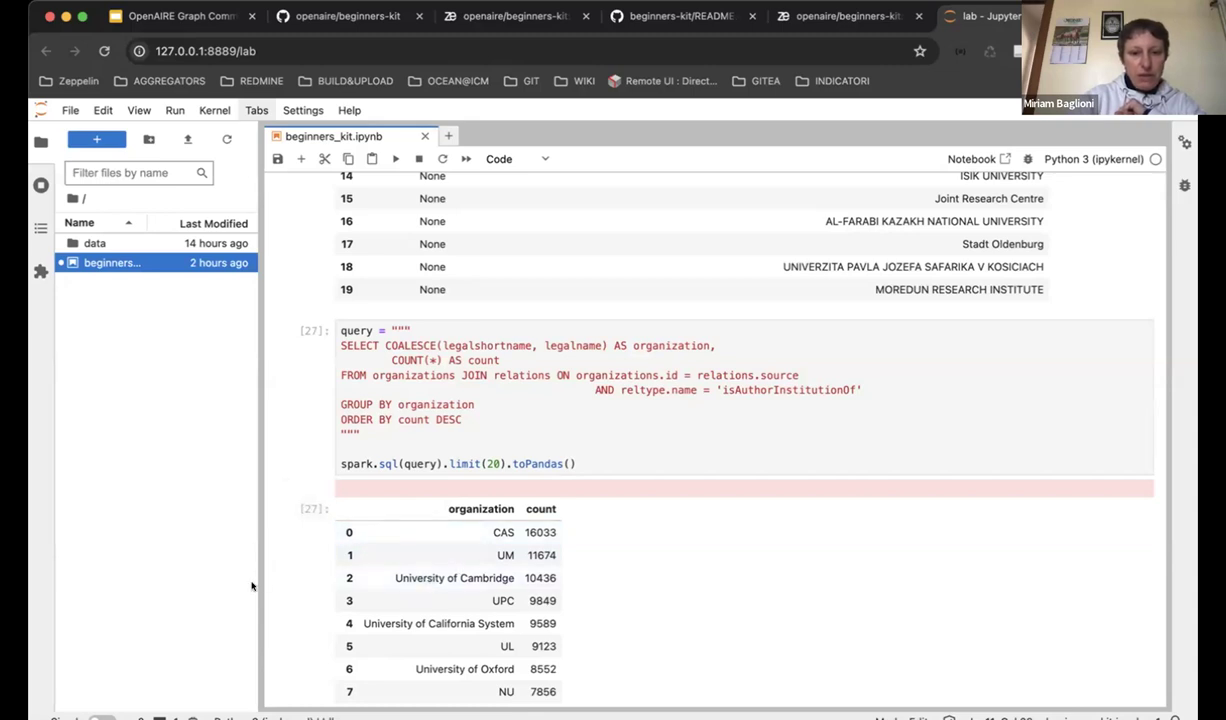
pyautogui.scroll(-5, 292, 611)
pyautogui.scroll(-5, 292, 611)
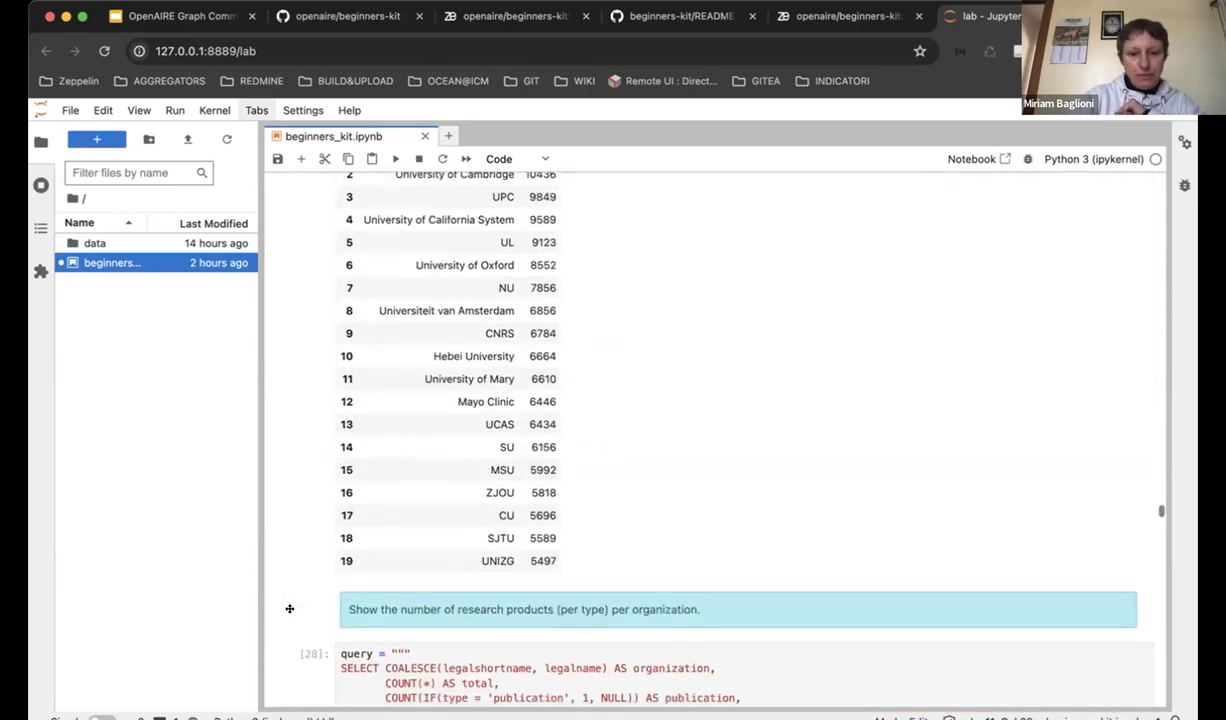
# - Examine the query counting research products per type per organization, highlighting the conditional COUNT(IF(type = 'publication', 1, NULL)) expression
pyautogui.scroll(-3, 289, 608)
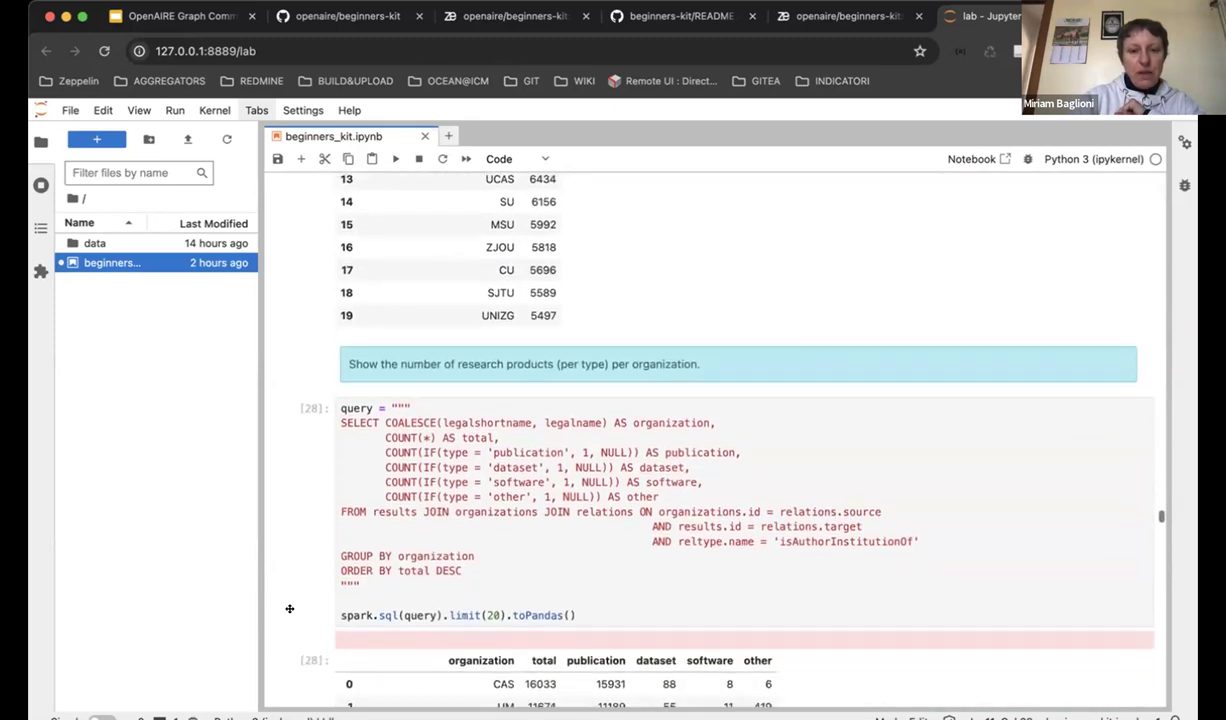
pyautogui.scroll(-1, 289, 608)
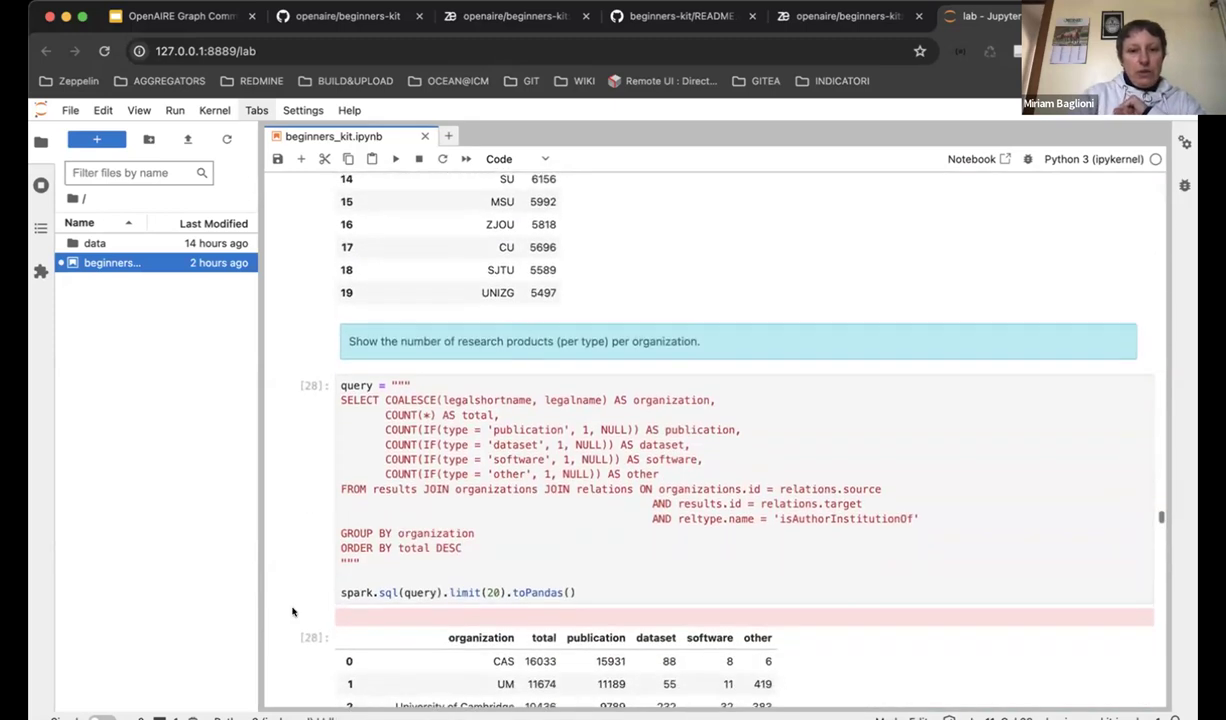
pyautogui.scroll(-3, 301, 480)
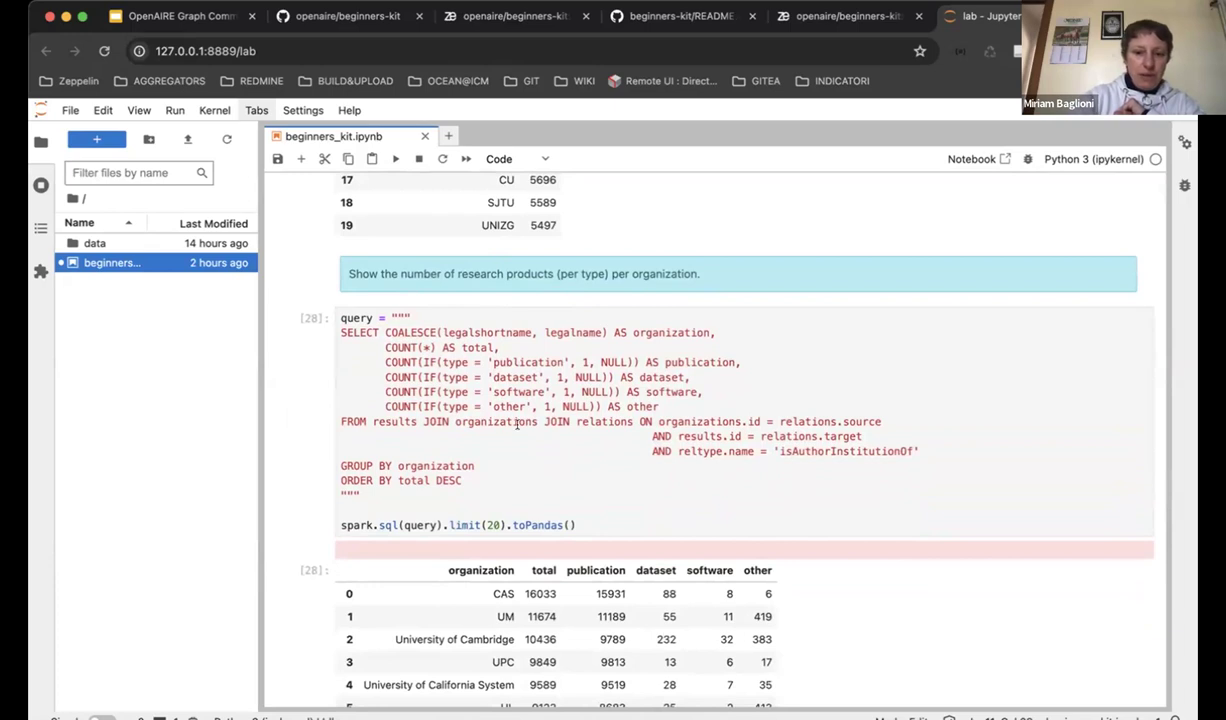
pyautogui.scroll(-1, 517, 425)
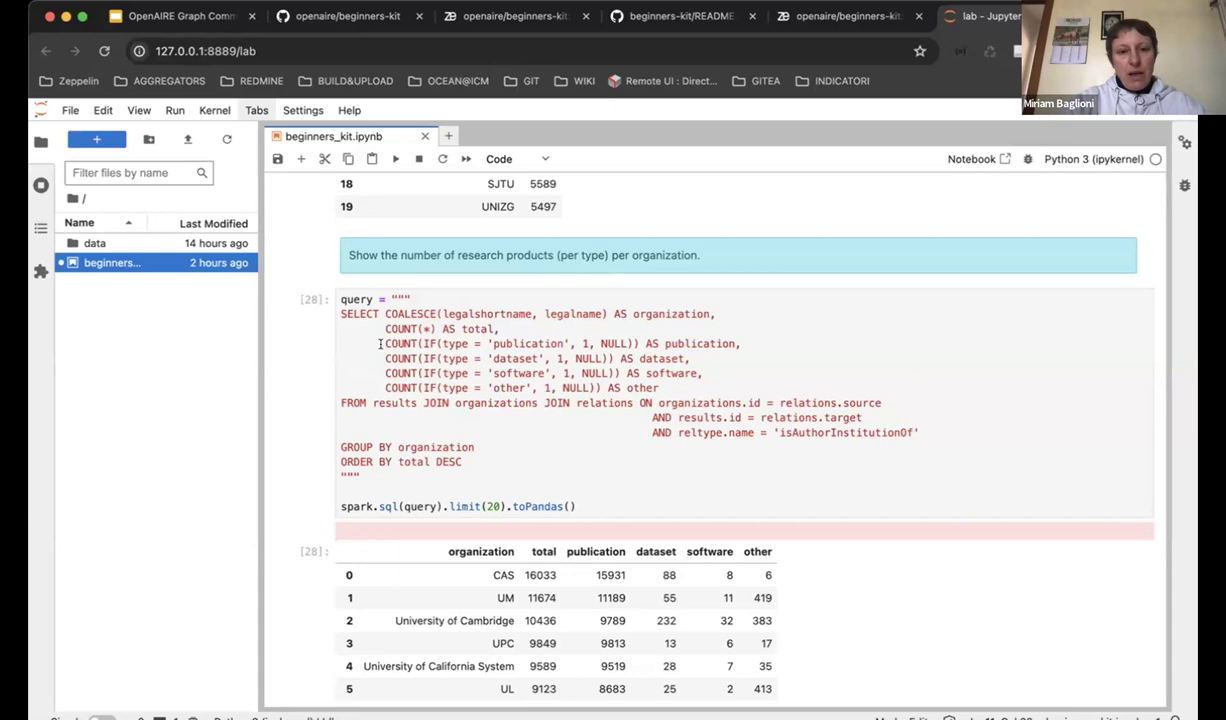
pyautogui.moveTo(381, 343); pyautogui.dragTo(637, 343)
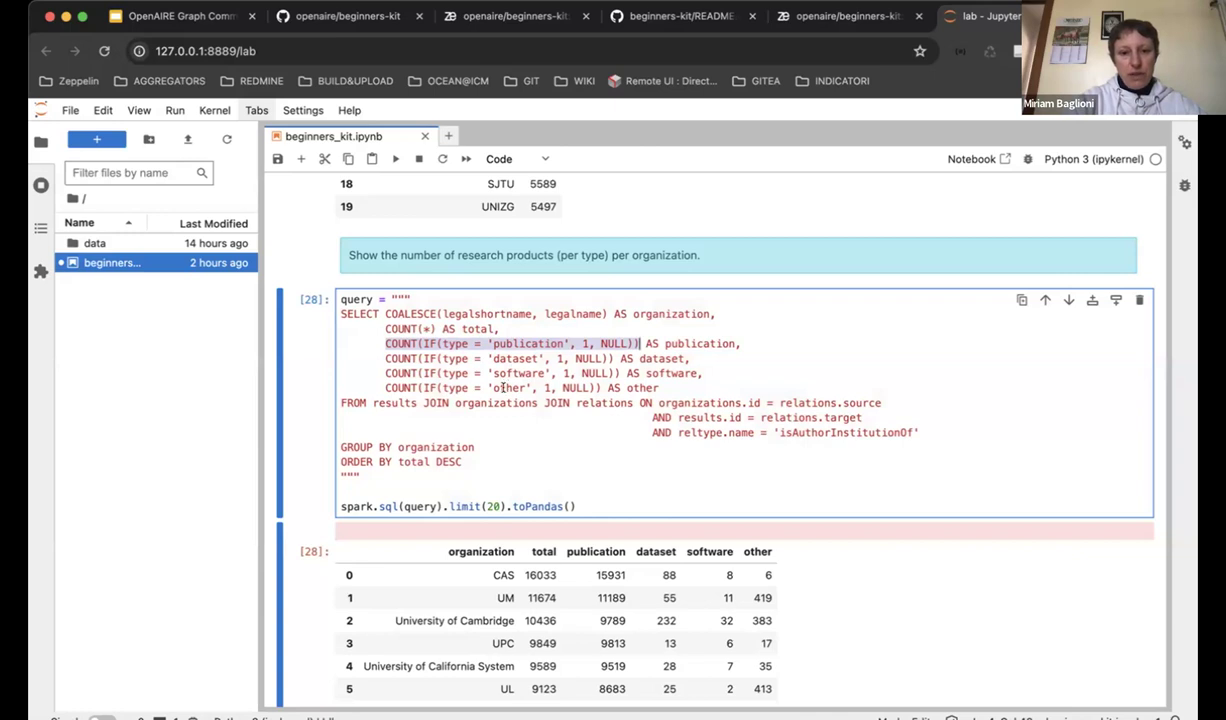
pyautogui.click(516, 469)
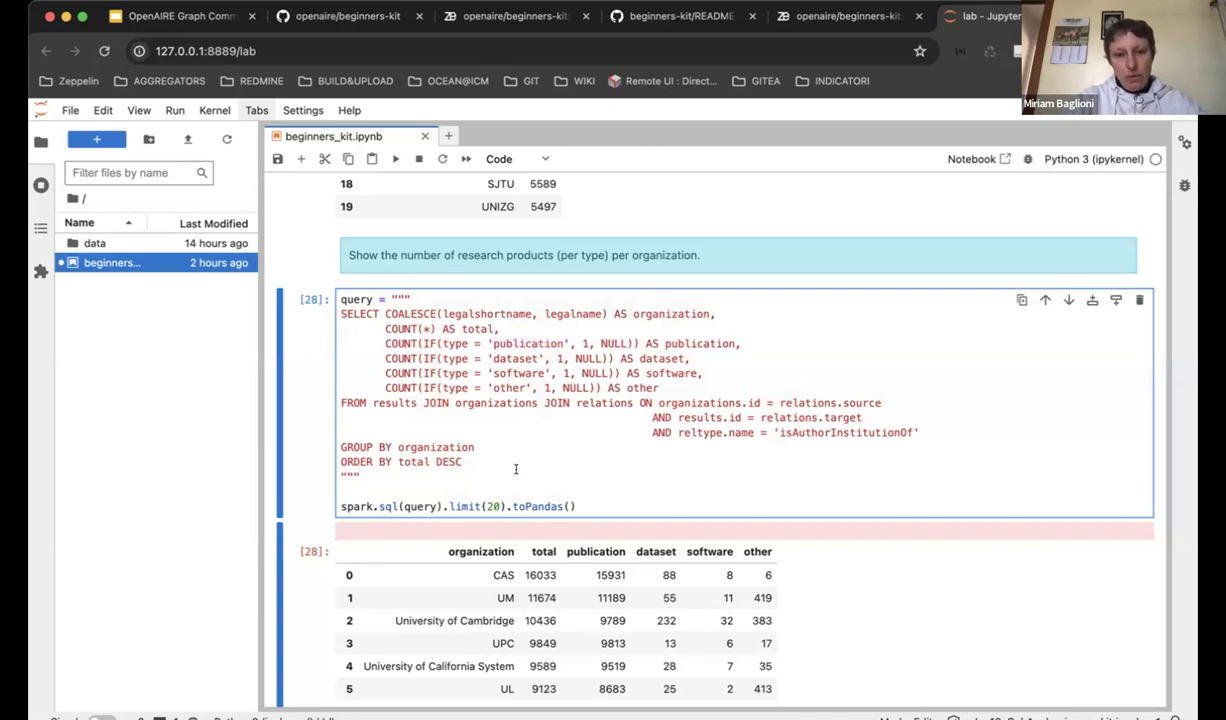
pyautogui.scroll(-1, 516, 460)
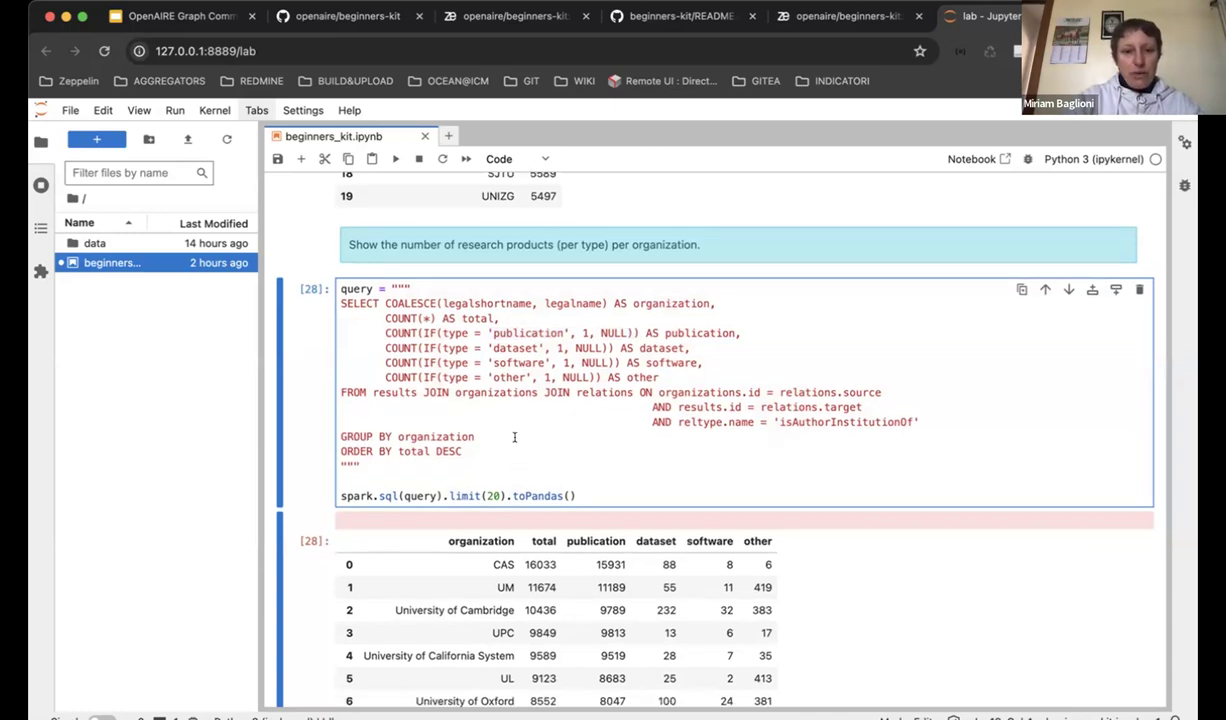
# - Review the table of publication, dataset, software and other counts per organization, down to the result access types exercise
pyautogui.scroll(-5, 300, 465)
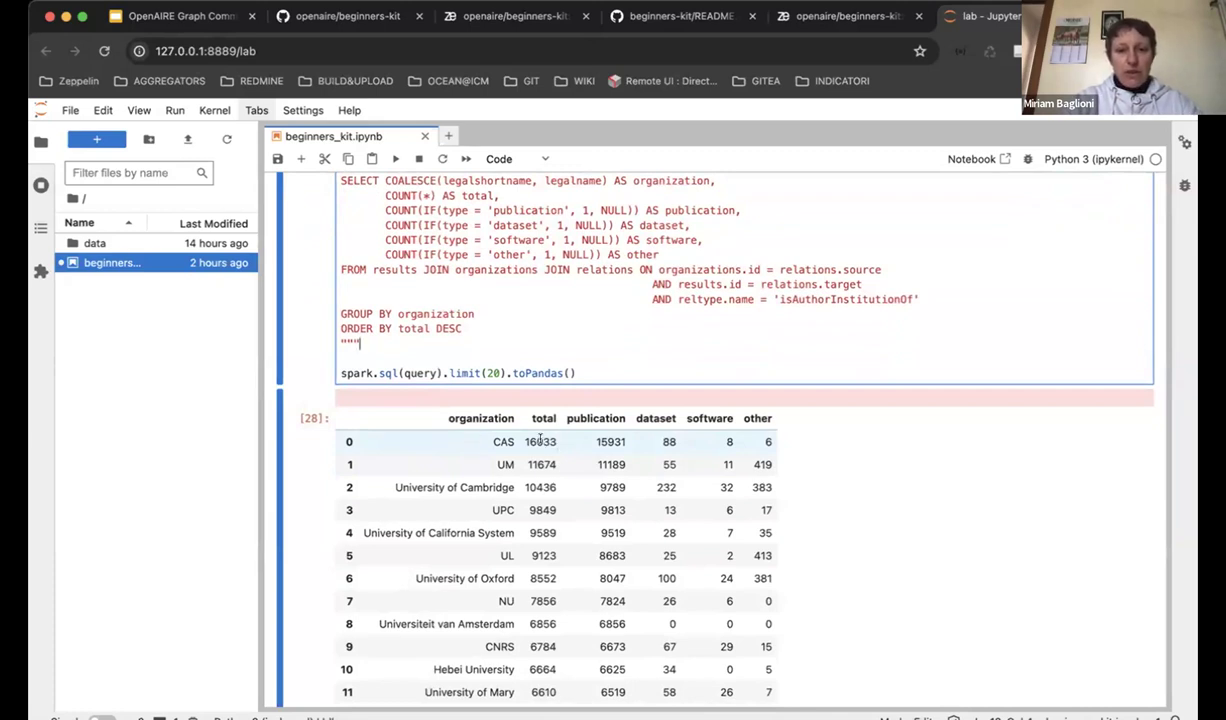
pyautogui.scroll(-1, 540, 440)
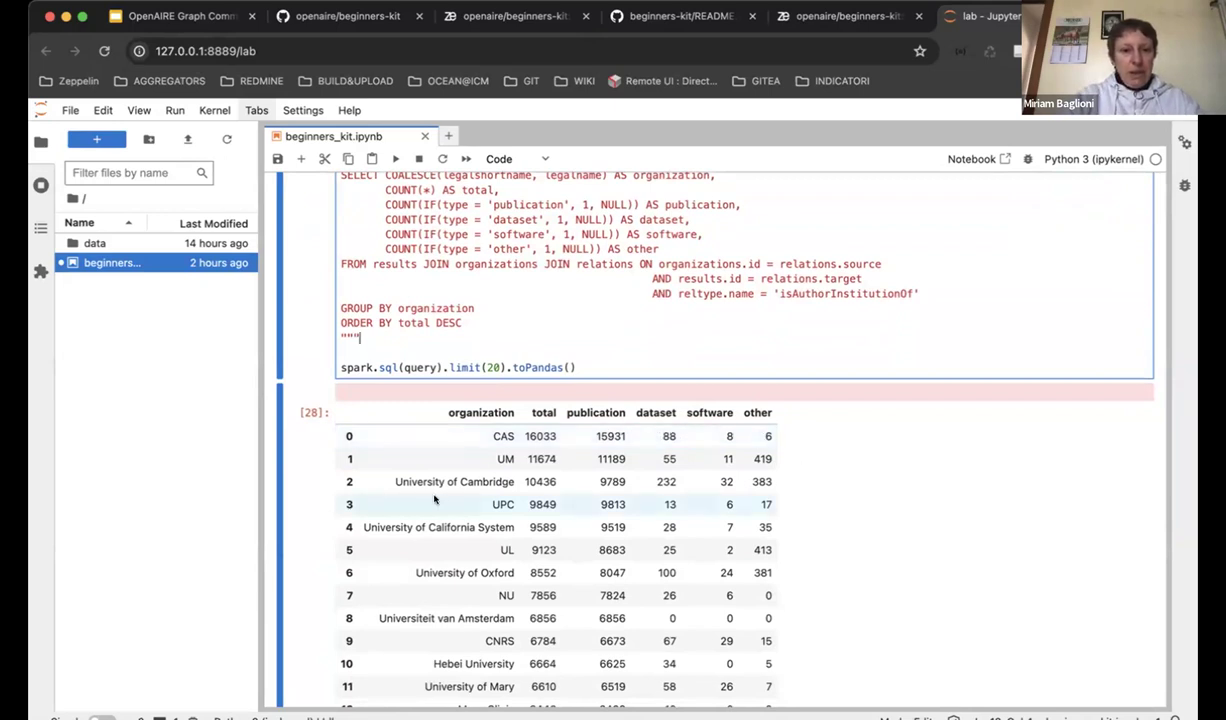
pyautogui.scroll(-1, 291, 535)
pyautogui.scroll(-3, 291, 535)
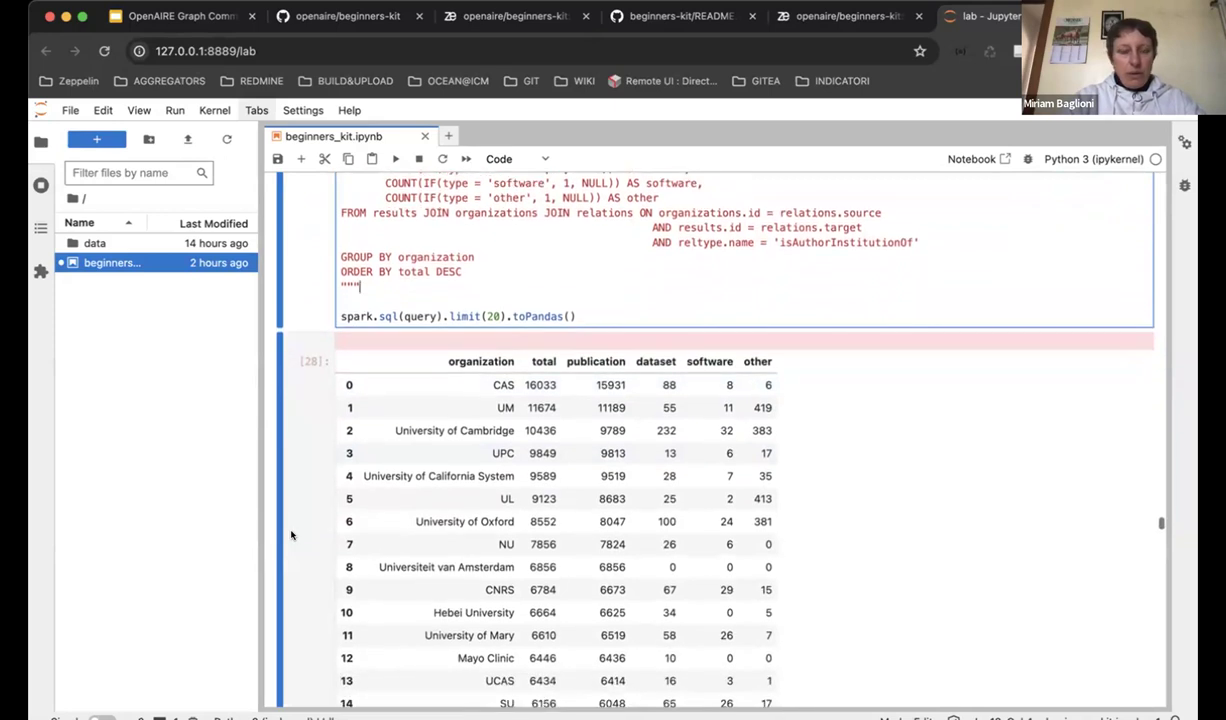
pyautogui.scroll(-8, 321, 532)
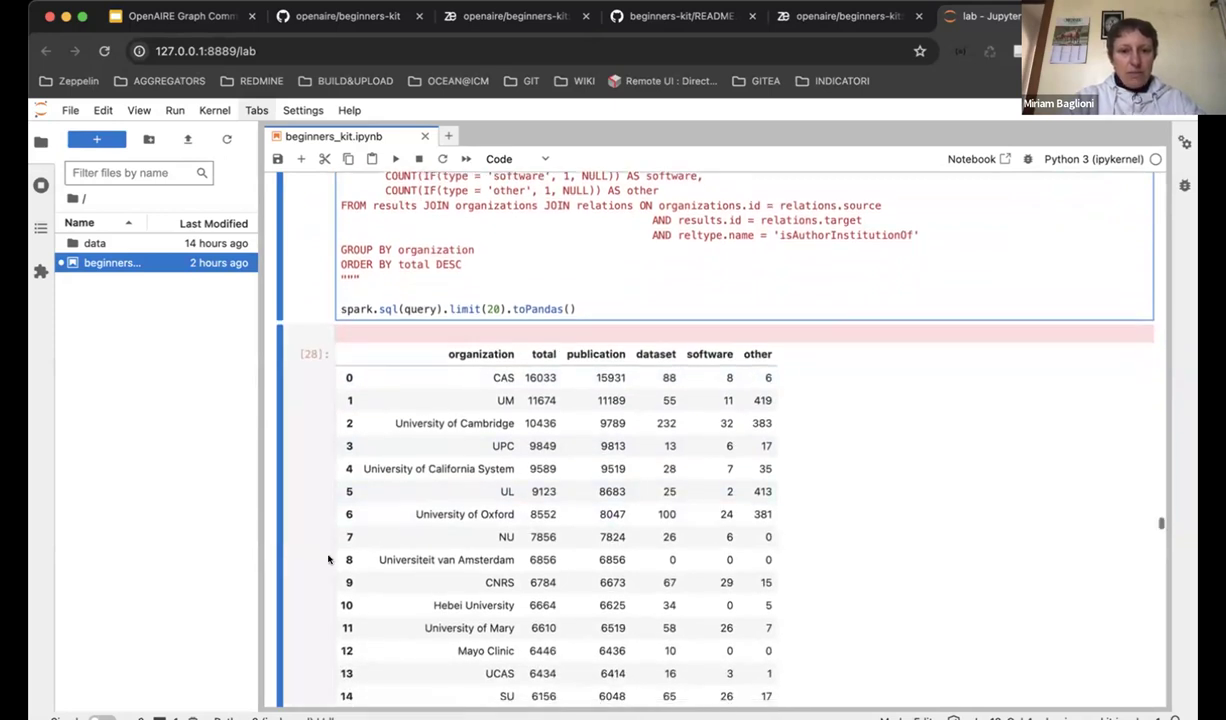
pyautogui.scroll(-8, 328, 560)
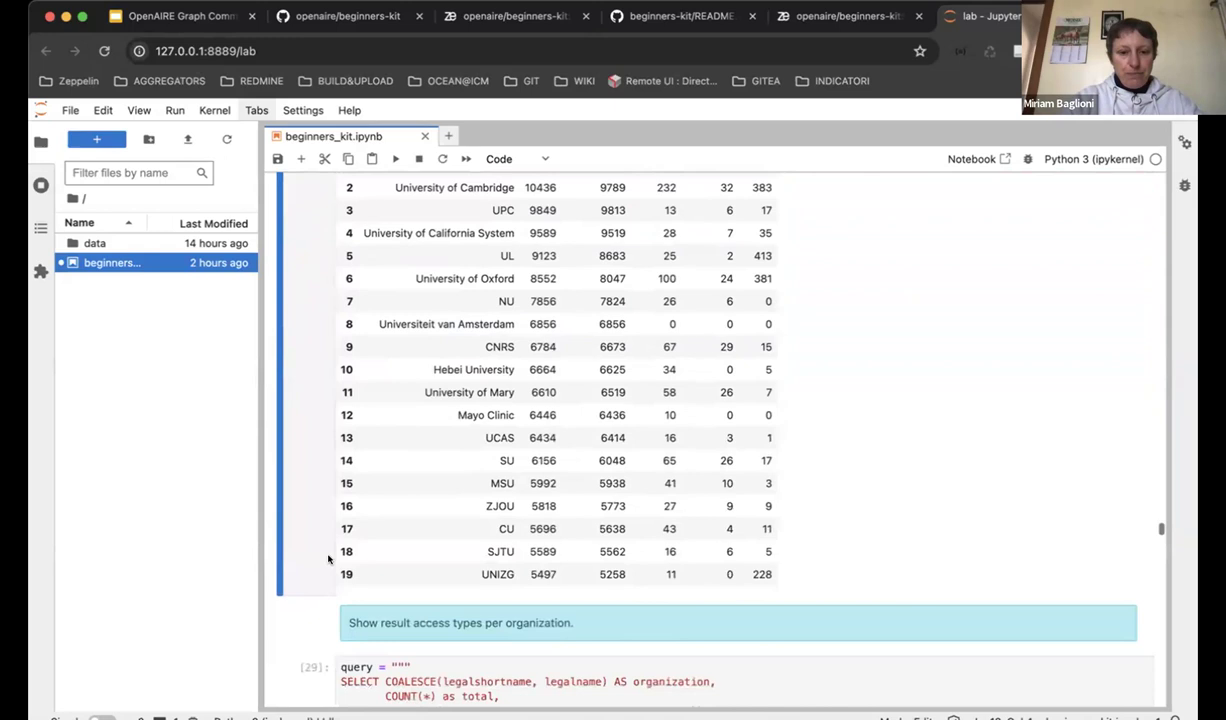
pyautogui.scroll(-3, 328, 560)
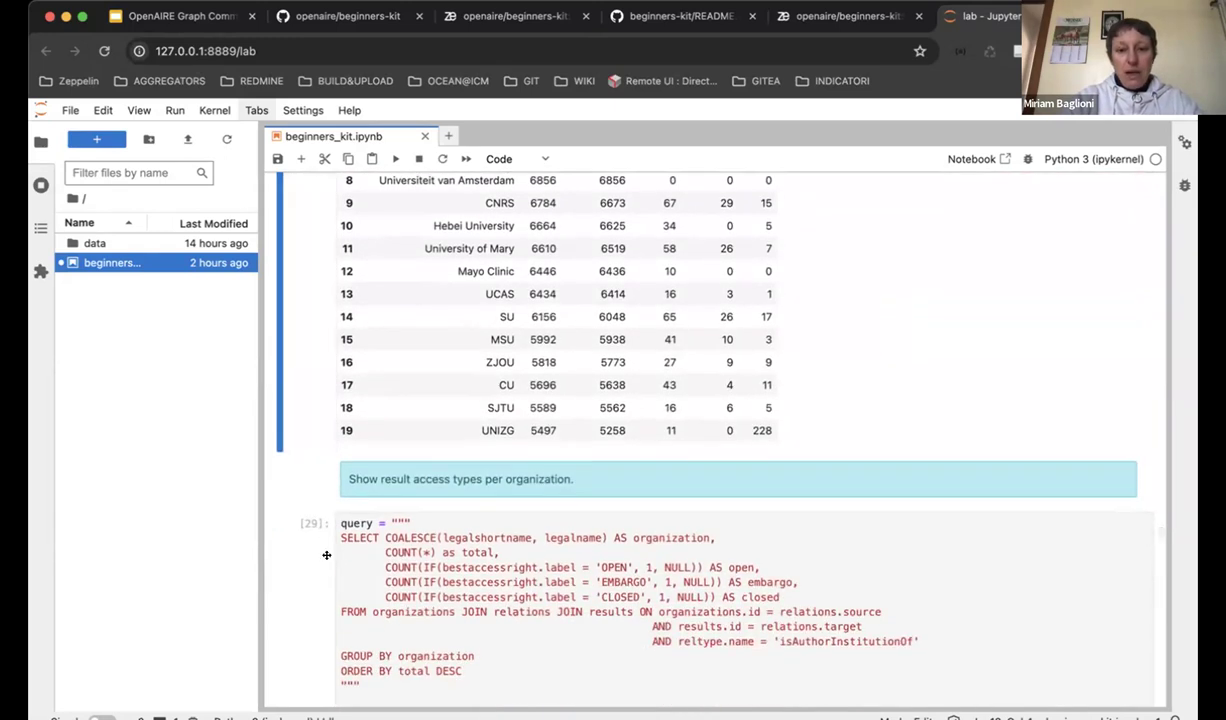
pyautogui.scroll(6, 326, 555)
pyautogui.scroll(10, 326, 555)
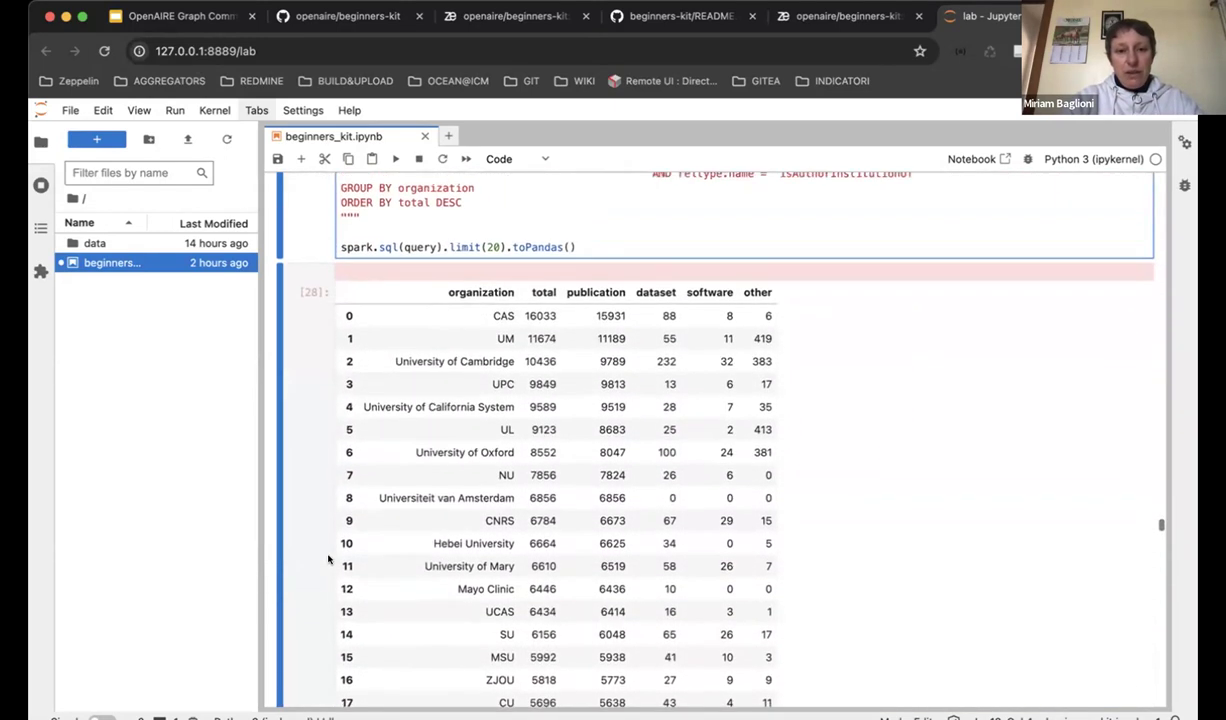
pyautogui.scroll(-3, 328, 560)
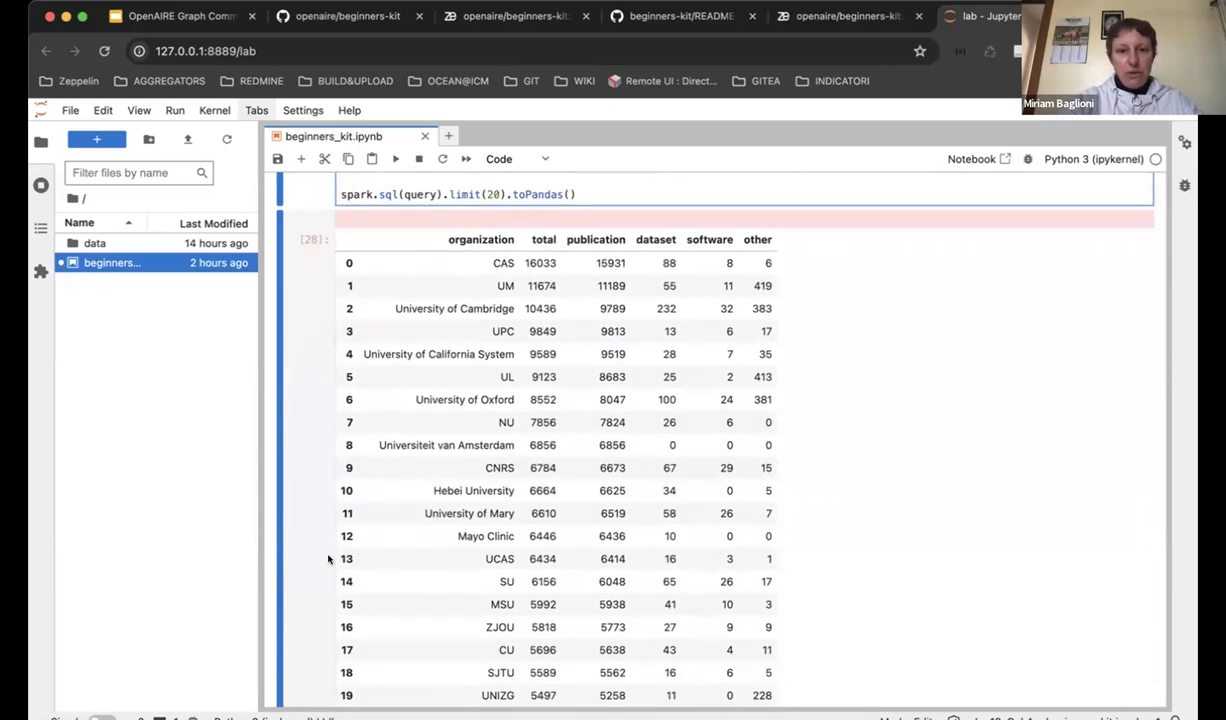
pyautogui.scroll(-10, 328, 559)
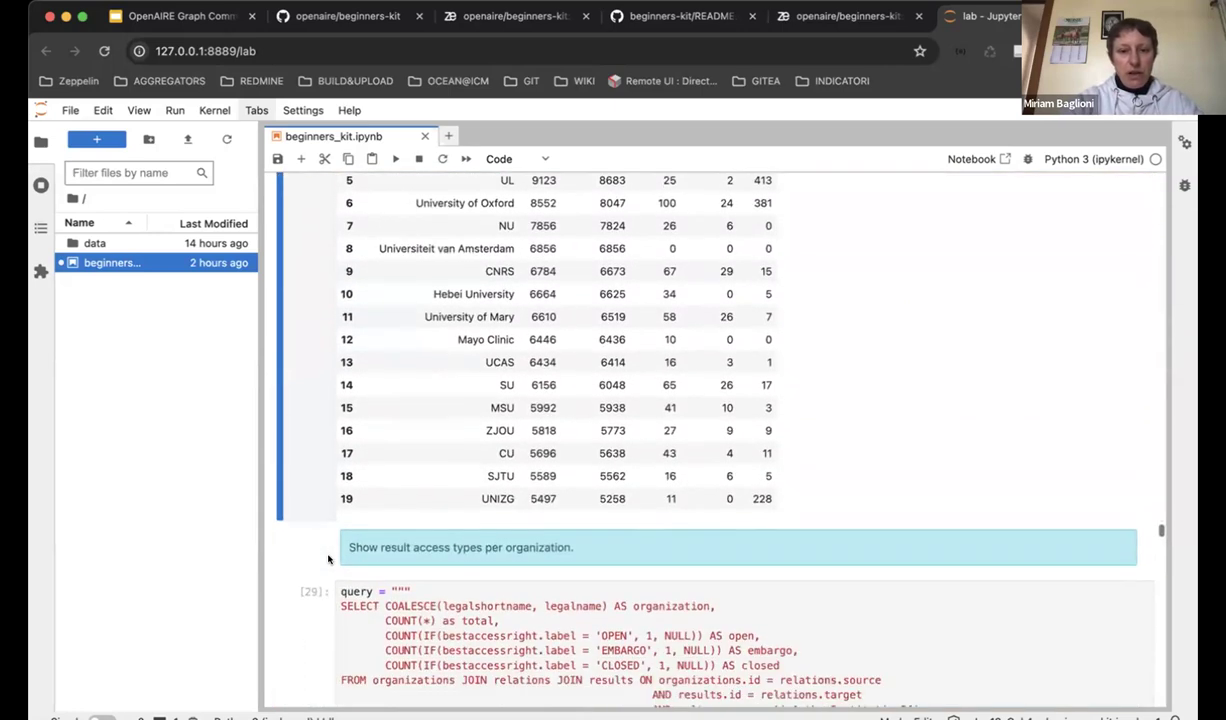
# - Examine the query counting OPEN, EMBARGO and CLOSED results per organization and its output table, down to the access types per country exercise
pyautogui.scroll(-8, 328, 559)
pyautogui.scroll(-2, 301, 597)
pyautogui.scroll(2, 301, 597)
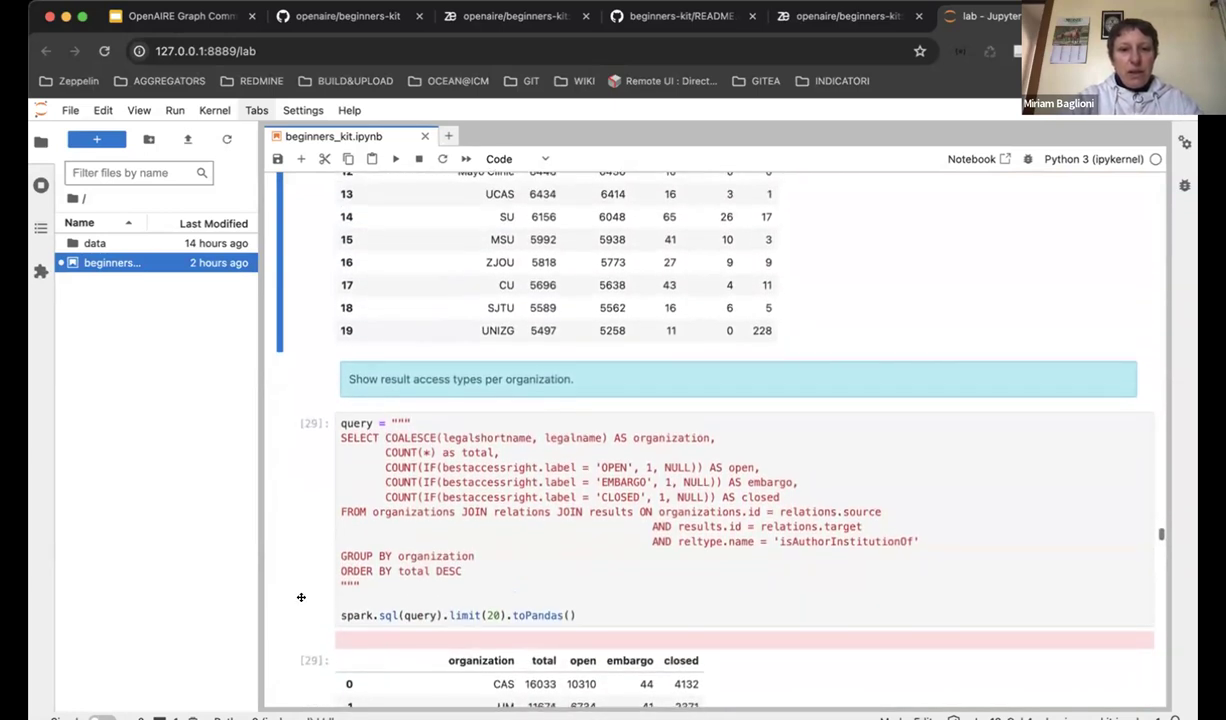
pyautogui.scroll(-6, 301, 597)
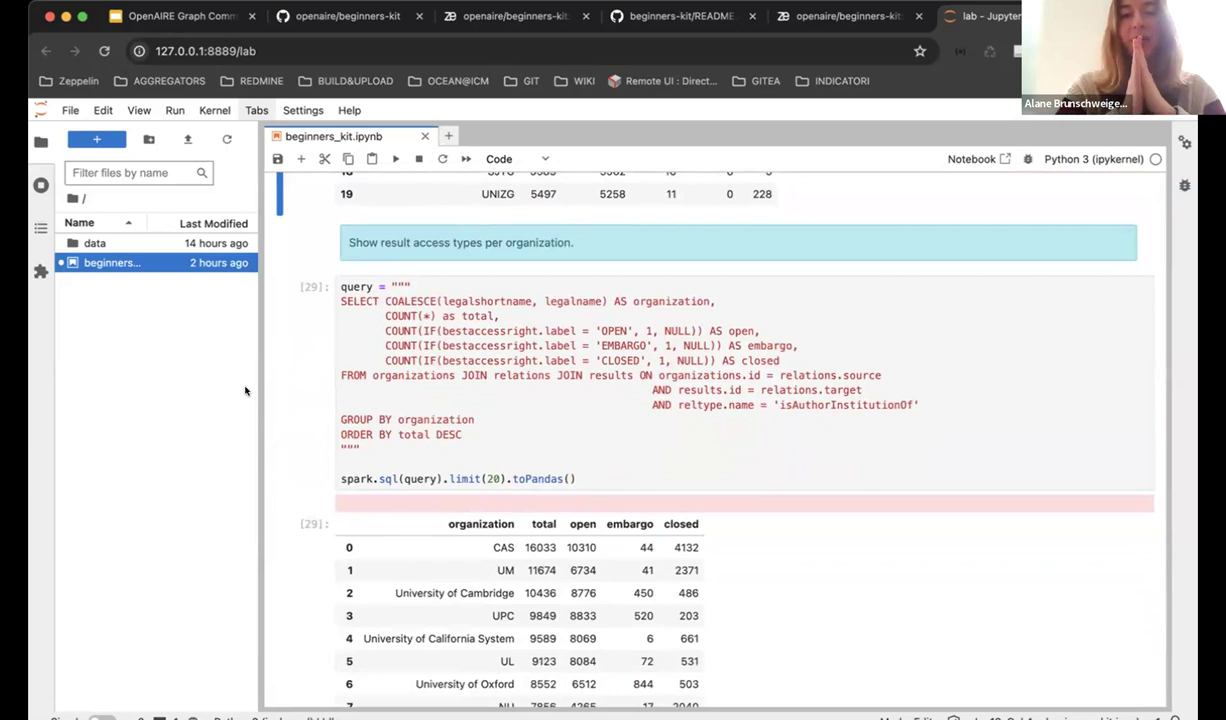
pyautogui.scroll(-2, 280, 500)
pyautogui.scroll(1, 286, 527)
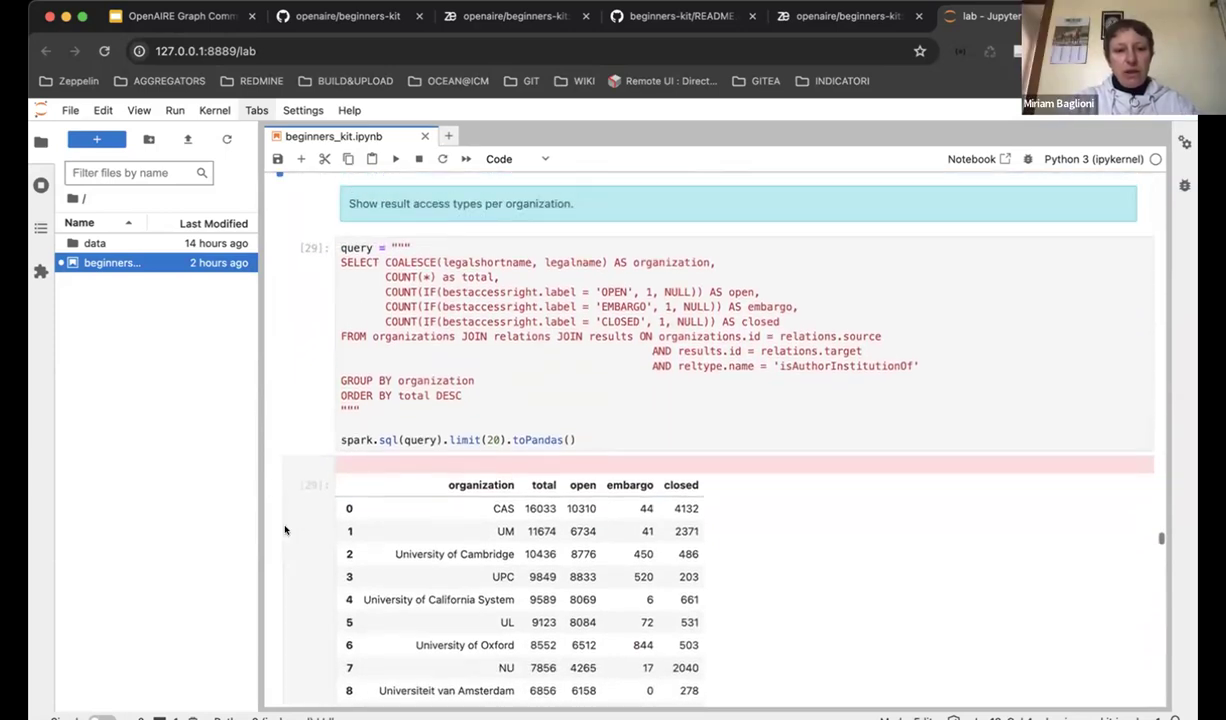
pyautogui.scroll(2, 284, 530)
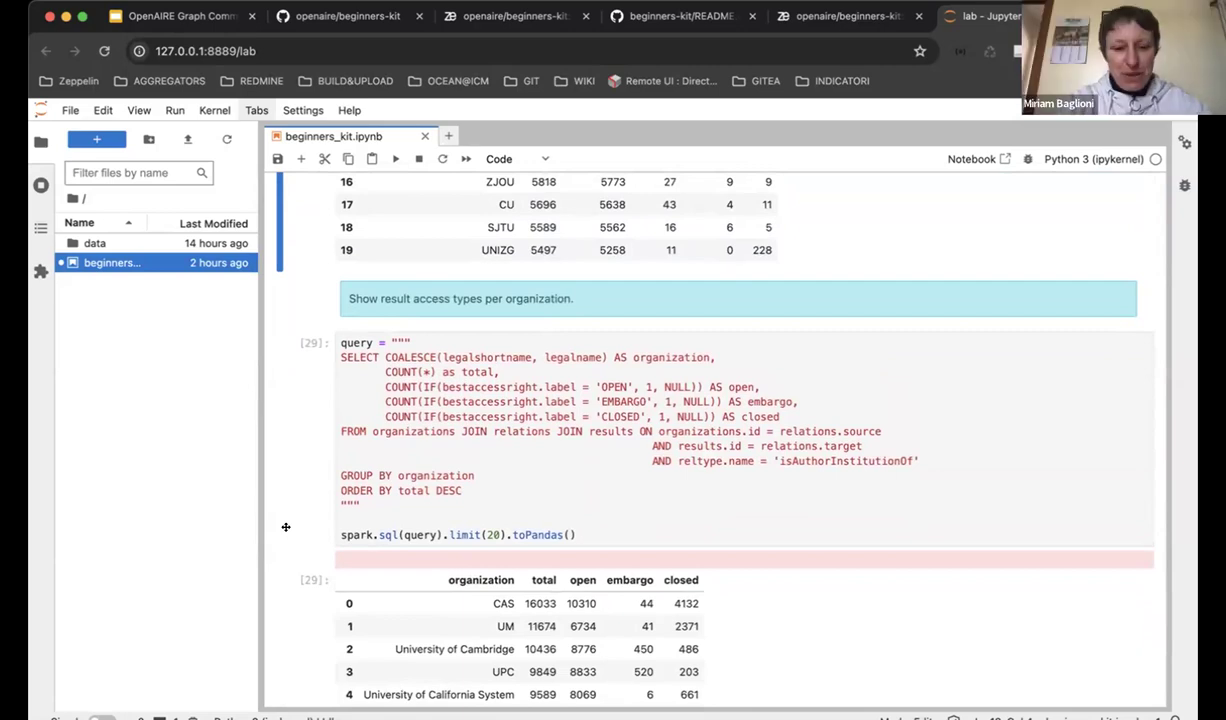
pyautogui.scroll(-12, 285, 528)
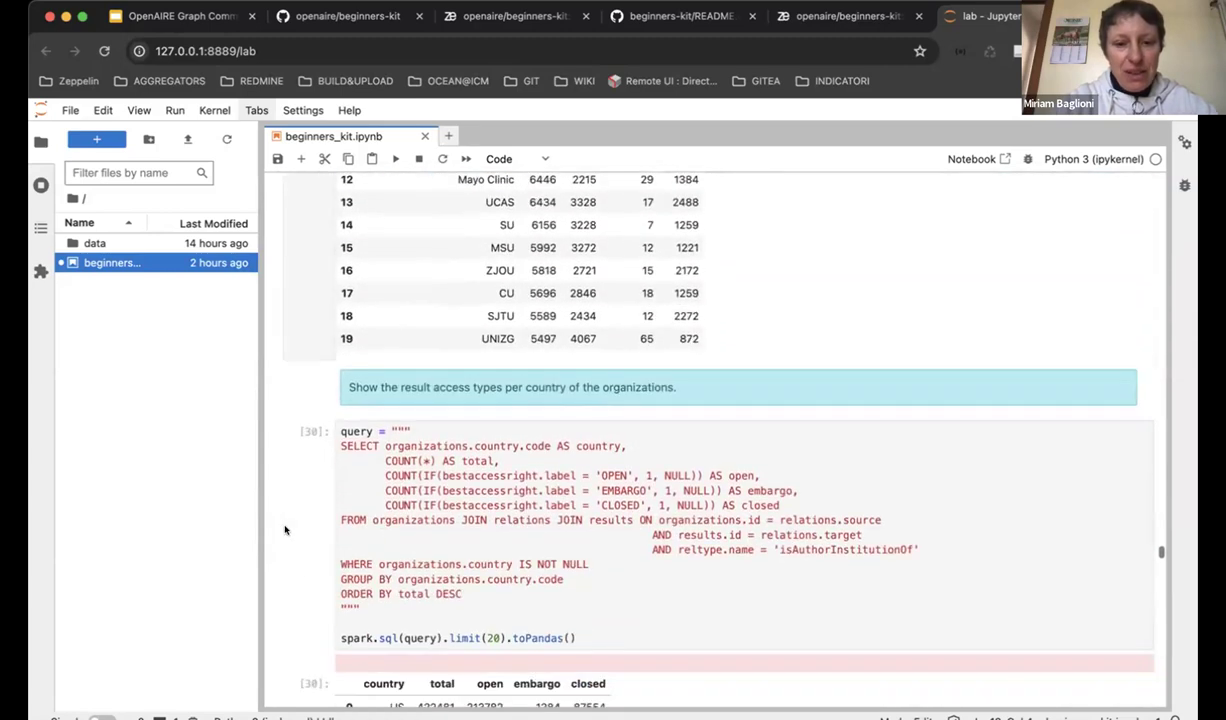
pyautogui.scroll(9, 285, 528)
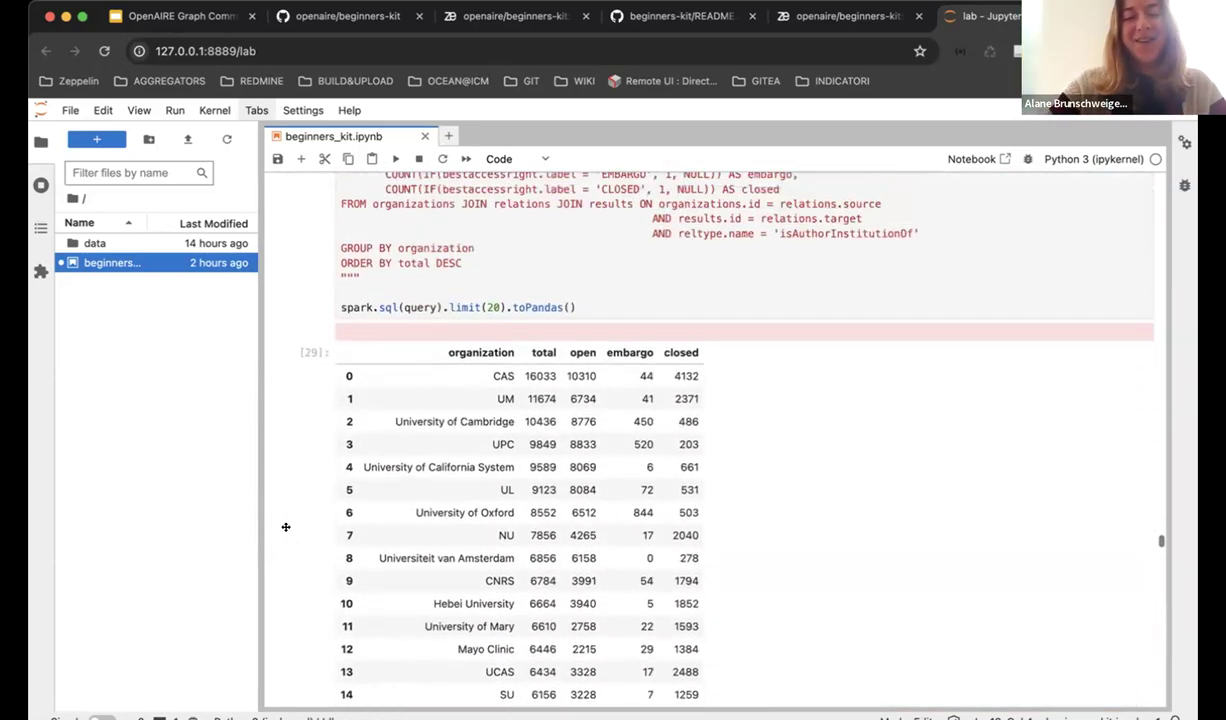